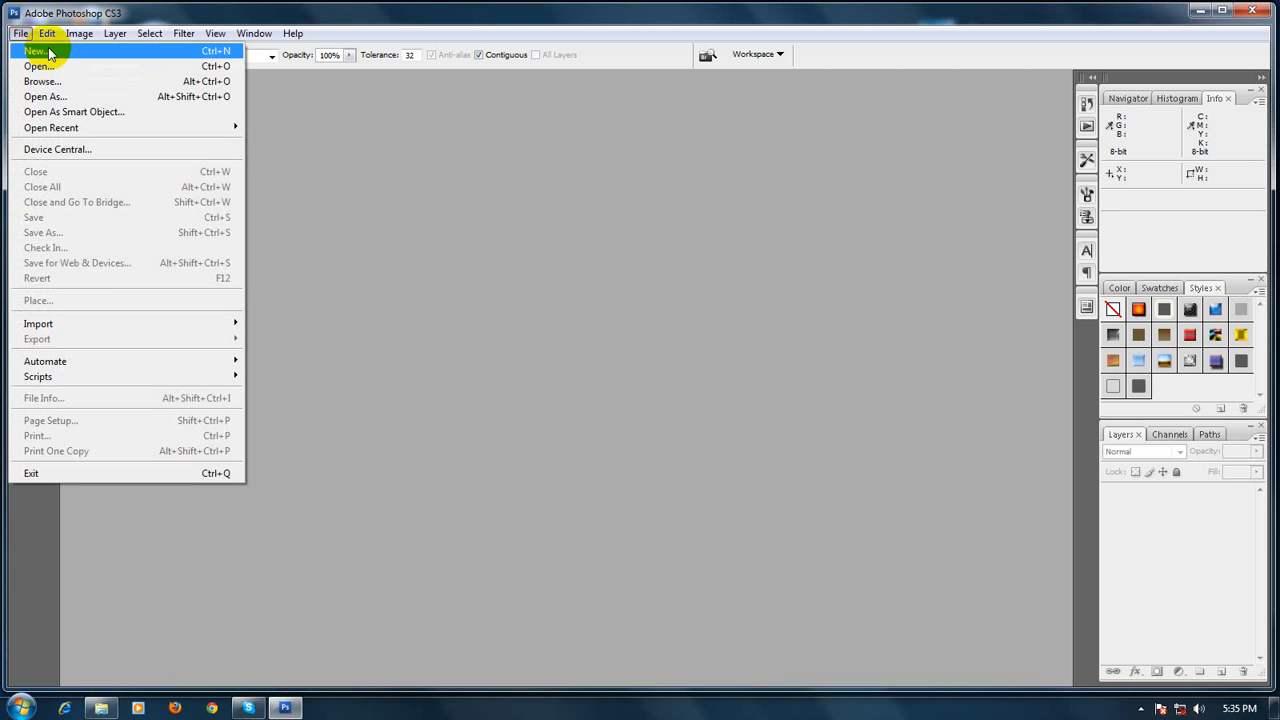
Create a new 7 × 5 inch RGB document at 72 pixels/inch with a white background
{"action": "left_click", "coordinate": [47, 52]}
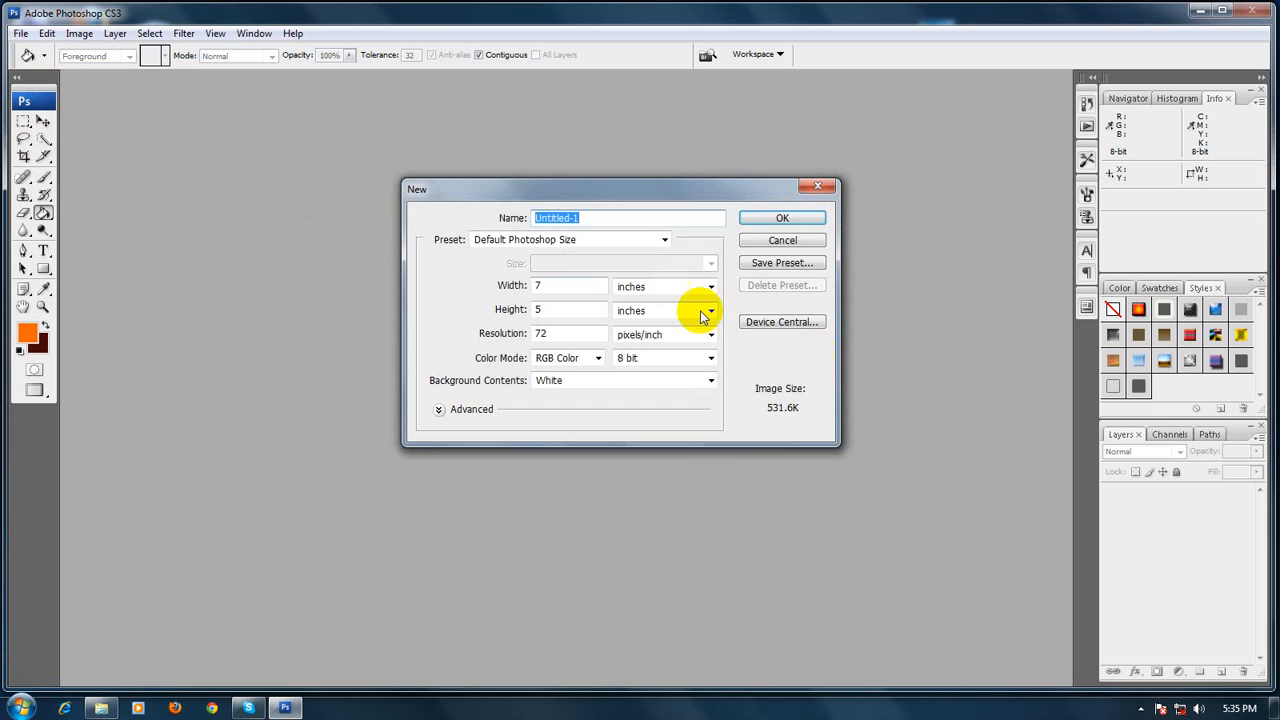
{"action": "left_click", "coordinate": [752, 220]}
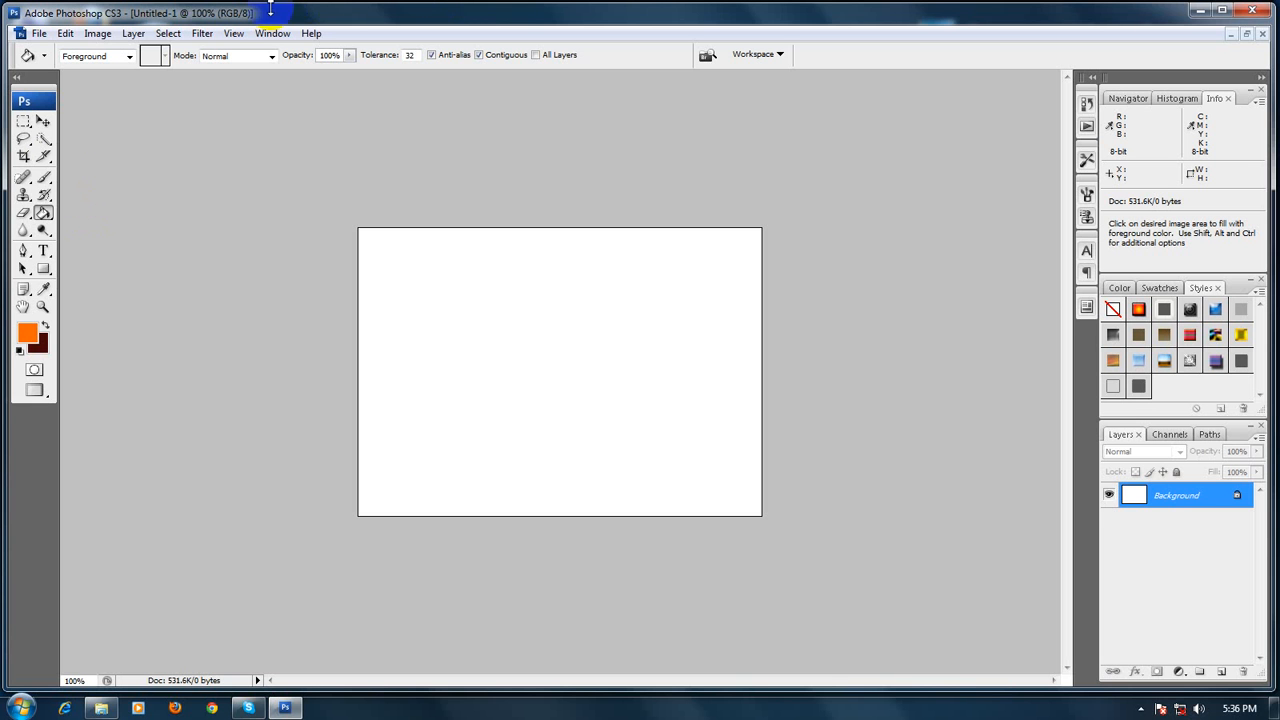
Activate the Paint Bucket tool and open the foreground colour for editing
{"action": "mouse_move", "coordinate": [42, 220]}
{"action": "left_mouse_down"}
{"action": "mouse_move", "coordinate": [34, 211]}
{"action": "mouse_move", "coordinate": [122, 232]}
{"action": "mouse_move", "coordinate": [126, 211]}
{"action": "mouse_move", "coordinate": [113, 234]}
{"action": "left_mouse_up"}
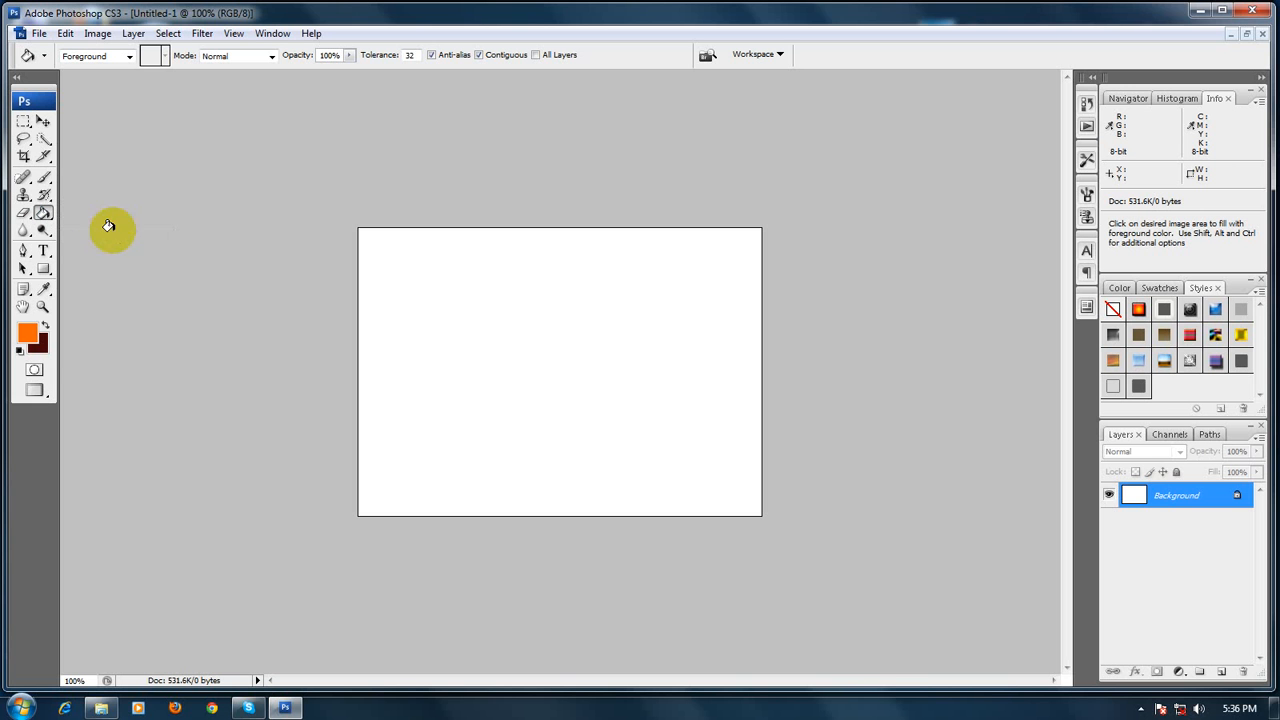
{"action": "left_click", "coordinate": [29, 337]}
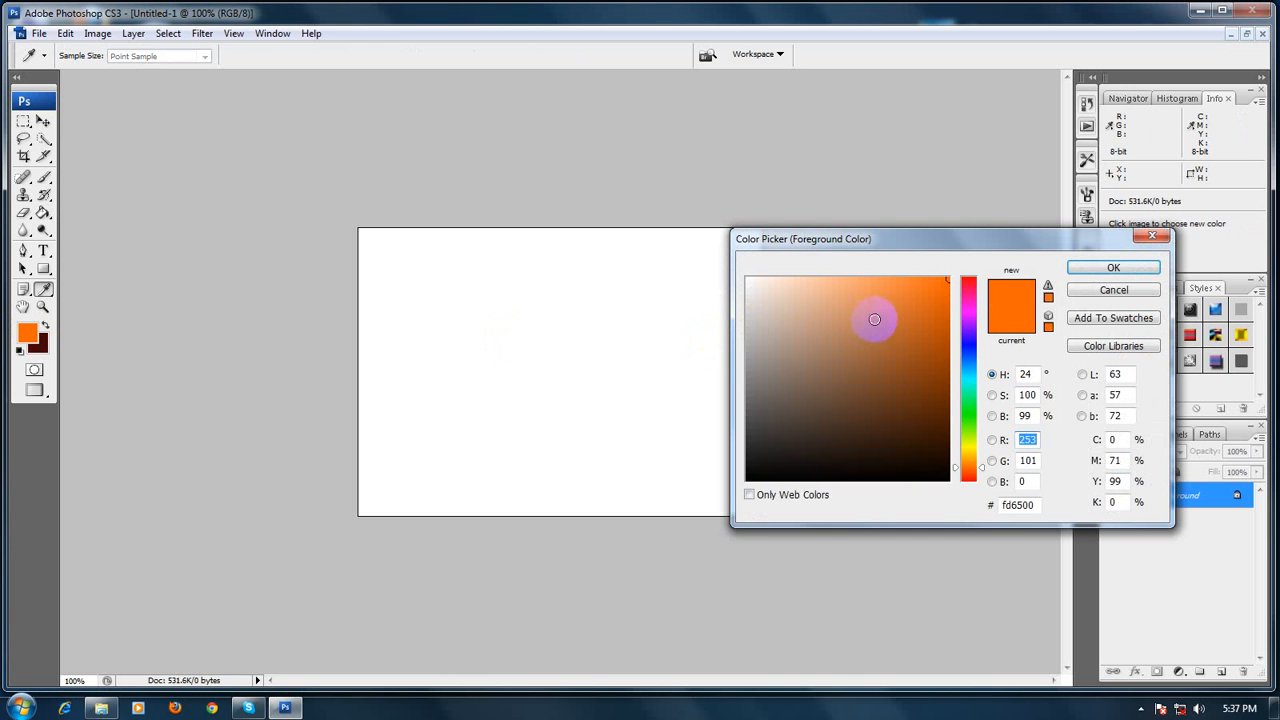
Try out pale beige, bright red and green shades for the foreground colour
{"action": "mouse_move", "coordinate": [871, 314]}
{"action": "left_mouse_down"}
{"action": "mouse_move", "coordinate": [791, 328]}
{"action": "mouse_move", "coordinate": [834, 383]}
{"action": "mouse_move", "coordinate": [766, 334]}
{"action": "mouse_move", "coordinate": [769, 296]}
{"action": "left_mouse_up"}
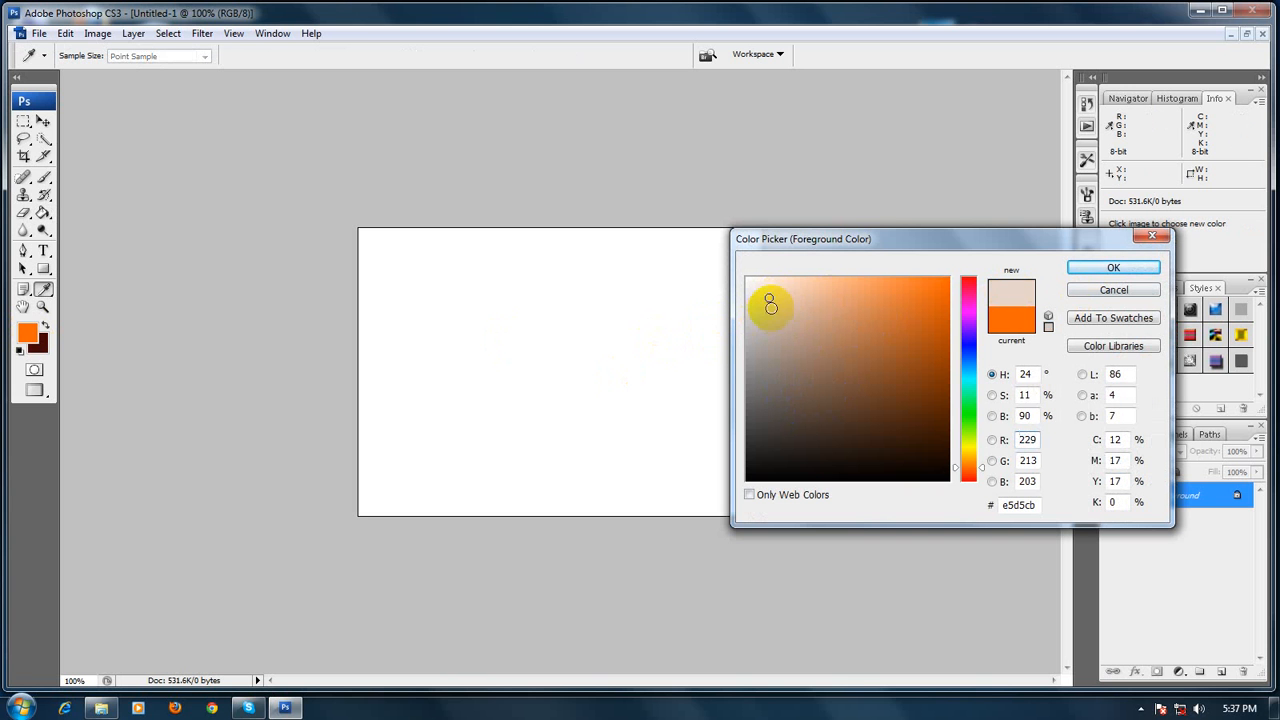
{"action": "left_click", "coordinate": [769, 305]}
{"action": "left_click_drag", "start_coordinate": [929, 303], "coordinate": [933, 446]}
{"action": "left_click_drag", "start_coordinate": [967, 281], "coordinate": [966, 273]}
{"action": "left_click", "coordinate": [944, 277]}
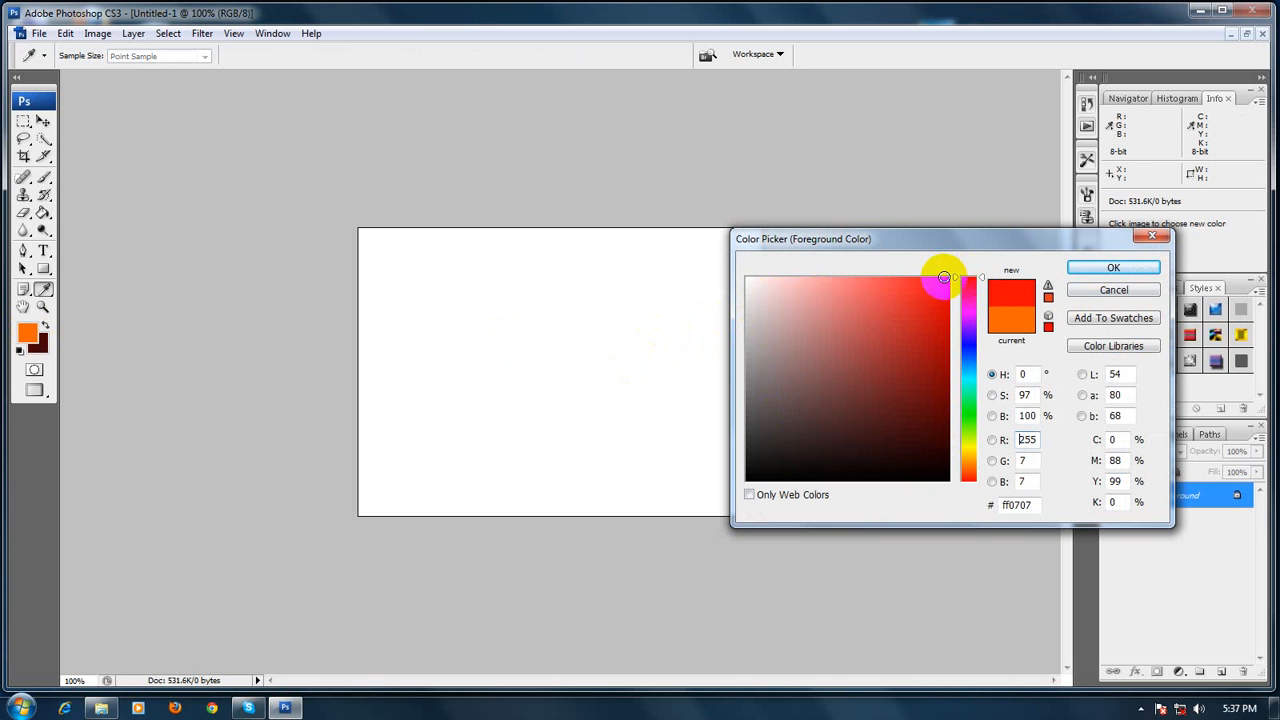
{"action": "left_click", "coordinate": [966, 414]}
{"action": "left_click", "coordinate": [909, 327]}
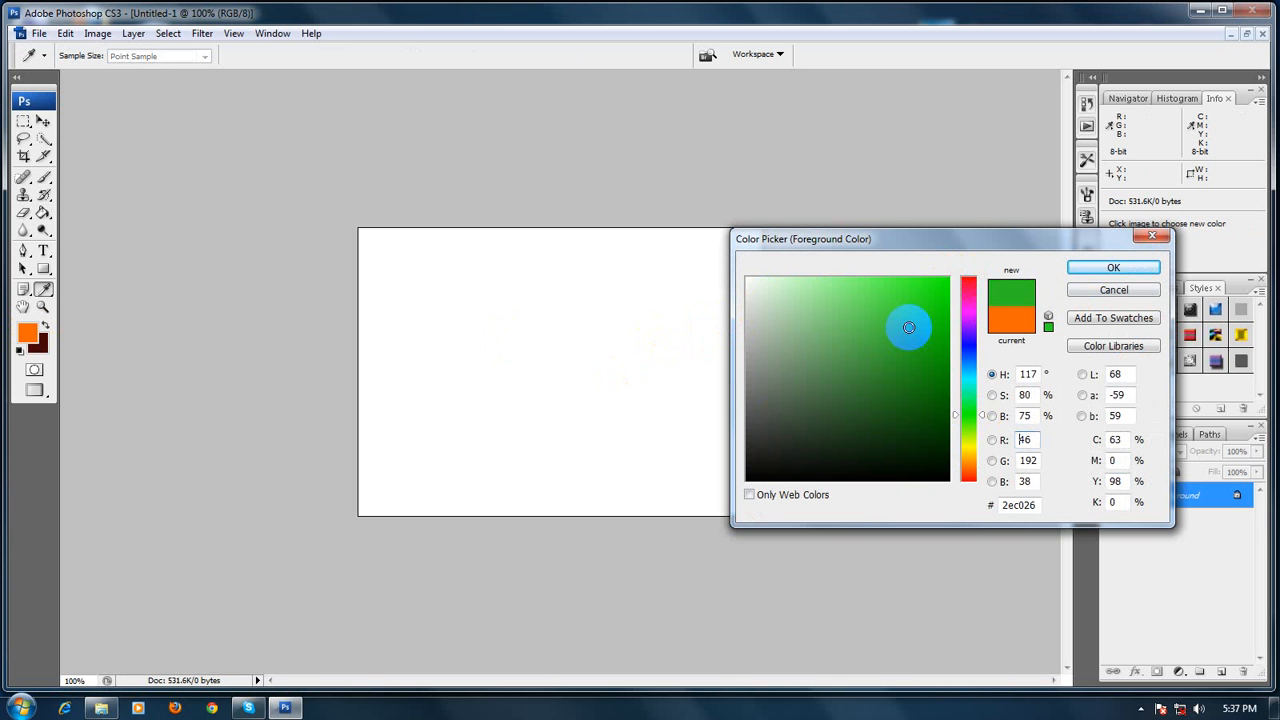
{"action": "left_click_drag", "start_coordinate": [946, 284], "coordinate": [954, 287]}
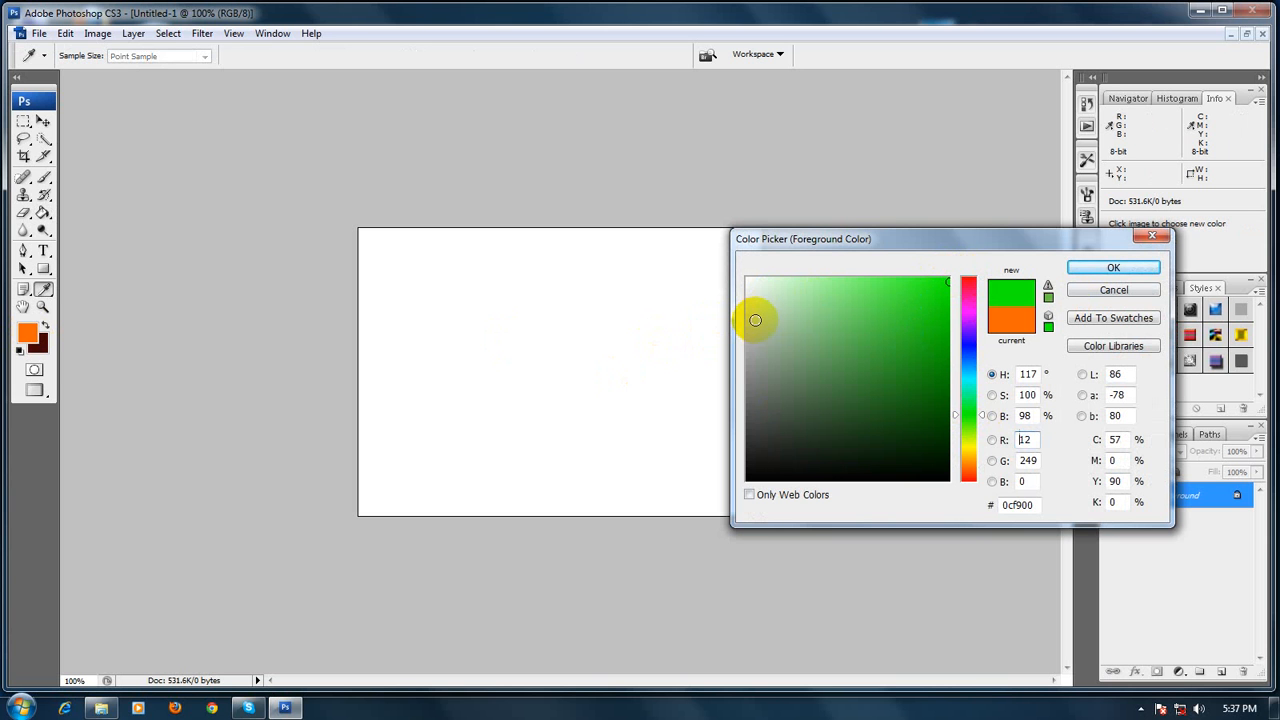
Set the foreground colour to bright blue (H 230°, S 88%, B 93%) and fill the whole canvas with it using the Paint Bucket
{"action": "left_click_drag", "start_coordinate": [961, 323], "coordinate": [966, 350]}
{"action": "left_click", "coordinate": [1113, 268]}
{"action": "left_click", "coordinate": [43, 212]}
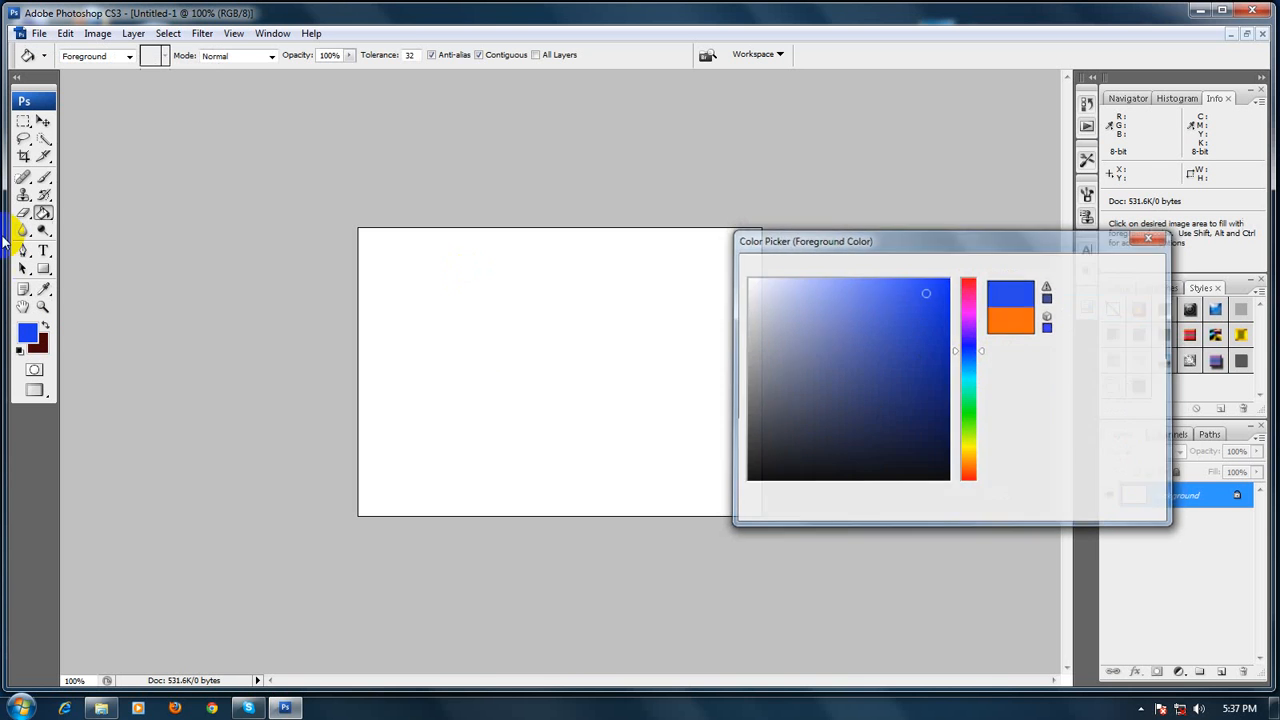
{"action": "left_click", "coordinate": [545, 355]}
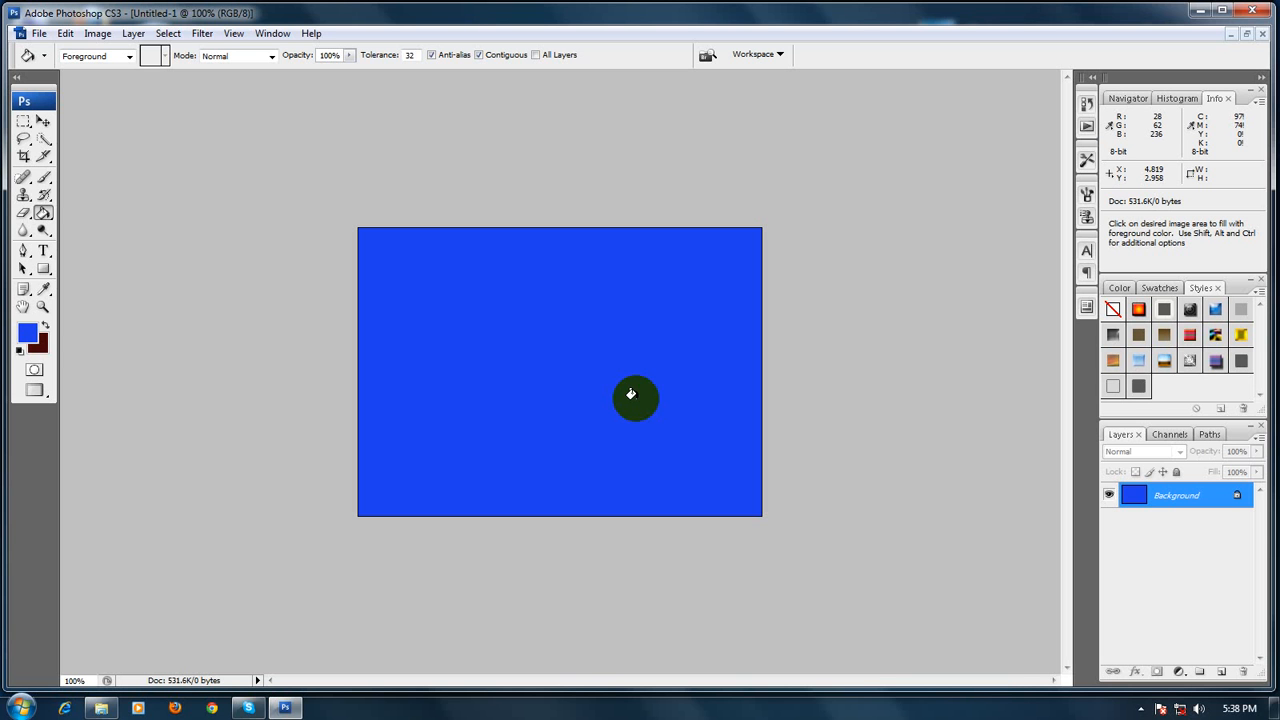
With the Gradient tool's foreground-to-background preset, fill the canvas with a diagonal radial gradient and replace it with a horizontal linear blue-to-dark-red one
{"action": "left_click", "coordinate": [44, 212]}
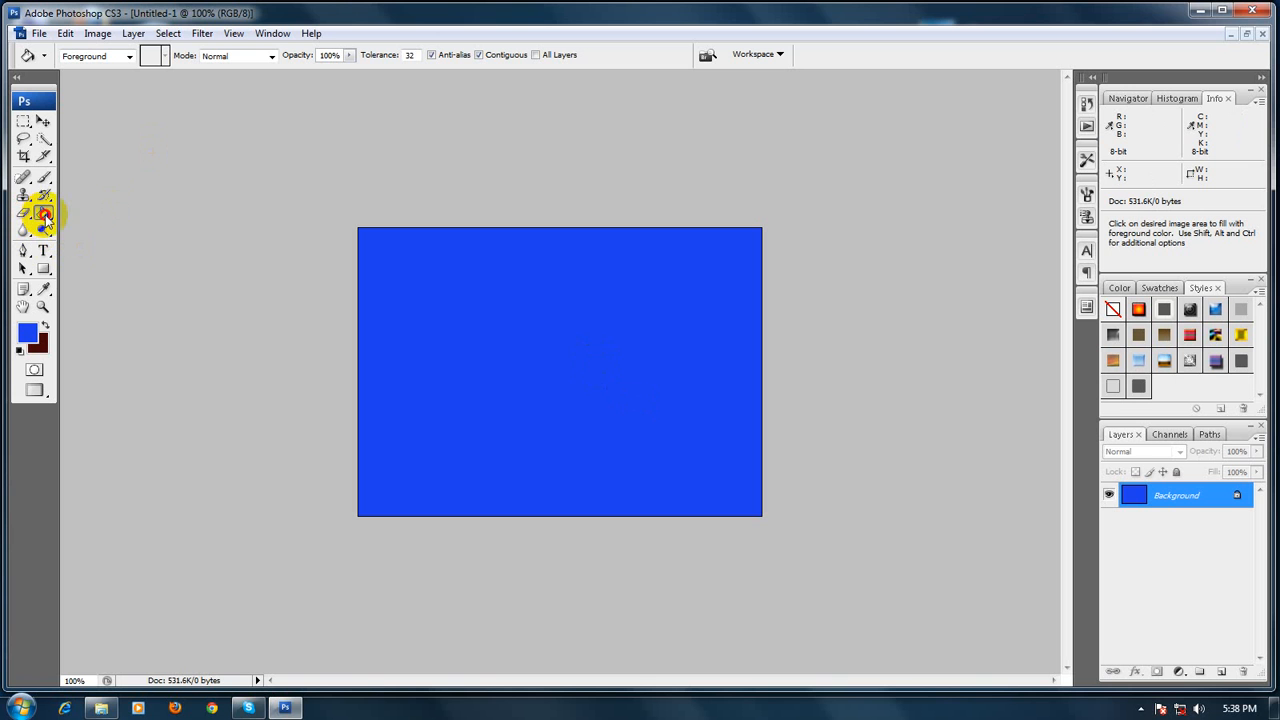
{"action": "left_click_drag", "start_coordinate": [53, 213], "coordinate": [130, 211]}
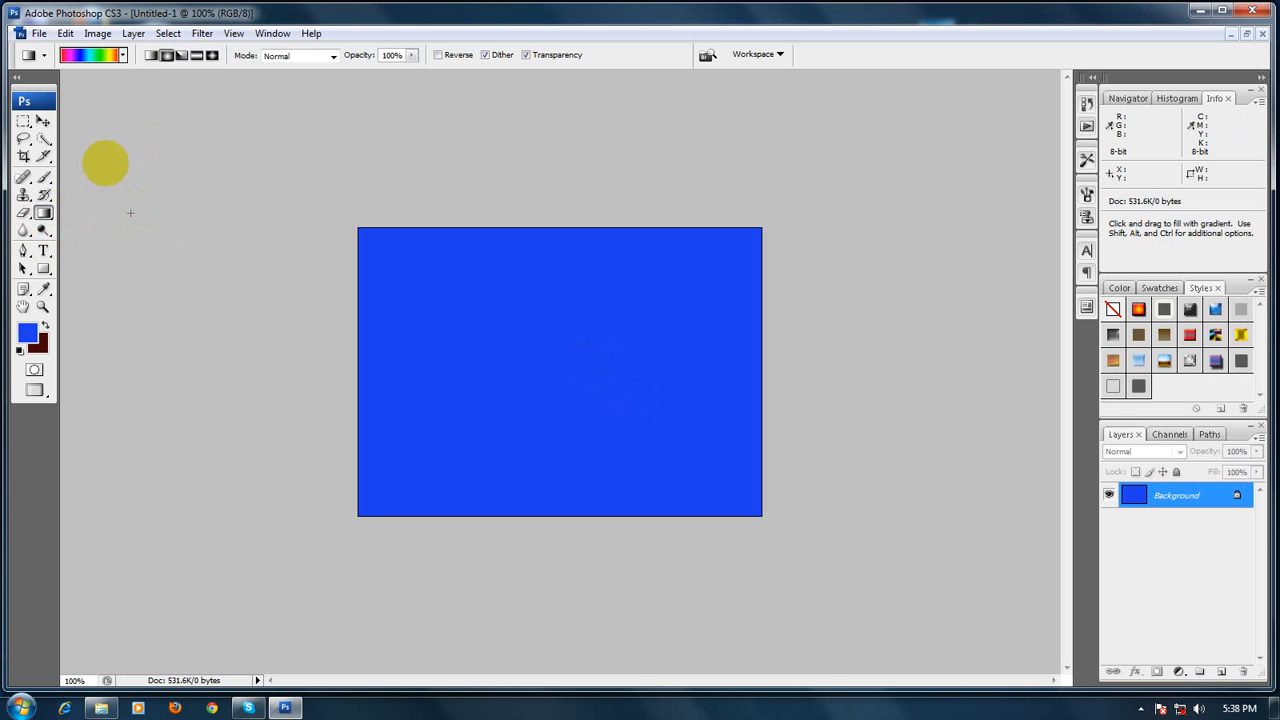
{"action": "left_click", "coordinate": [124, 56]}
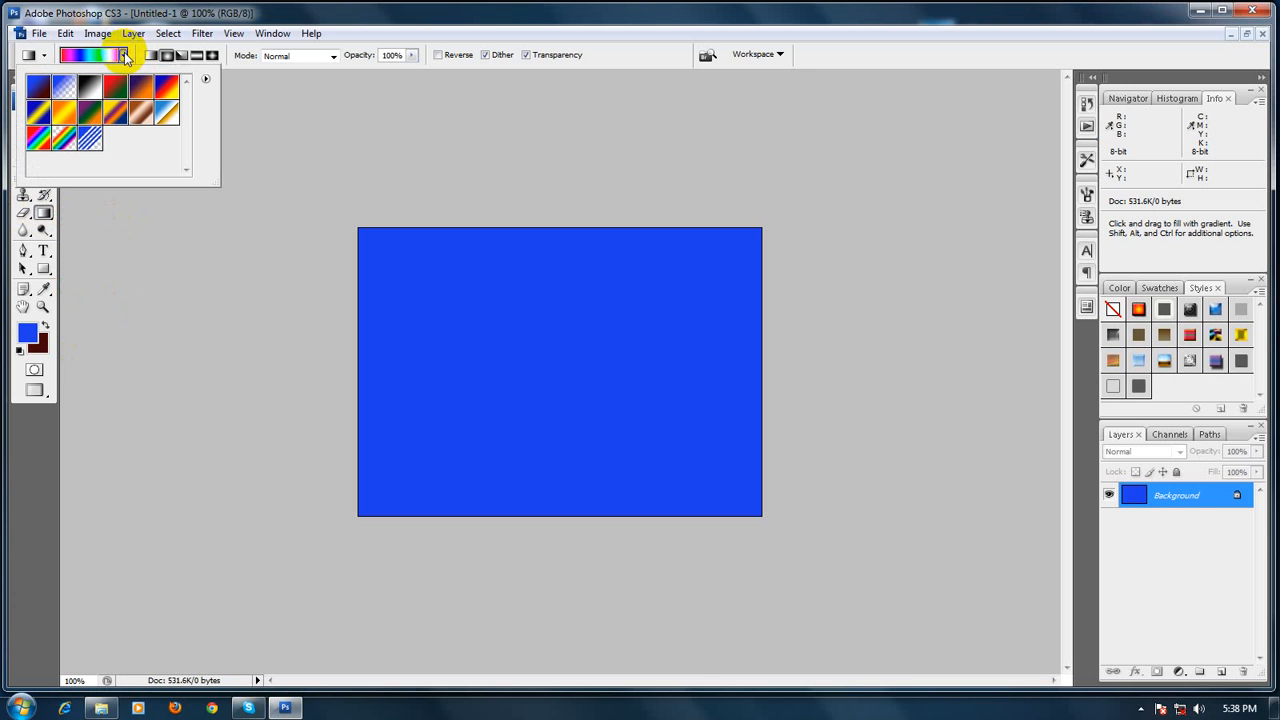
{"action": "left_click", "coordinate": [37, 90]}
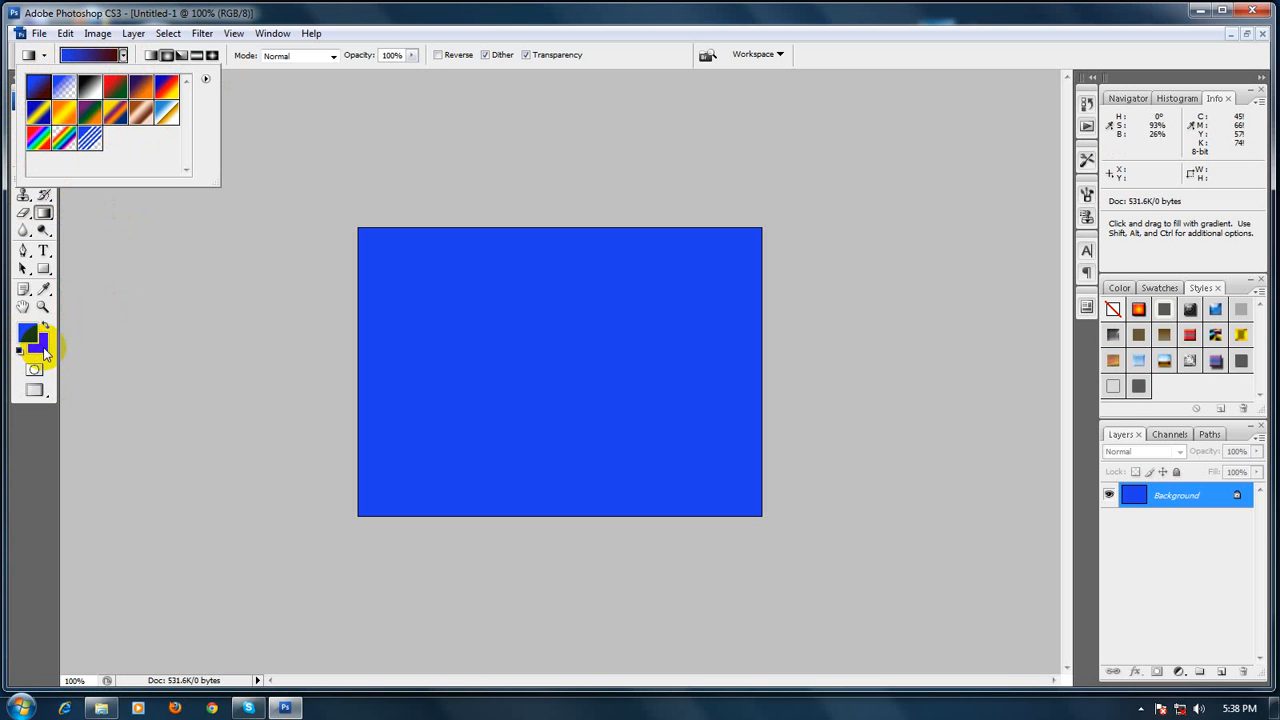
{"action": "double_click", "coordinate": [38, 91]}
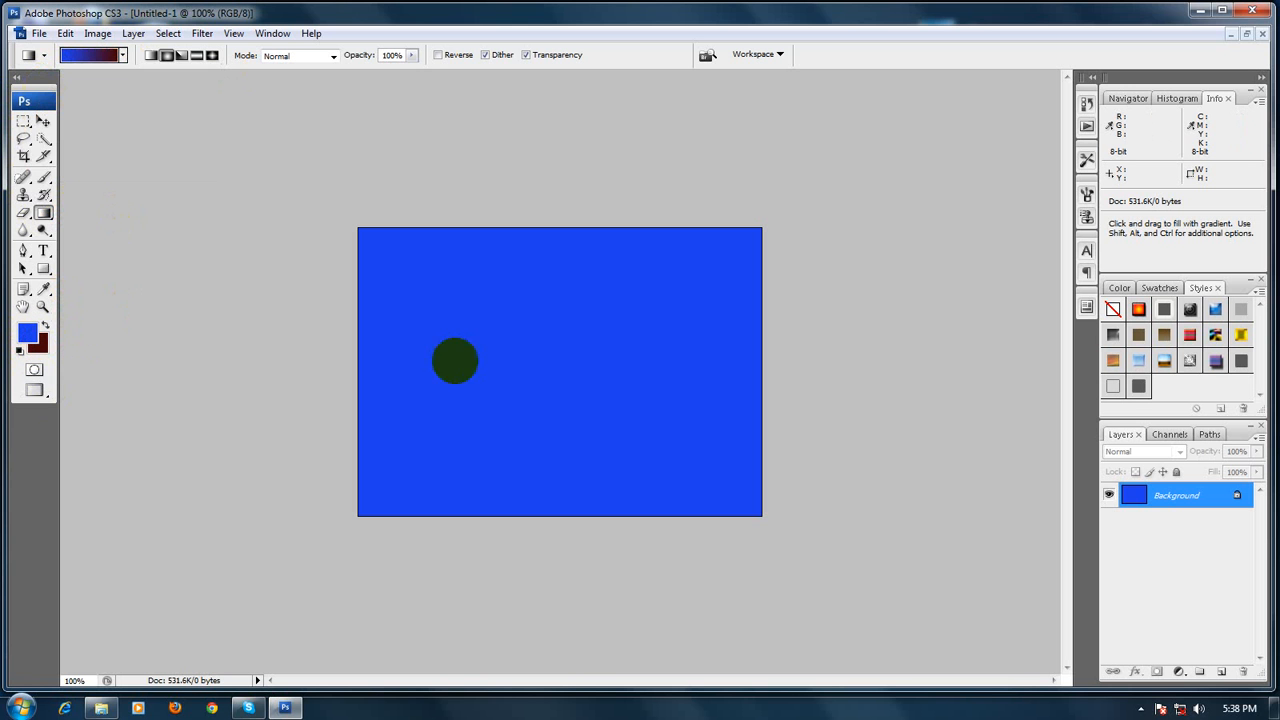
{"action": "left_click_drag", "start_coordinate": [394, 286], "coordinate": [755, 437]}
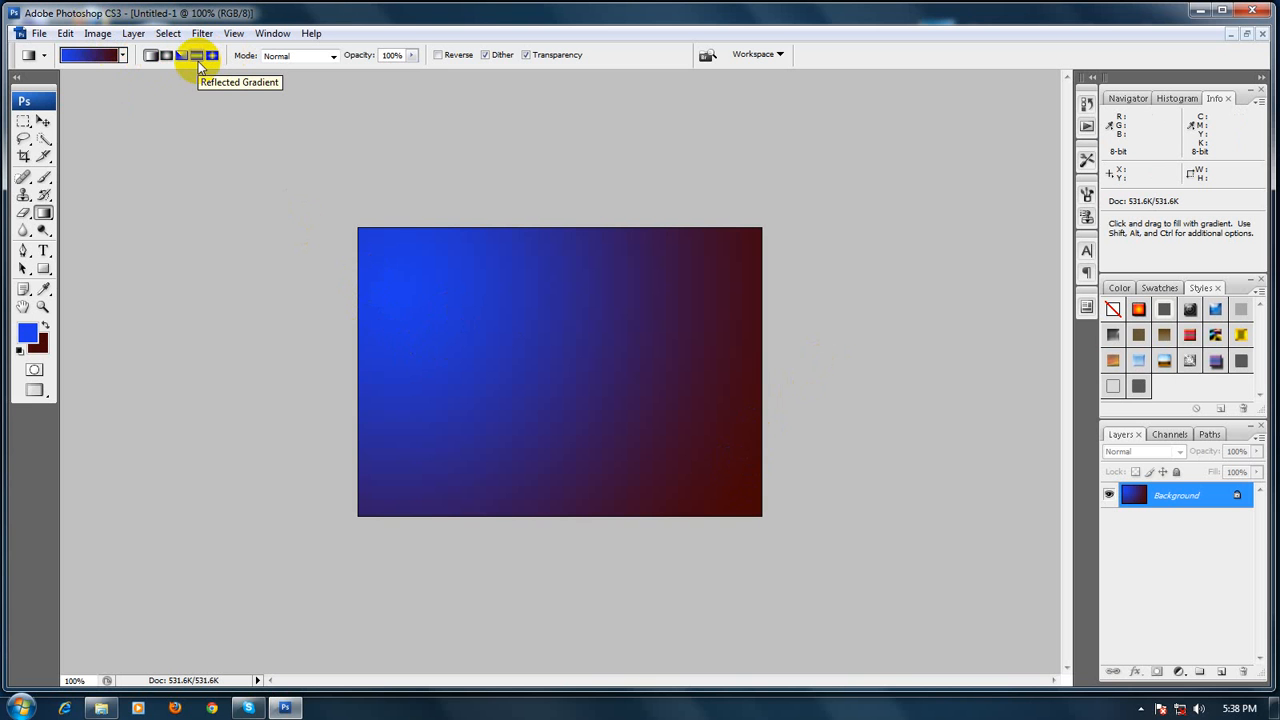
{"action": "left_click_drag", "start_coordinate": [433, 392], "coordinate": [736, 392]}
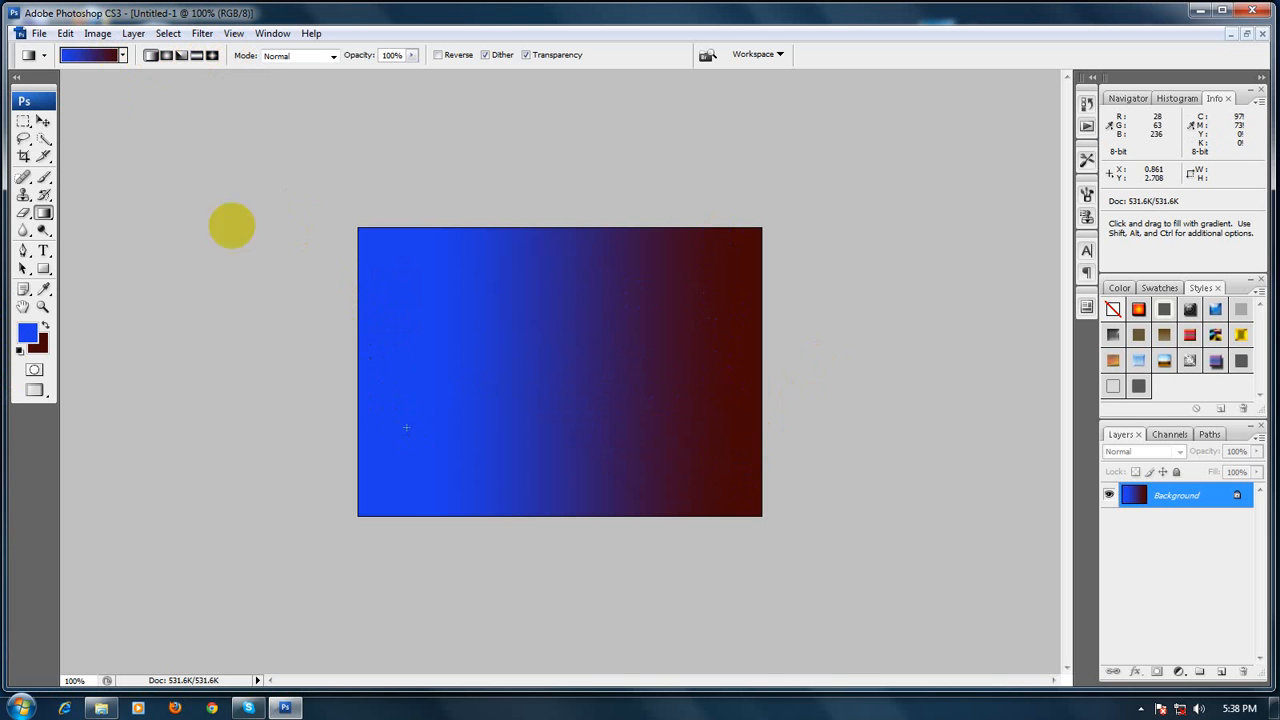
Select the foreground-to-transparent preset for the Gradient tool
{"action": "left_click", "coordinate": [122, 55]}
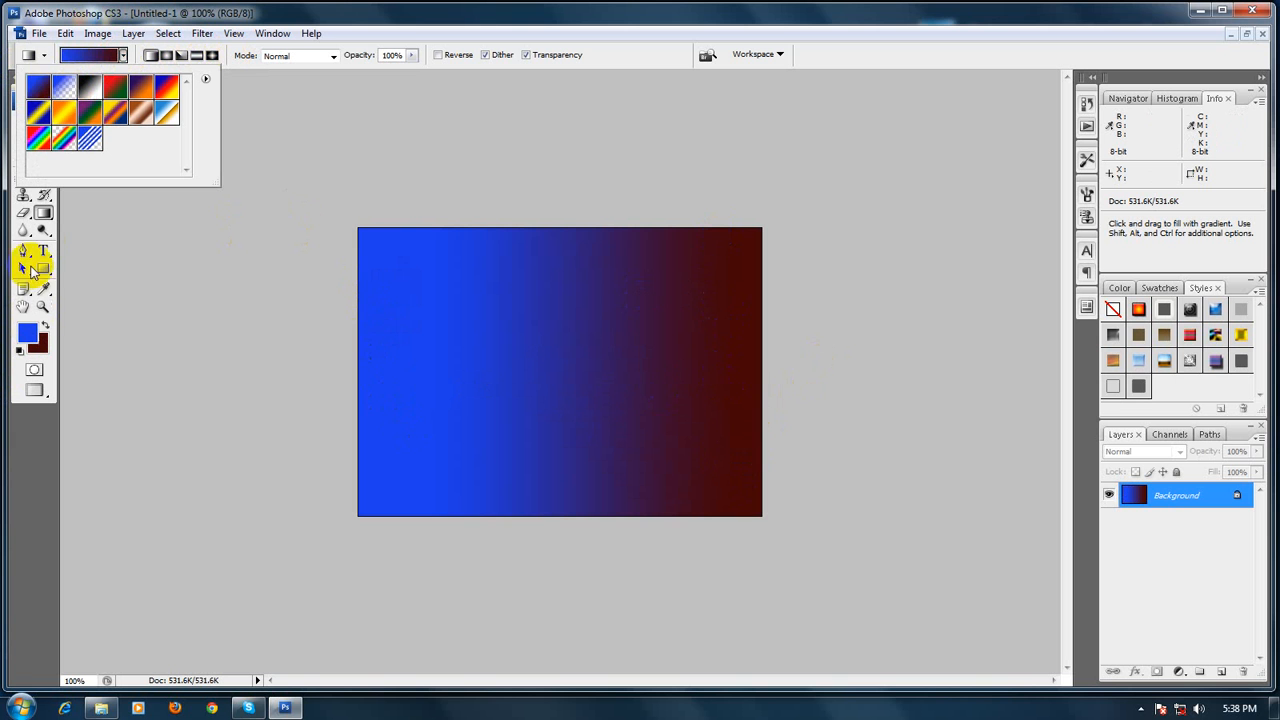
{"action": "left_click", "coordinate": [63, 87]}
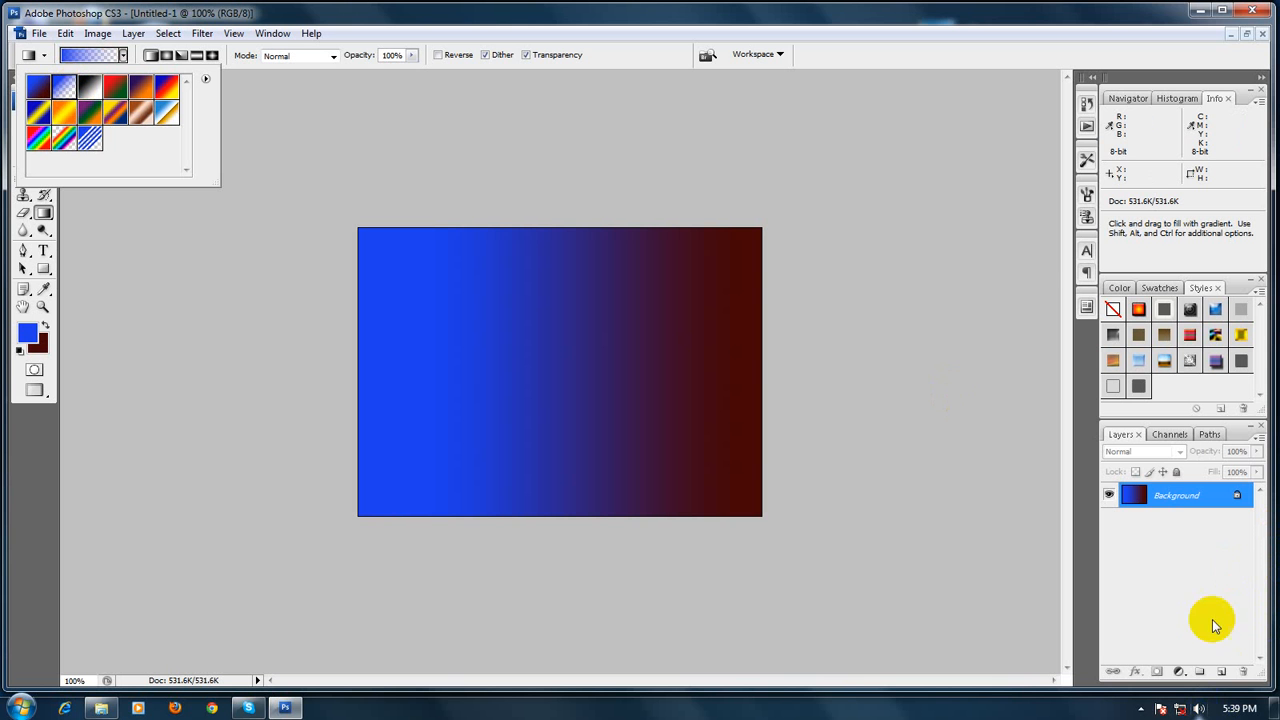
Open the photo of the person on the river raft from the desktop's Photo folder in Photoshop
{"action": "left_click", "coordinate": [1199, 10]}
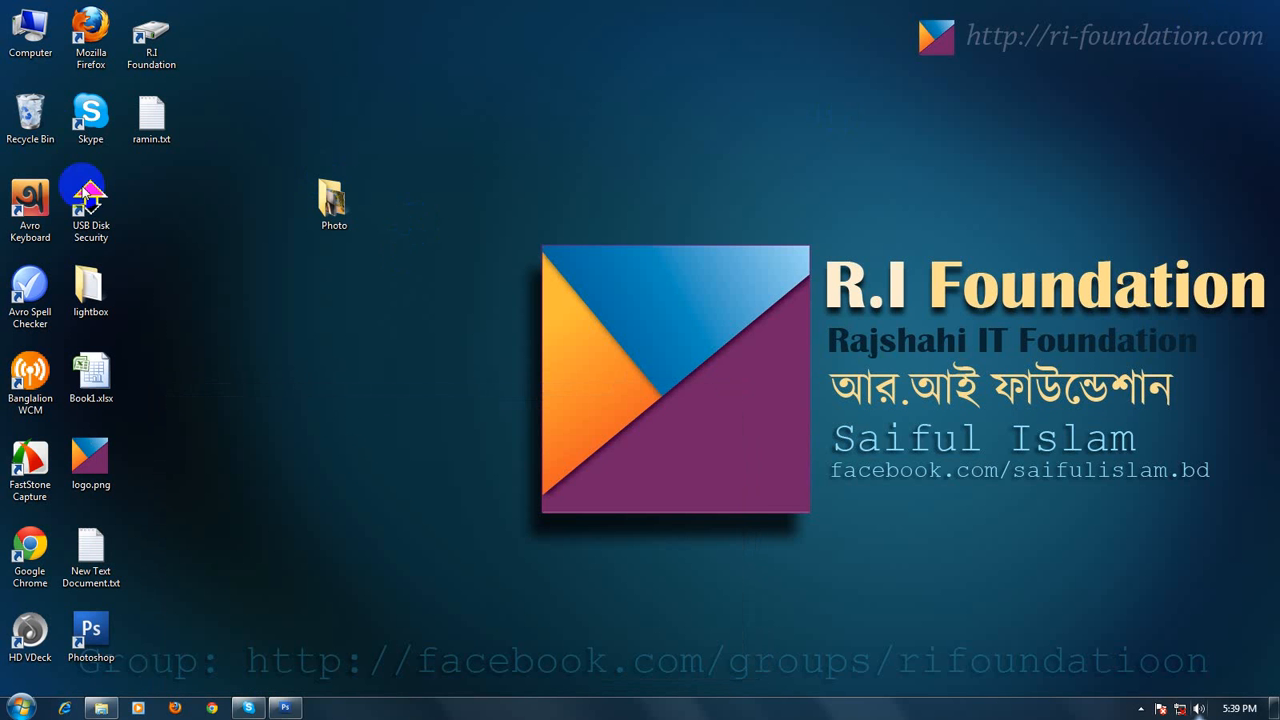
{"action": "left_click", "coordinate": [348, 204]}
{"action": "double_click", "coordinate": [348, 204]}
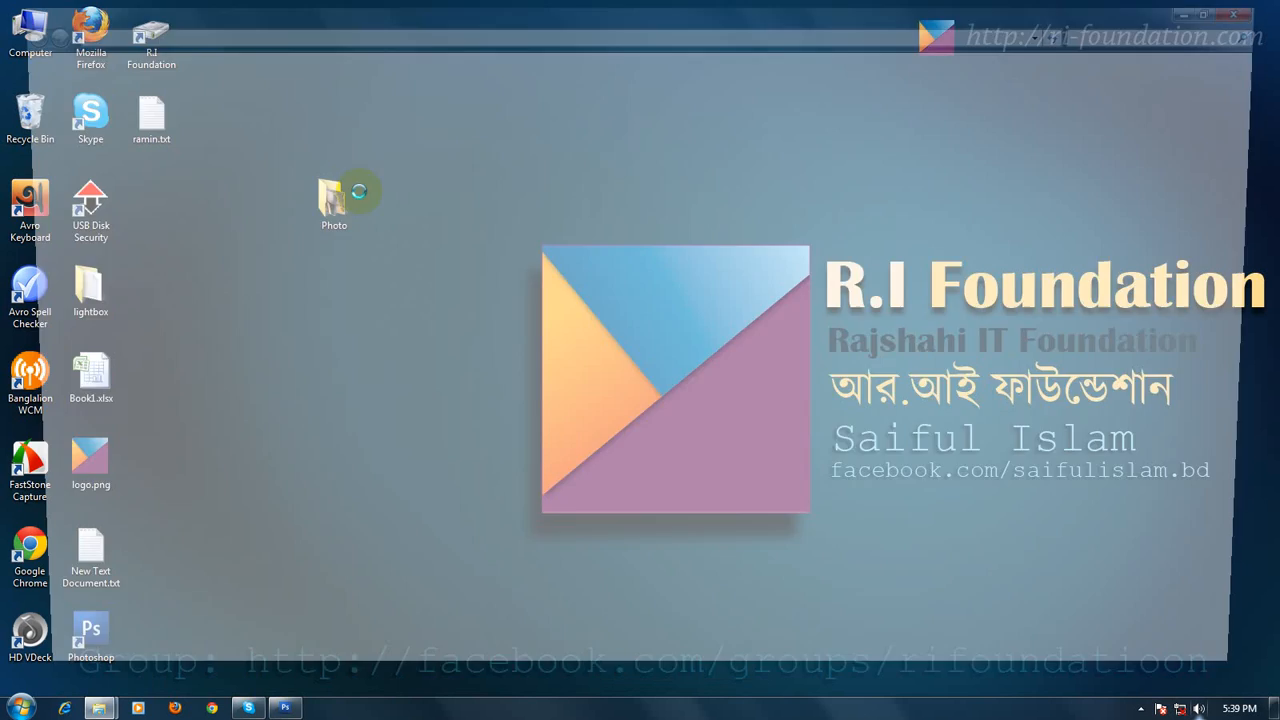
{"action": "left_click_drag", "start_coordinate": [350, 147], "coordinate": [730, 280]}
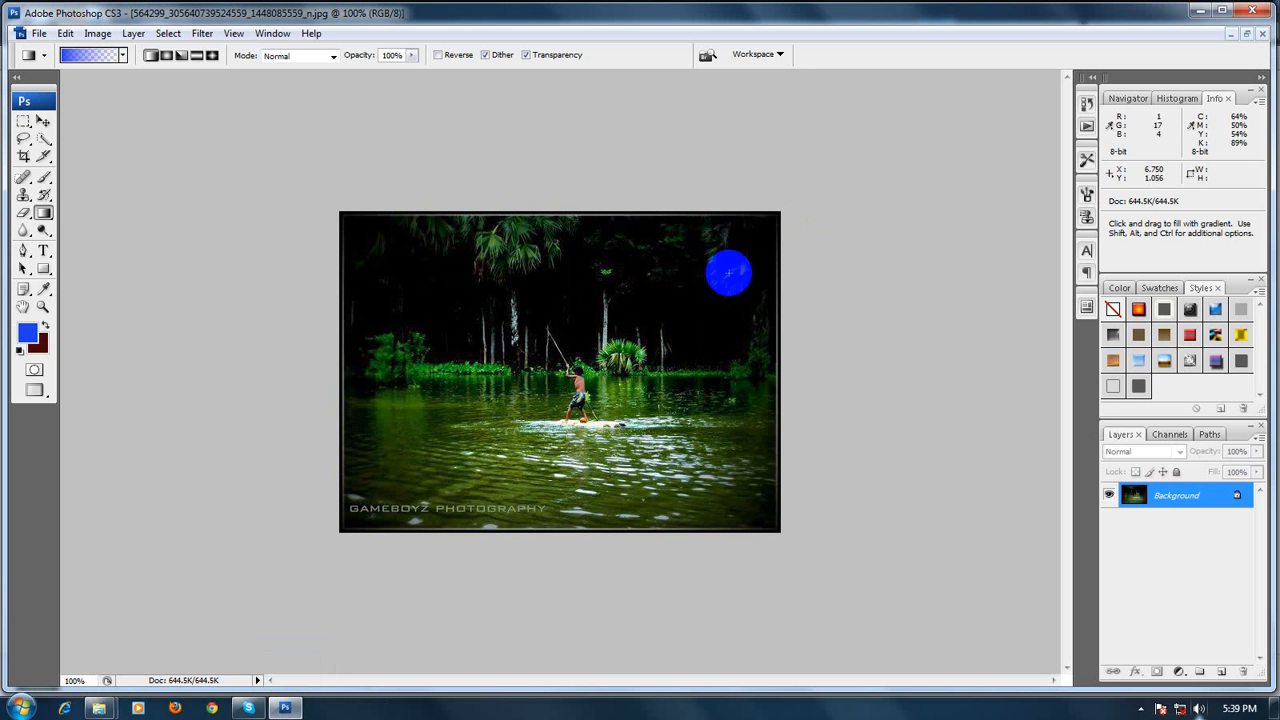
Add a new layer above the photo and apply a horizontal blue-to-transparent gradient across it
{"action": "left_click", "coordinate": [1221, 672]}
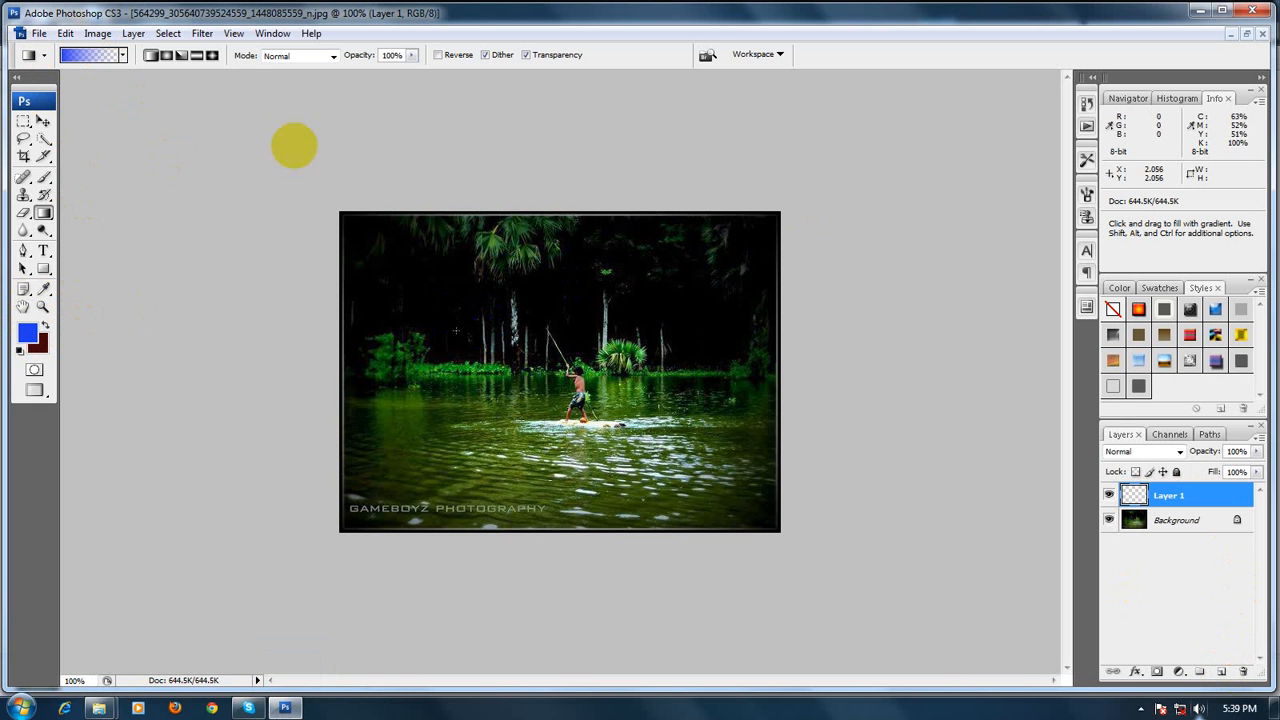
{"action": "left_click_drag", "start_coordinate": [393, 367], "coordinate": [801, 372]}
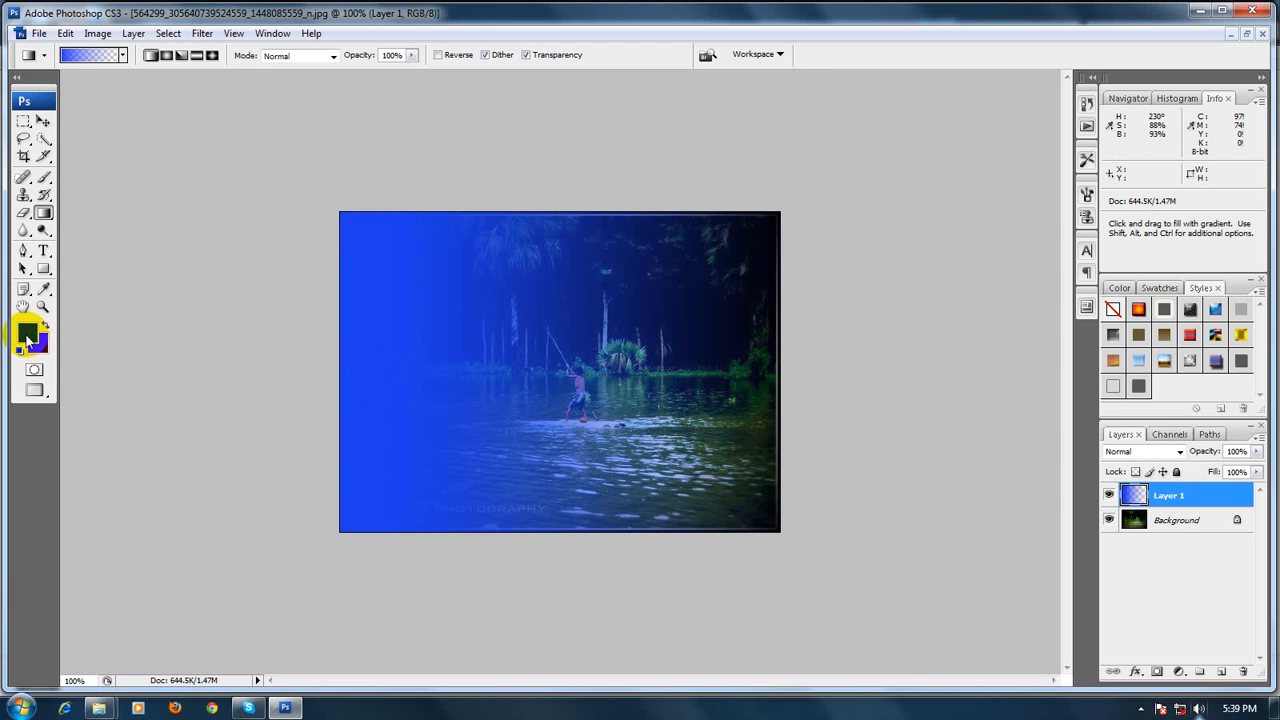
Set the foreground colour to red (ec1c2a), undo the blue gradient, try a horizontal red-to-transparent gradient on Layer 1 and undo it as well
{"action": "left_click", "coordinate": [28, 333]}
{"action": "left_click", "coordinate": [967, 282]}
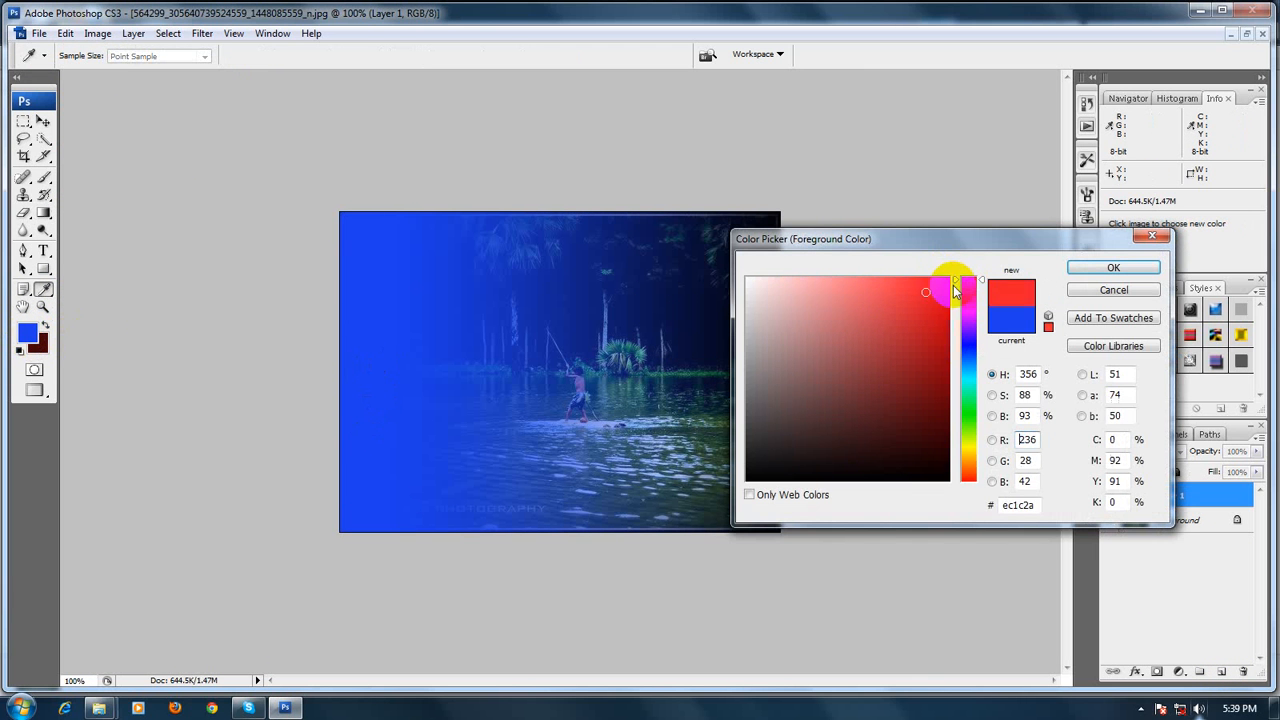
{"action": "left_click", "coordinate": [1094, 266]}
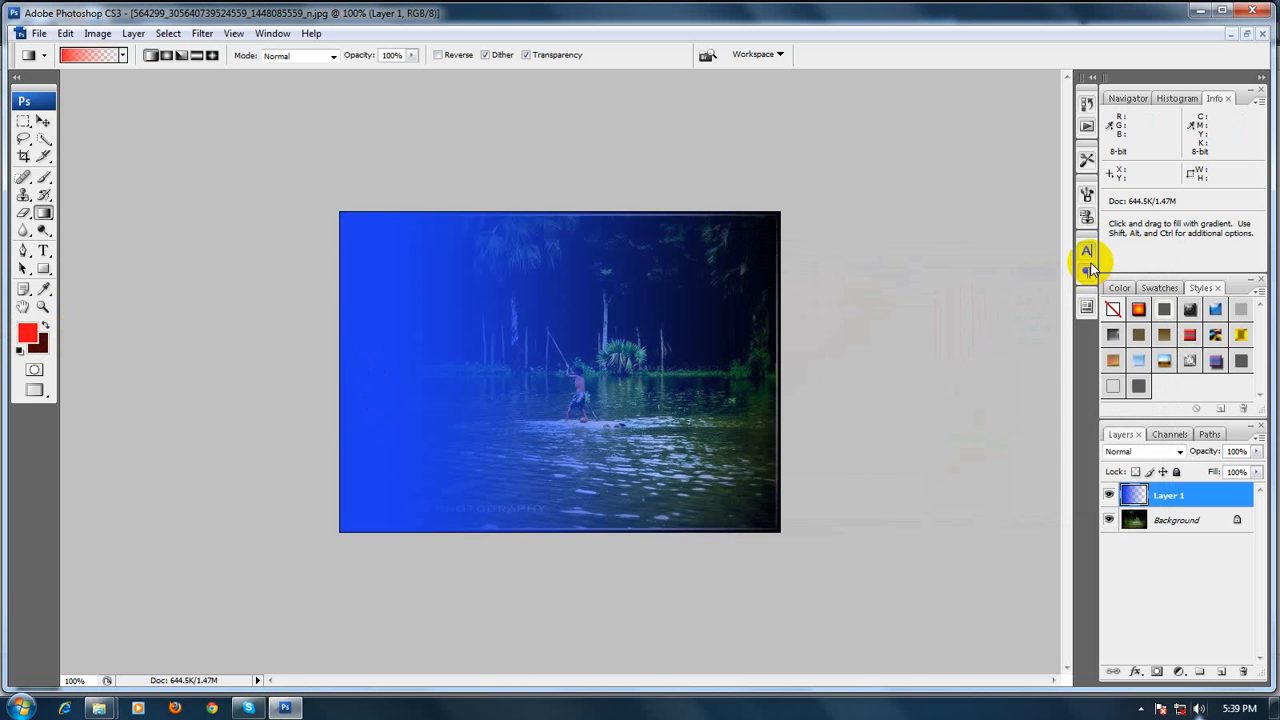
{"action": "key", "text": "ctrl+z"}
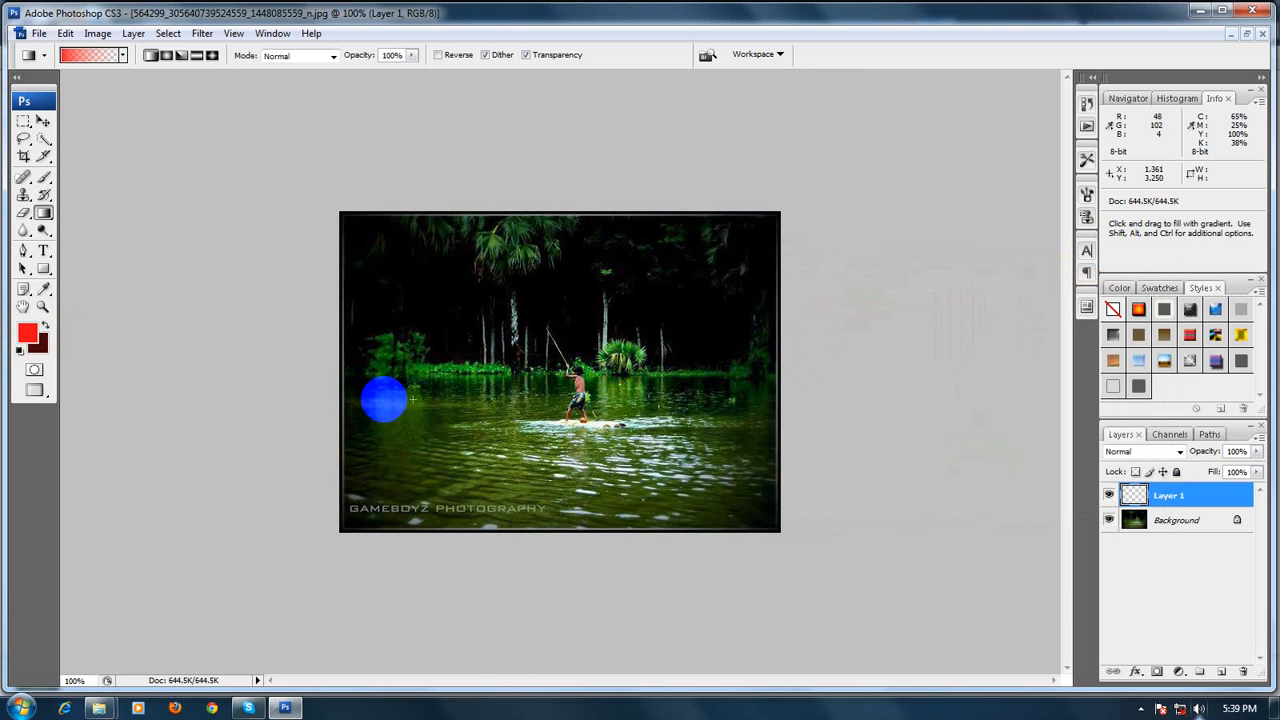
{"action": "left_click_drag", "start_coordinate": [365, 400], "coordinate": [694, 394]}
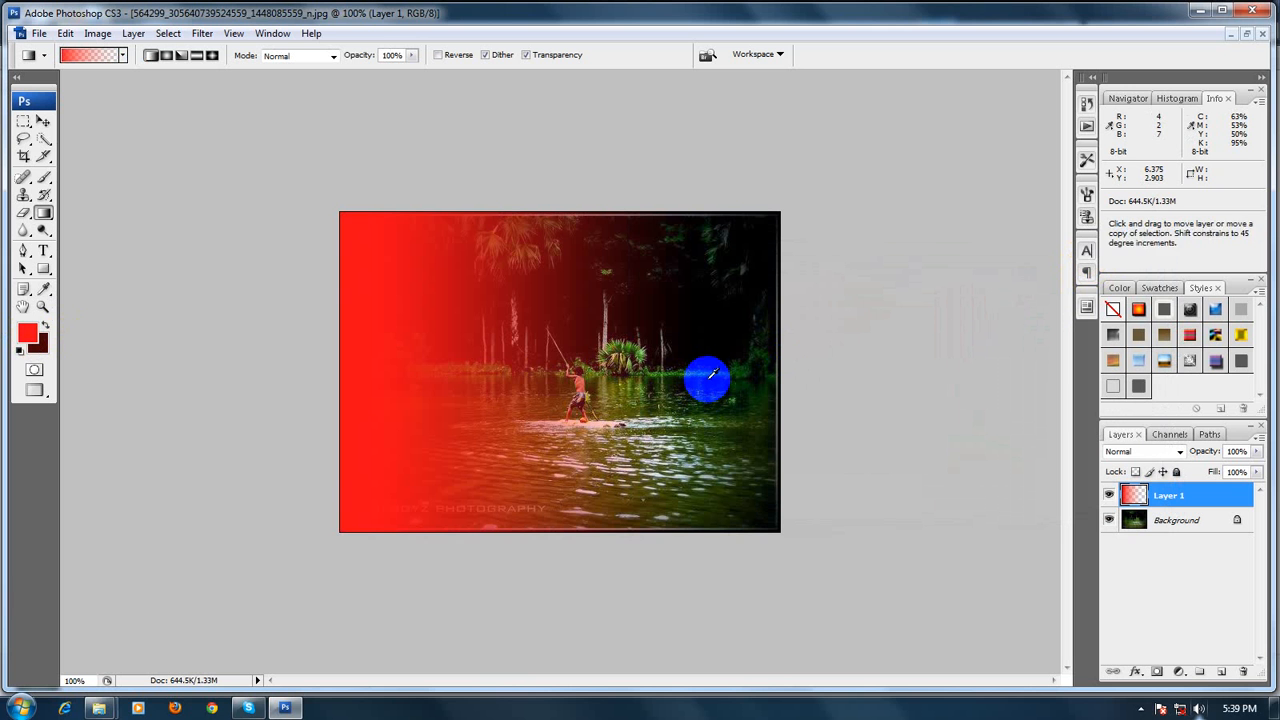
{"action": "key", "text": "ctrl+z"}
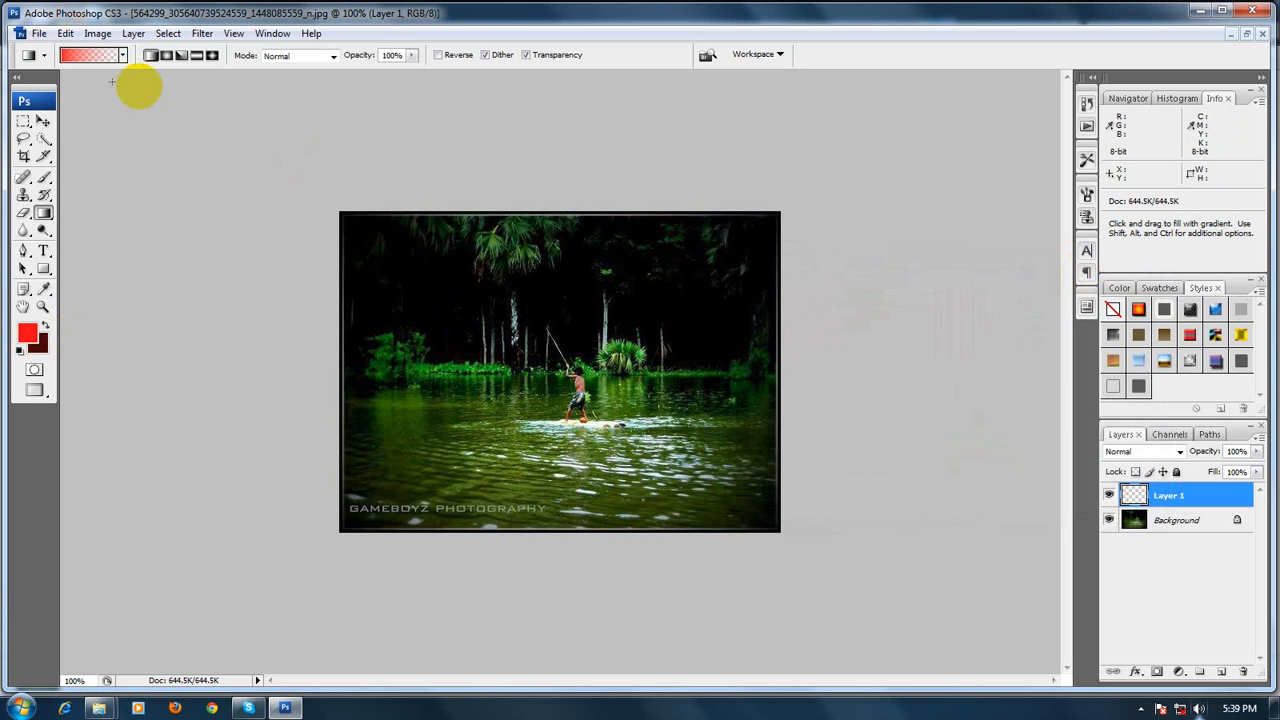
Try the copper-coloured preset as a horizontal linear gradient across Layer 1 and undo it
{"action": "left_click", "coordinate": [122, 55]}
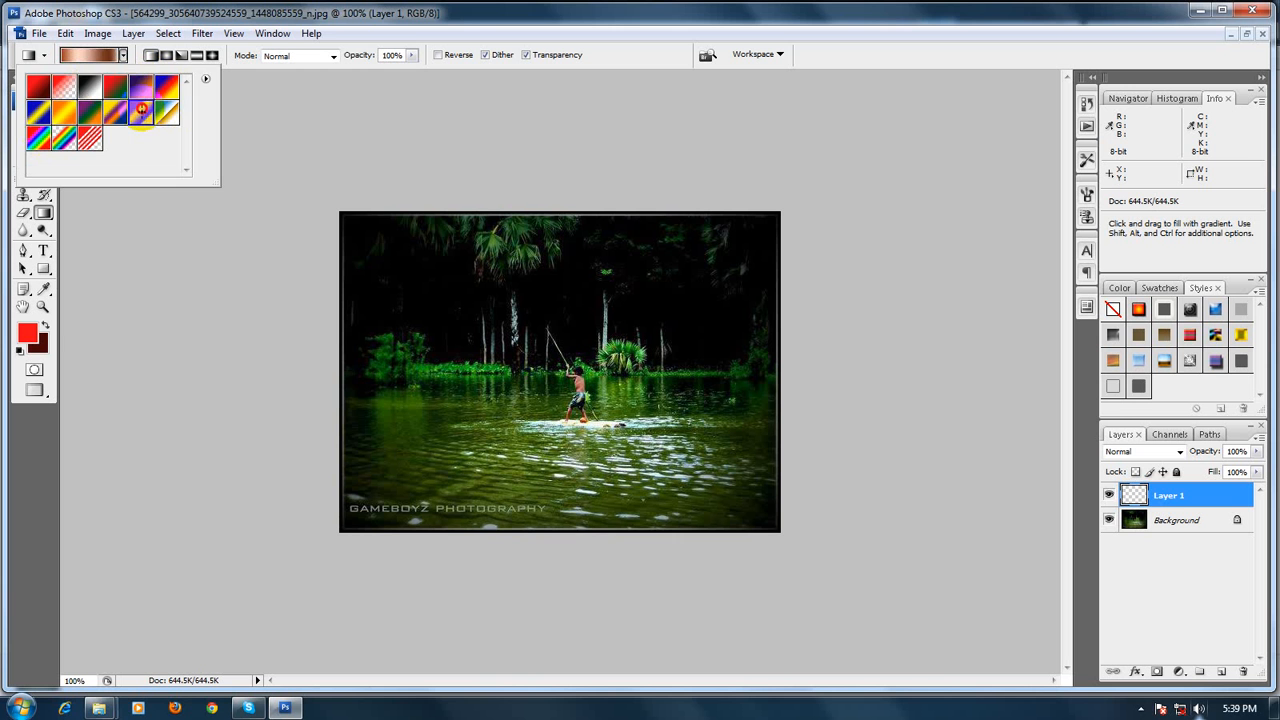
{"action": "left_click", "coordinate": [457, 286]}
{"action": "left_click_drag", "start_coordinate": [376, 351], "coordinate": [702, 358]}
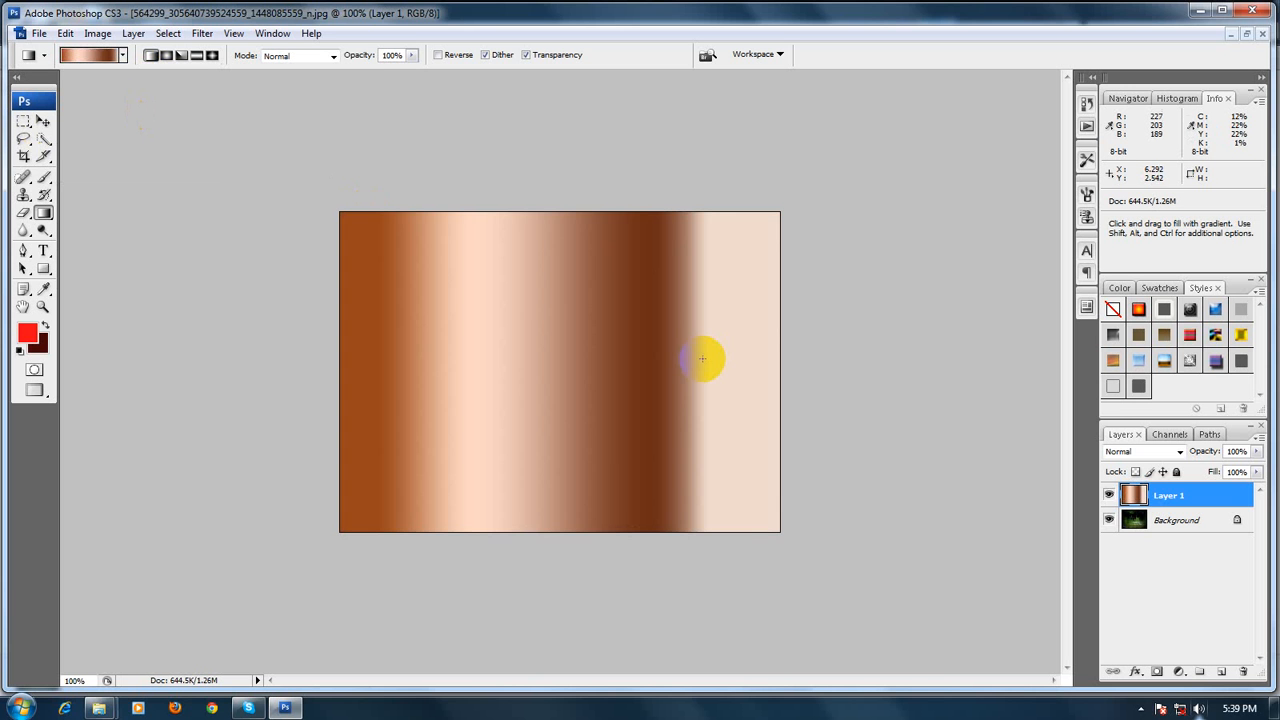
{"action": "key", "text": "ctrl+z"}
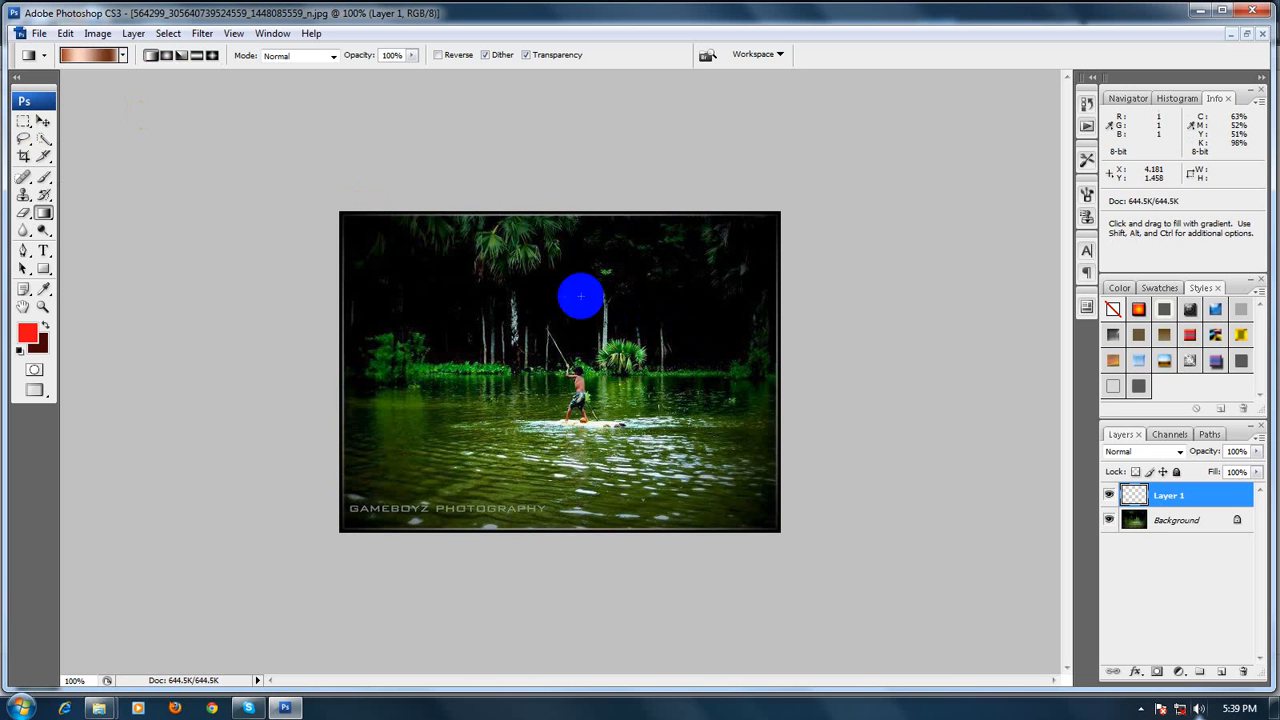
Replace the current gradient presets with the Metals gradient set
{"action": "left_click", "coordinate": [123, 56]}
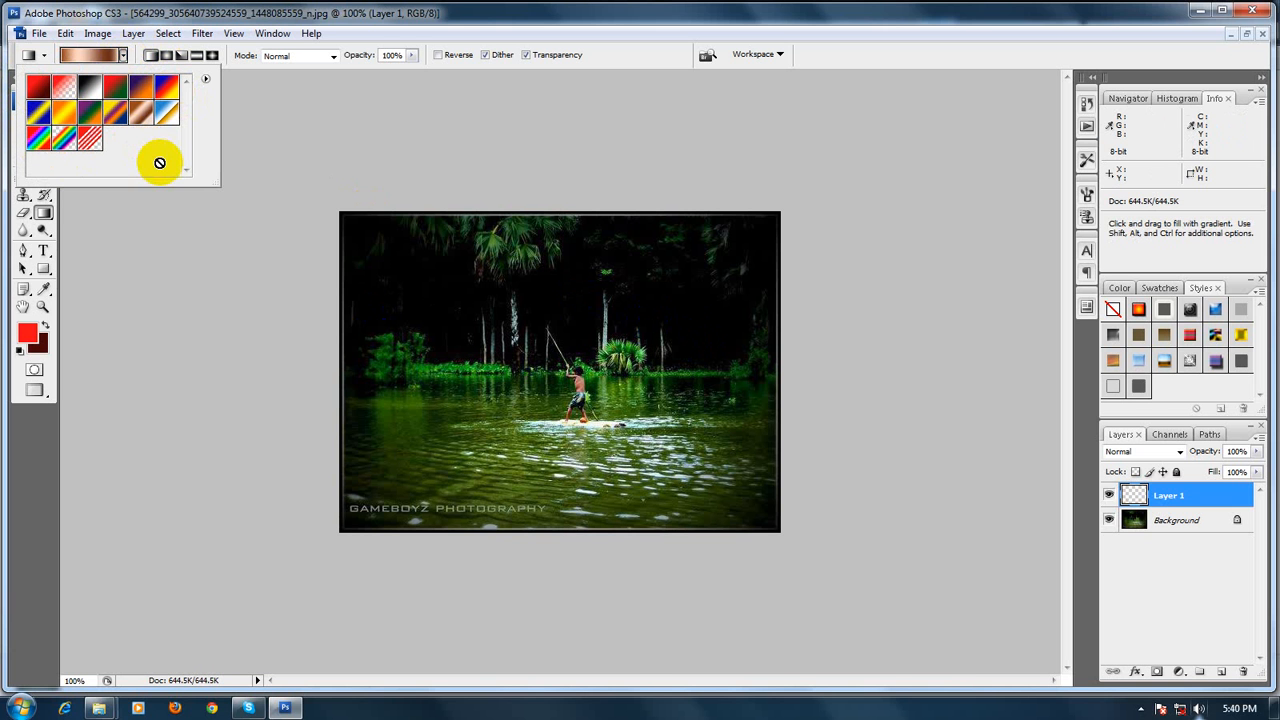
{"action": "left_click", "coordinate": [208, 80]}
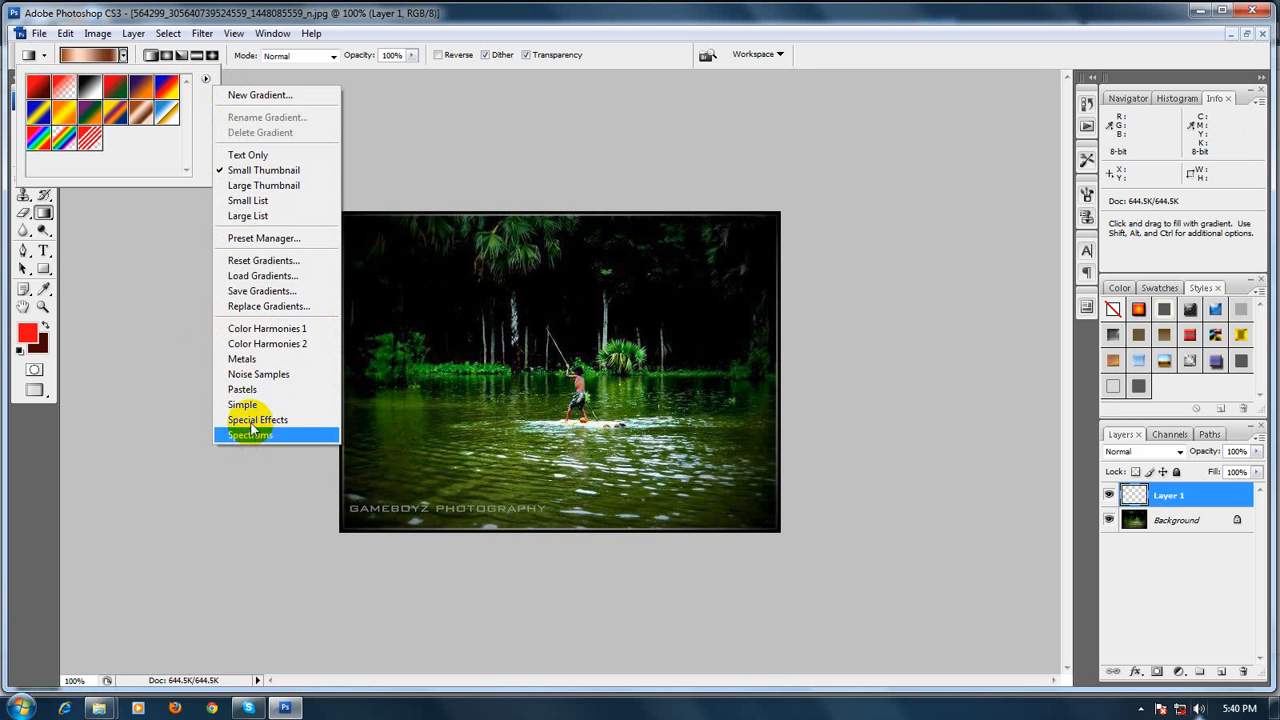
{"action": "left_click", "coordinate": [255, 359]}
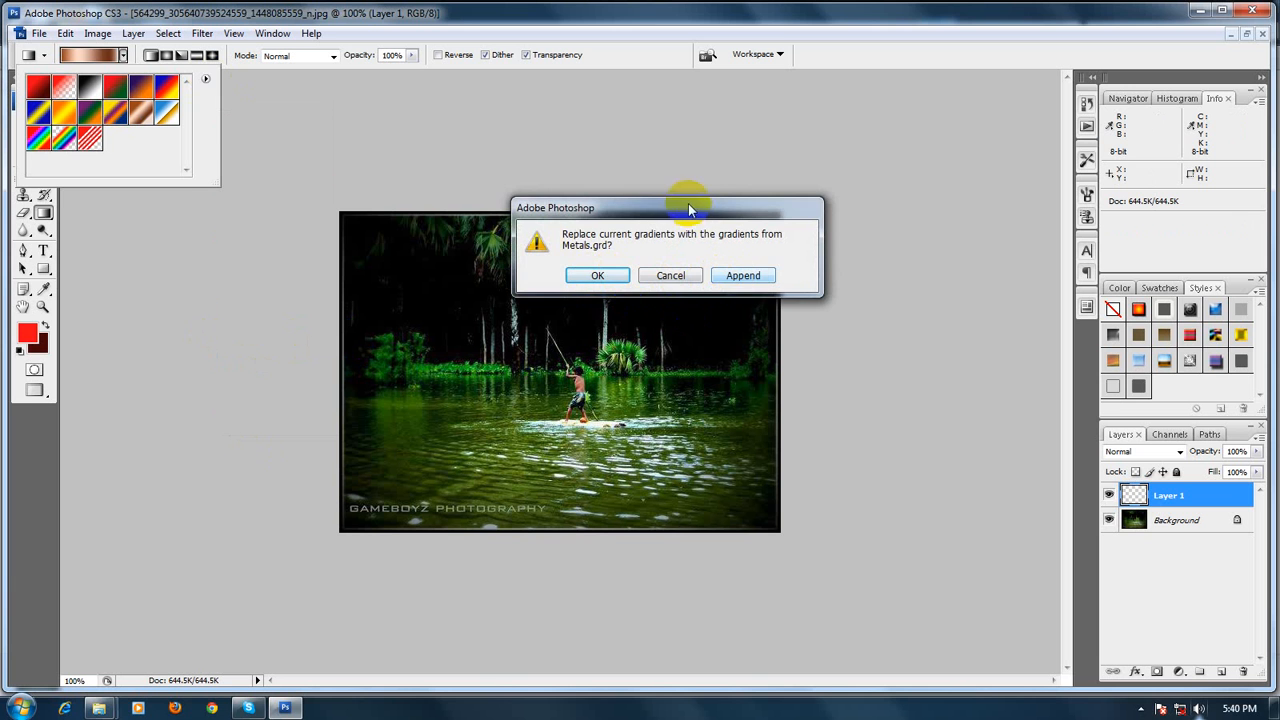
{"action": "left_click_drag", "start_coordinate": [690, 210], "coordinate": [636, 229]}
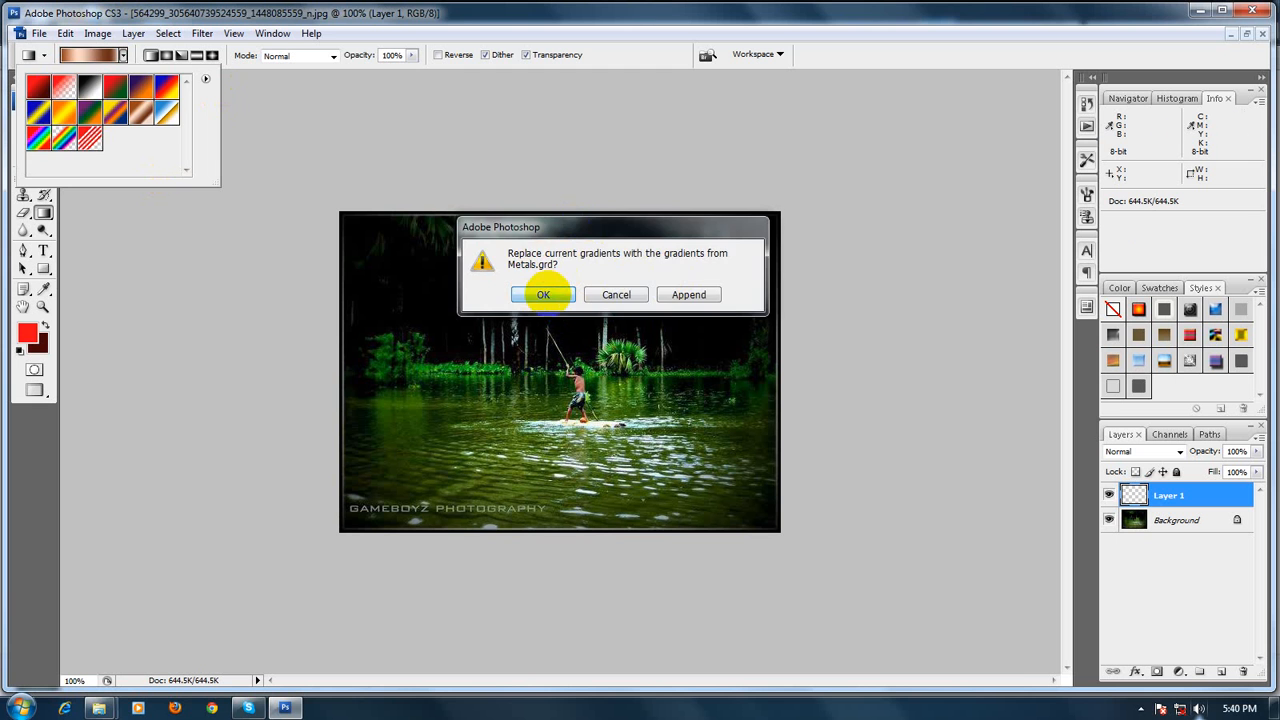
{"action": "left_click", "coordinate": [543, 294]}
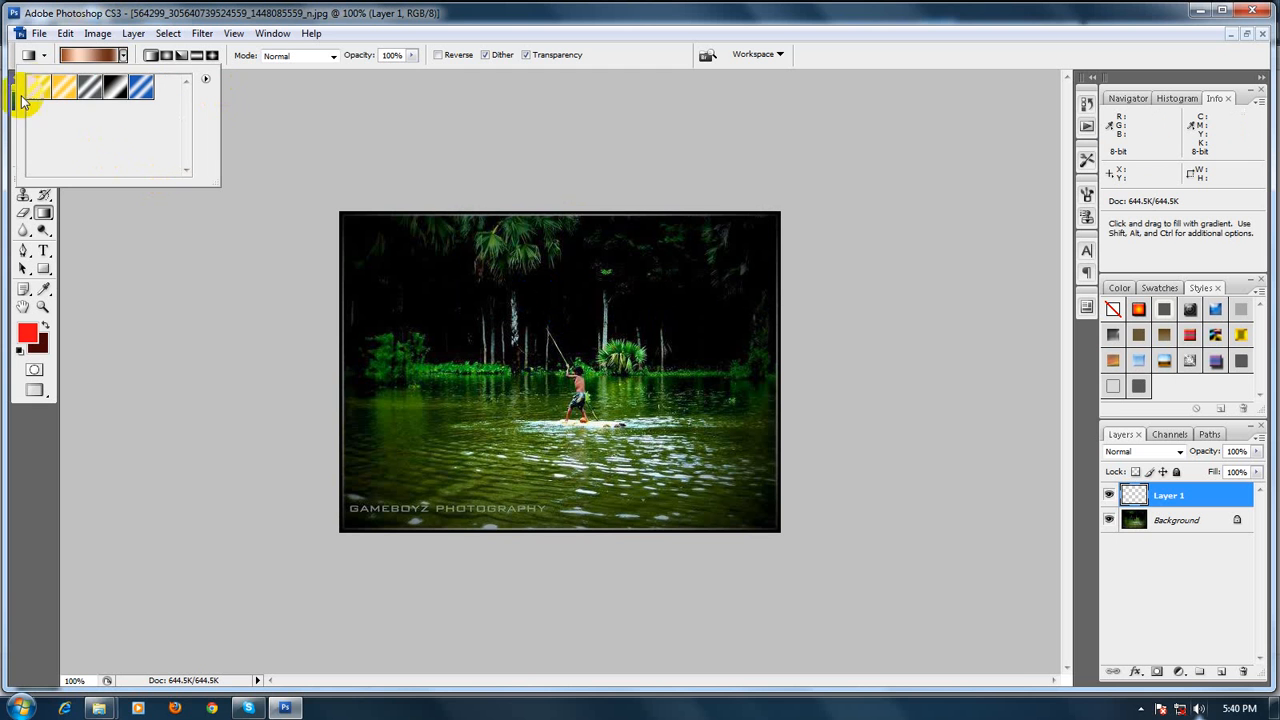
Try the silver-grey metal preset as a near-horizontal linear gradient across Layer 1 and undo it
{"action": "left_click", "coordinate": [92, 88]}
{"action": "left_click_drag", "start_coordinate": [400, 342], "coordinate": [698, 356]}
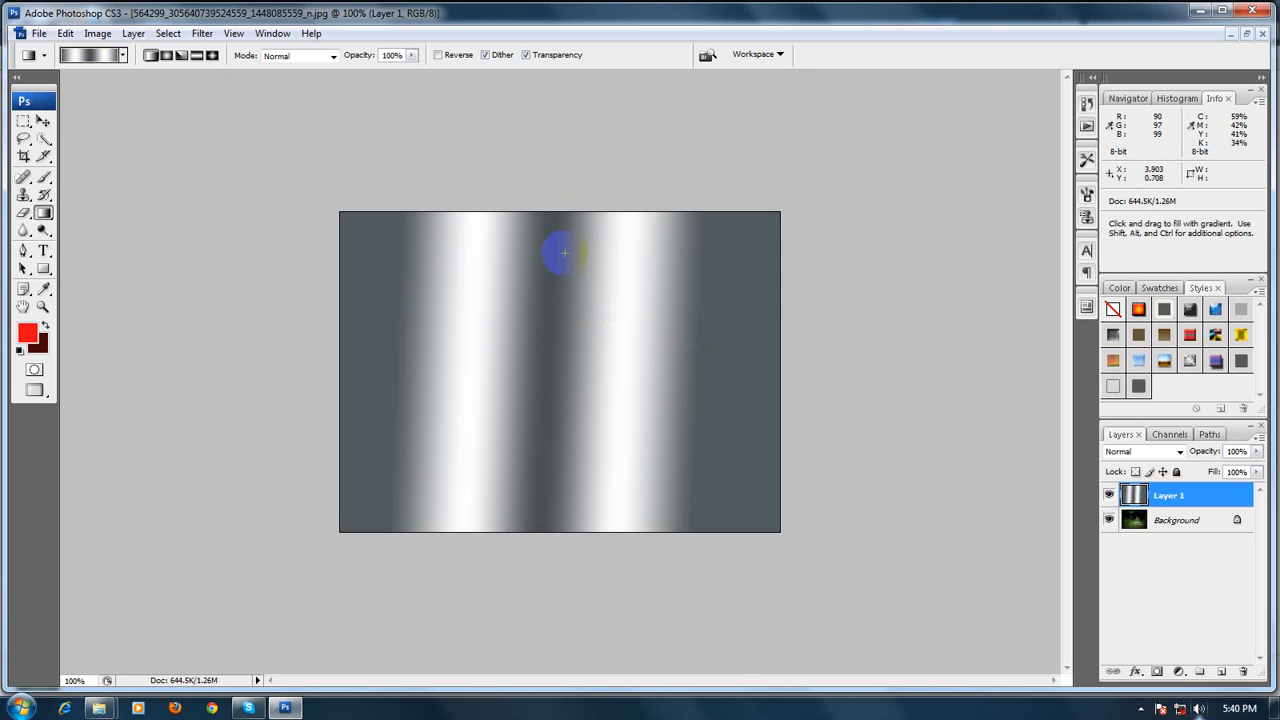
{"action": "key", "text": "ctrl+z"}
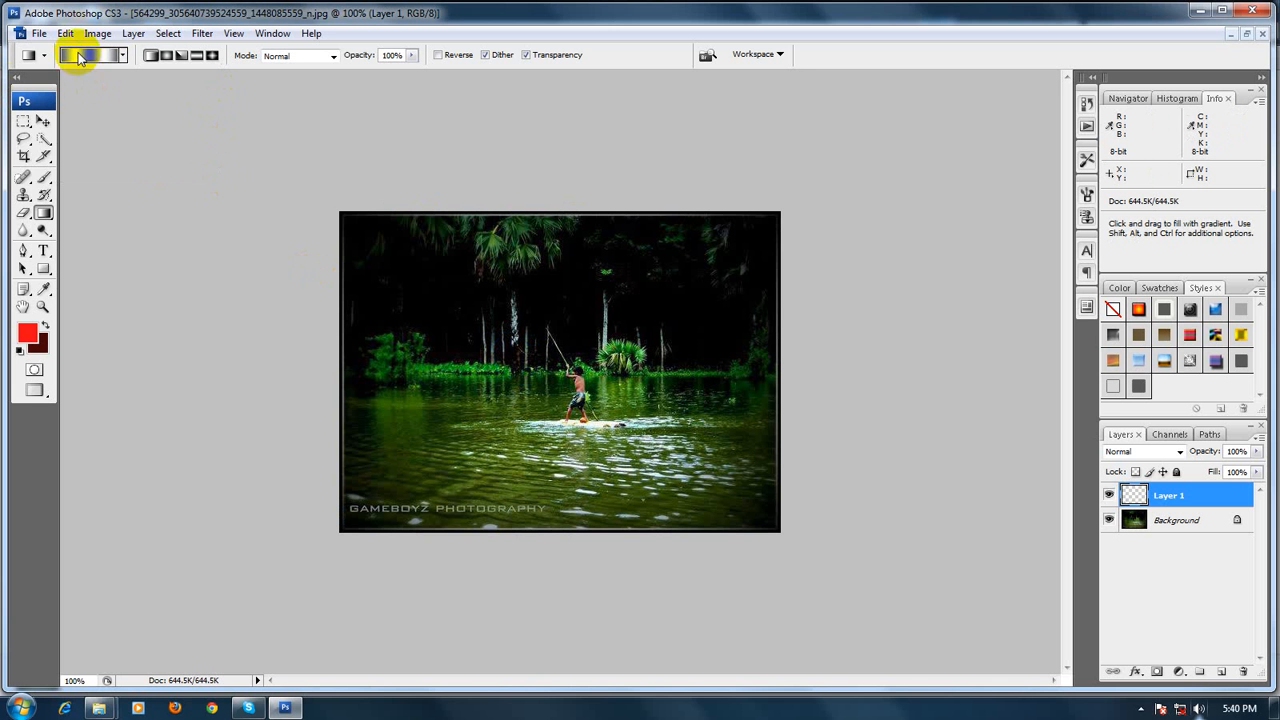
Try the orange-gold metal preset as a horizontal linear gradient across Layer 1 and undo it
{"action": "left_click", "coordinate": [121, 56]}
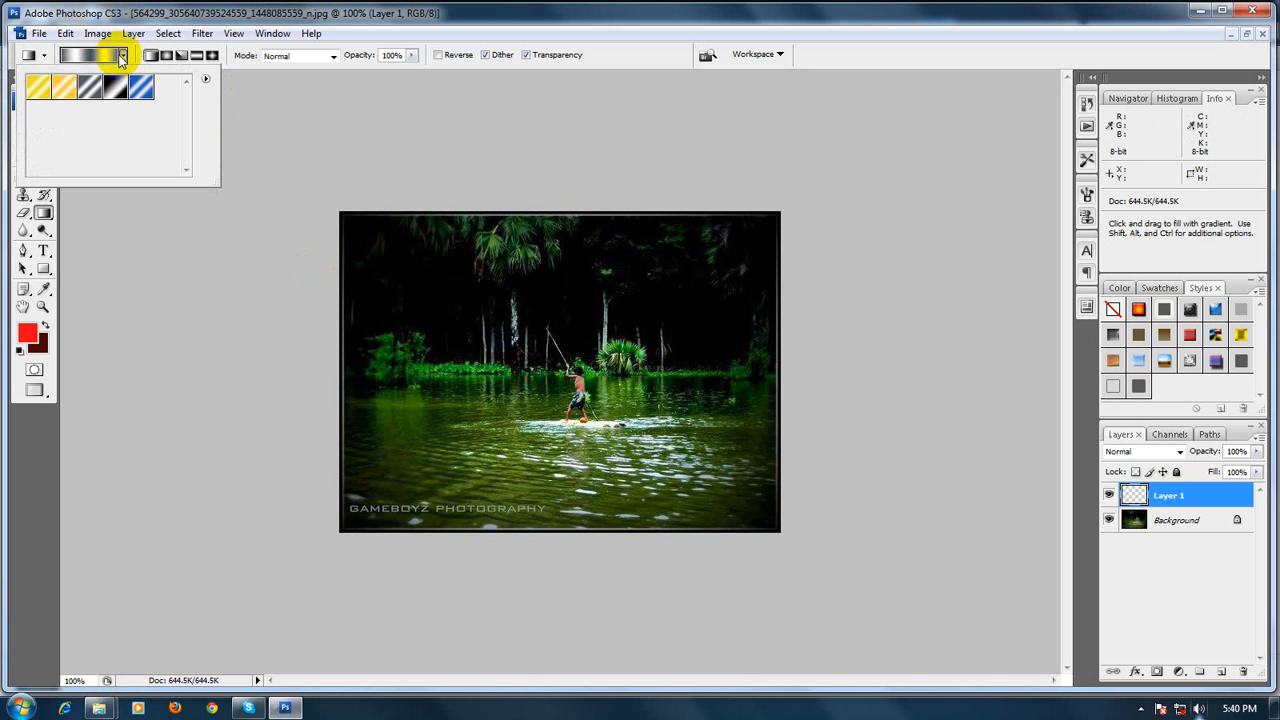
{"action": "double_click", "coordinate": [61, 87]}
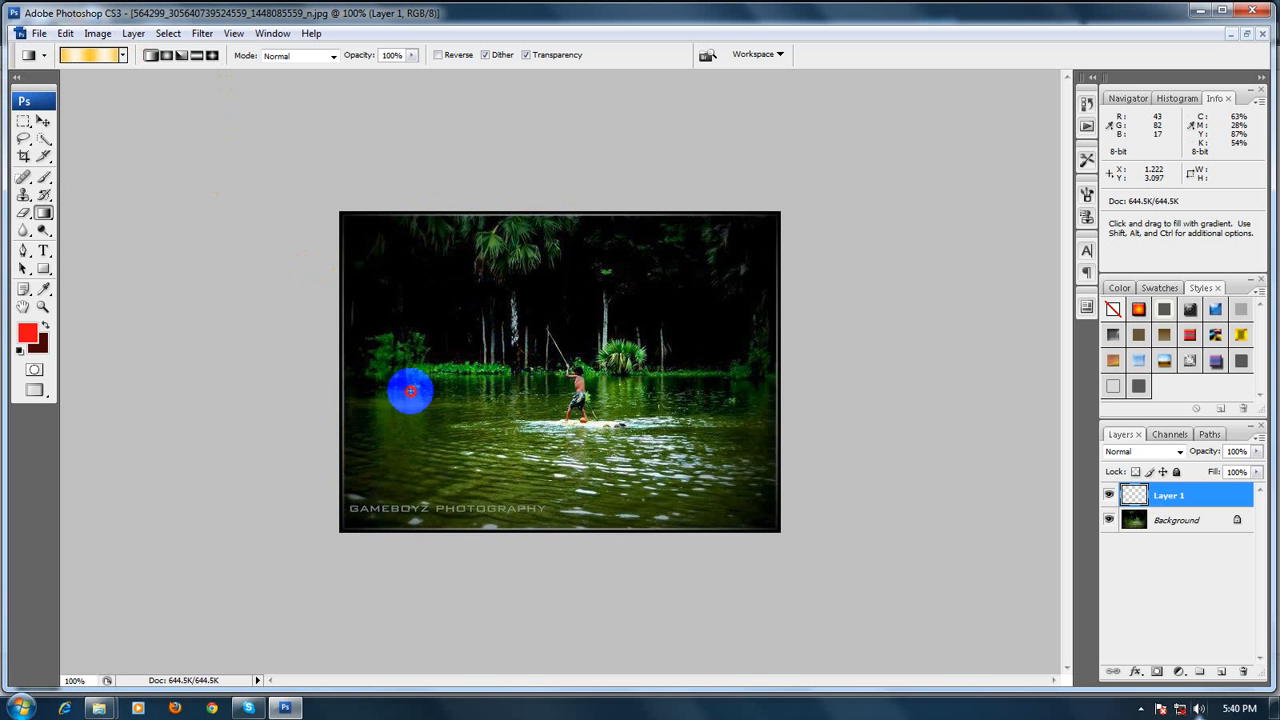
{"action": "left_click_drag", "start_coordinate": [410, 392], "coordinate": [666, 391]}
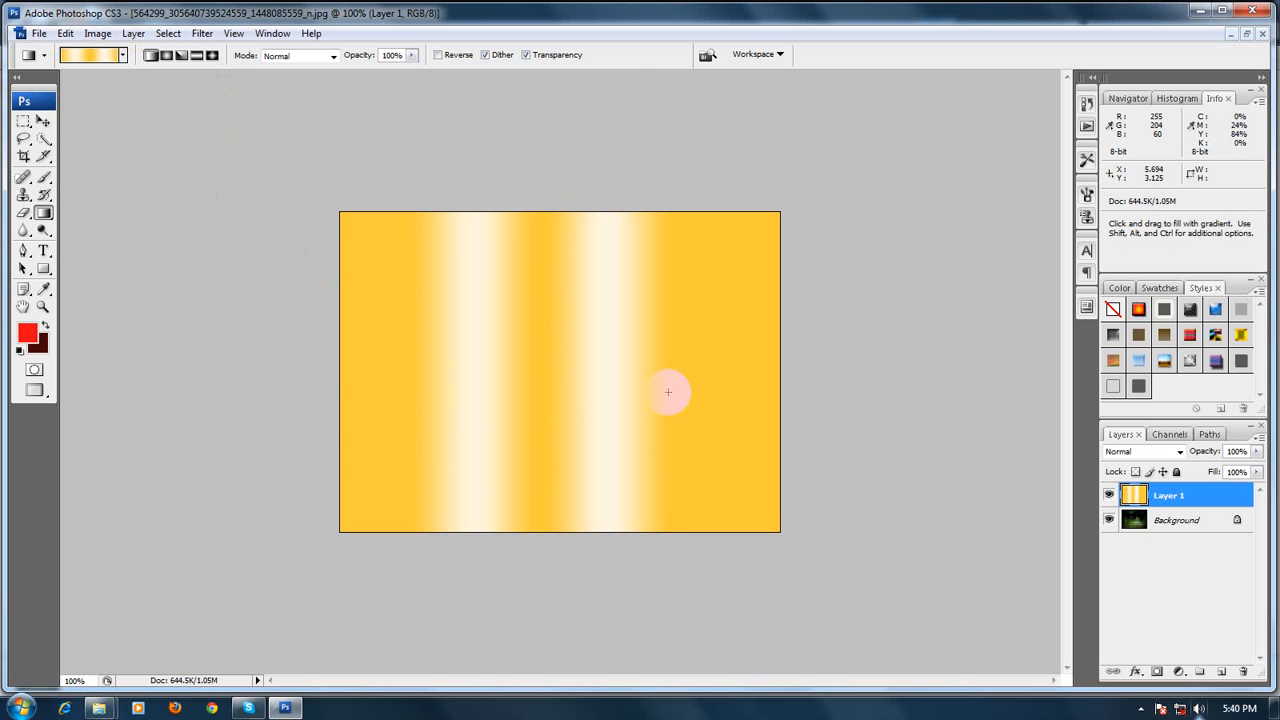
{"action": "key", "text": "ctrl+z"}
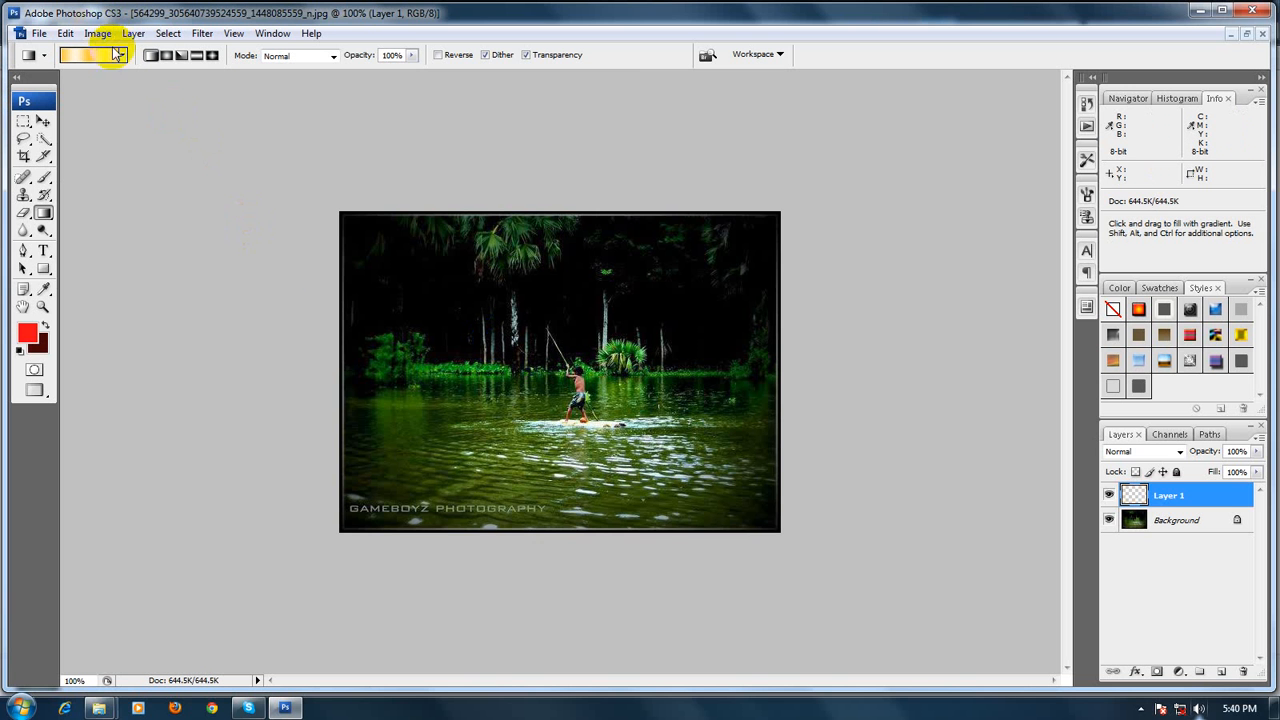
Append the Pastels set to the gradient presets and apply its green, blue and yellow gradient diagonally across Layer 1
{"action": "left_click", "coordinate": [123, 56]}
{"action": "left_click", "coordinate": [205, 78]}
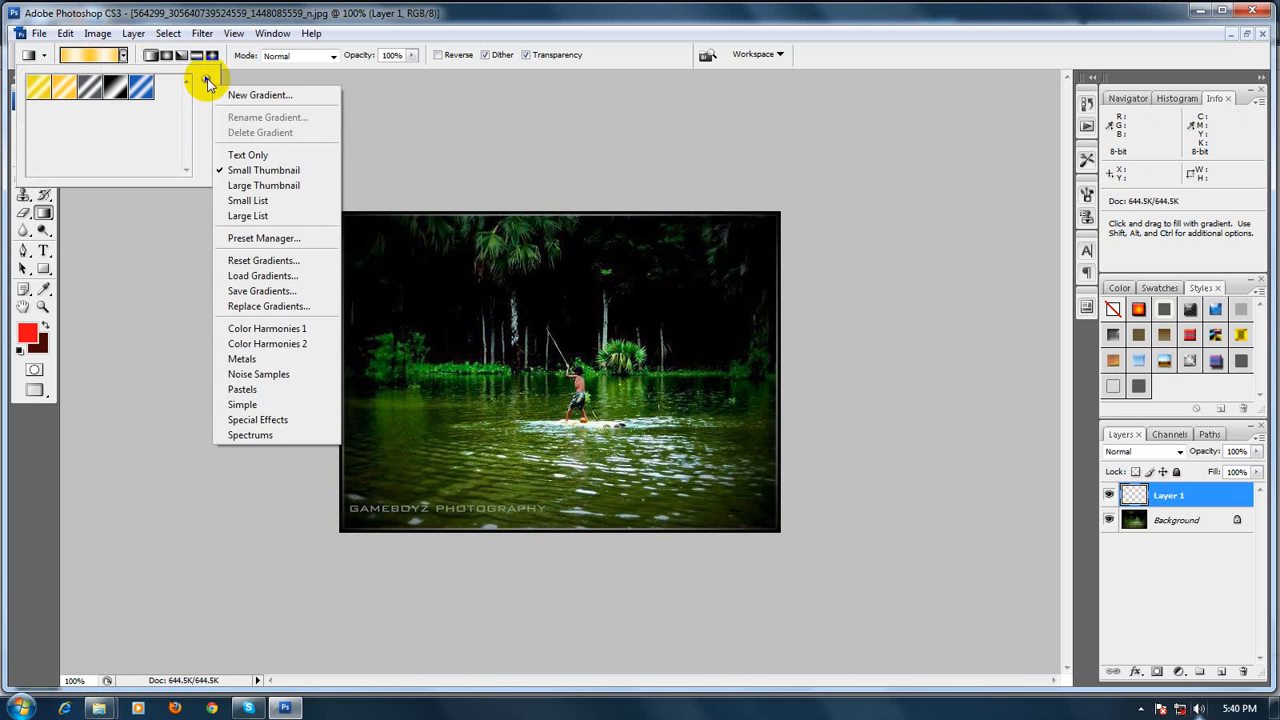
{"action": "left_click", "coordinate": [252, 392]}
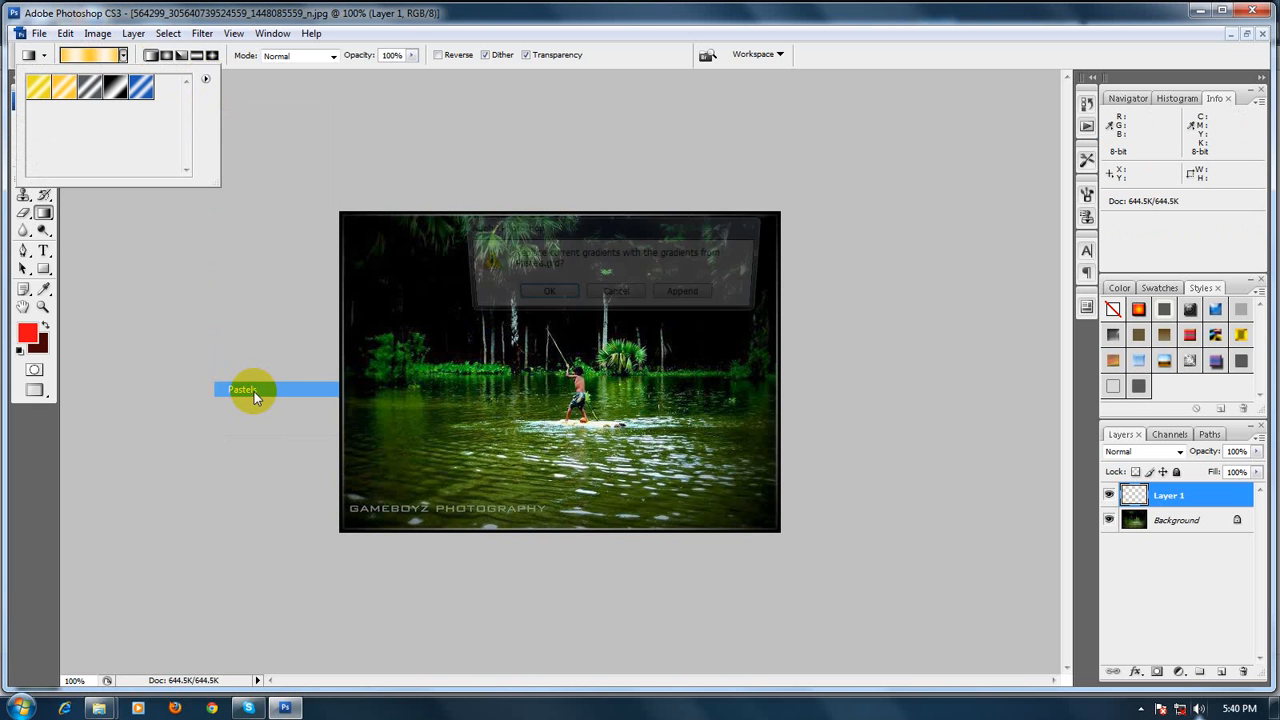
{"action": "left_click", "coordinate": [688, 294]}
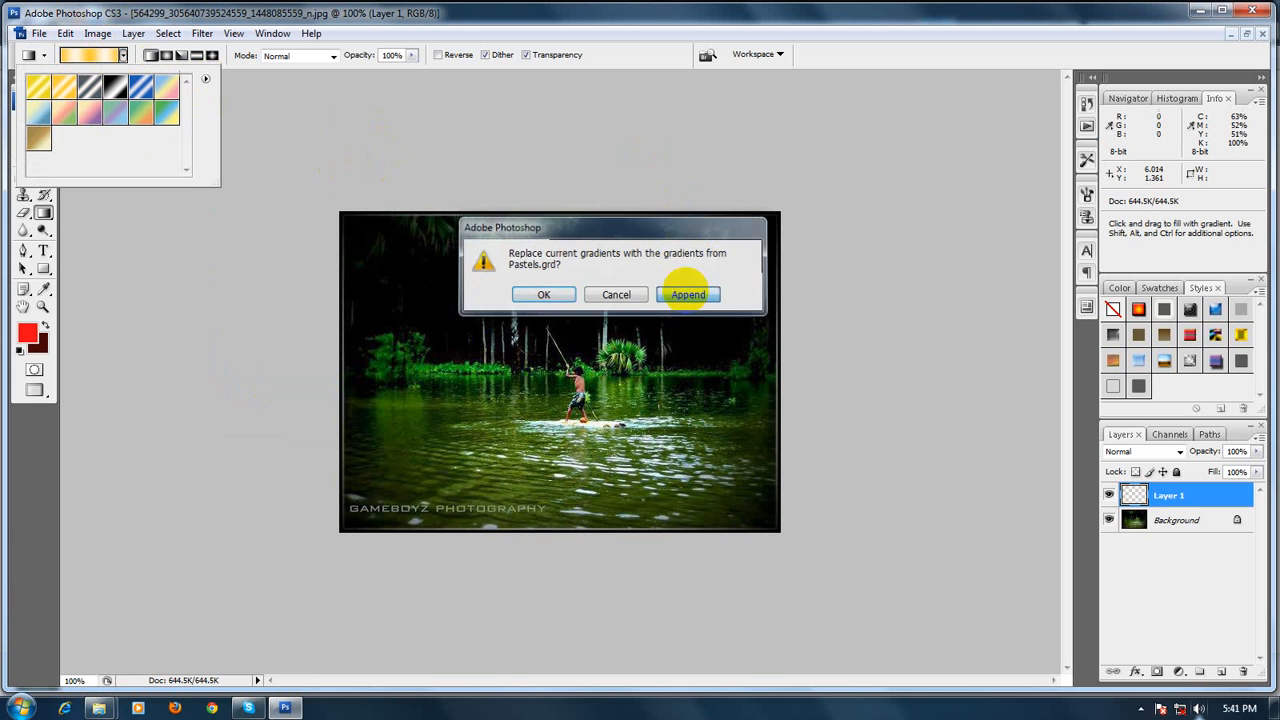
{"action": "double_click", "coordinate": [164, 118]}
{"action": "left_click_drag", "start_coordinate": [368, 272], "coordinate": [696, 372]}
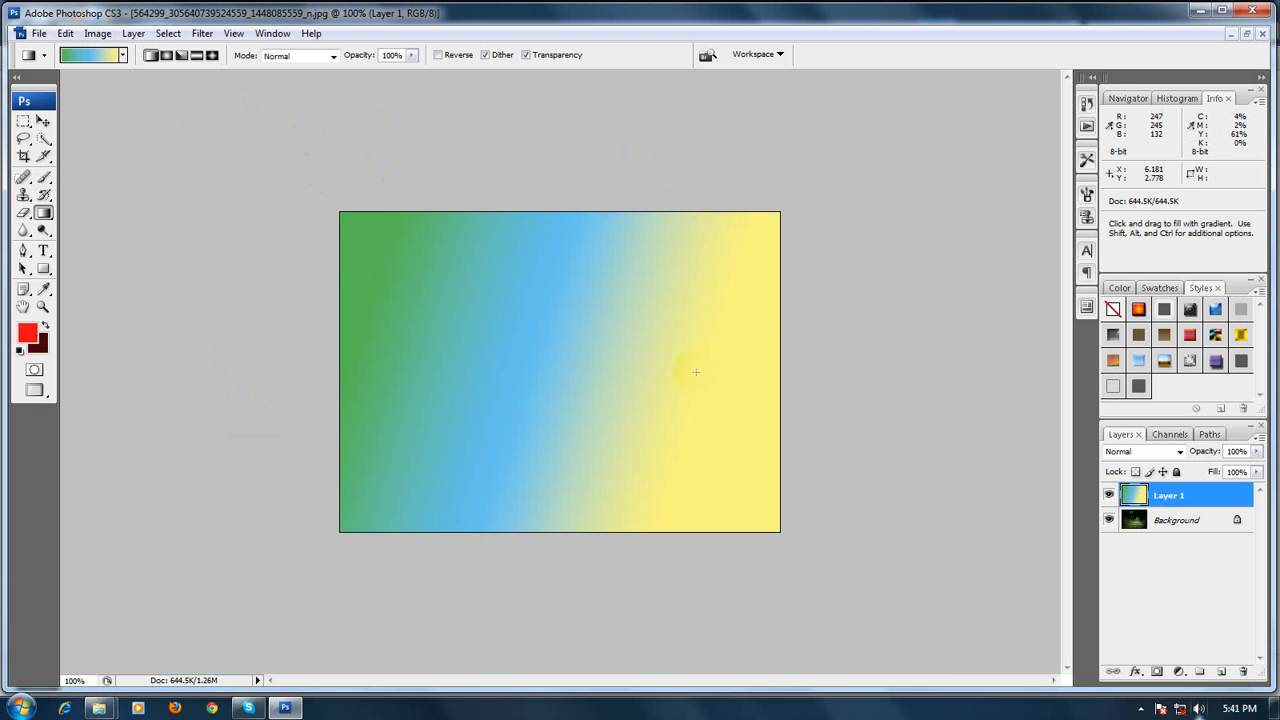
Show both documents in floating windows and apply the green, blue and yellow gradient diagonally across Untitled-1
{"action": "left_click", "coordinate": [1247, 37]}
{"action": "left_click_drag", "start_coordinate": [277, 92], "coordinate": [468, 214]}
{"action": "left_click", "coordinate": [279, 87]}
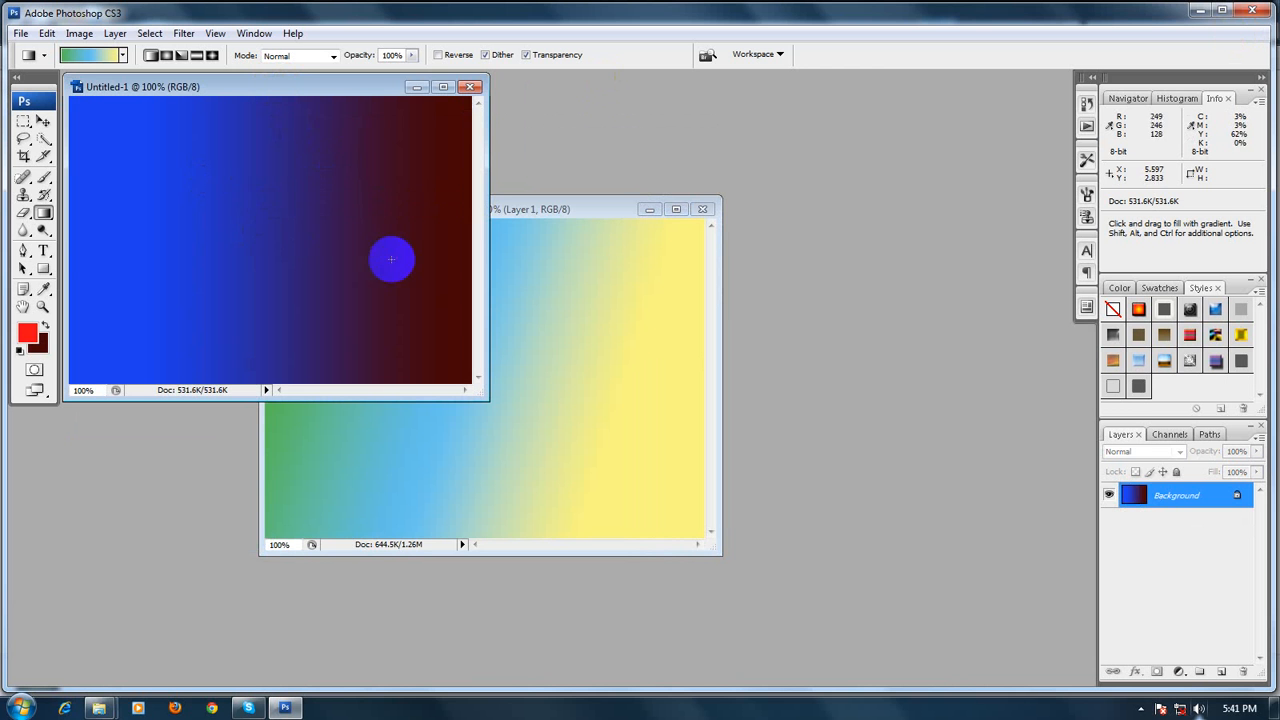
{"action": "left_click_drag", "start_coordinate": [204, 165], "coordinate": [391, 259]}
Enlarge the Untitled-1 window, fill its canvas horizontally with the green-to-orange pastel gradient and close the document without saving
{"action": "left_click_drag", "start_coordinate": [252, 86], "coordinate": [549, 170]}
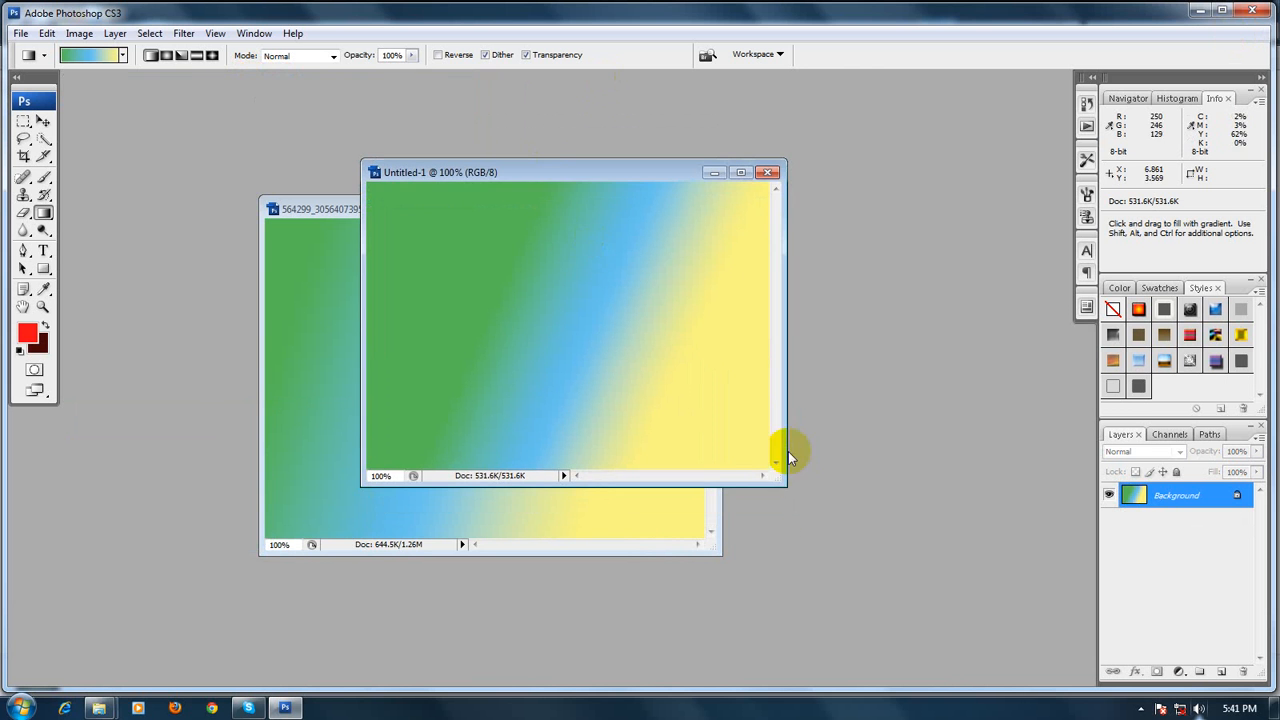
{"action": "left_click_drag", "start_coordinate": [778, 478], "coordinate": [980, 578]}
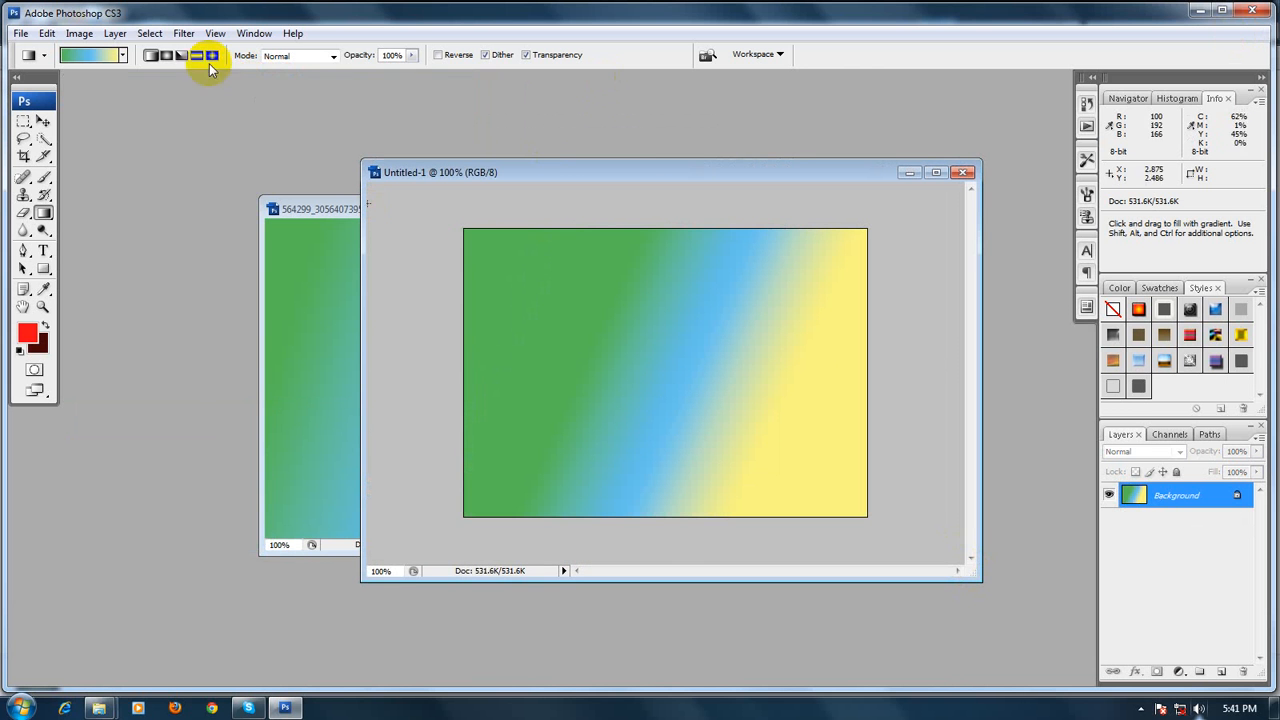
{"action": "left_click", "coordinate": [122, 55]}
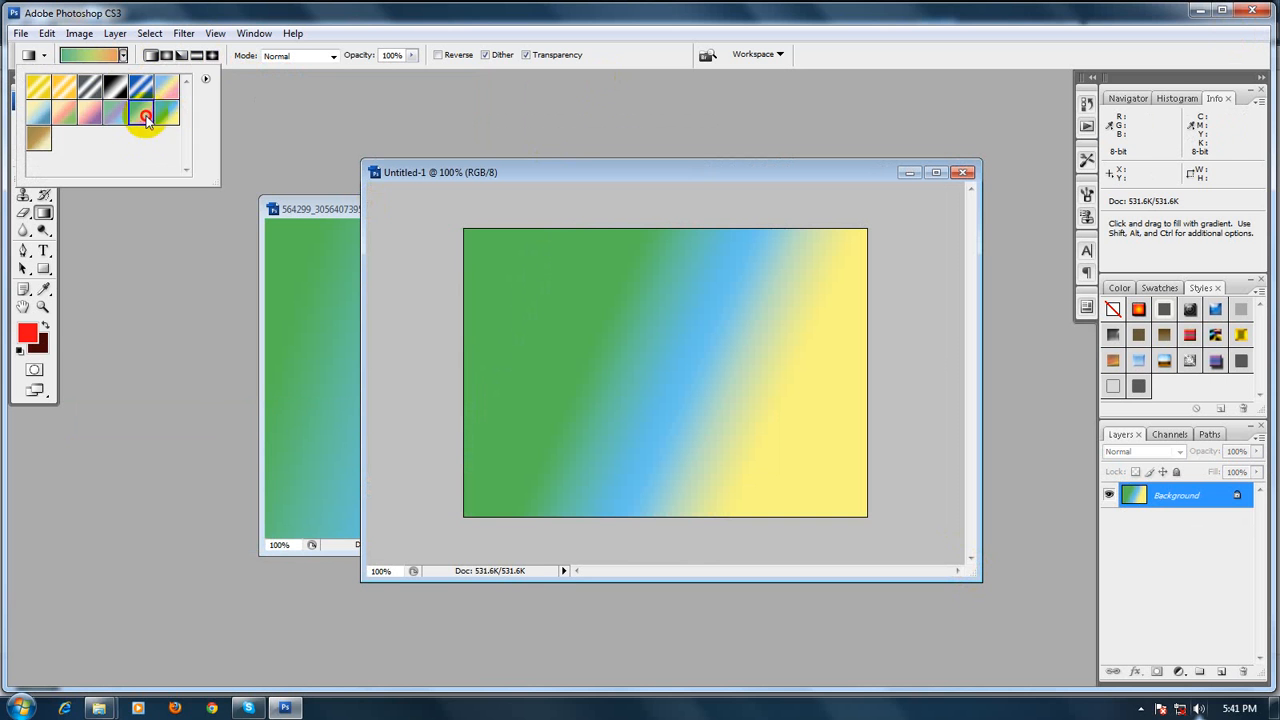
{"action": "double_click", "coordinate": [146, 117]}
{"action": "left_click_drag", "start_coordinate": [482, 357], "coordinate": [819, 331]}
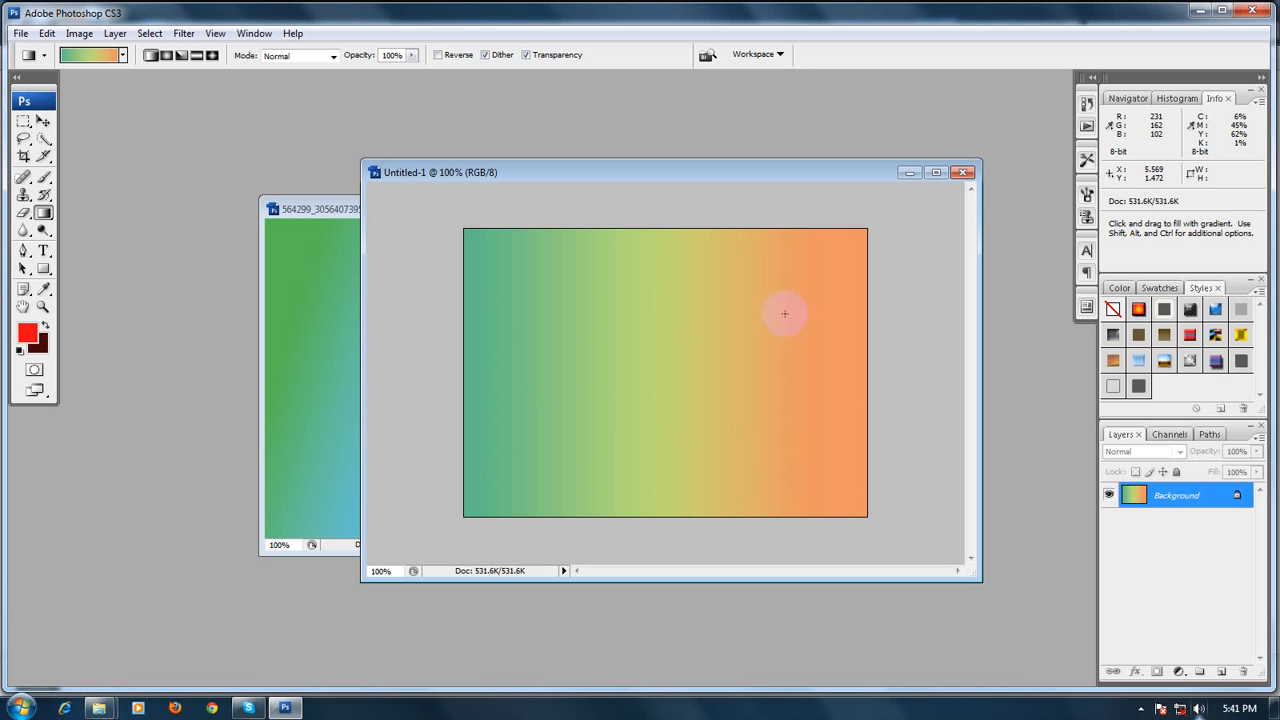
{"action": "left_click", "coordinate": [962, 172]}
{"action": "left_click", "coordinate": [604, 294]}
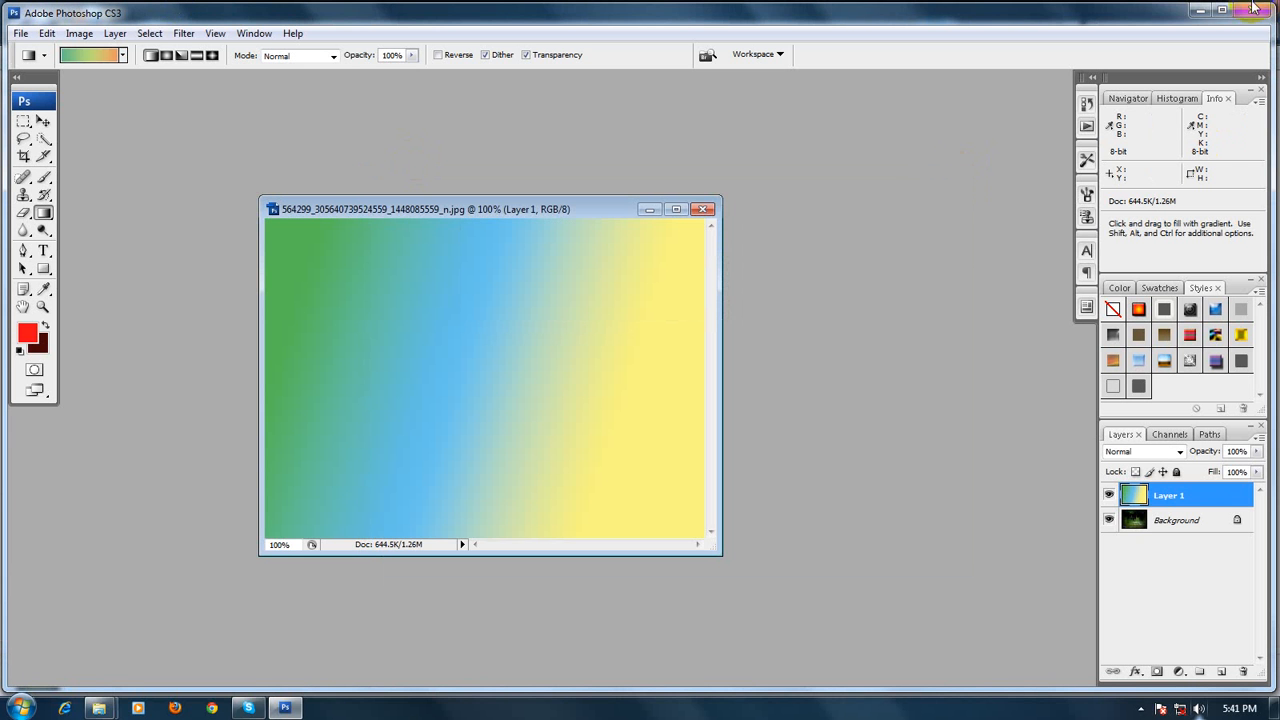
Minimise Photoshop and the Photo folder window to show the desktop, and return to Photoshop
{"action": "left_click", "coordinate": [1199, 12]}
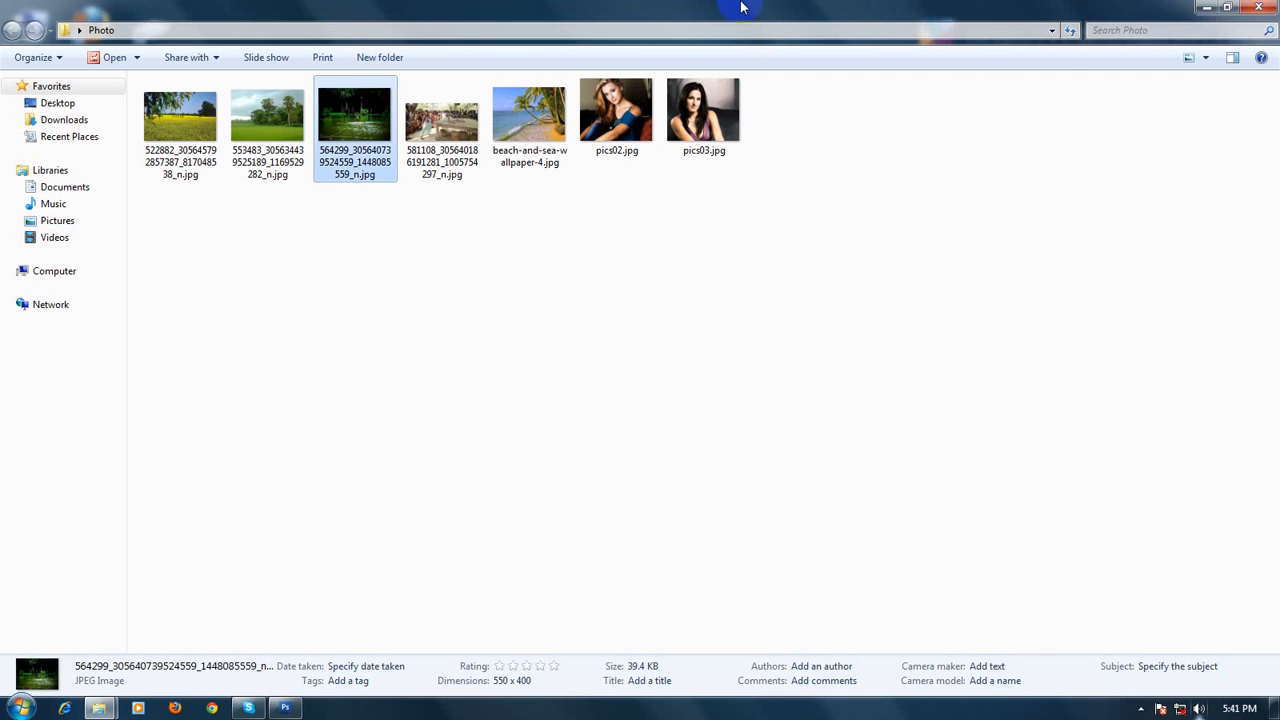
{"action": "left_click", "coordinate": [1202, 10]}
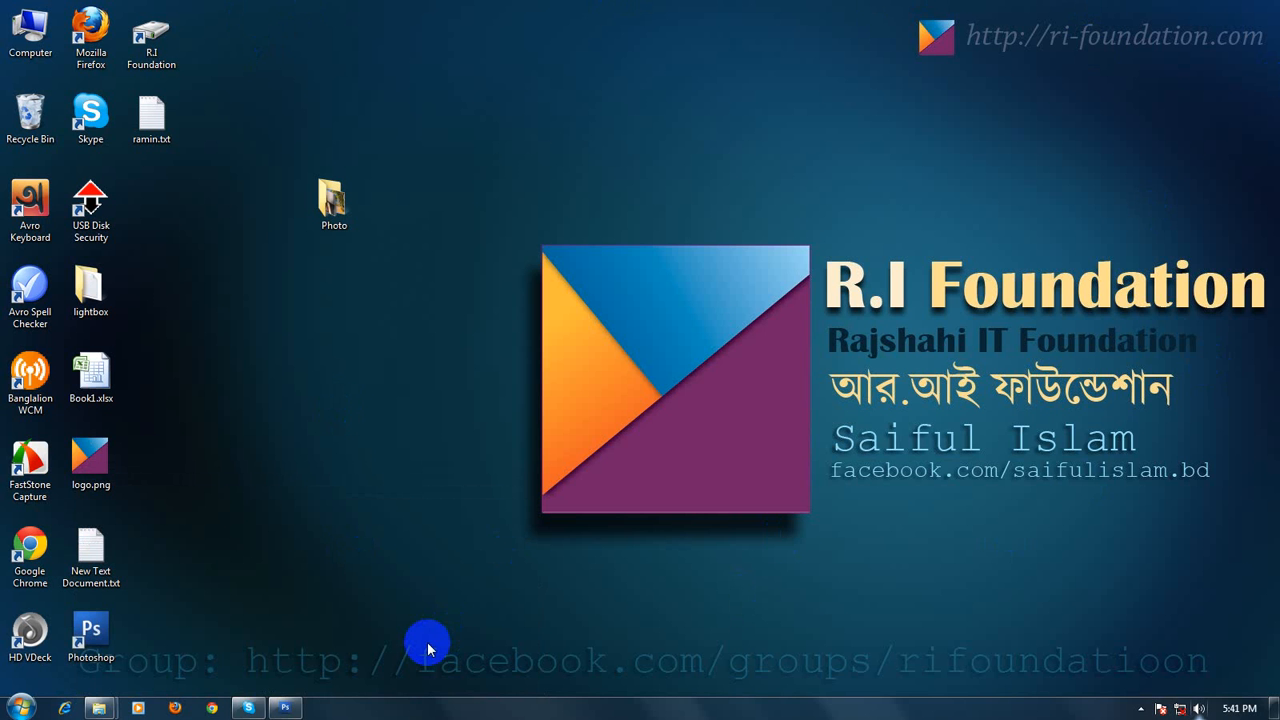
{"action": "left_click", "coordinate": [284, 708]}
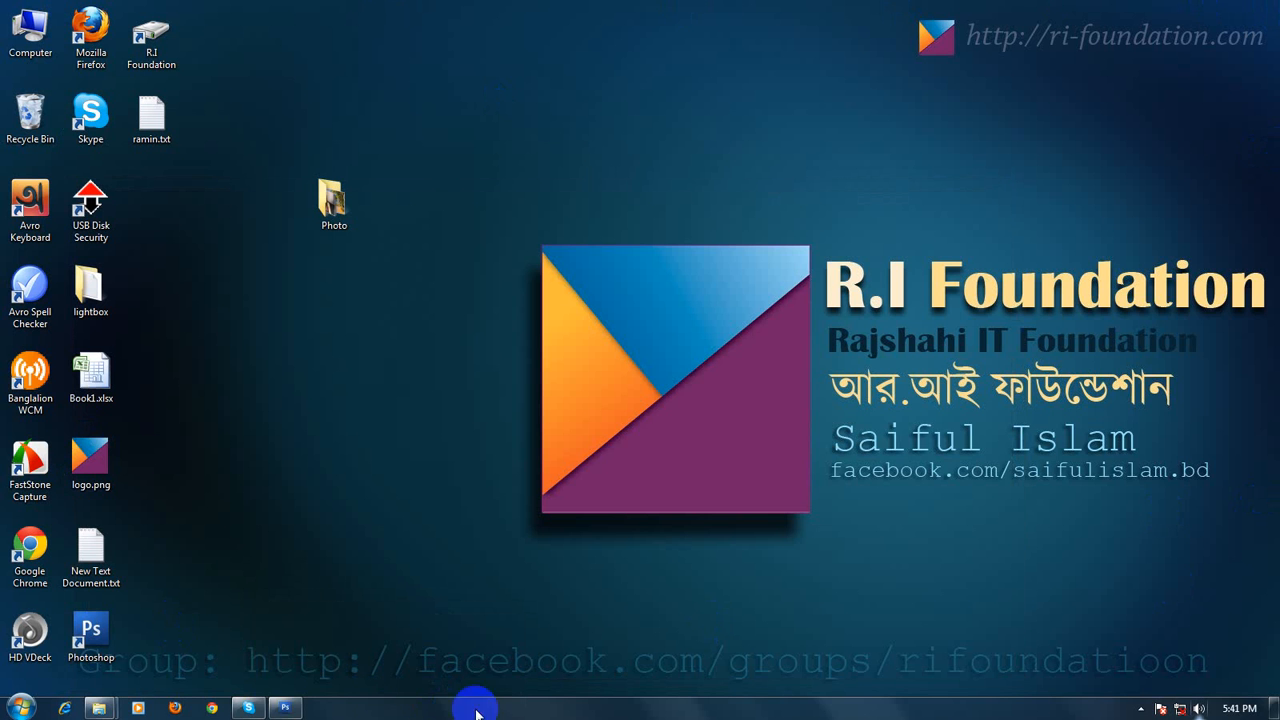
{"action": "left_click", "coordinate": [285, 708]}
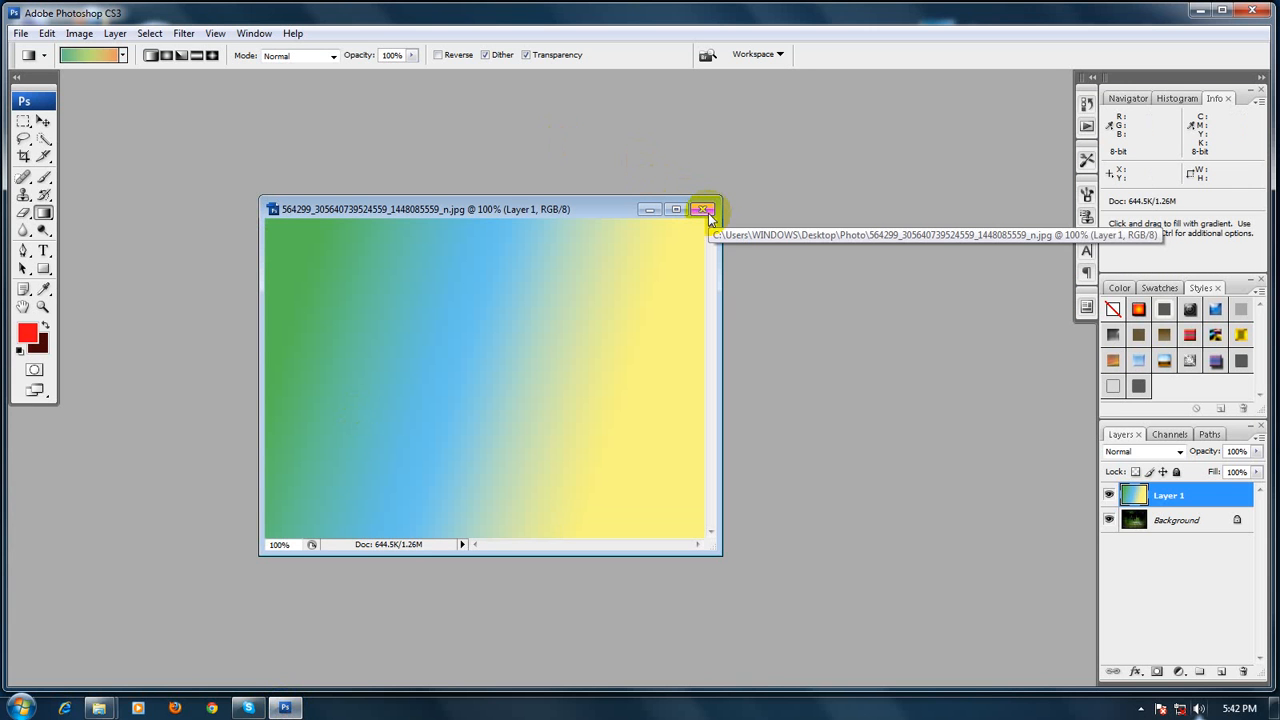
Close the raft photo document without saving its changes
{"action": "left_click", "coordinate": [707, 215]}
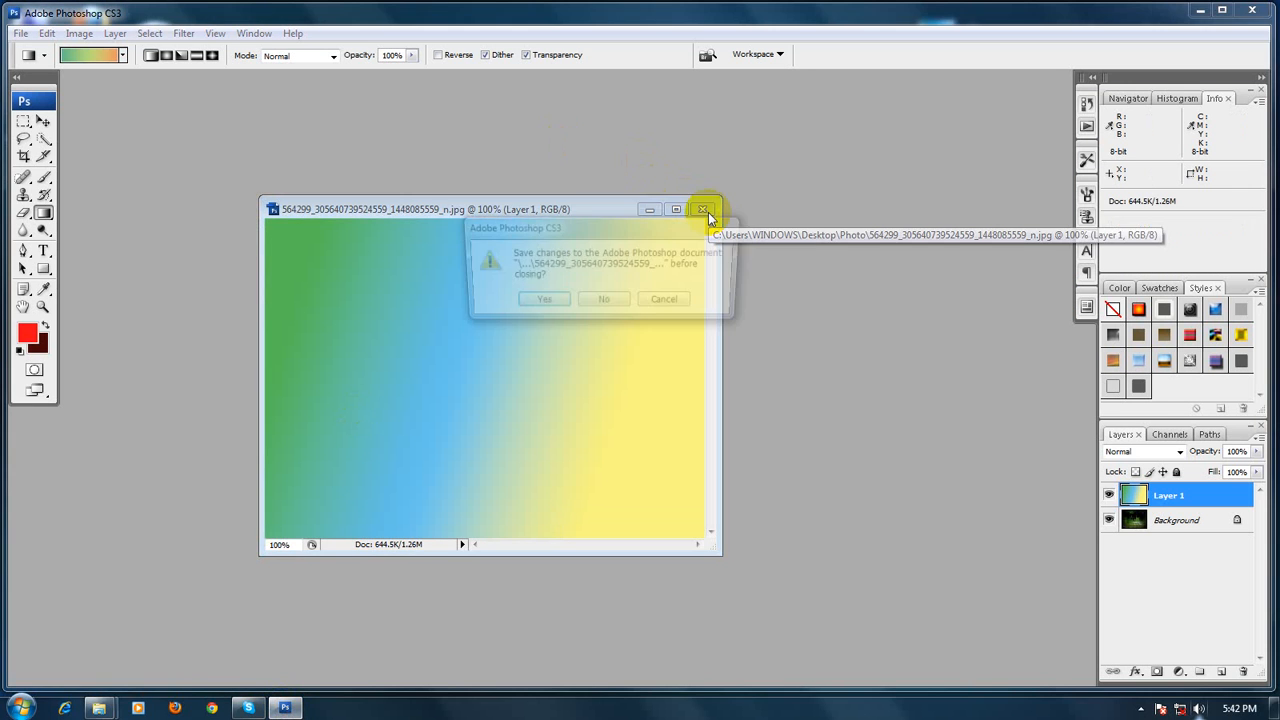
{"action": "left_click", "coordinate": [593, 303]}
Create a new white RGB document 1600 pixels wide and 900 pixels high at 72 pixels/inch
{"action": "left_click", "coordinate": [22, 33]}
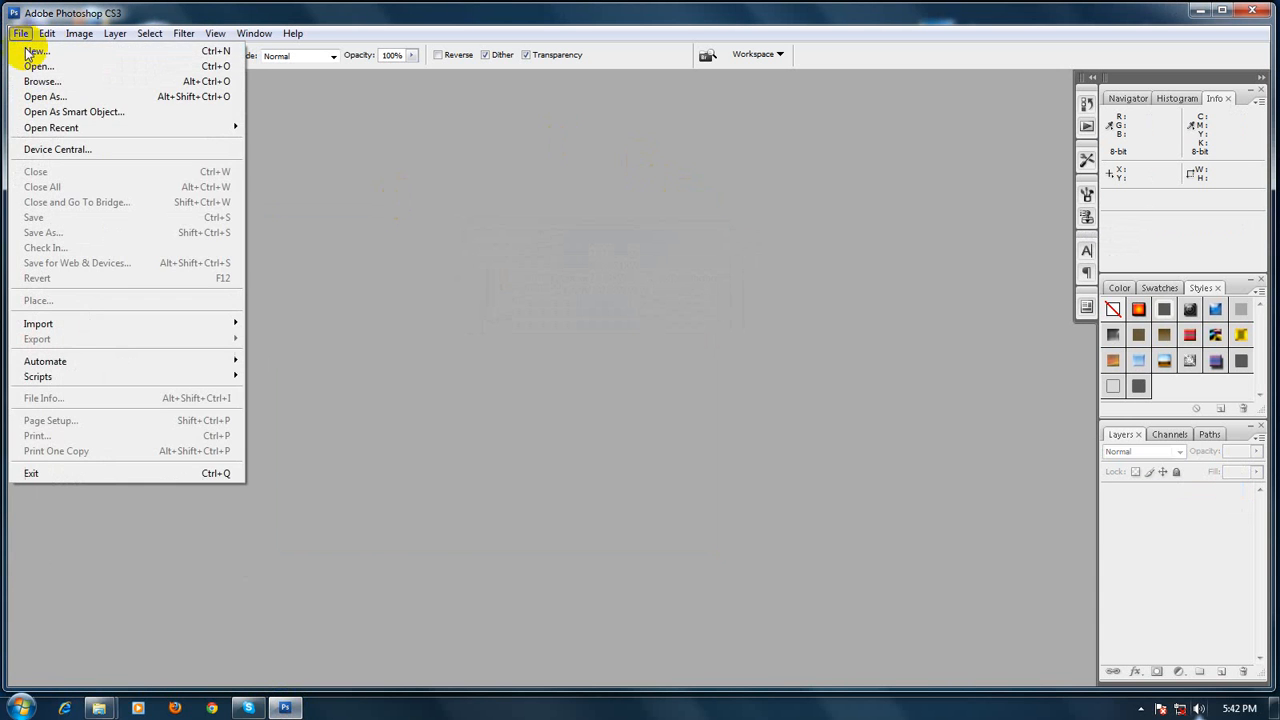
{"action": "left_click", "coordinate": [28, 52]}
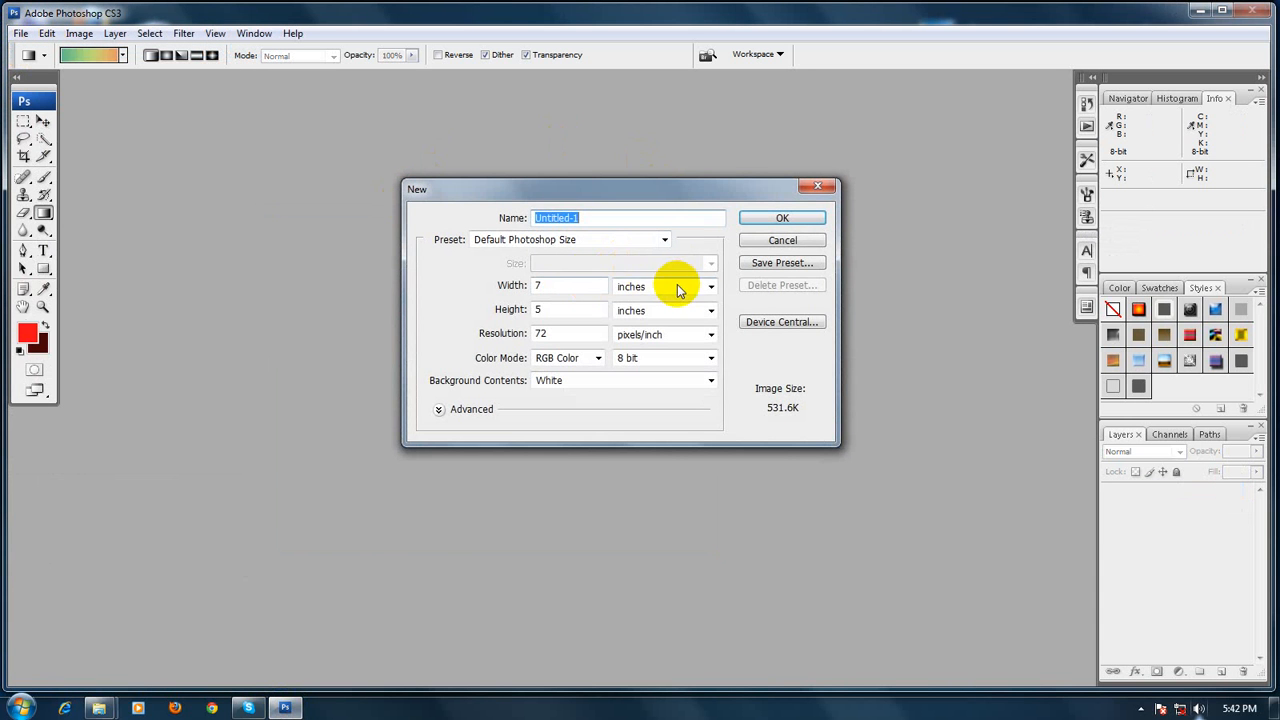
{"action": "left_click", "coordinate": [676, 288]}
{"action": "left_click", "coordinate": [635, 299]}
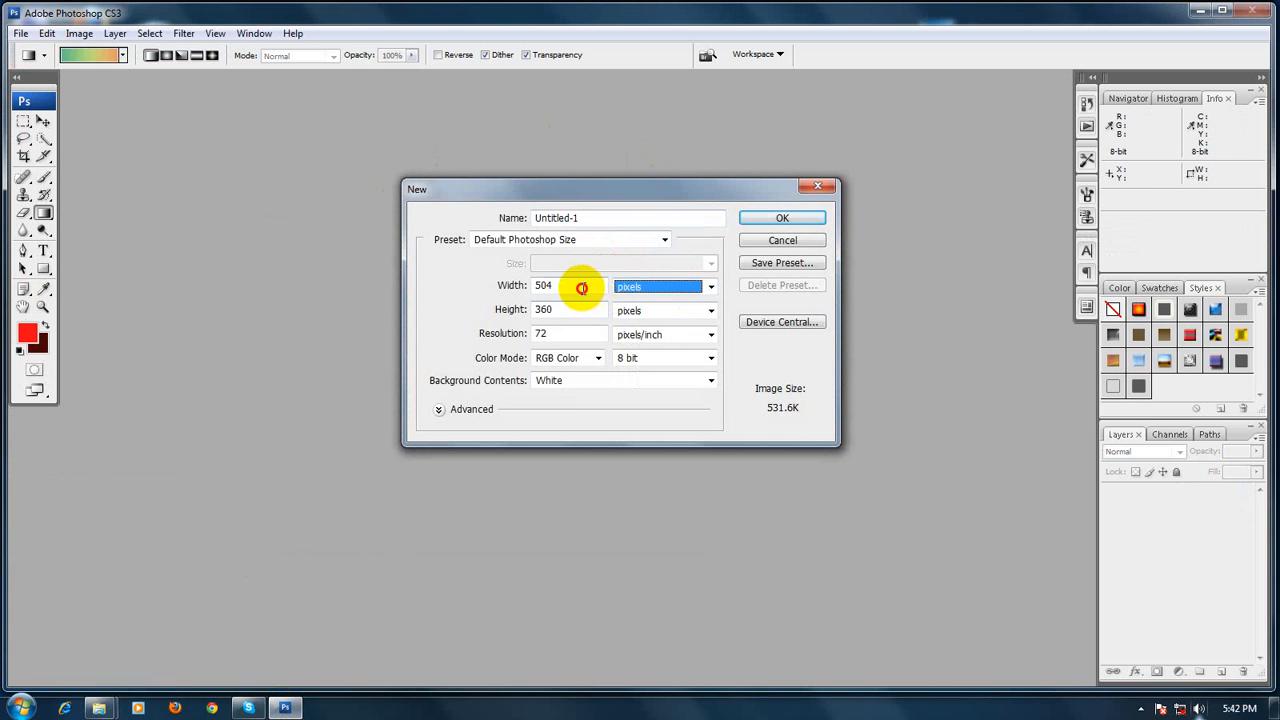
{"action": "double_click", "coordinate": [584, 287]}
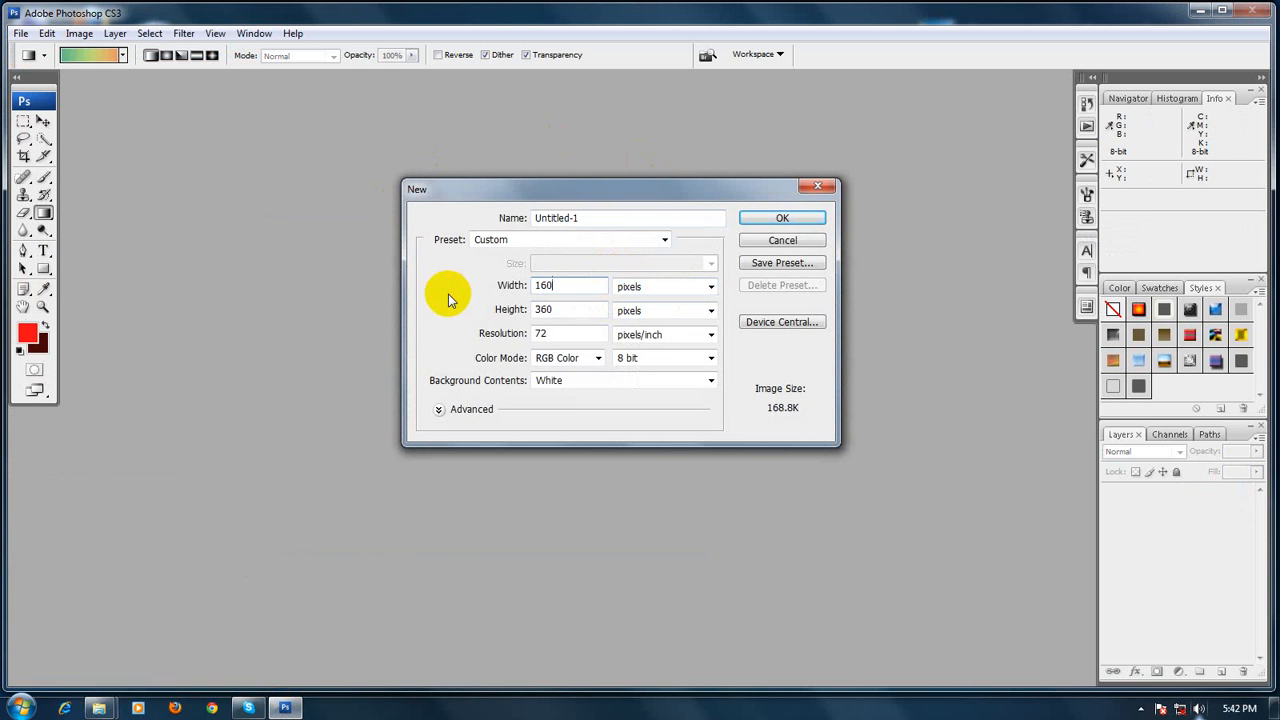
{"action": "left_click_drag", "start_coordinate": [600, 309], "coordinate": [487, 311]}
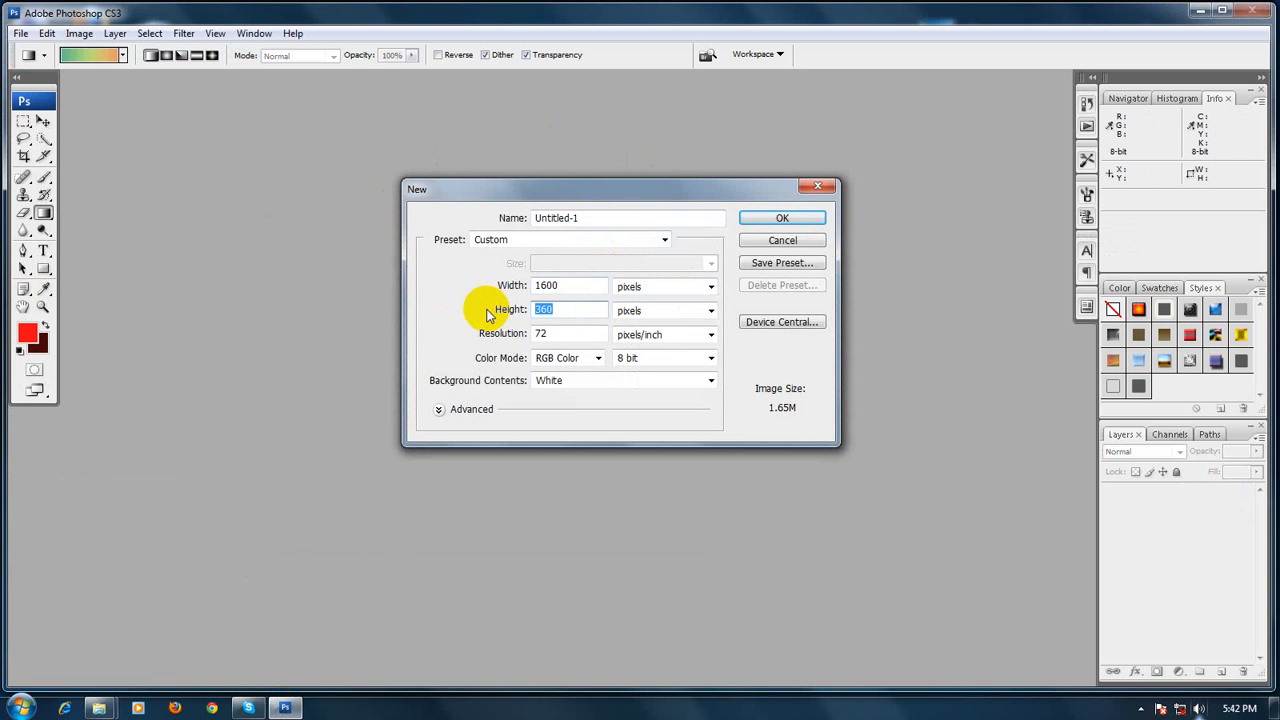
{"action": "type", "text": "900"}
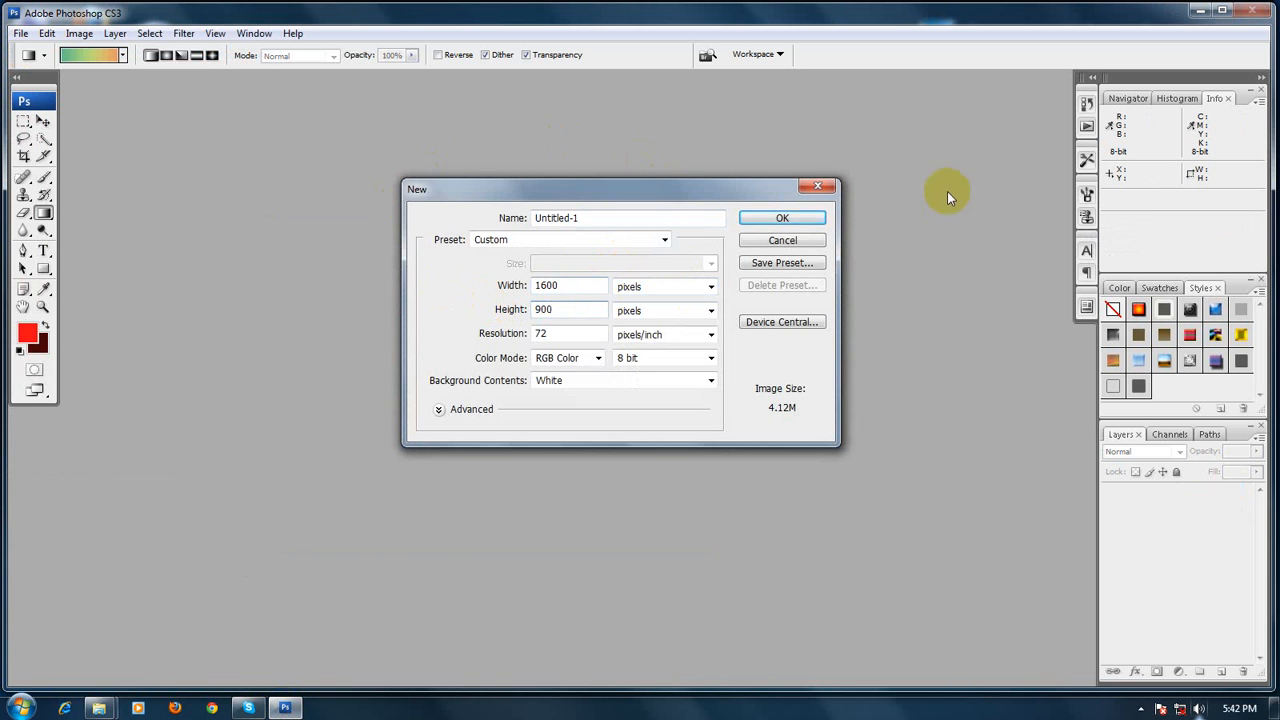
{"action": "left_click", "coordinate": [790, 217]}
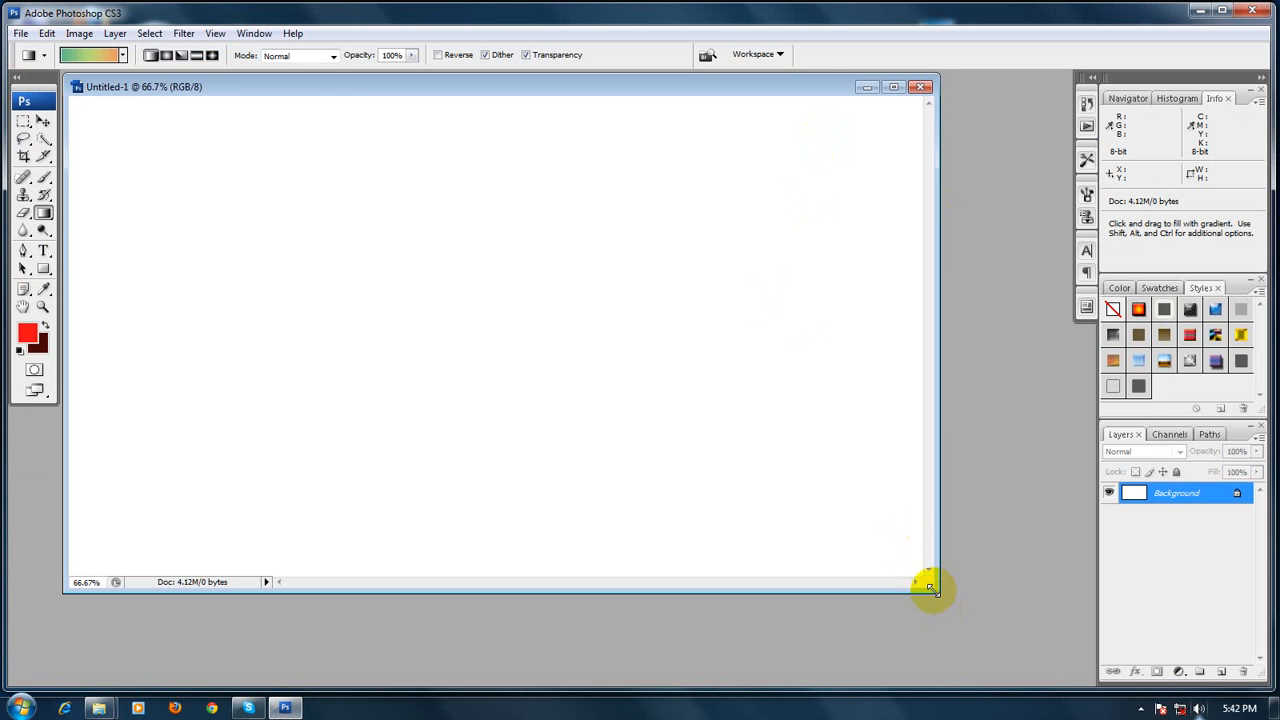
Enlarge the new document's window to show the whole canvas and select the Gradient tool
{"action": "left_click_drag", "start_coordinate": [930, 587], "coordinate": [1063, 677]}
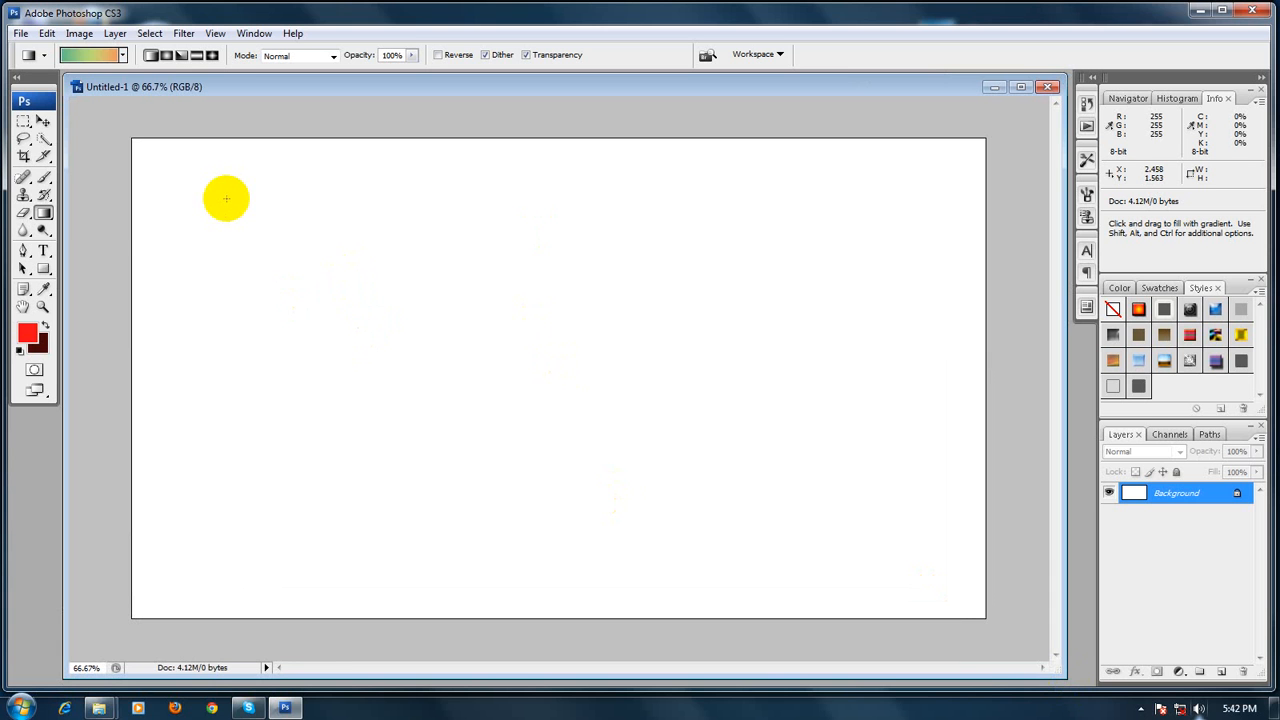
{"action": "left_click", "coordinate": [42, 215]}
{"action": "left_click", "coordinate": [122, 213]}
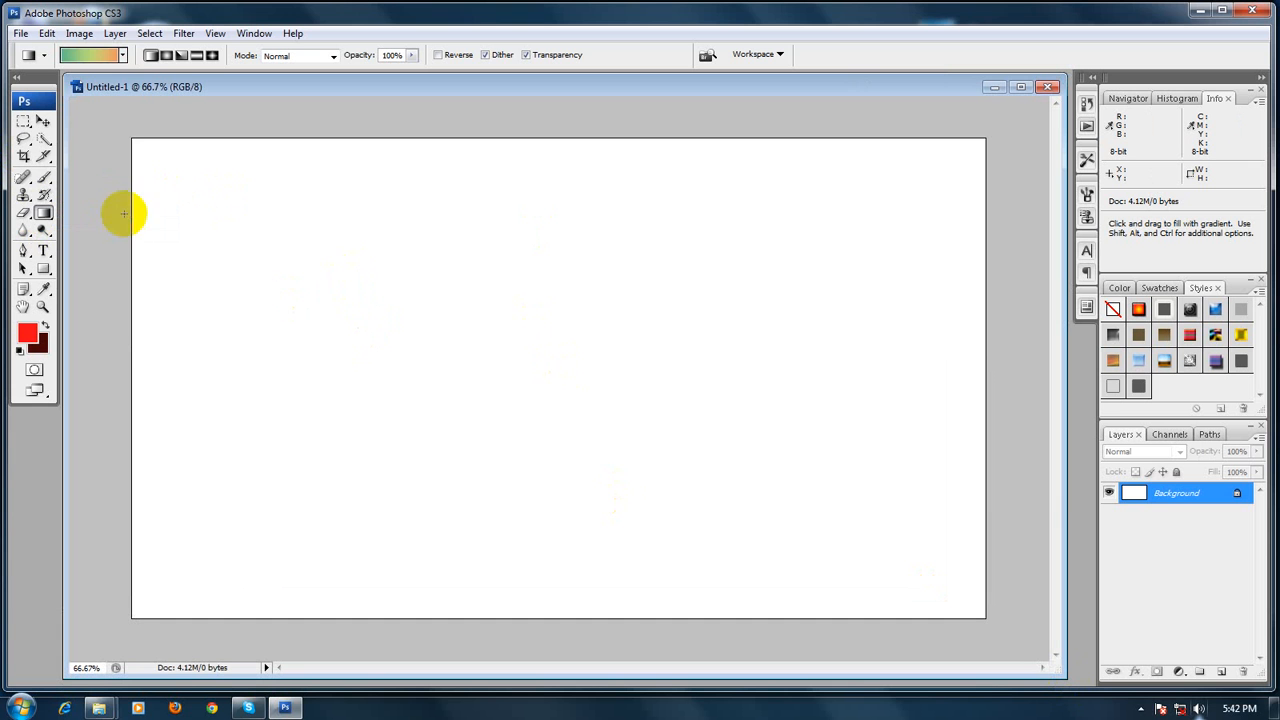
{"action": "left_click", "coordinate": [100, 58]}
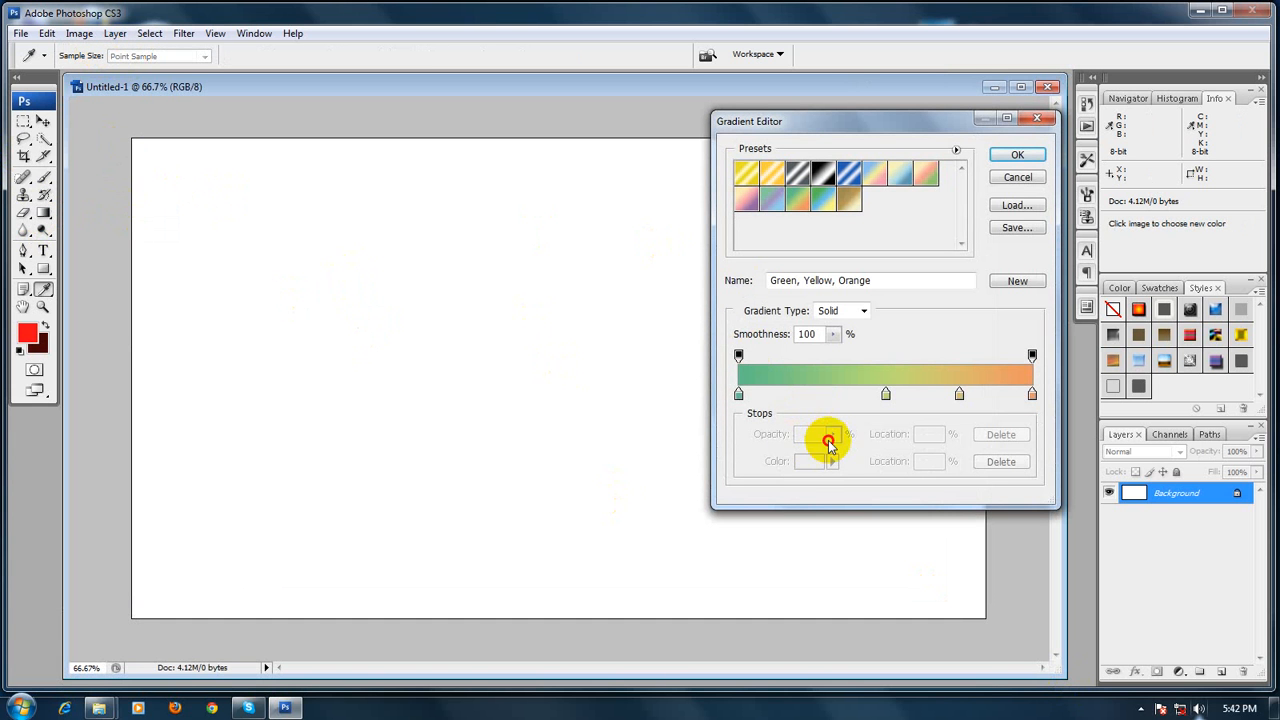
{"action": "mouse_move", "coordinate": [828, 440]}
{"action": "left_mouse_down"}
{"action": "mouse_move", "coordinate": [829, 402]}
{"action": "mouse_move", "coordinate": [843, 441]}
{"action": "left_mouse_up"}
{"action": "left_click_drag", "start_coordinate": [886, 397], "coordinate": [905, 446]}
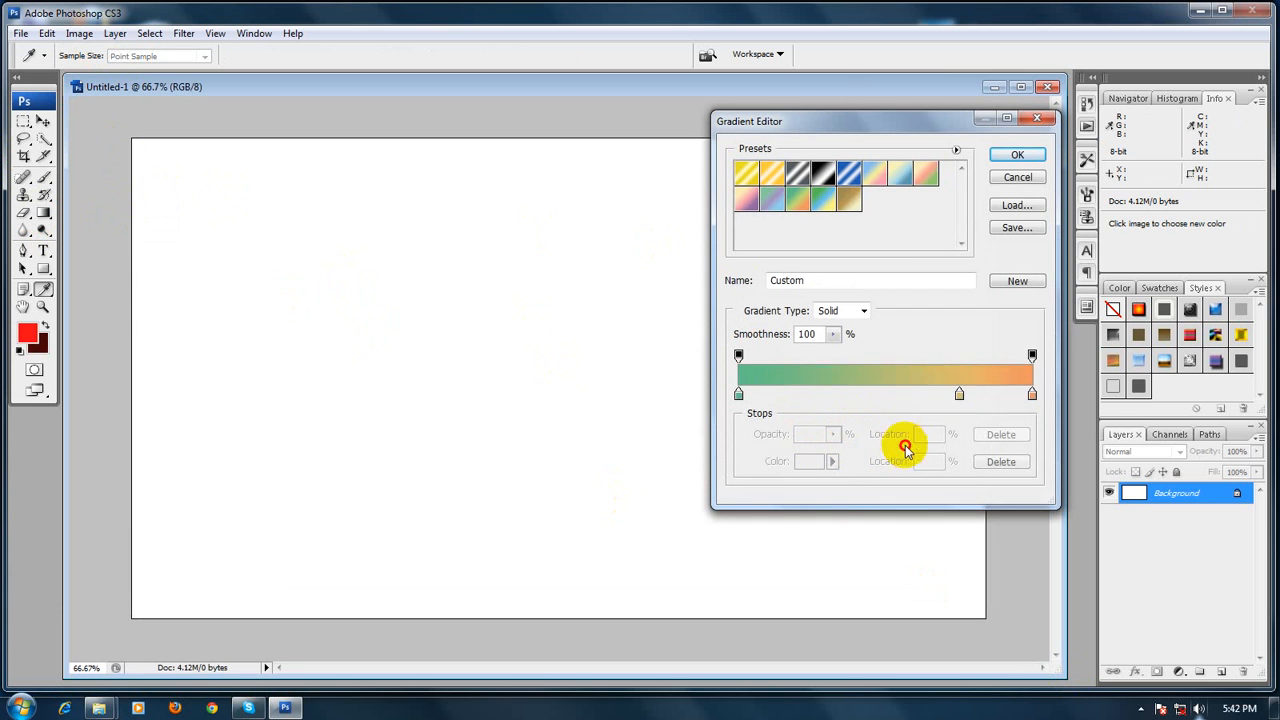
{"action": "left_click_drag", "start_coordinate": [959, 394], "coordinate": [995, 468]}
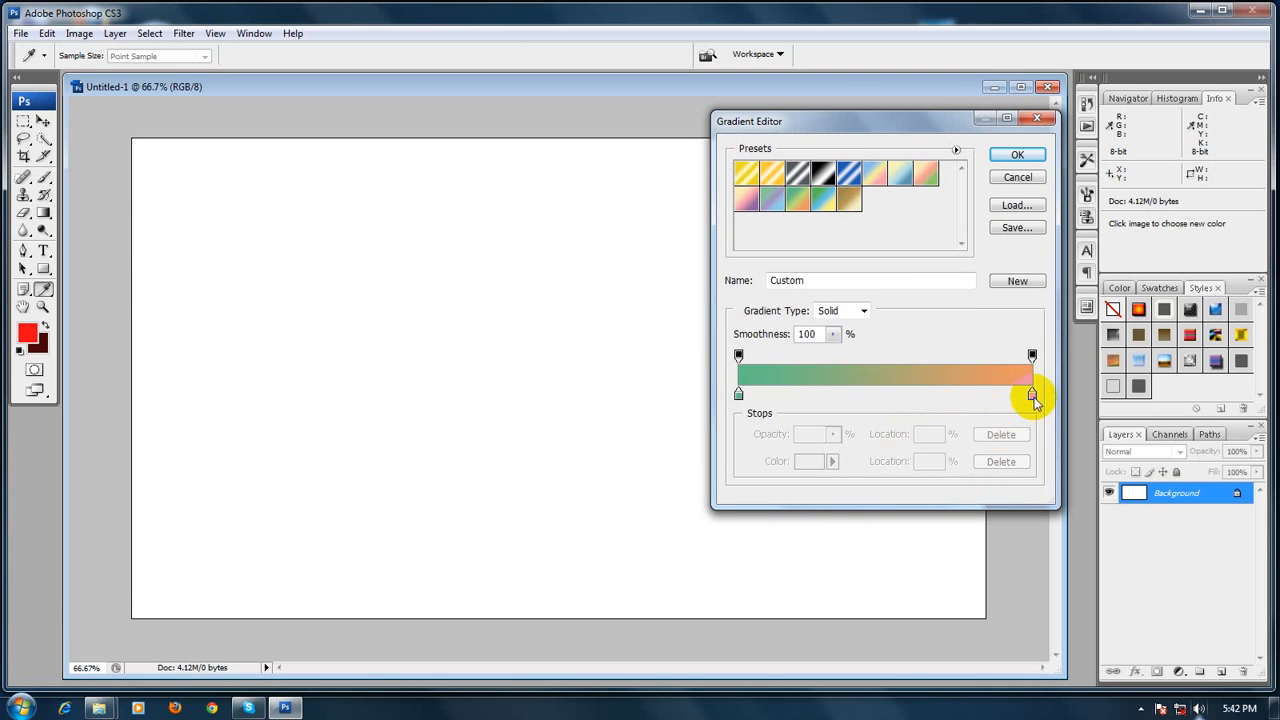
{"action": "left_click", "coordinate": [1033, 395]}
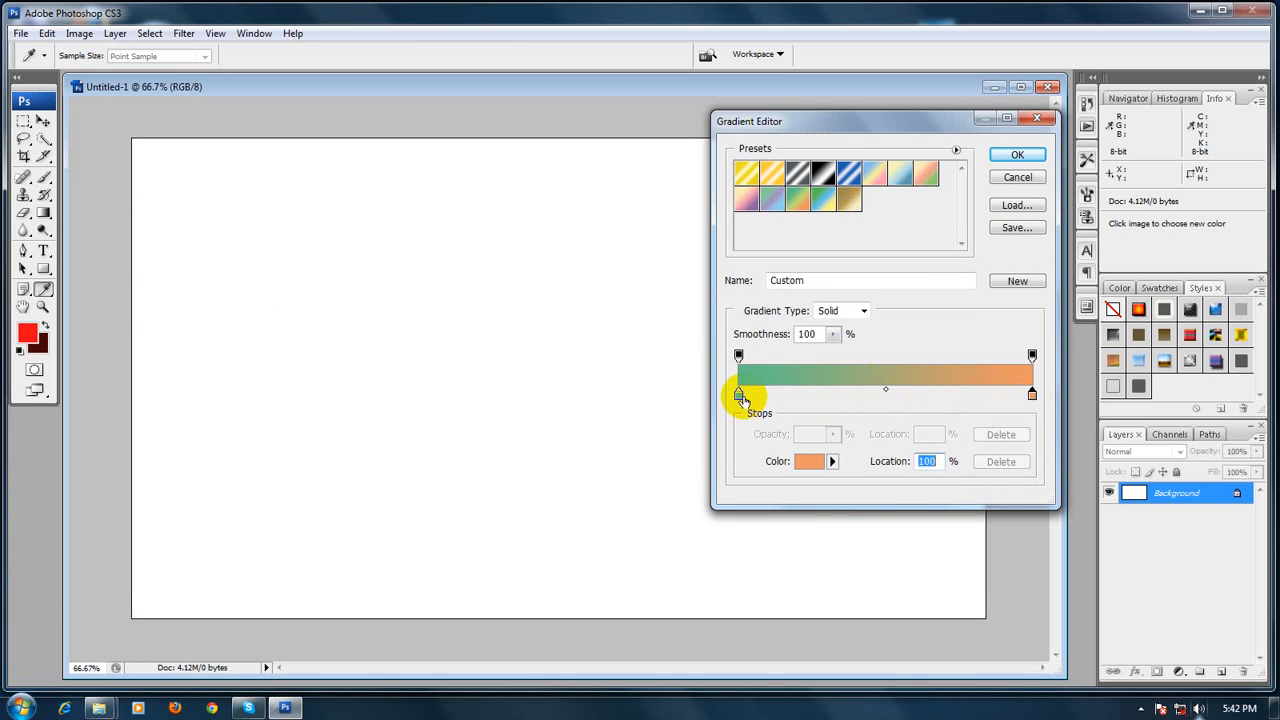
{"action": "mouse_move", "coordinate": [738, 397]}
{"action": "left_mouse_down"}
{"action": "mouse_move", "coordinate": [777, 403]}
{"action": "mouse_move", "coordinate": [724, 404]}
{"action": "left_mouse_up"}
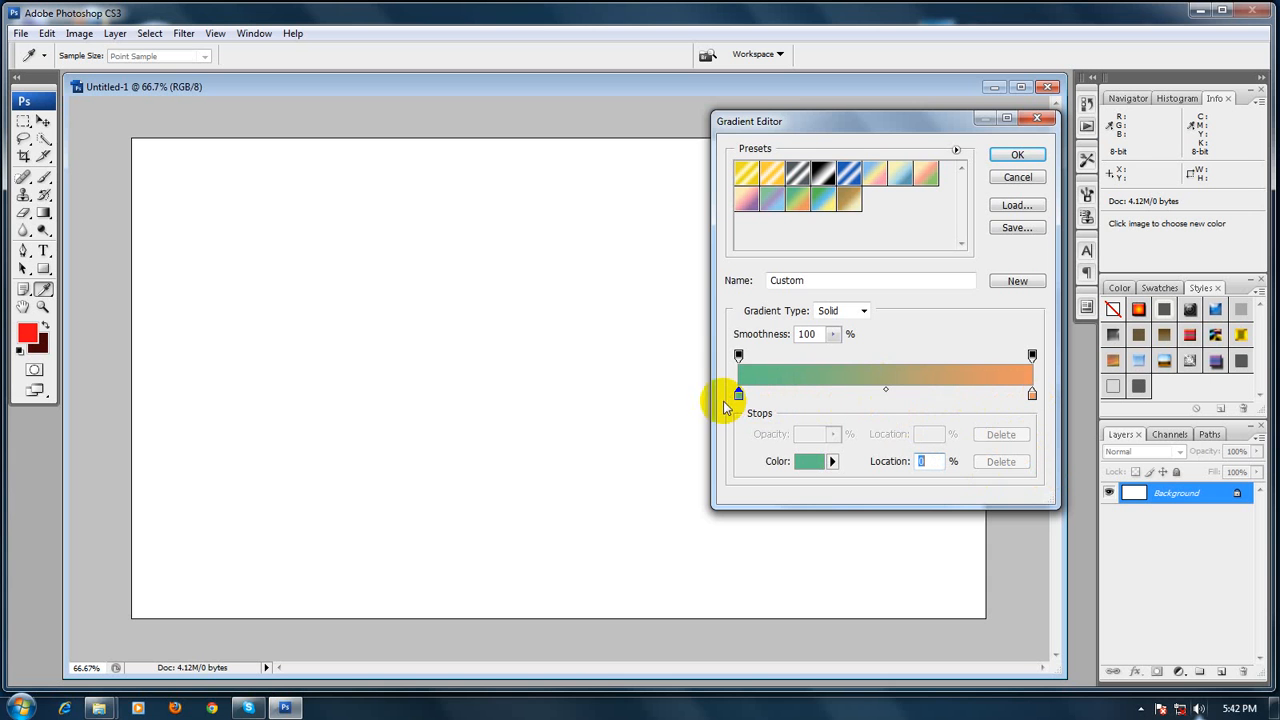
{"action": "left_click", "coordinate": [776, 396]}
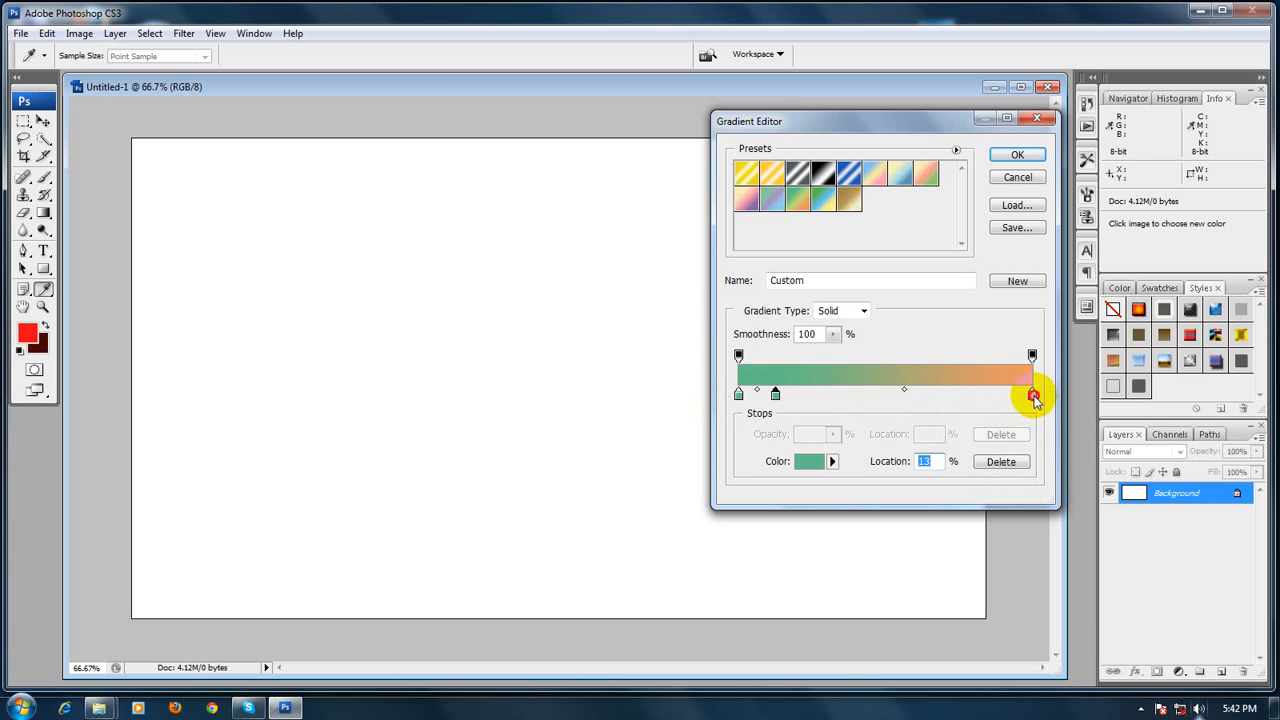
{"action": "left_click_drag", "start_coordinate": [1031, 398], "coordinate": [1030, 467]}
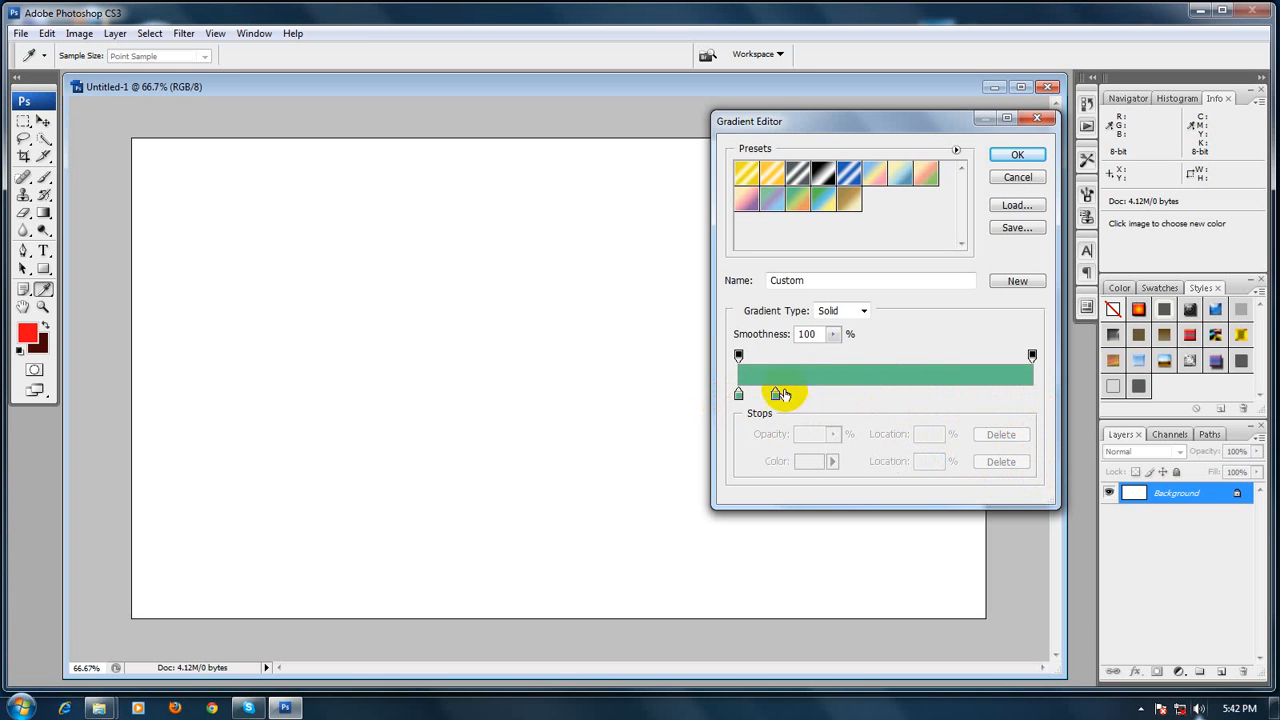
{"action": "left_click_drag", "start_coordinate": [776, 396], "coordinate": [1034, 397]}
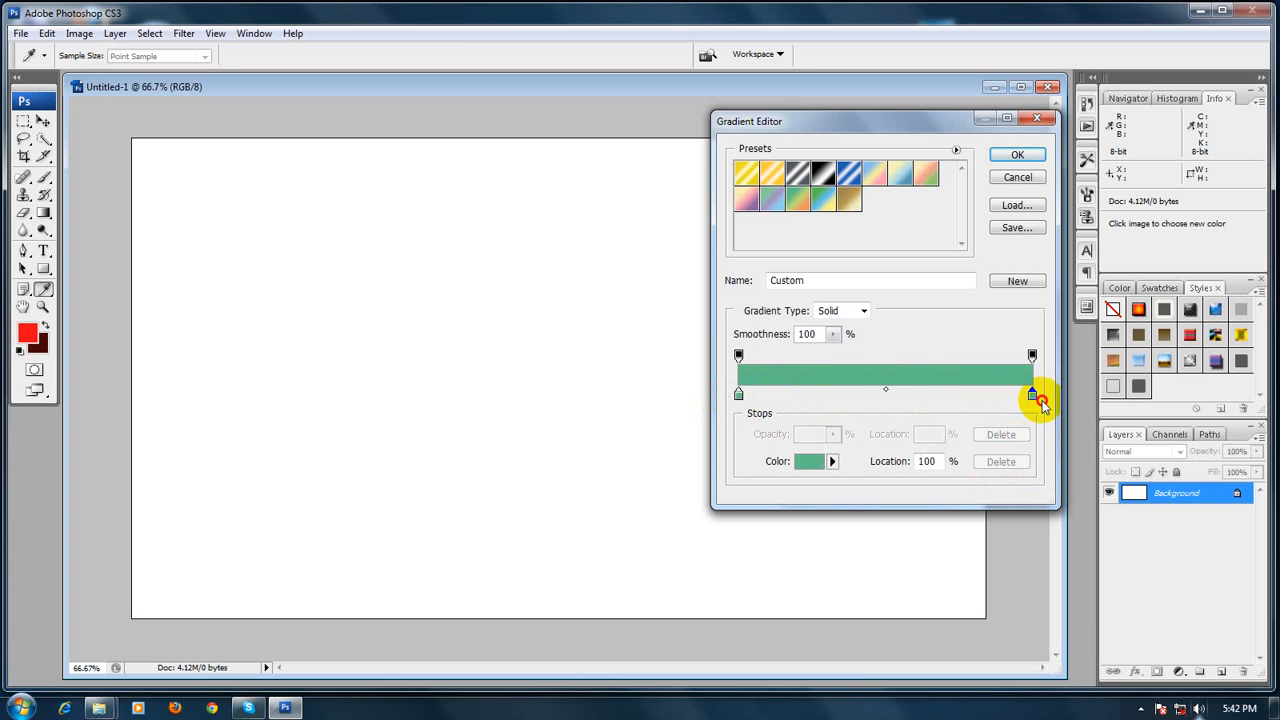
{"action": "mouse_move", "coordinate": [739, 396]}
{"action": "left_mouse_down"}
{"action": "mouse_move", "coordinate": [757, 449]}
{"action": "mouse_move", "coordinate": [735, 393]}
{"action": "left_mouse_up"}
{"action": "left_click", "coordinate": [836, 396]}
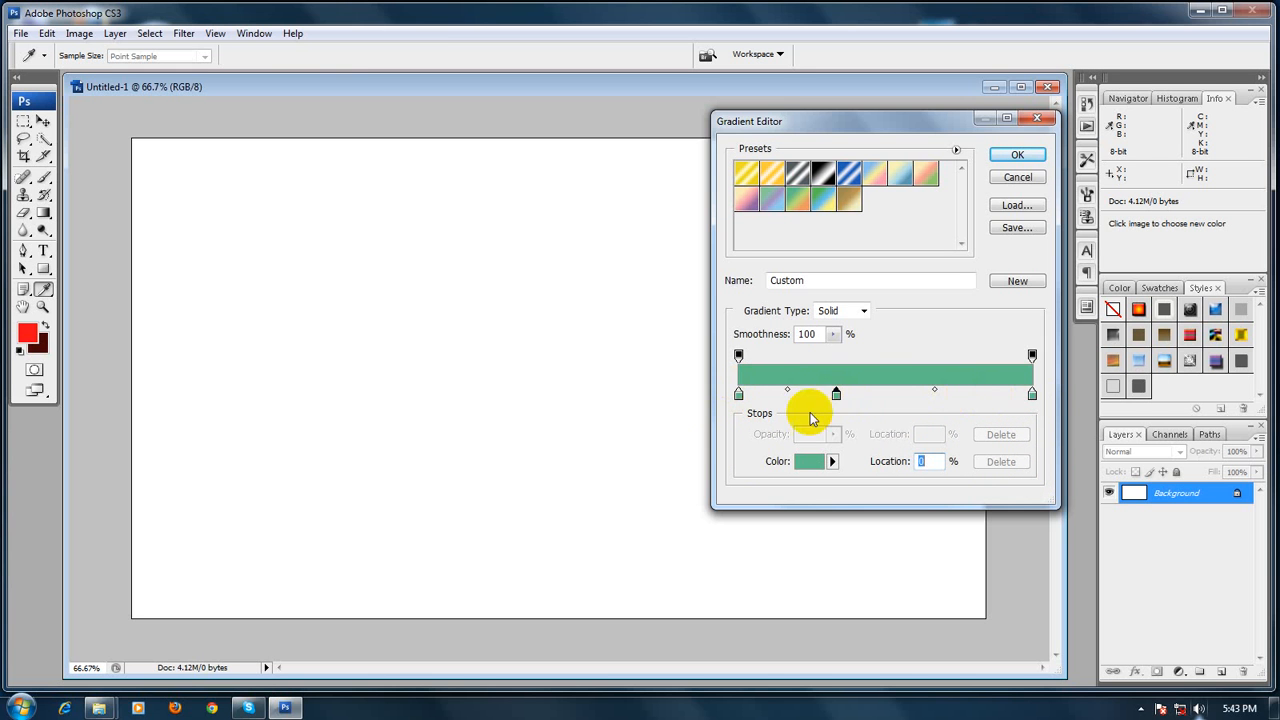
{"action": "left_click_drag", "start_coordinate": [737, 394], "coordinate": [745, 462]}
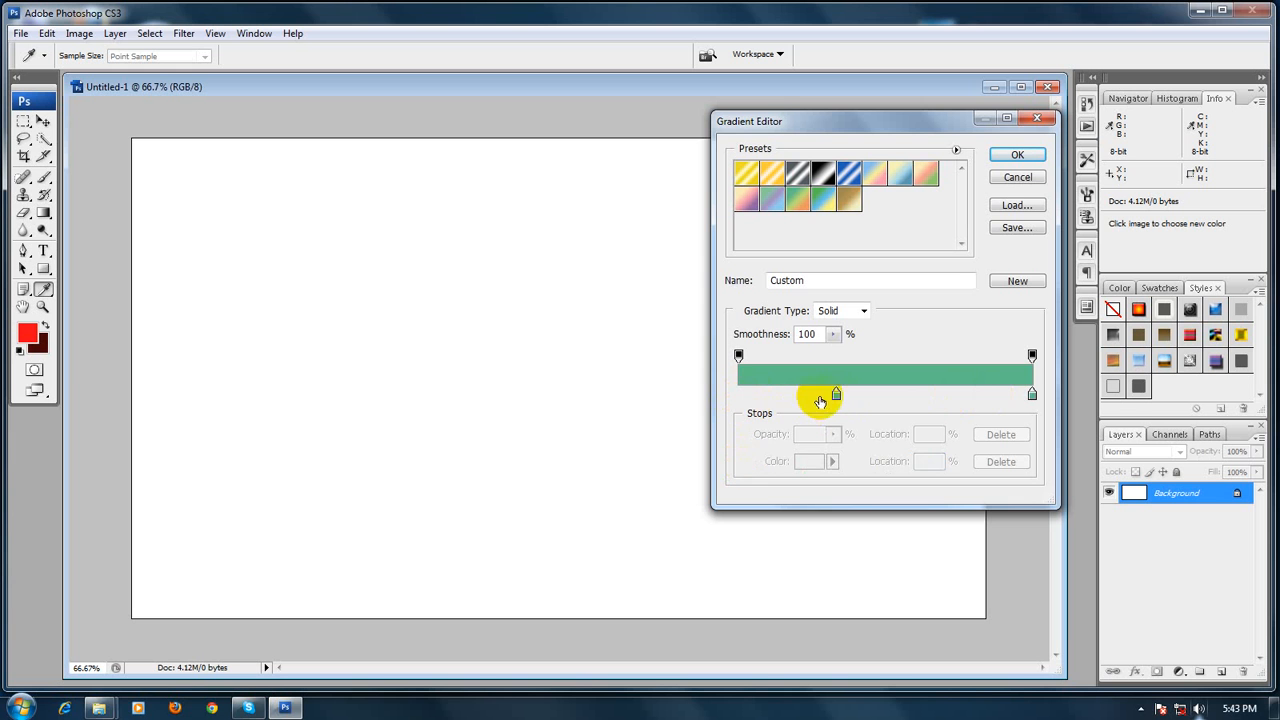
{"action": "left_click_drag", "start_coordinate": [838, 398], "coordinate": [680, 394]}
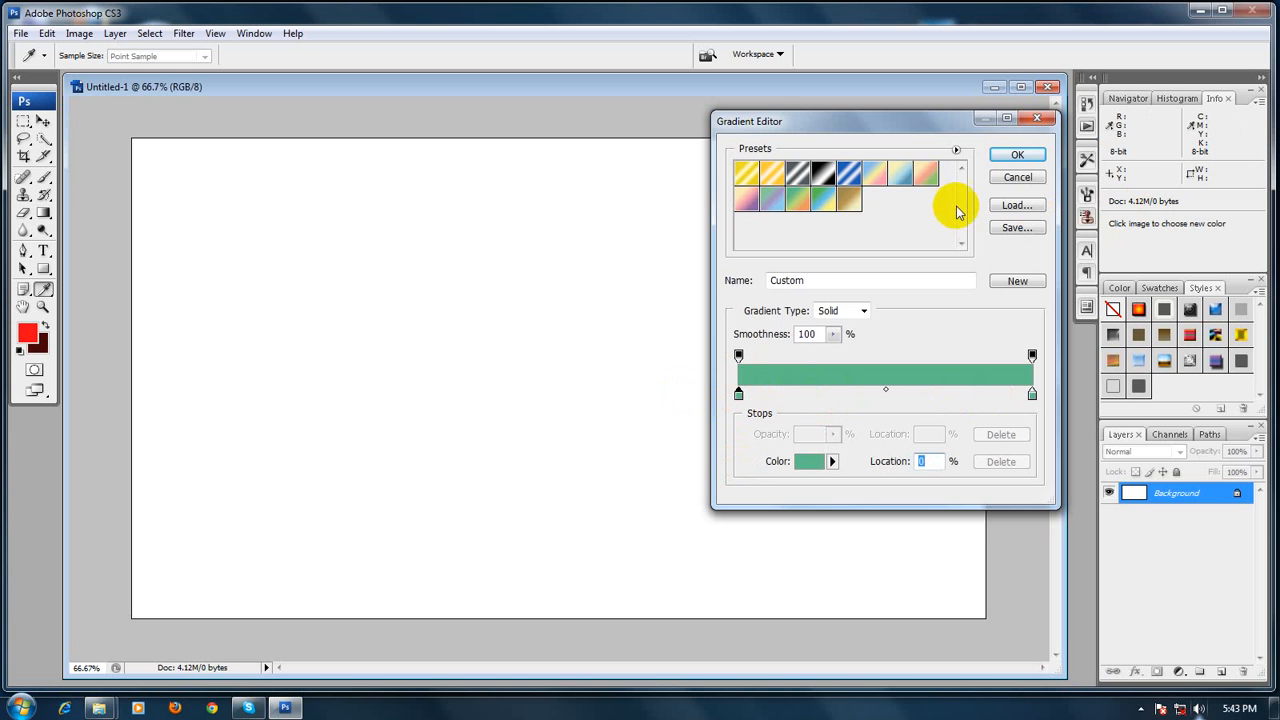
{"action": "left_click", "coordinate": [1017, 179]}
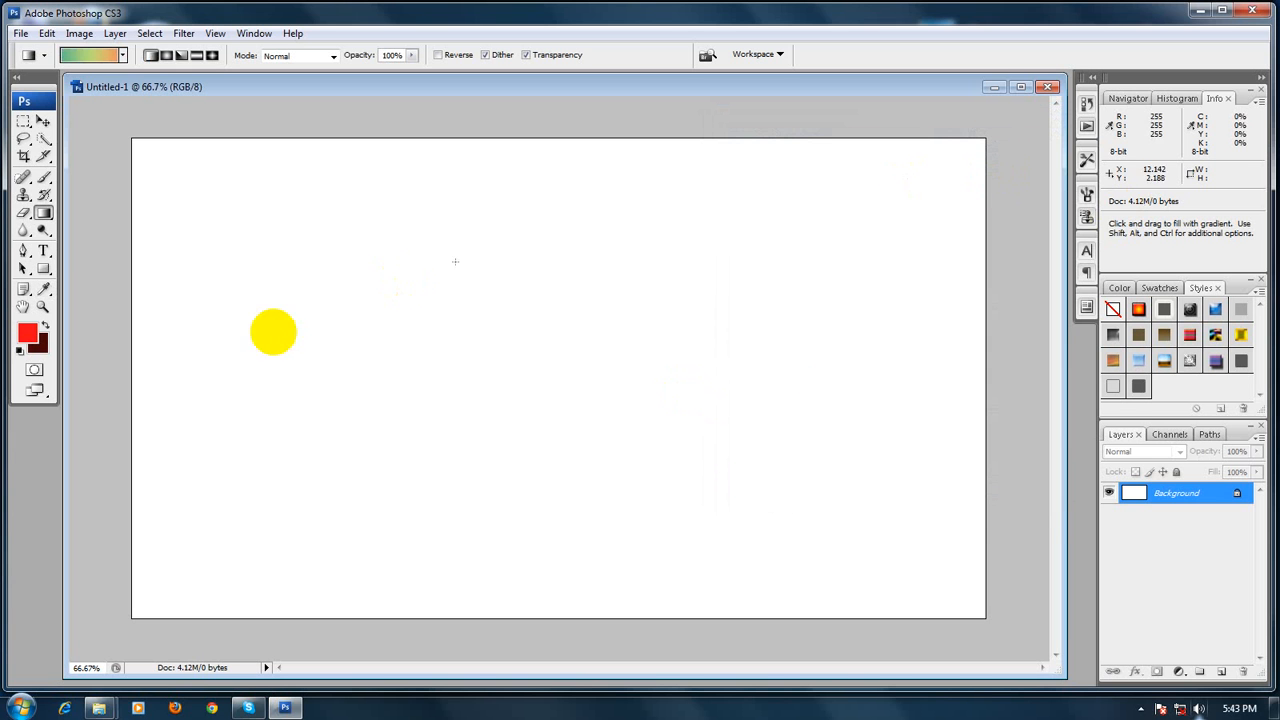
Maximise the document window and choose the Gradient tool
{"action": "double_click", "coordinate": [801, 87]}
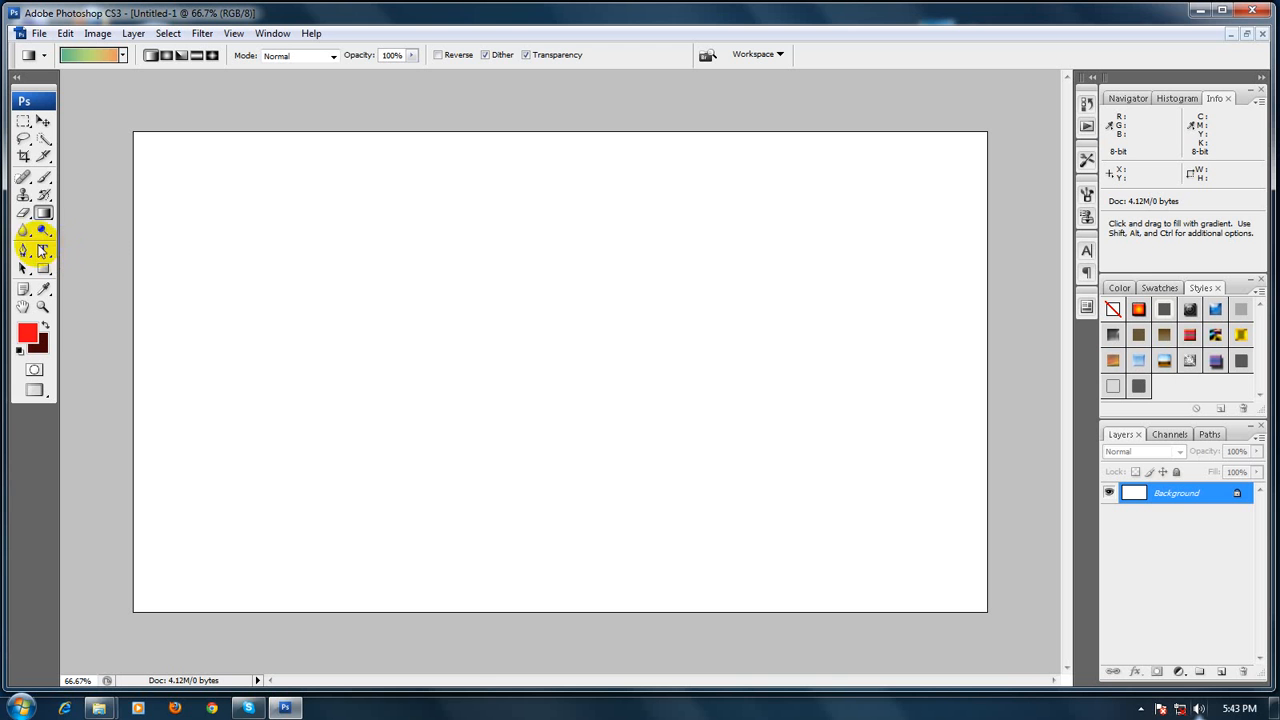
{"action": "left_click_drag", "start_coordinate": [43, 213], "coordinate": [104, 216]}
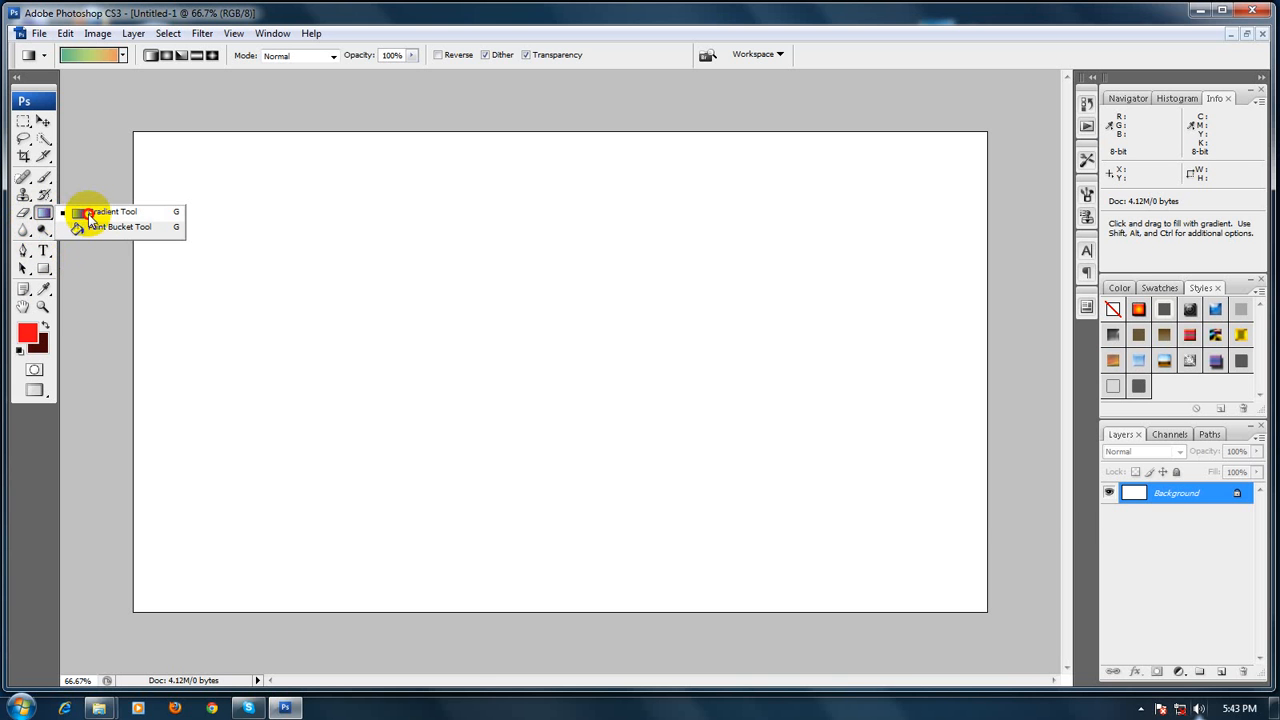
Try several hues and shades for the foreground colour, settling on bright blue #235bf9
{"action": "left_click", "coordinate": [29, 333]}
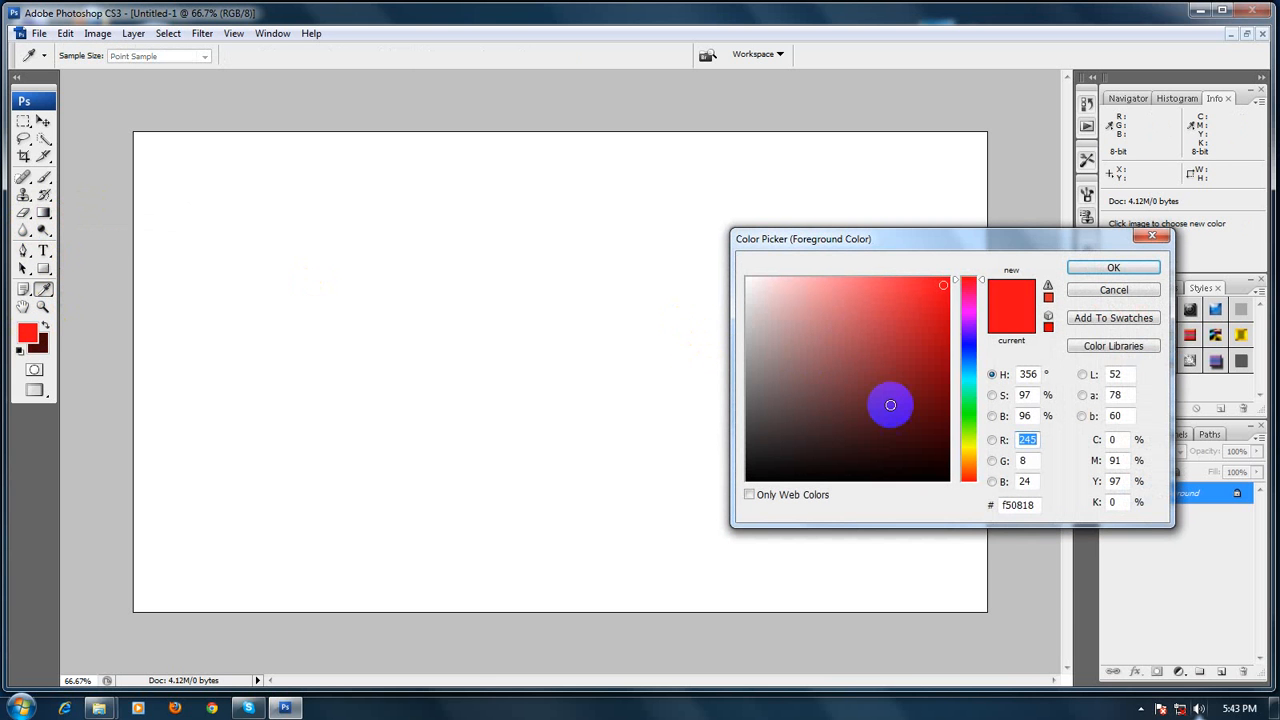
{"action": "left_click", "coordinate": [831, 315]}
{"action": "left_click_drag", "start_coordinate": [868, 461], "coordinate": [854, 441]}
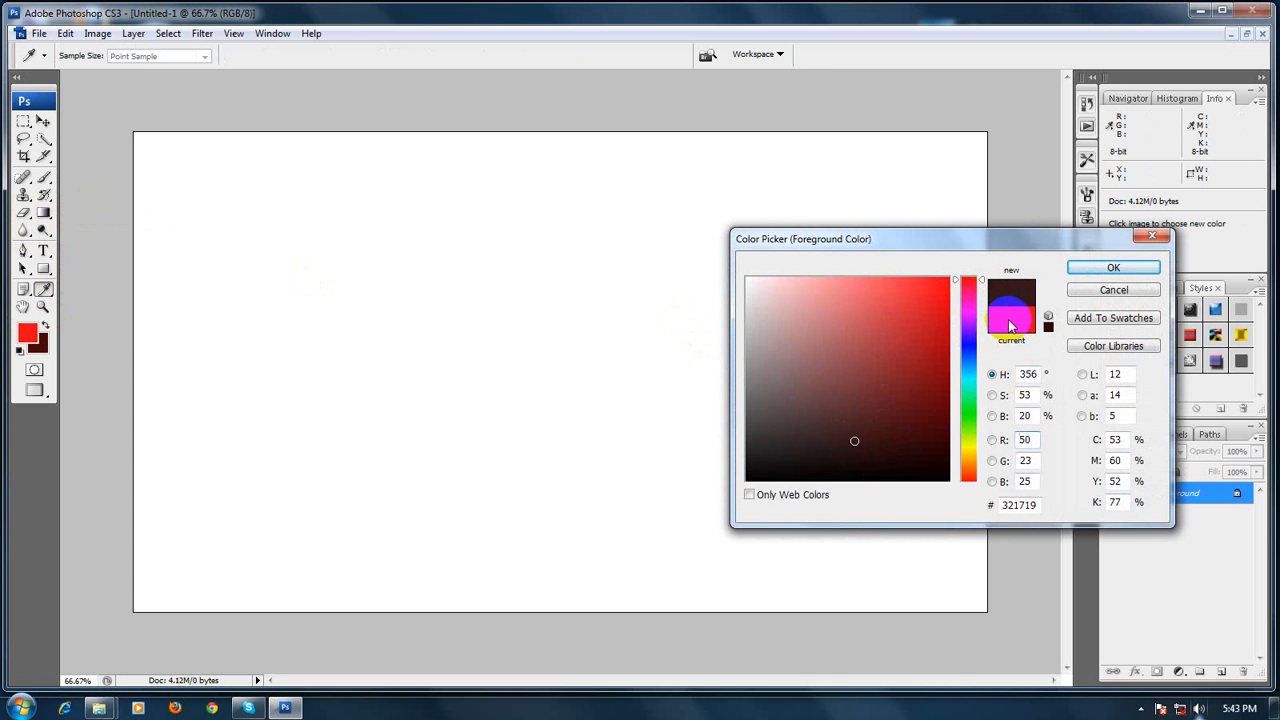
{"action": "left_click", "coordinate": [972, 403]}
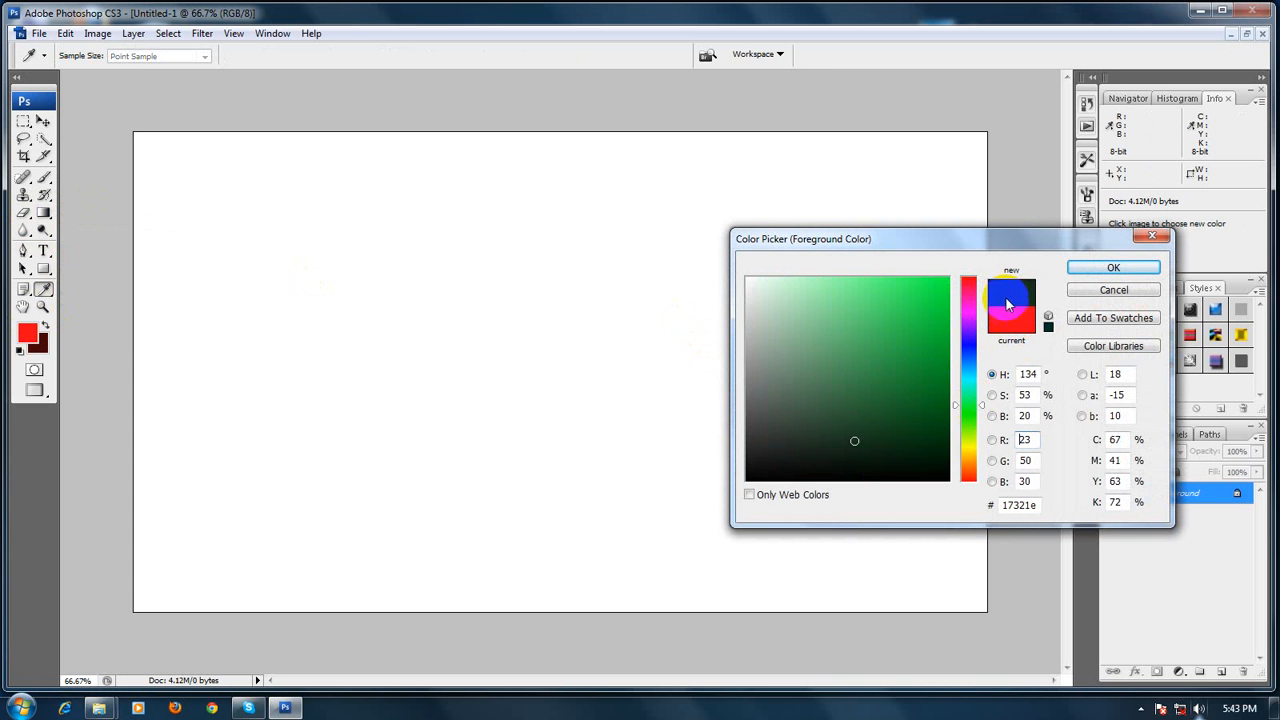
{"action": "left_click", "coordinate": [920, 289]}
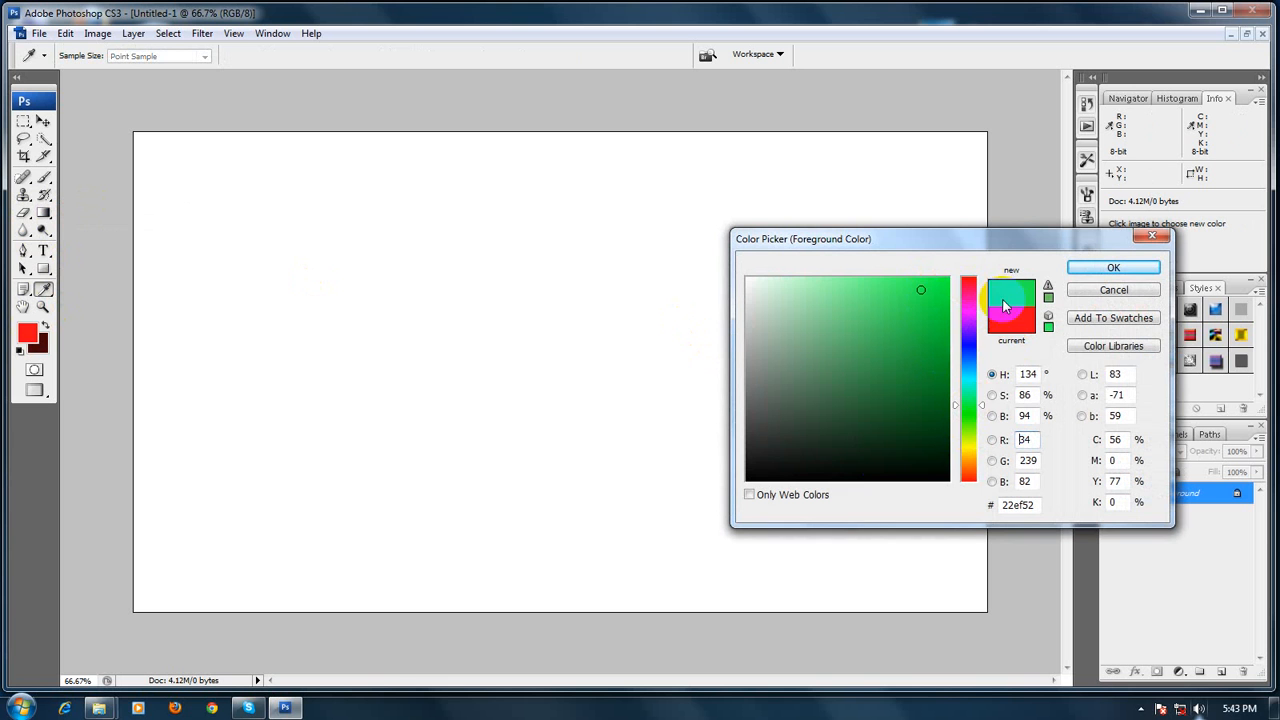
{"action": "left_click", "coordinate": [969, 355]}
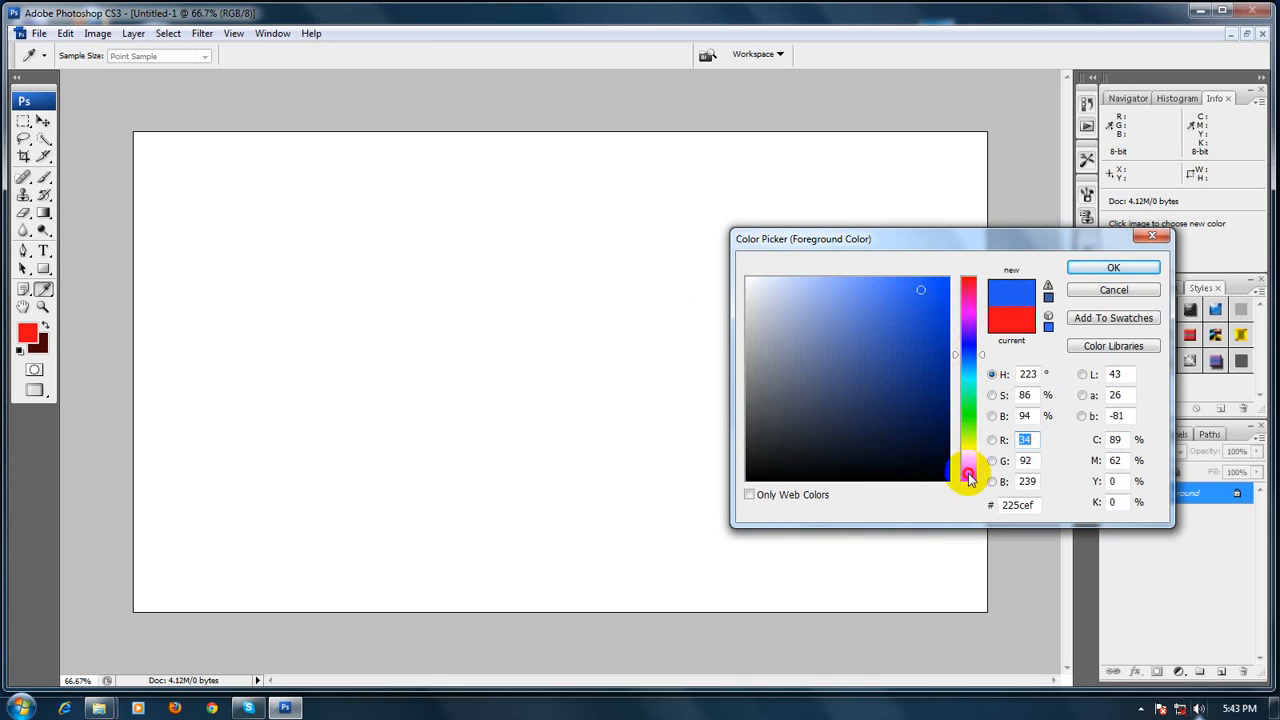
{"action": "left_click", "coordinate": [967, 473]}
{"action": "left_click", "coordinate": [880, 415]}
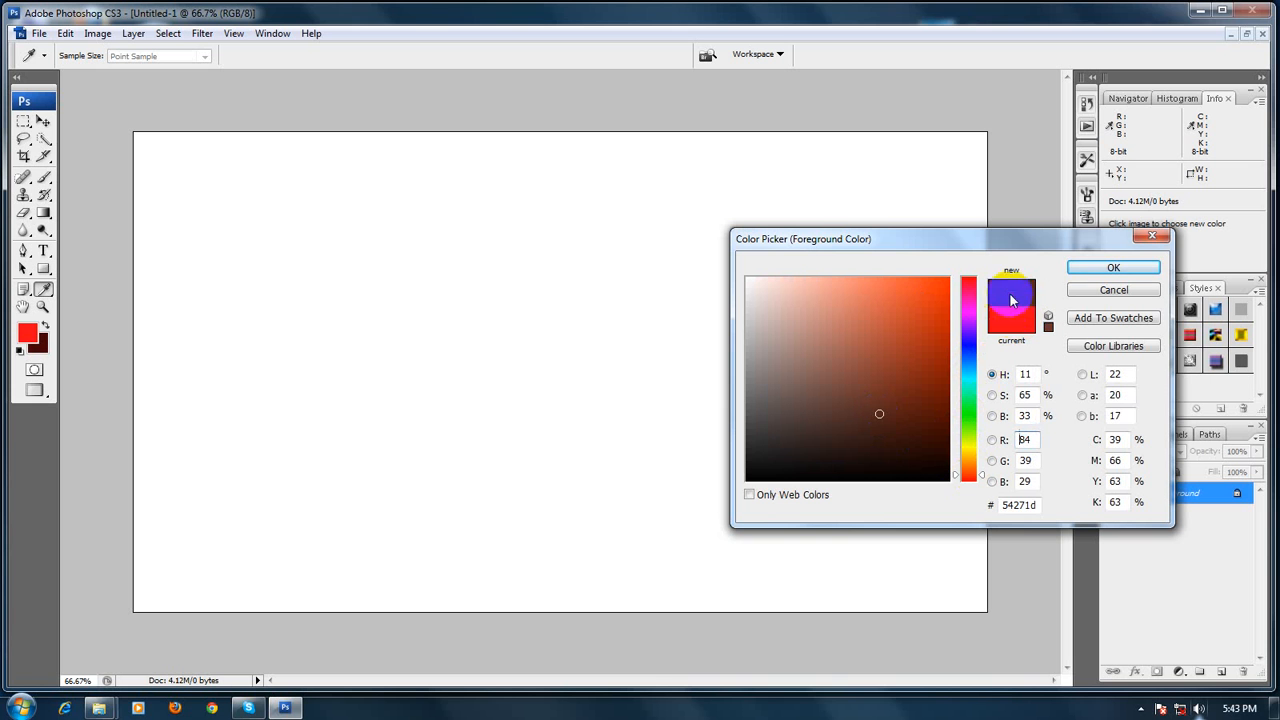
{"action": "left_click", "coordinate": [774, 445]}
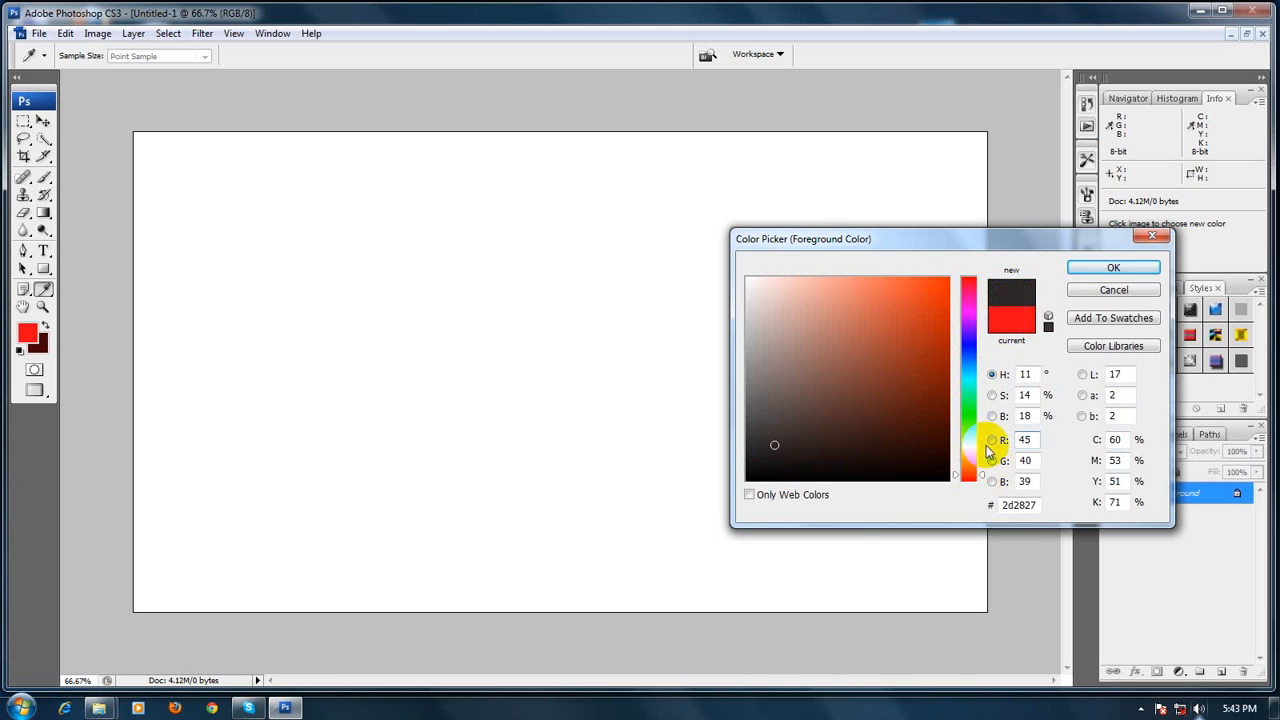
{"action": "left_click", "coordinate": [965, 353]}
{"action": "left_click", "coordinate": [942, 280]}
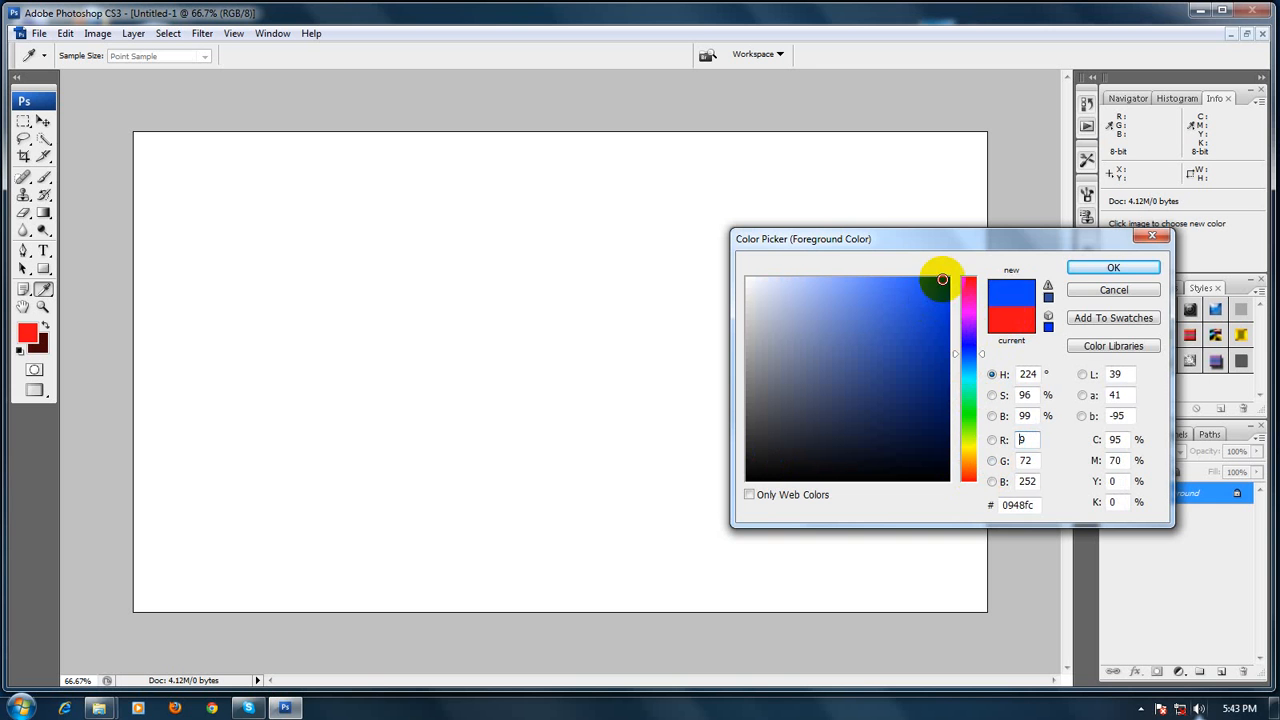
{"action": "left_click", "coordinate": [920, 282]}
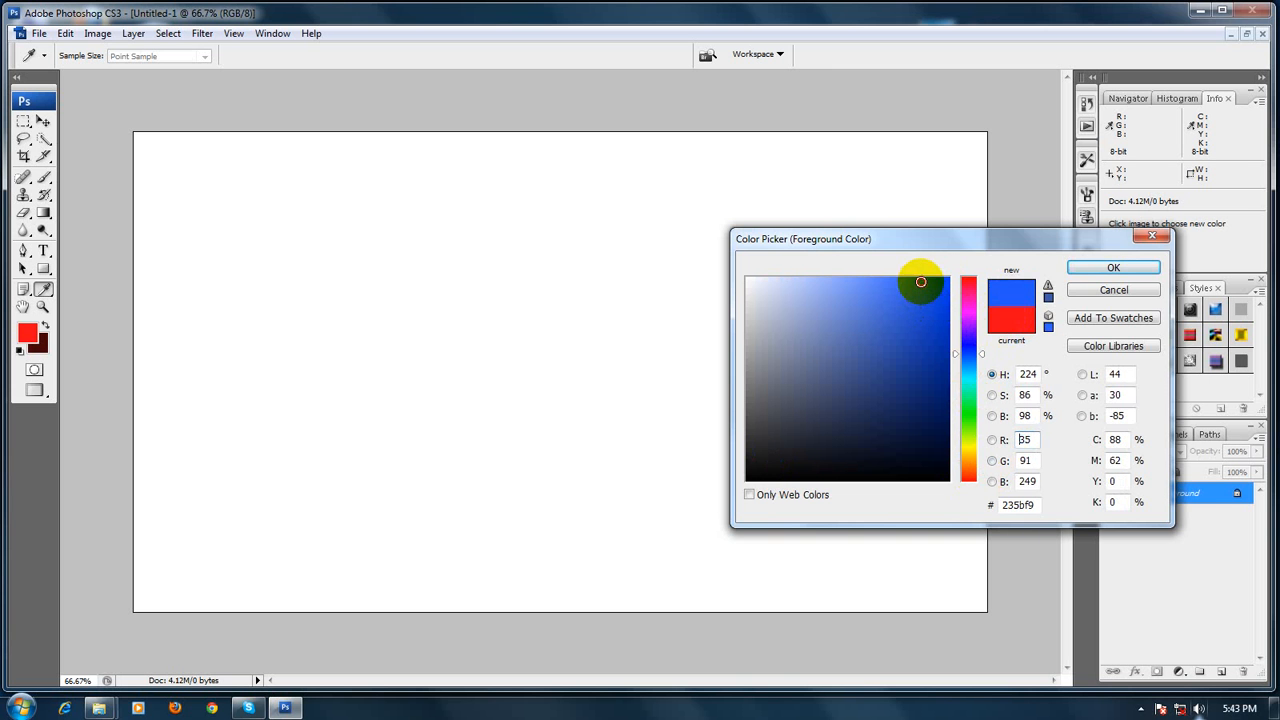
{"action": "left_click", "coordinate": [1110, 269]}
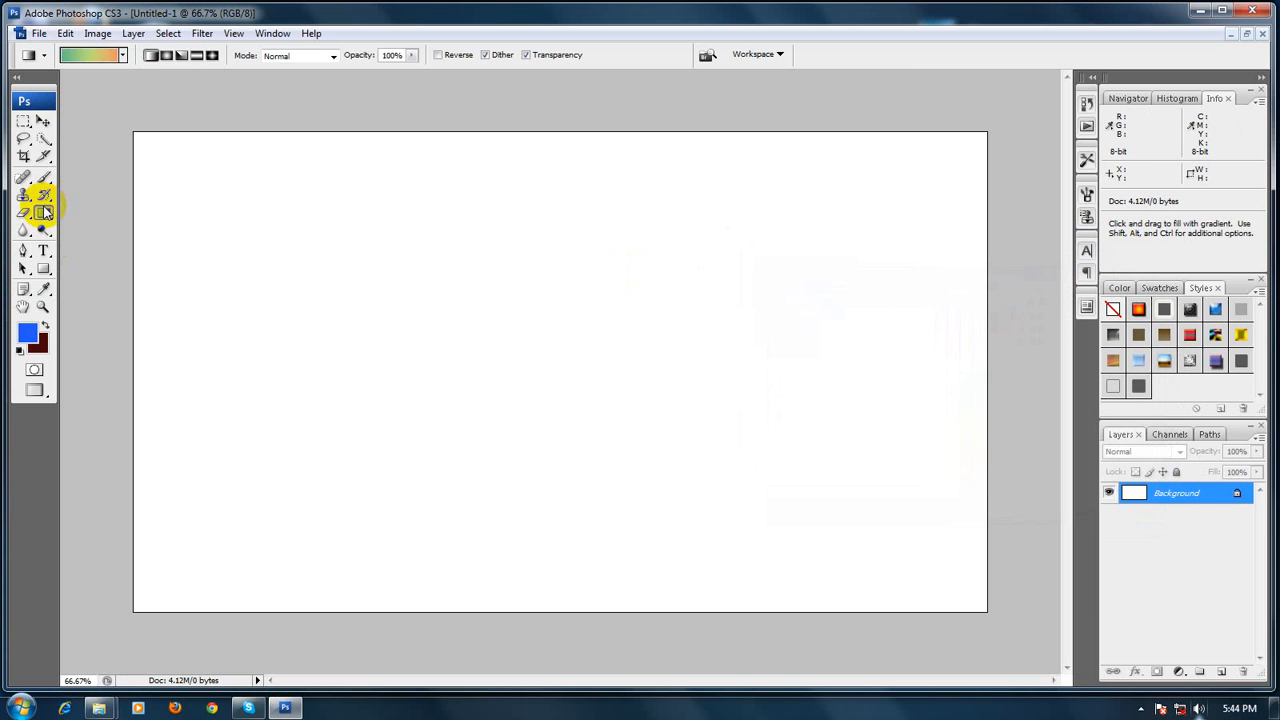
Edit the Green, Yellow, Orange gradient and set its first colour stop to blue #255dec
{"action": "left_click", "coordinate": [87, 57]}
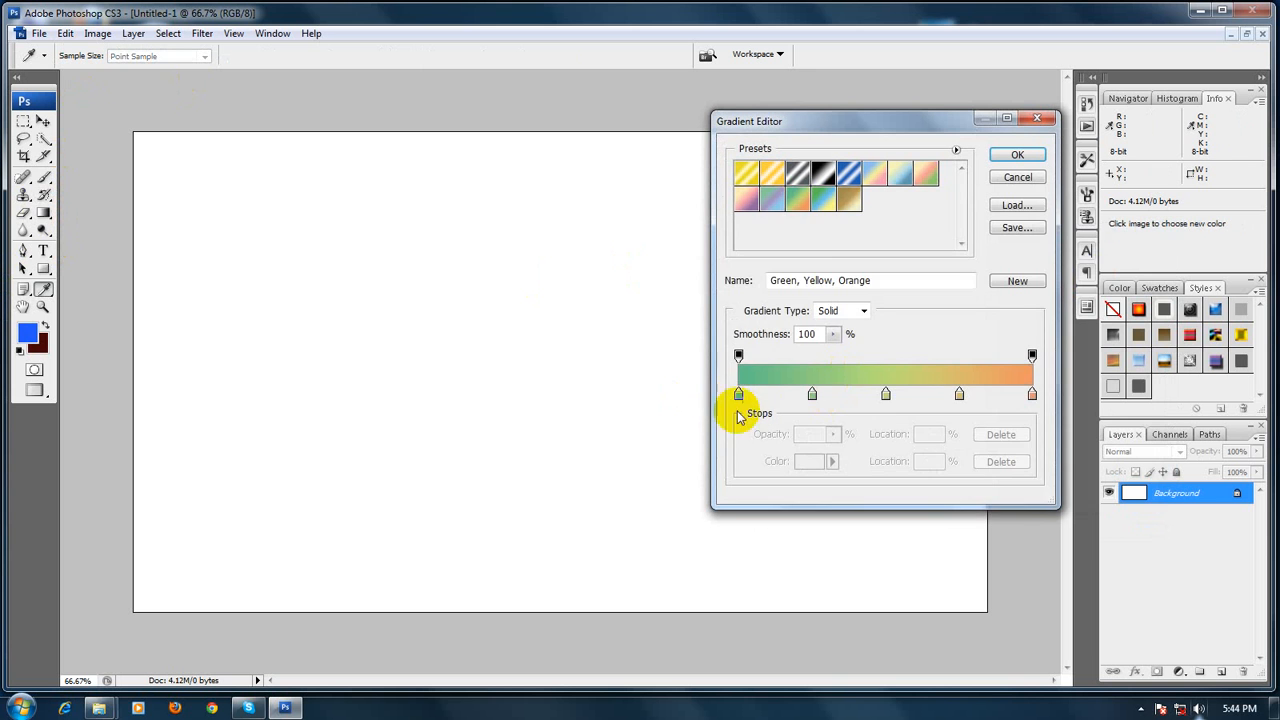
{"action": "left_click", "coordinate": [736, 394]}
{"action": "double_click", "coordinate": [736, 394]}
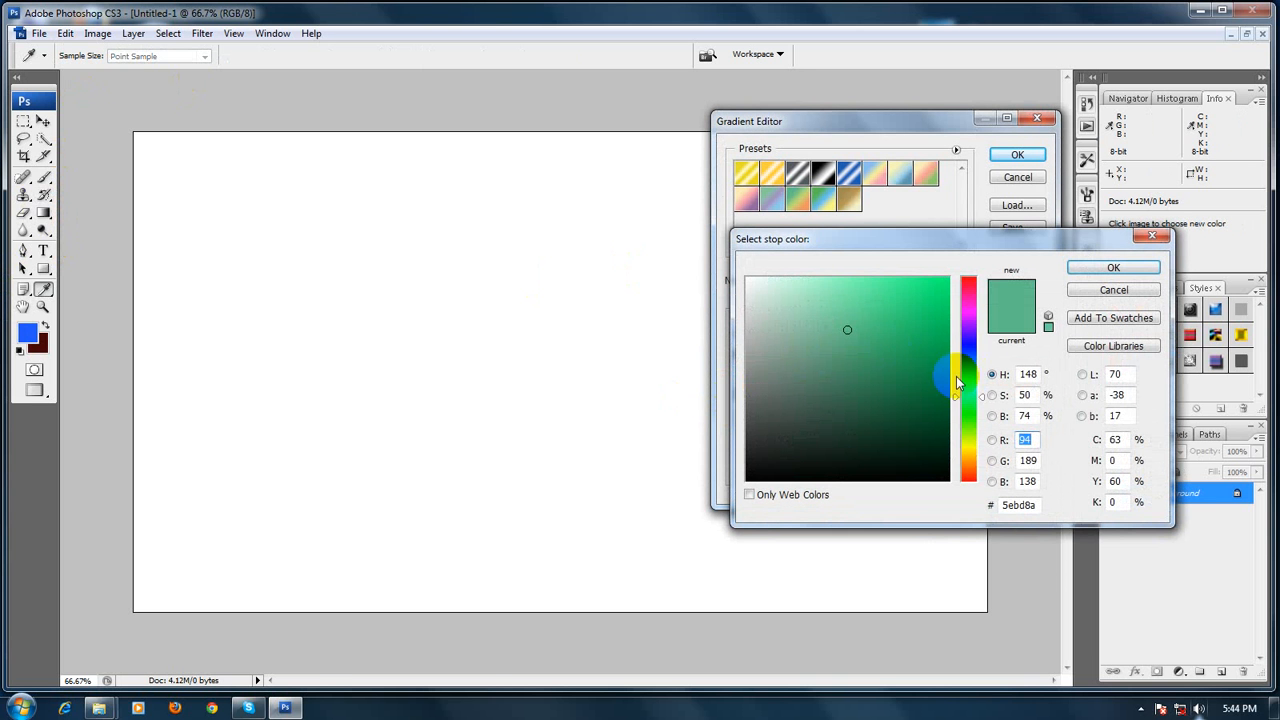
{"action": "left_click", "coordinate": [967, 351]}
{"action": "mouse_move", "coordinate": [926, 322]}
{"action": "left_mouse_down"}
{"action": "mouse_move", "coordinate": [917, 266]}
{"action": "mouse_move", "coordinate": [898, 266]}
{"action": "left_mouse_up"}
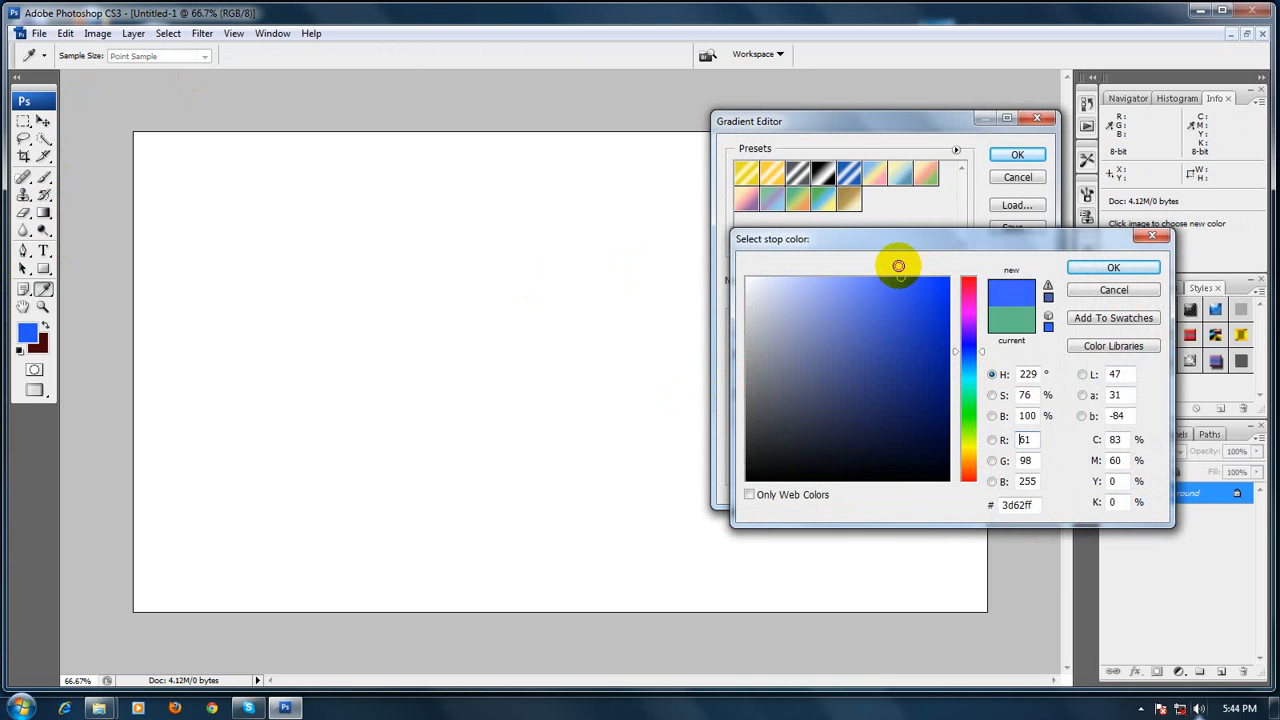
{"action": "left_click_drag", "start_coordinate": [968, 347], "coordinate": [968, 355]}
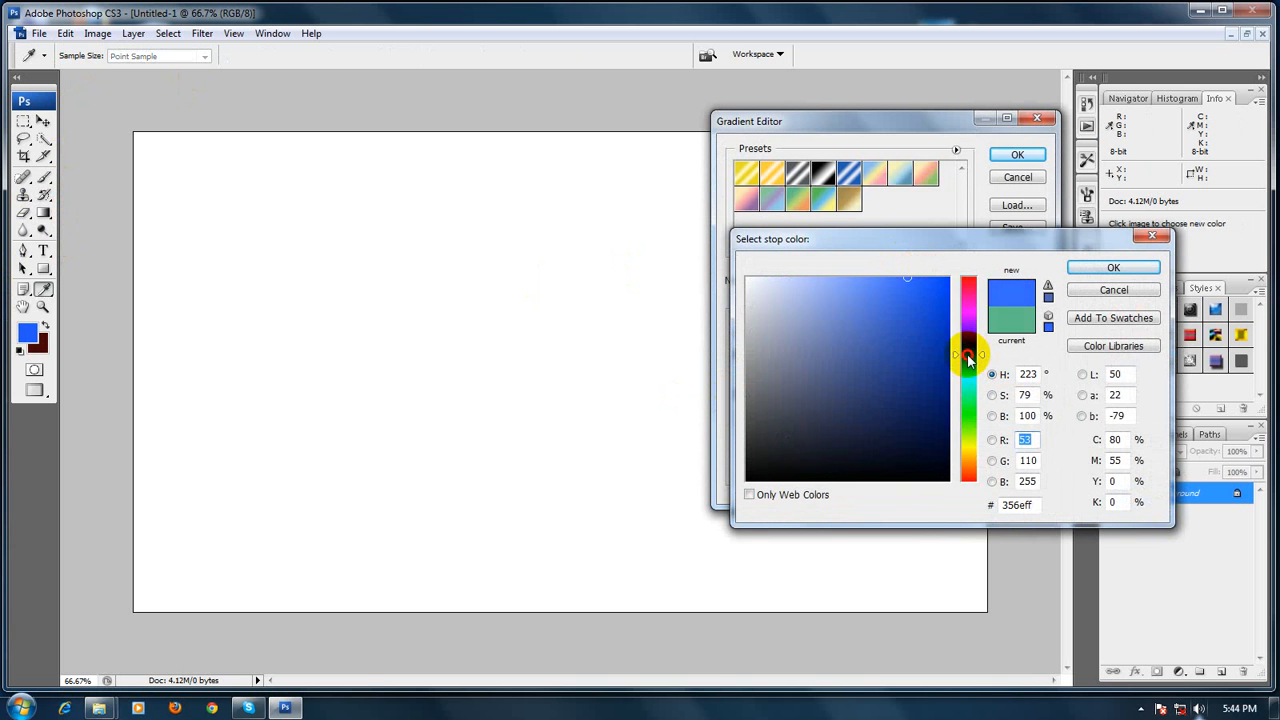
{"action": "left_click", "coordinate": [916, 292]}
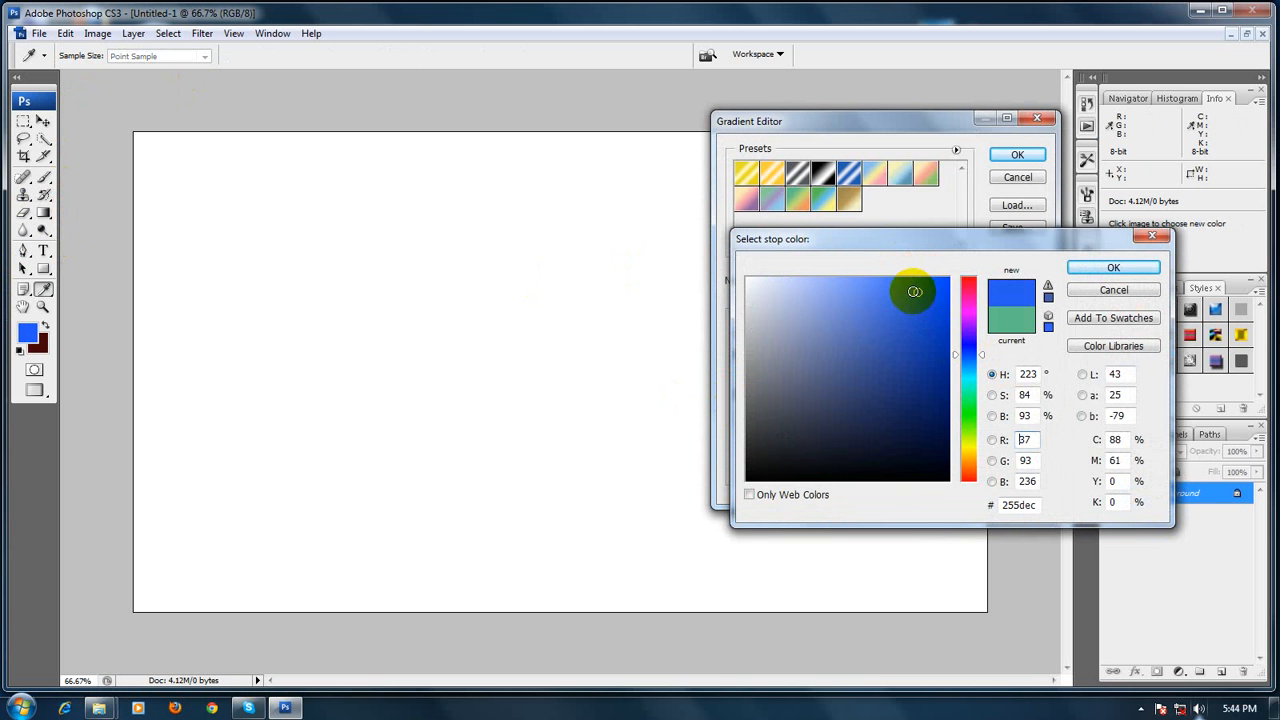
{"action": "left_click", "coordinate": [1100, 267]}
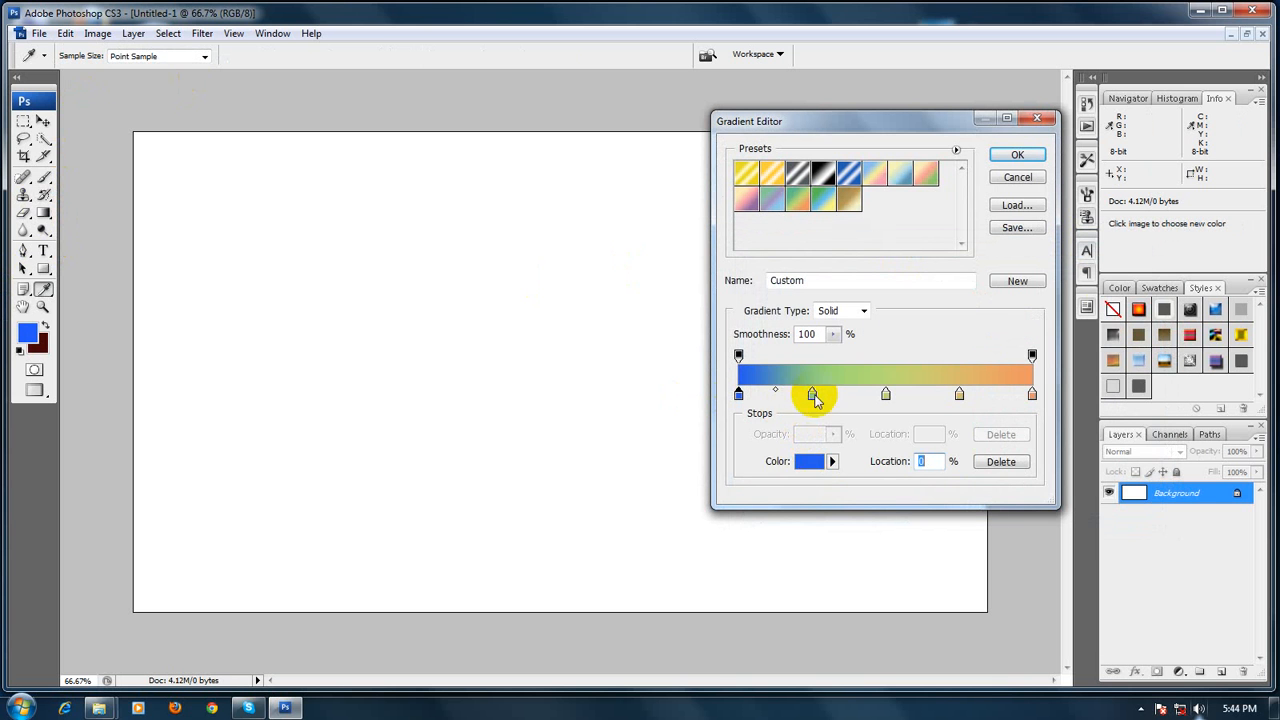
Remove the three intermediate colour stops between the blue and orange ends of the gradient
{"action": "left_click_drag", "start_coordinate": [812, 395], "coordinate": [825, 450]}
{"action": "left_click_drag", "start_coordinate": [885, 395], "coordinate": [910, 480]}
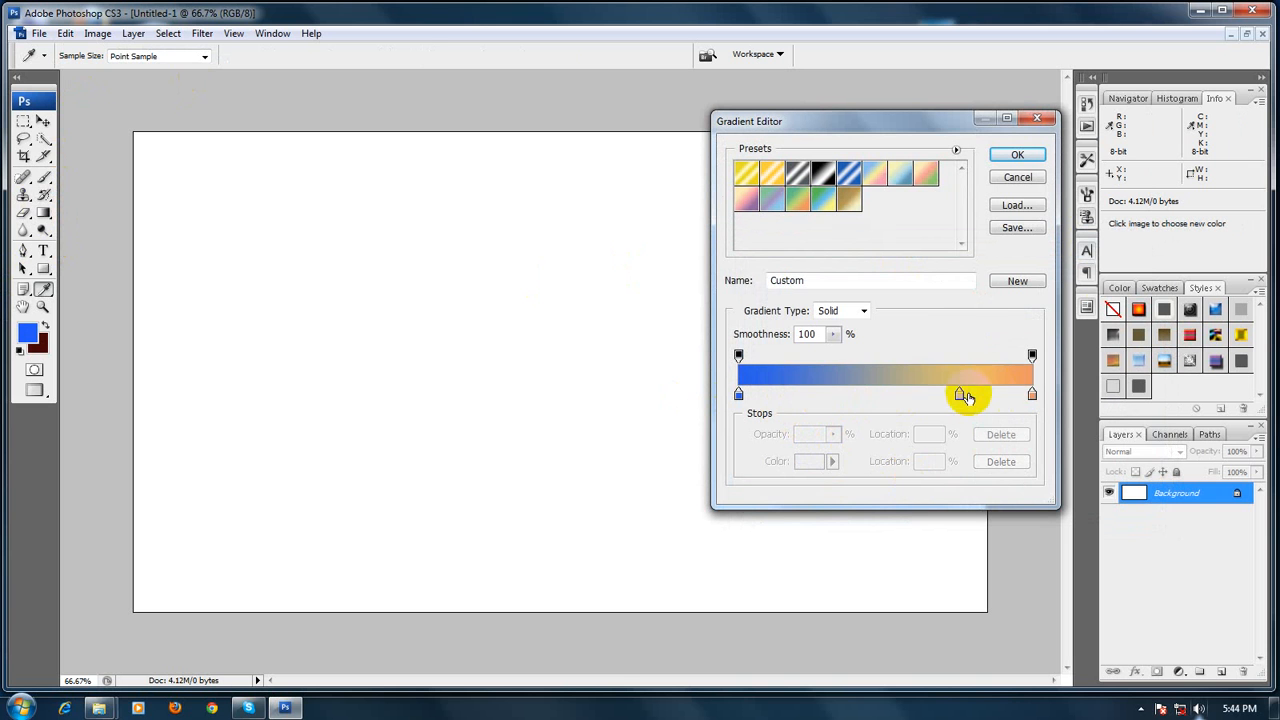
{"action": "left_click_drag", "start_coordinate": [959, 395], "coordinate": [1023, 377]}
Replace the gradient's orange end stop with a copy of the blue stop at location 100%
{"action": "left_click", "coordinate": [1032, 394]}
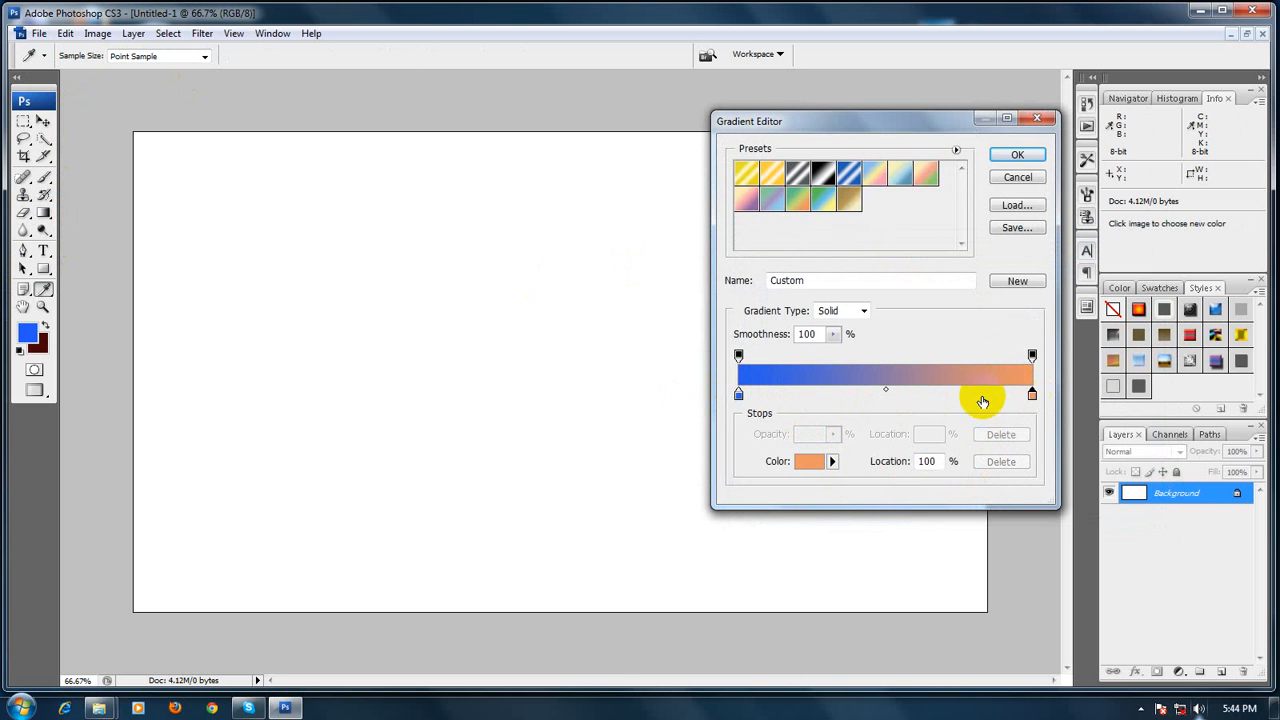
{"action": "left_click", "coordinate": [775, 395]}
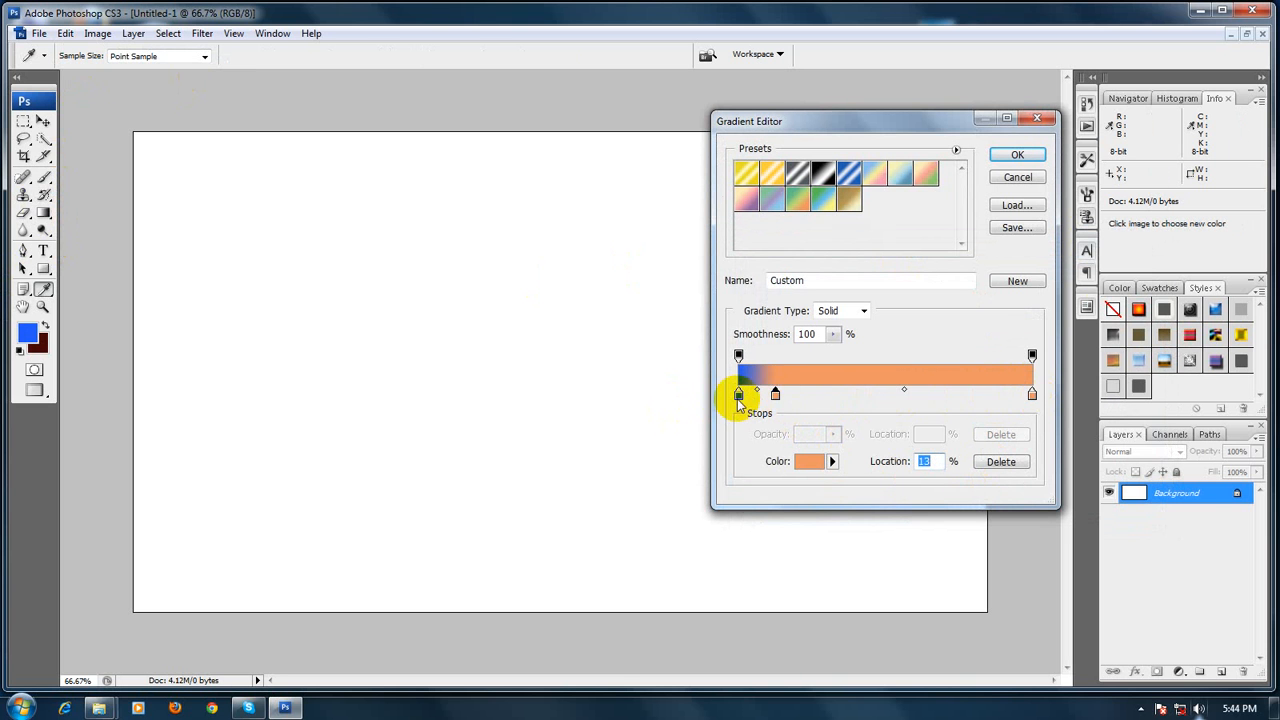
{"action": "left_click_drag", "start_coordinate": [773, 395], "coordinate": [941, 395]}
{"action": "left_click", "coordinate": [738, 394]}
{"action": "left_click", "coordinate": [788, 395]}
{"action": "left_click_drag", "start_coordinate": [1032, 395], "coordinate": [1030, 455]}
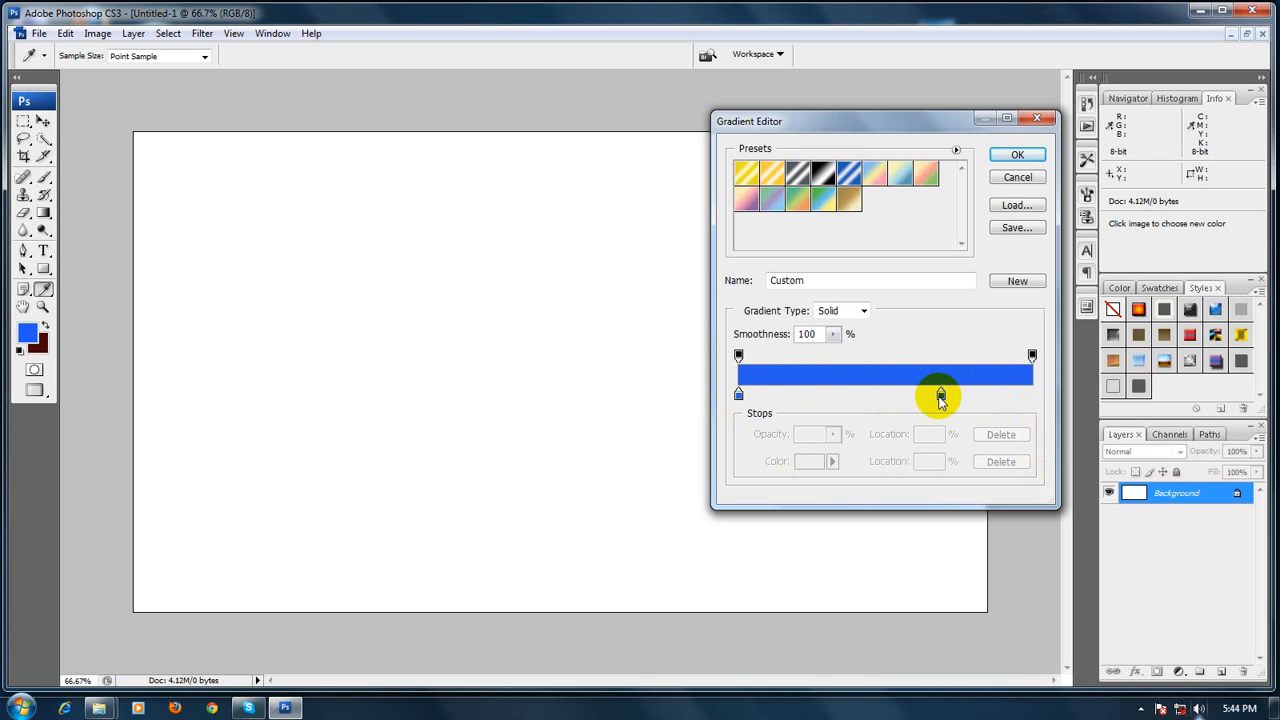
{"action": "left_click_drag", "start_coordinate": [938, 395], "coordinate": [1033, 394]}
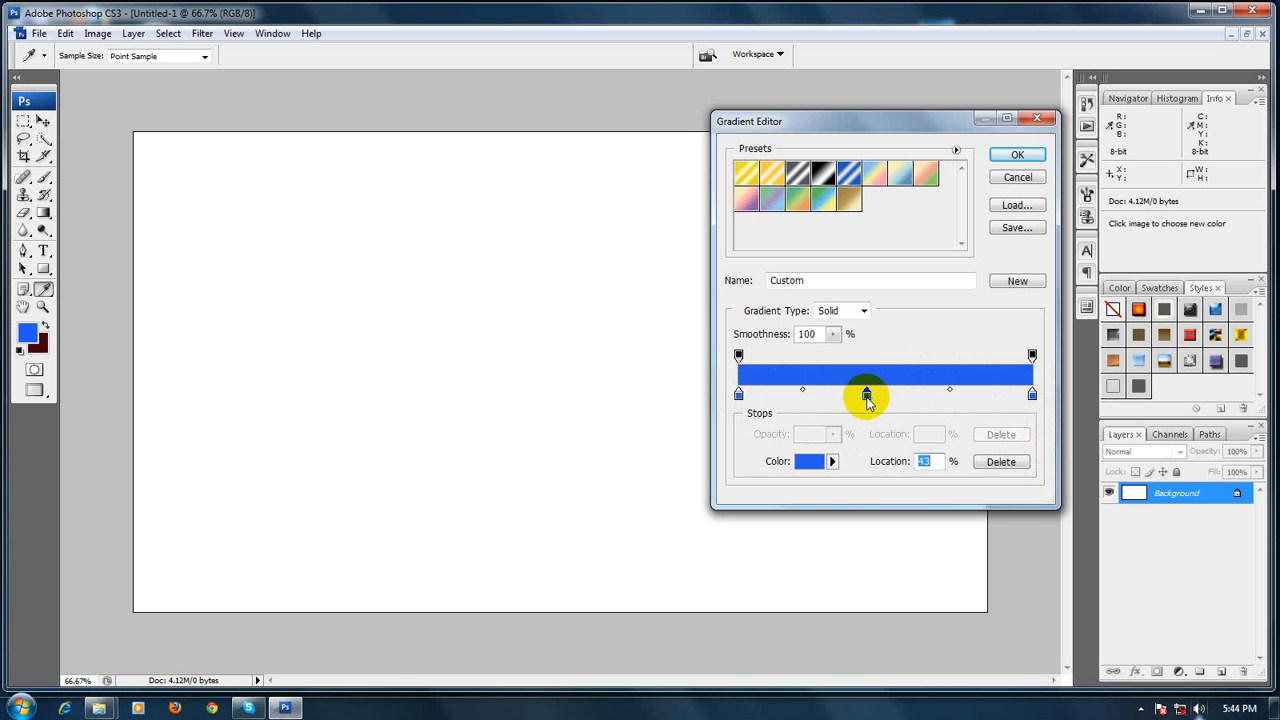
Move the gradient's middle colour stop close to the centre and set its end stop to dark blue #0a2f8c
{"action": "left_click_drag", "start_coordinate": [866, 395], "coordinate": [891, 395]}
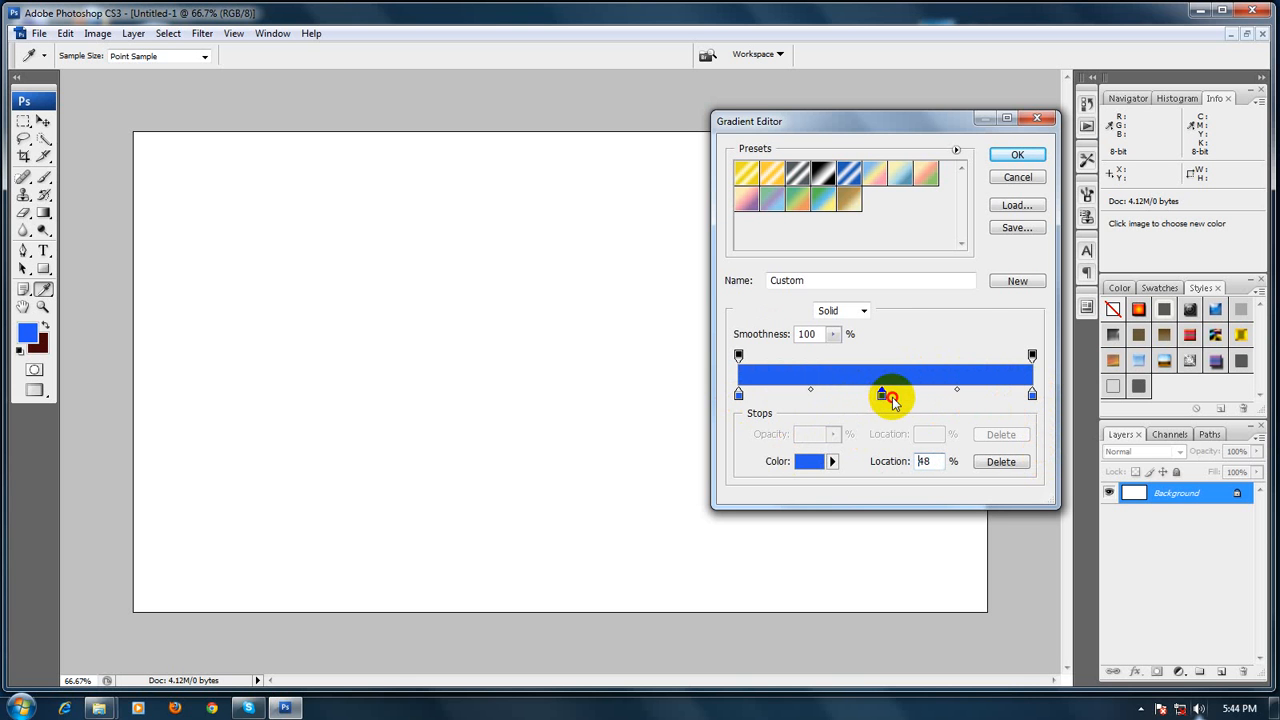
{"action": "double_click", "coordinate": [1033, 395]}
{"action": "left_click", "coordinate": [935, 369]}
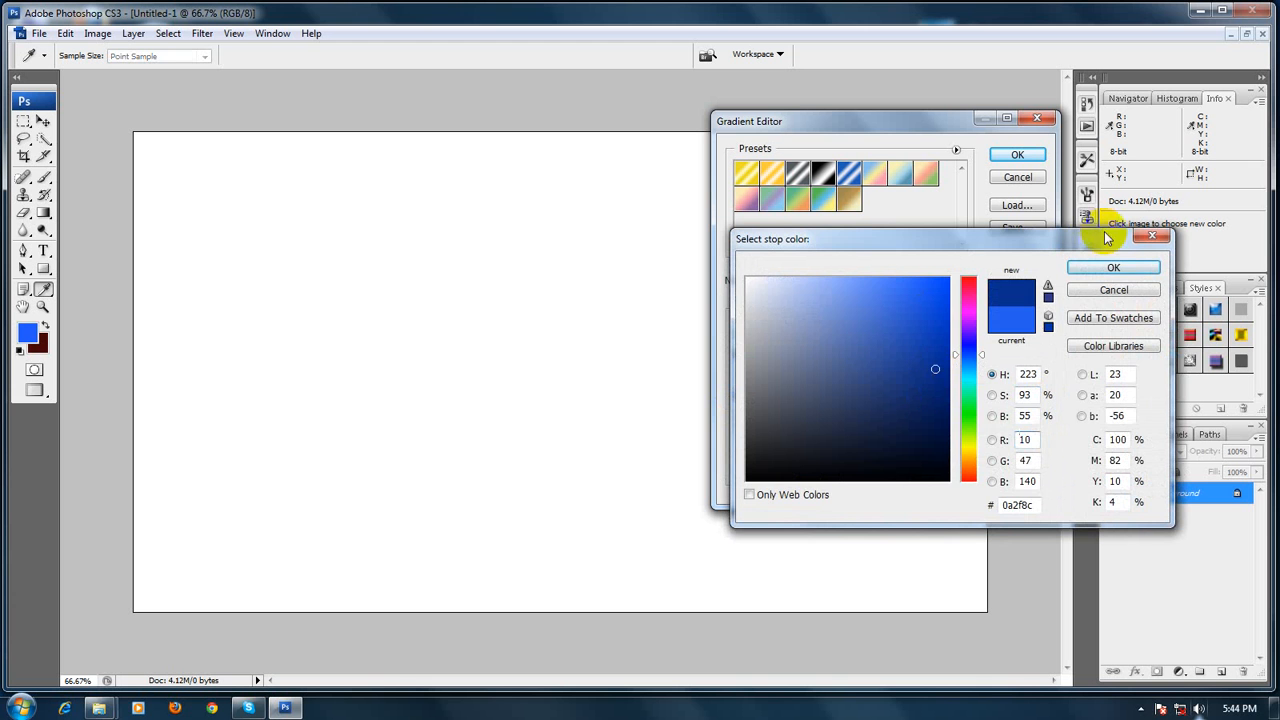
{"action": "left_click", "coordinate": [1113, 267]}
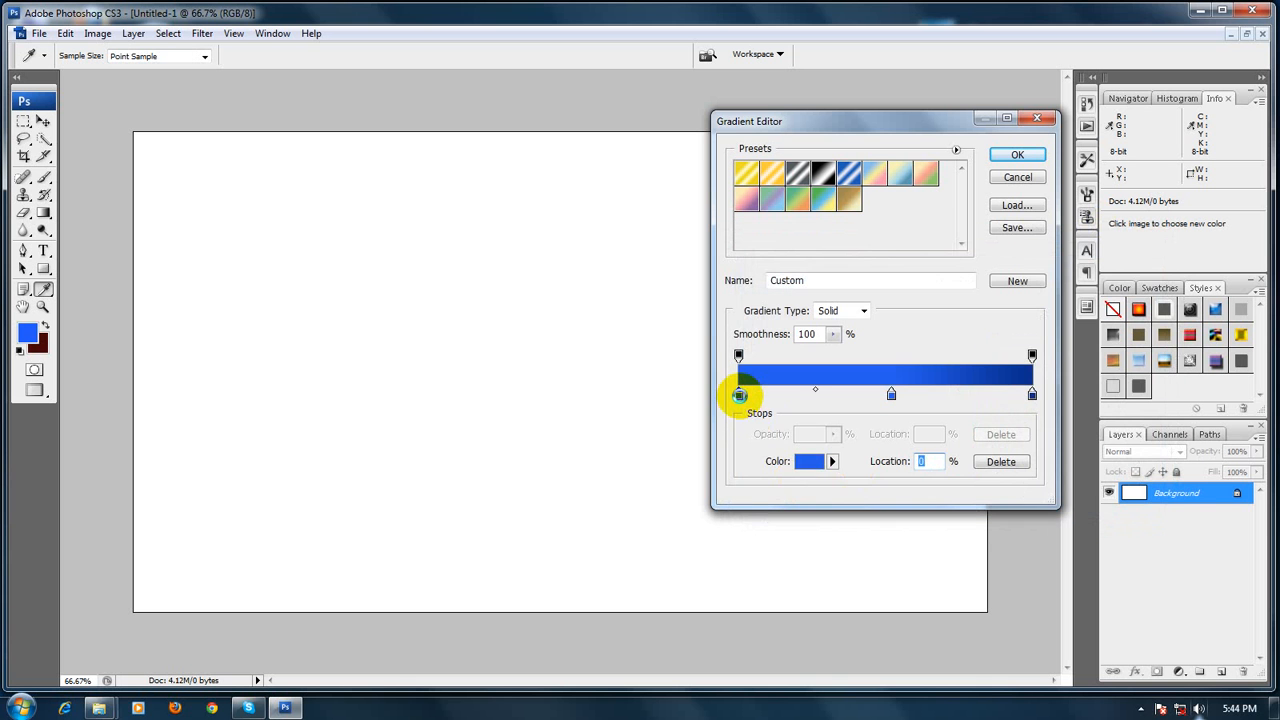
Set the gradient's first colour stop to light blue #6790f9 and accept the edited gradient
{"action": "double_click", "coordinate": [739, 395]}
{"action": "left_click", "coordinate": [865, 282]}
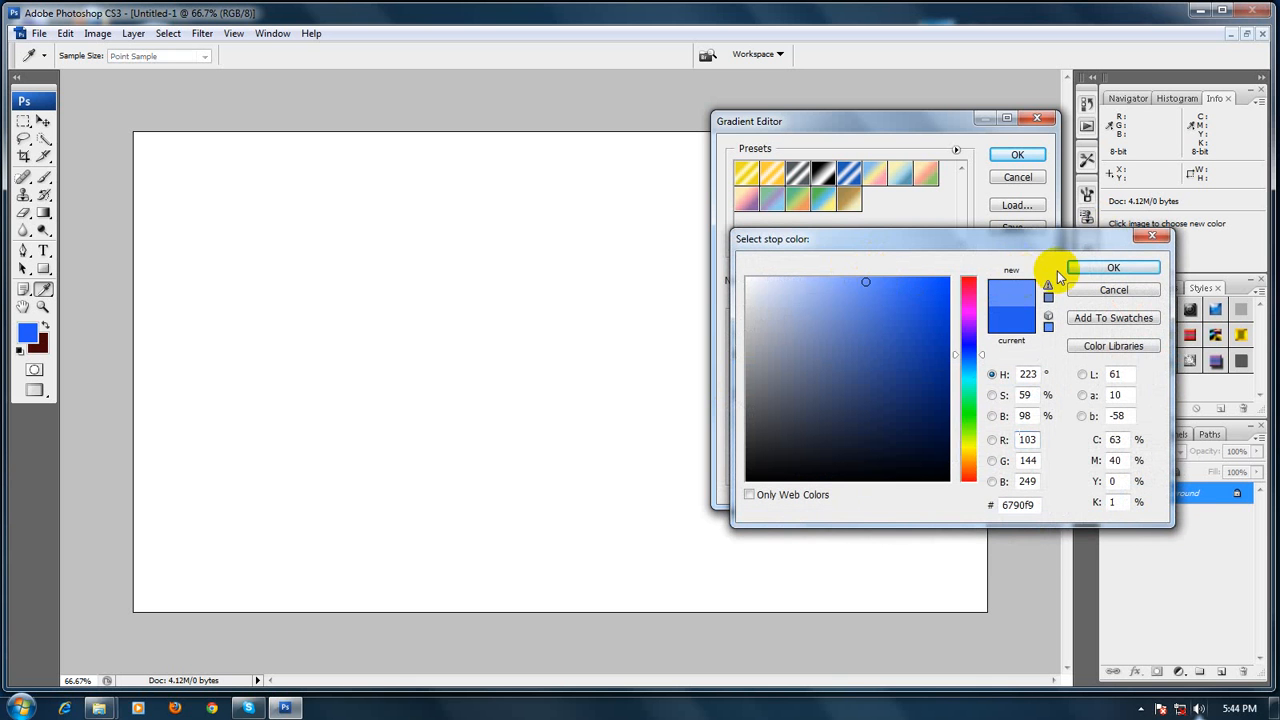
{"action": "left_click", "coordinate": [1108, 267]}
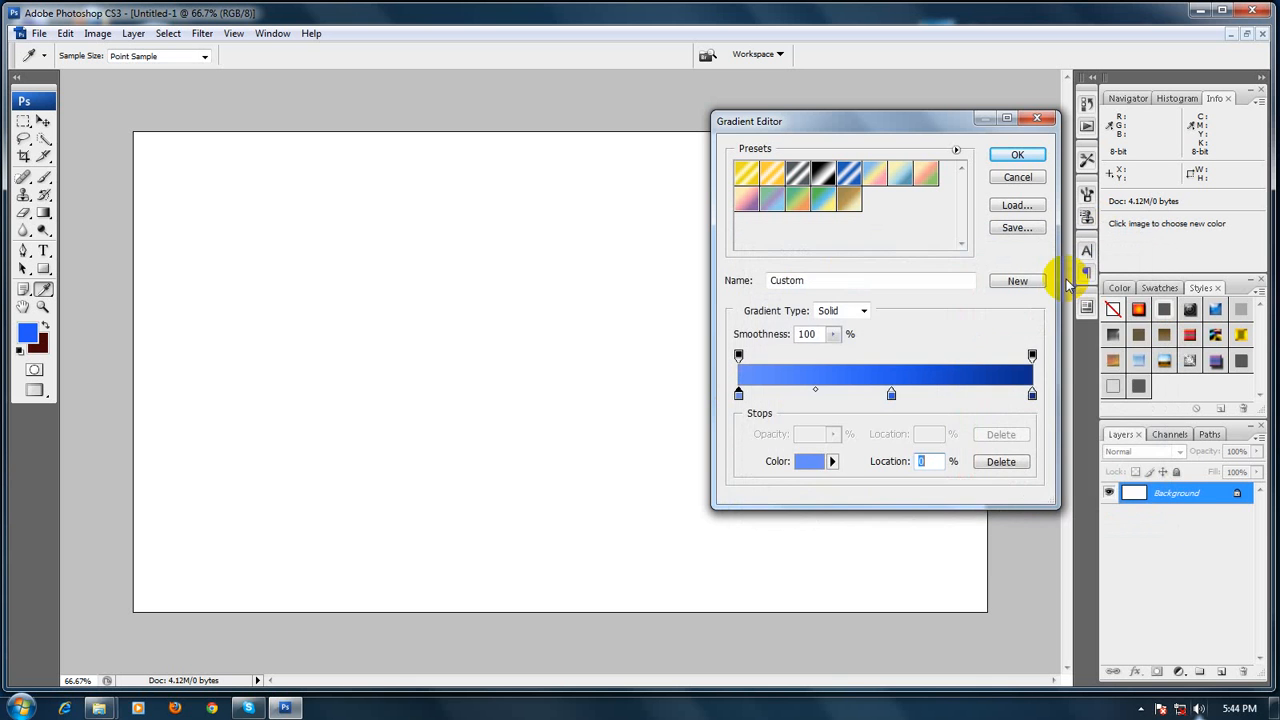
{"action": "left_click", "coordinate": [1012, 158]}
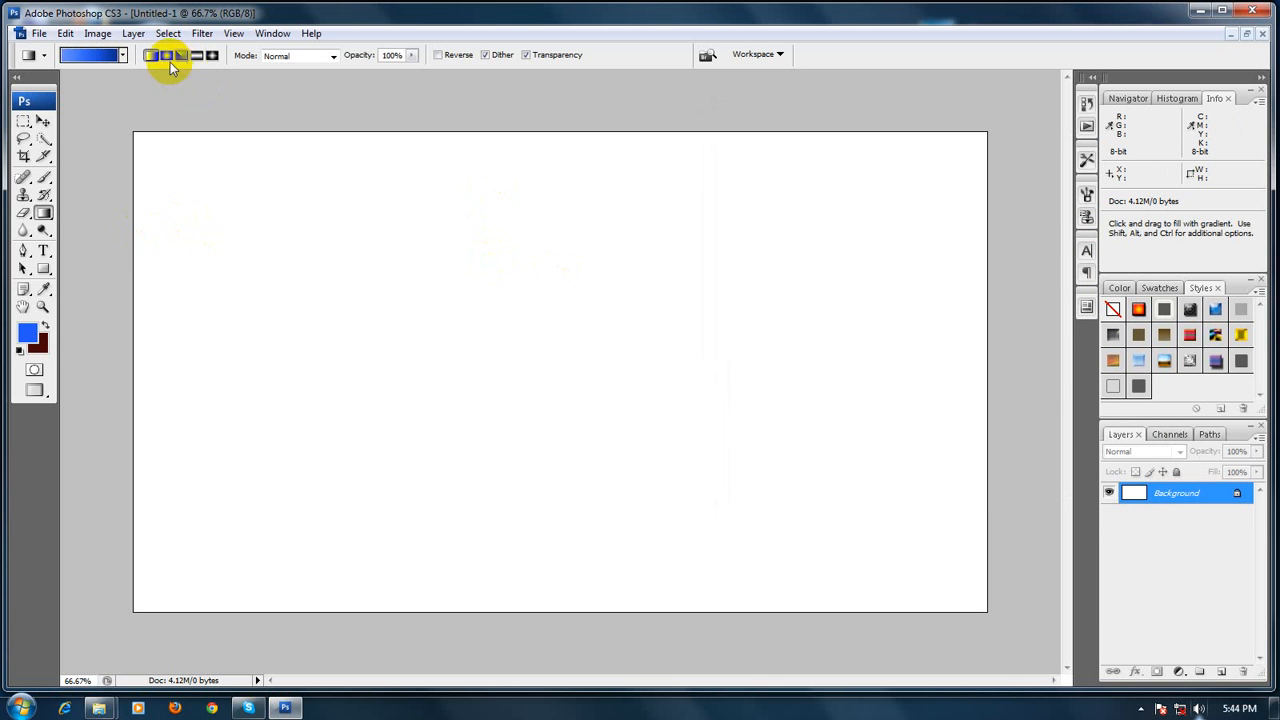
Fill the Background with the custom blue gradient as a radial gradient, from the canvas centre outward to just beyond its right edge
{"action": "left_click", "coordinate": [166, 55]}
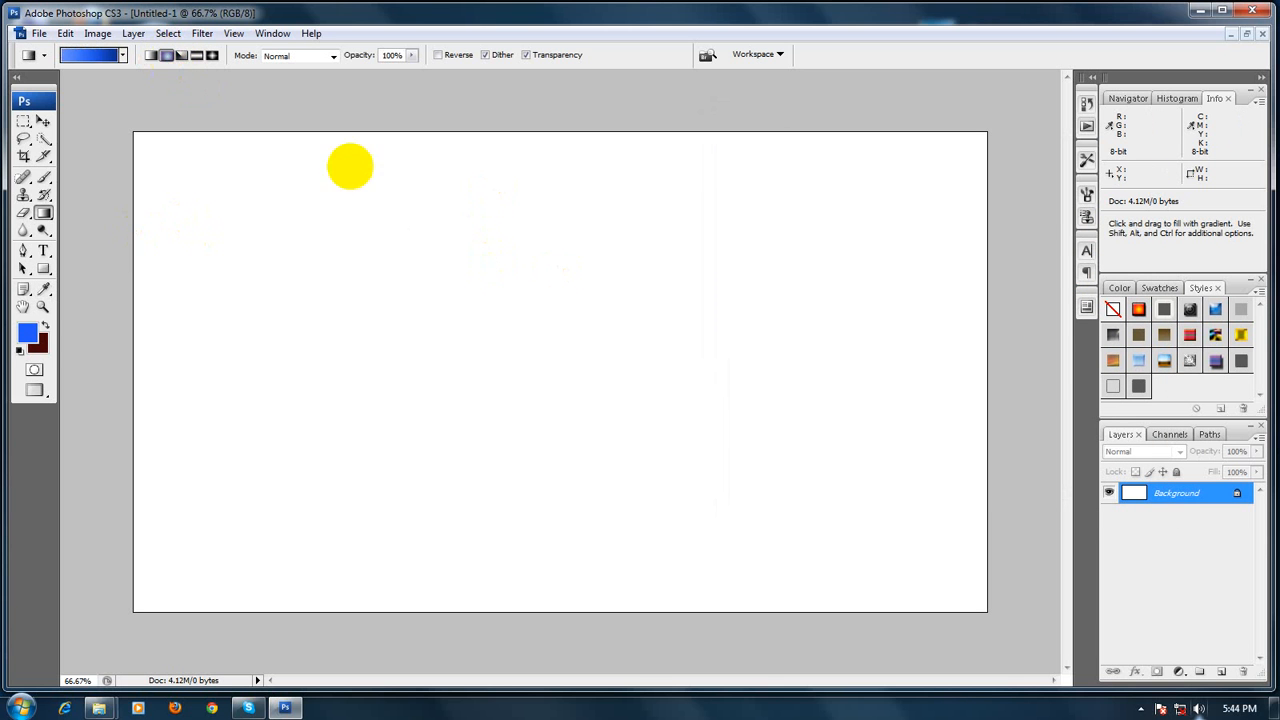
{"action": "left_click_drag", "start_coordinate": [558, 341], "coordinate": [980, 340]}
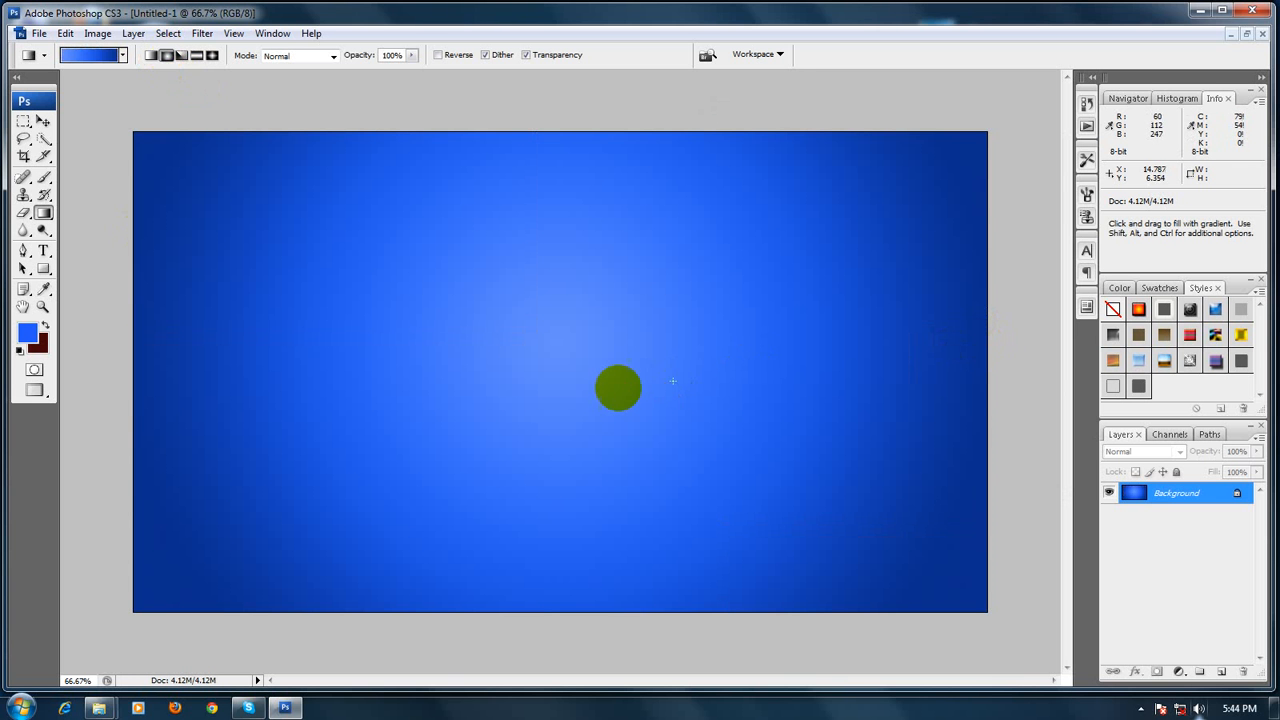
{"action": "left_click_drag", "start_coordinate": [603, 392], "coordinate": [1006, 277]}
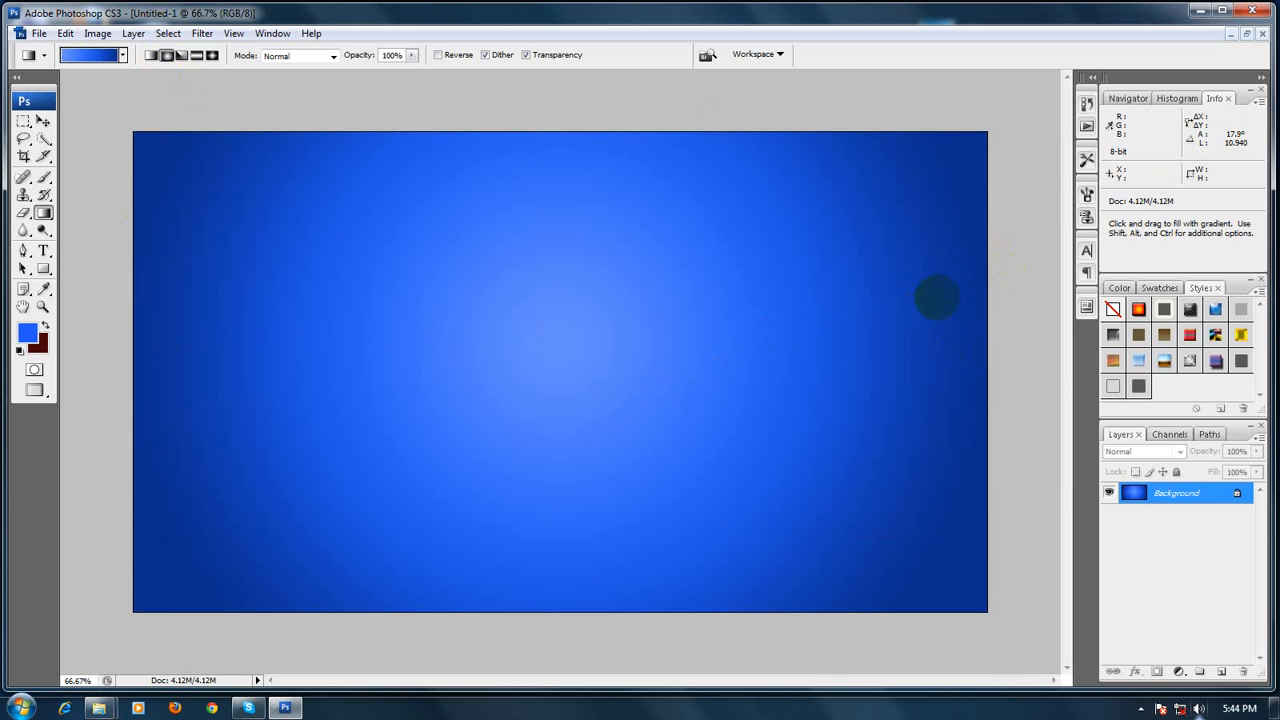
{"action": "mouse_move", "coordinate": [556, 339]}
{"action": "left_mouse_down"}
{"action": "mouse_move", "coordinate": [1056, 370]}
{"action": "mouse_move", "coordinate": [1040, 366]}
{"action": "left_mouse_up"}
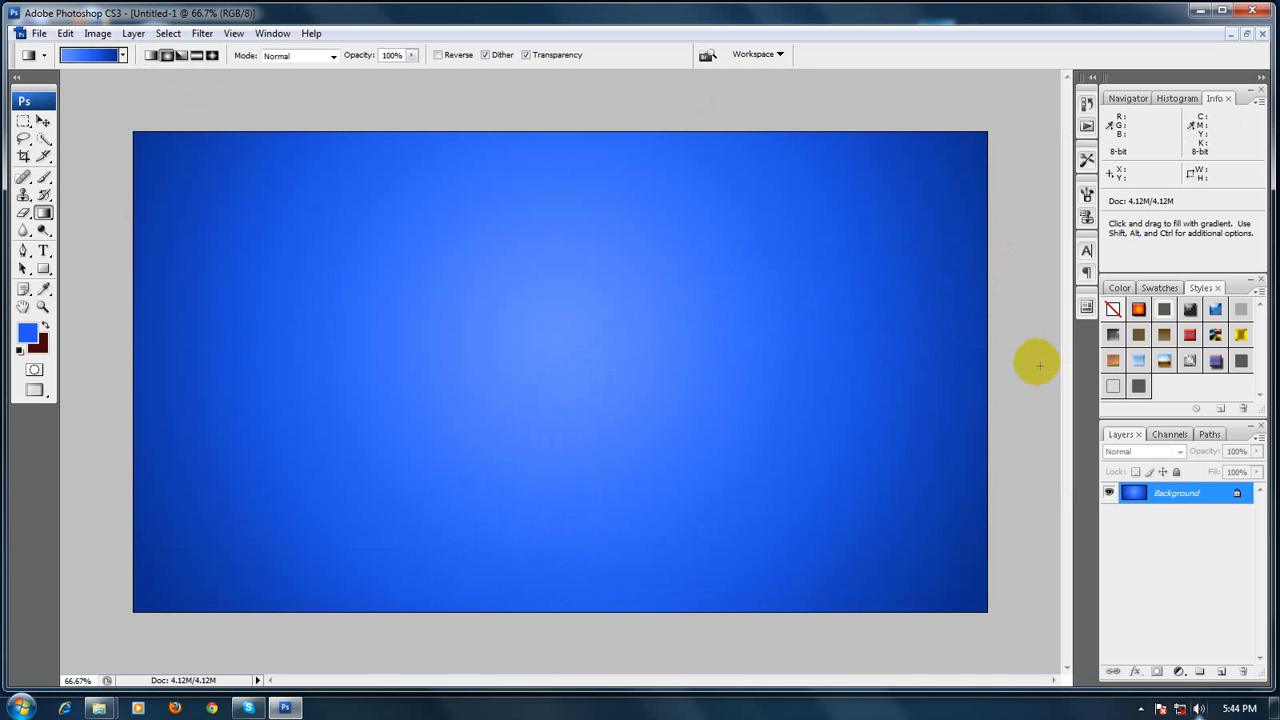
Add the text "R.I Foundation", enlarged to about 151 pt, and place it in the middle of the canvas
{"action": "left_click", "coordinate": [43, 252]}
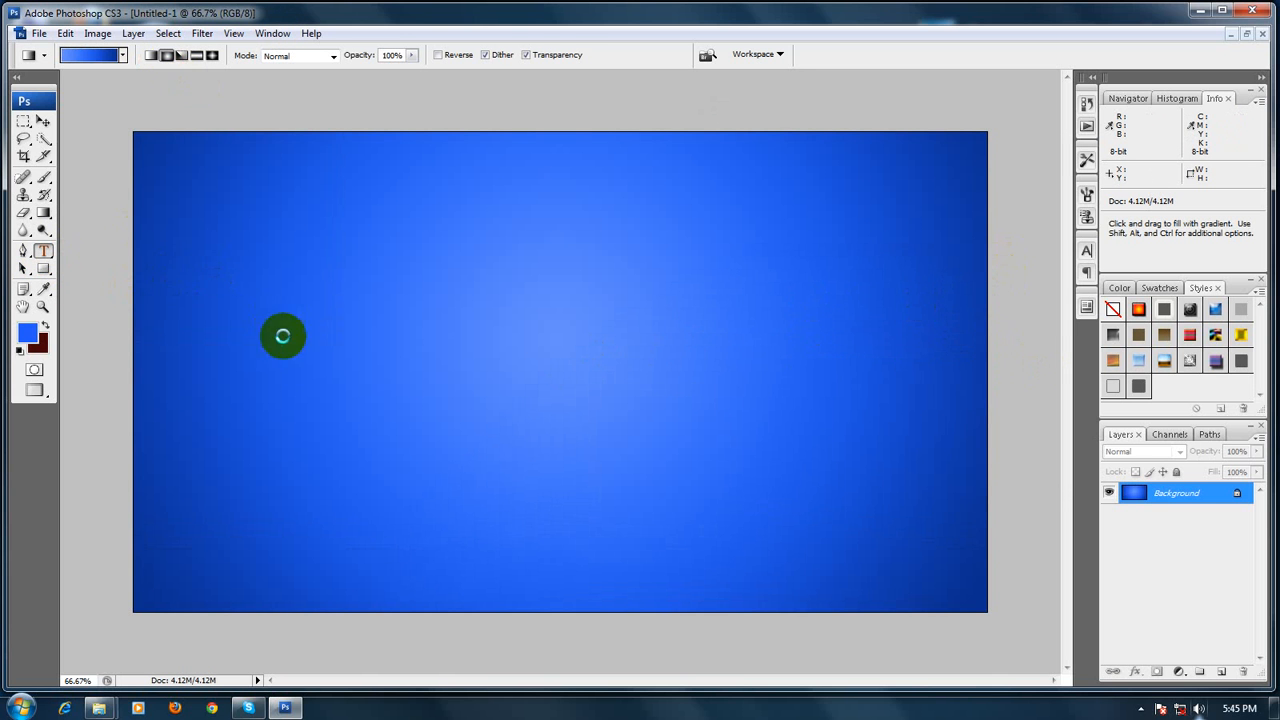
{"action": "left_click", "coordinate": [299, 341]}
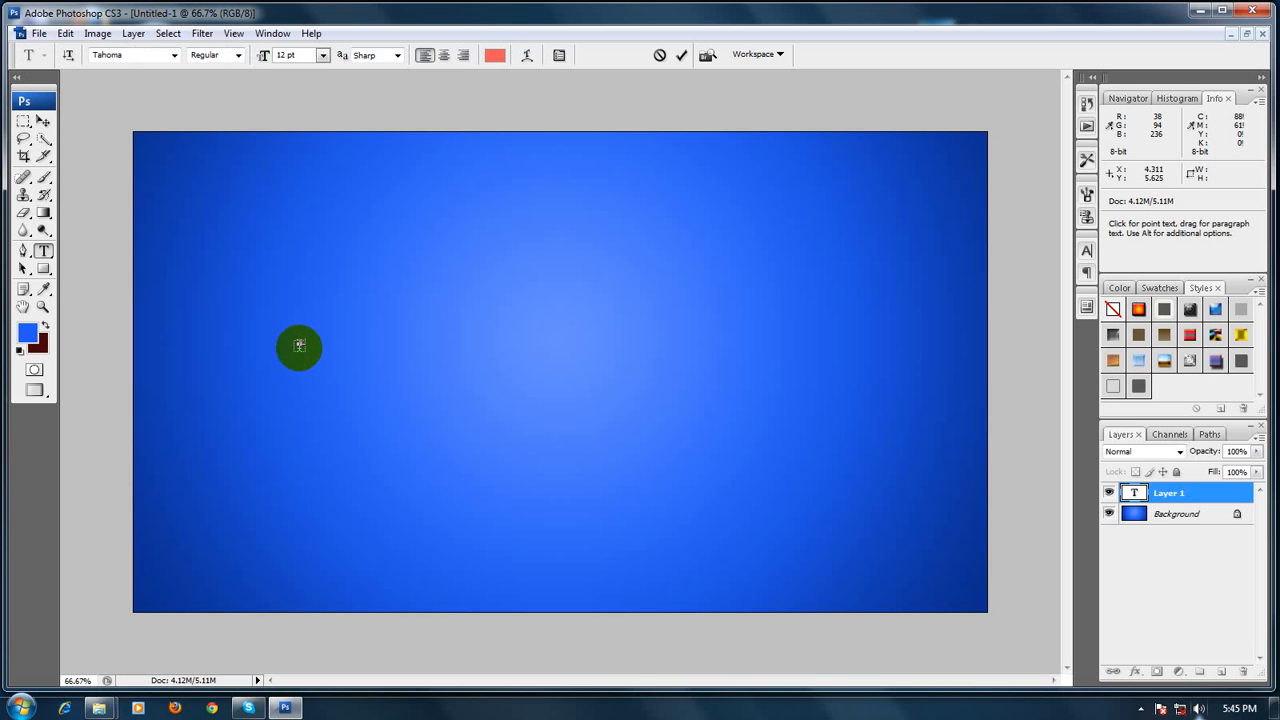
{"action": "type", "text": "alhu"}
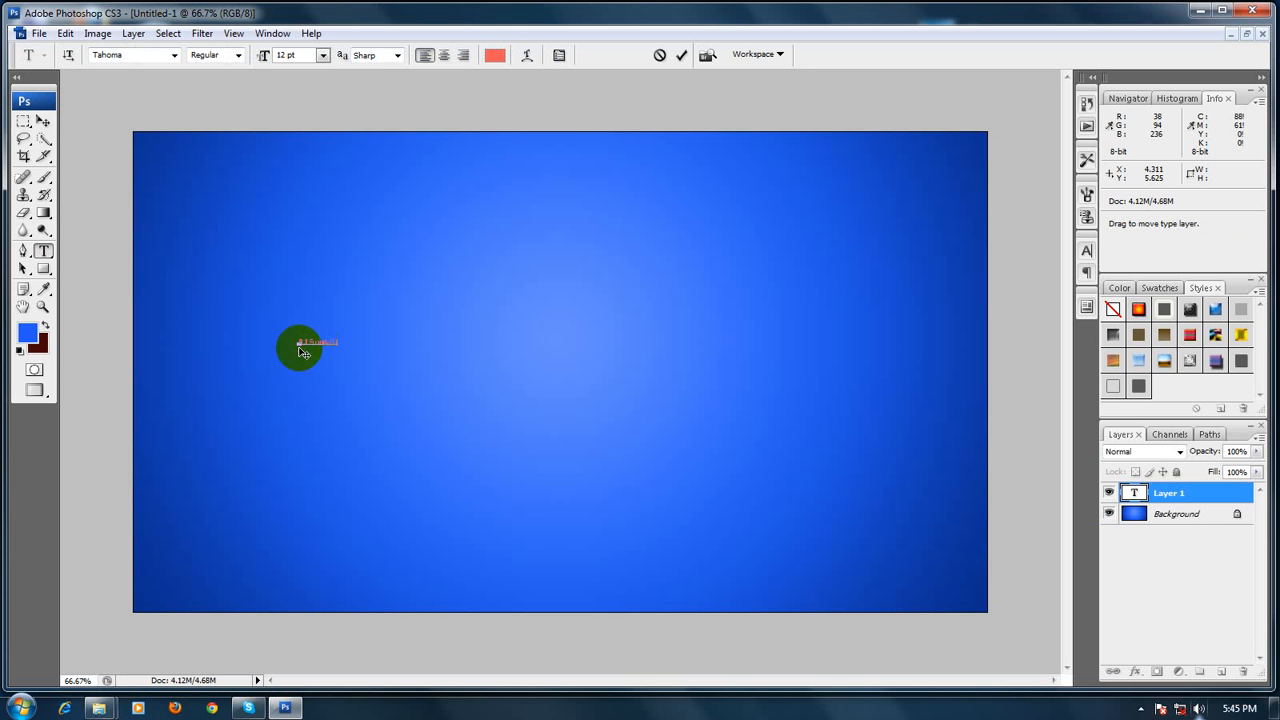
{"action": "left_click", "coordinate": [43, 121]}
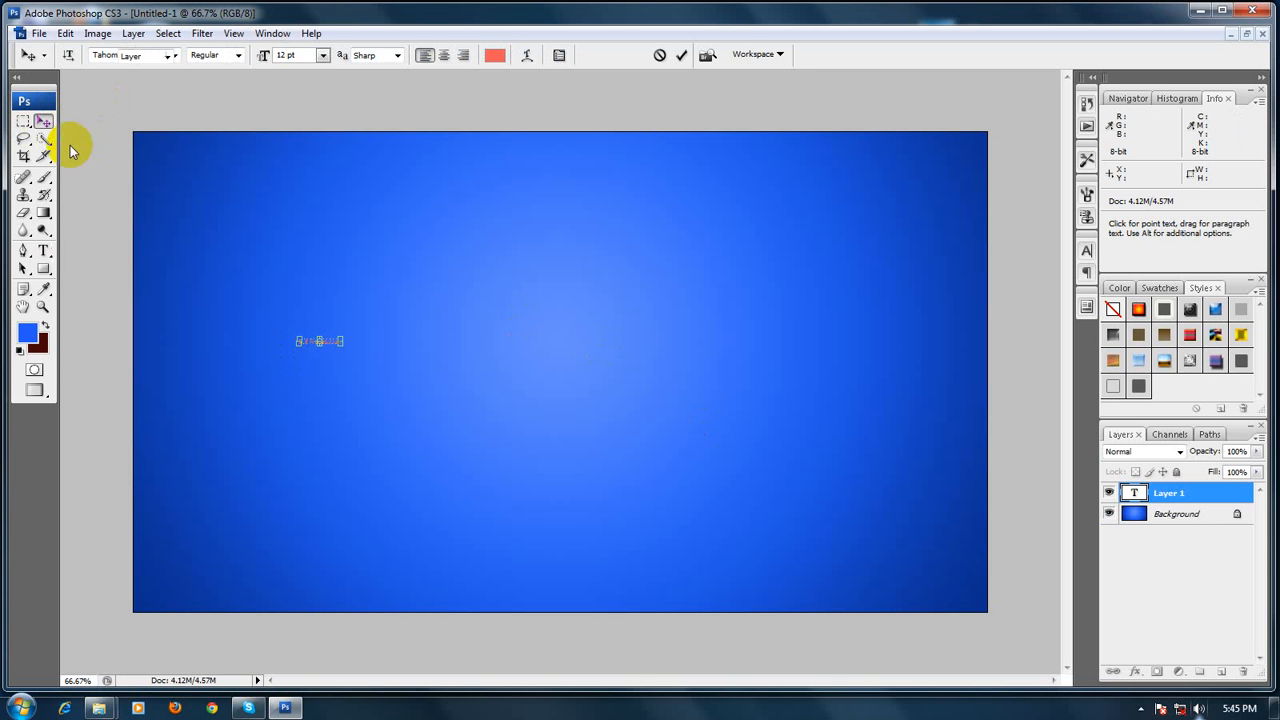
{"action": "left_click_drag", "start_coordinate": [343, 337], "coordinate": [782, 177]}
{"action": "key", "text": "Return"}
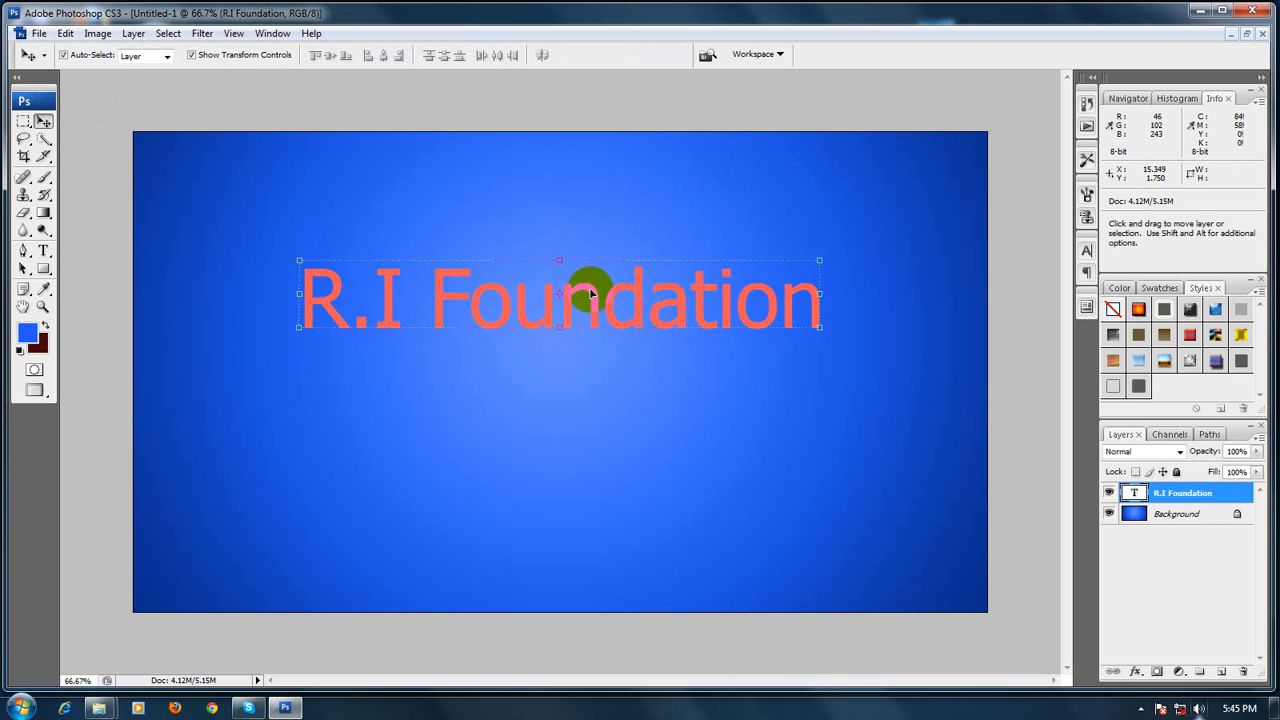
{"action": "left_click_drag", "start_coordinate": [620, 306], "coordinate": [606, 351]}
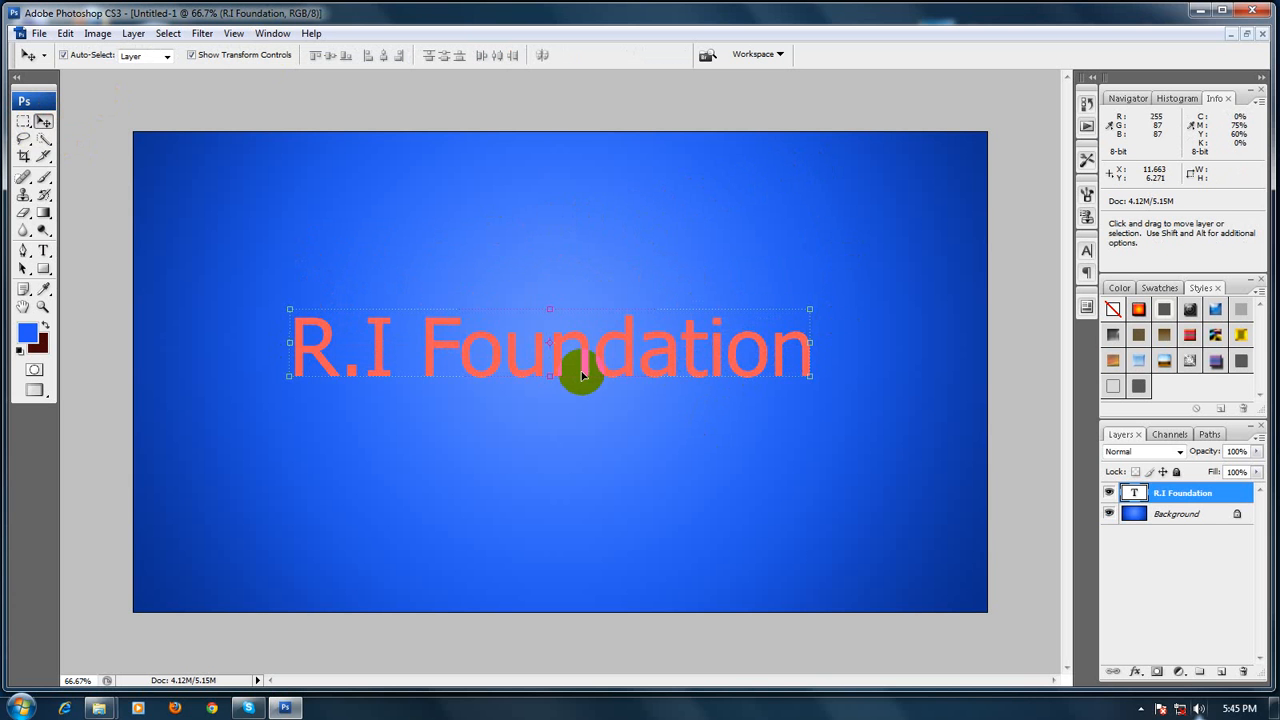
Recolour the "R.I Foundation" text white (#ffffff) and move it slightly higher on the canvas
{"action": "left_click", "coordinate": [1008, 480]}
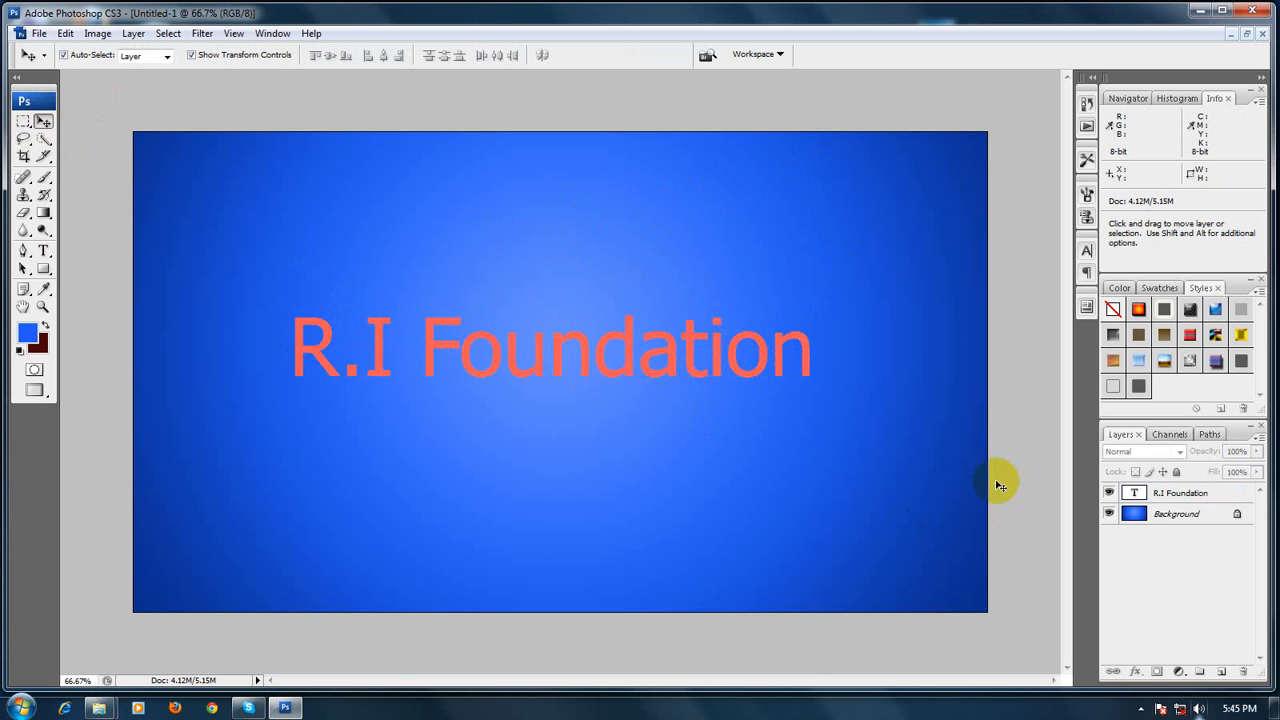
{"action": "left_click", "coordinate": [466, 362]}
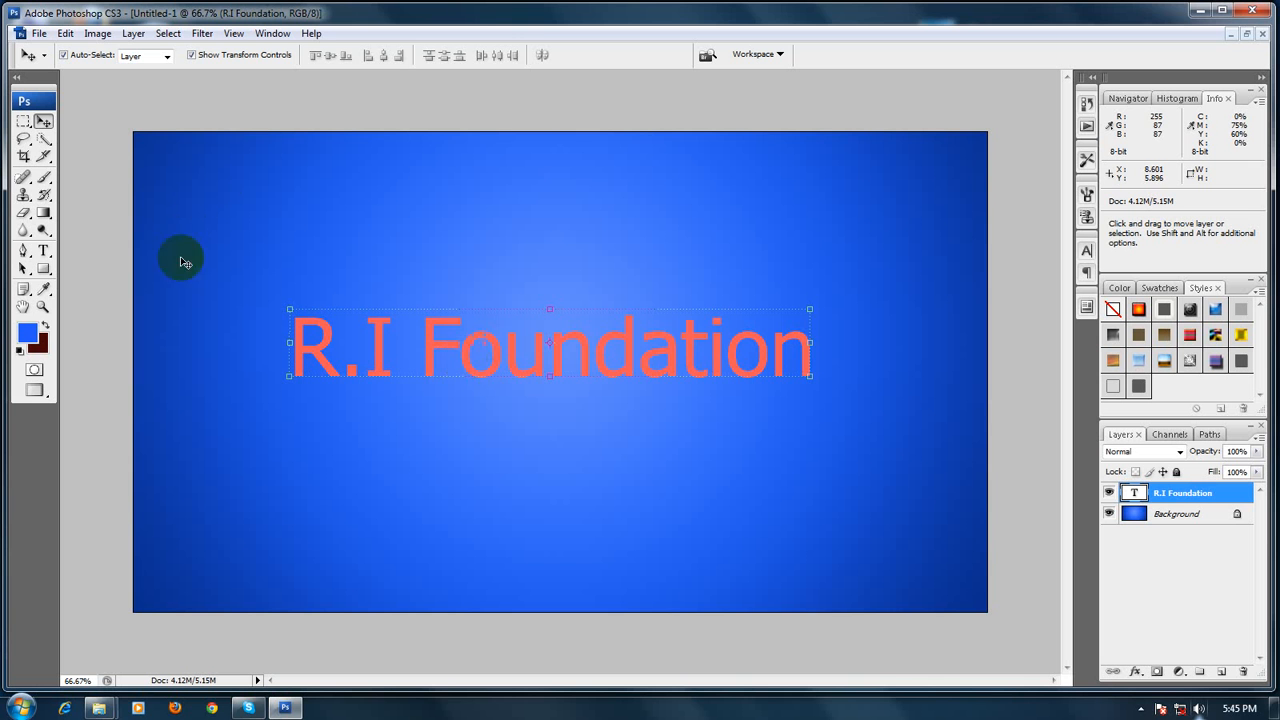
{"action": "left_click", "coordinate": [43, 250]}
{"action": "left_click", "coordinate": [494, 56]}
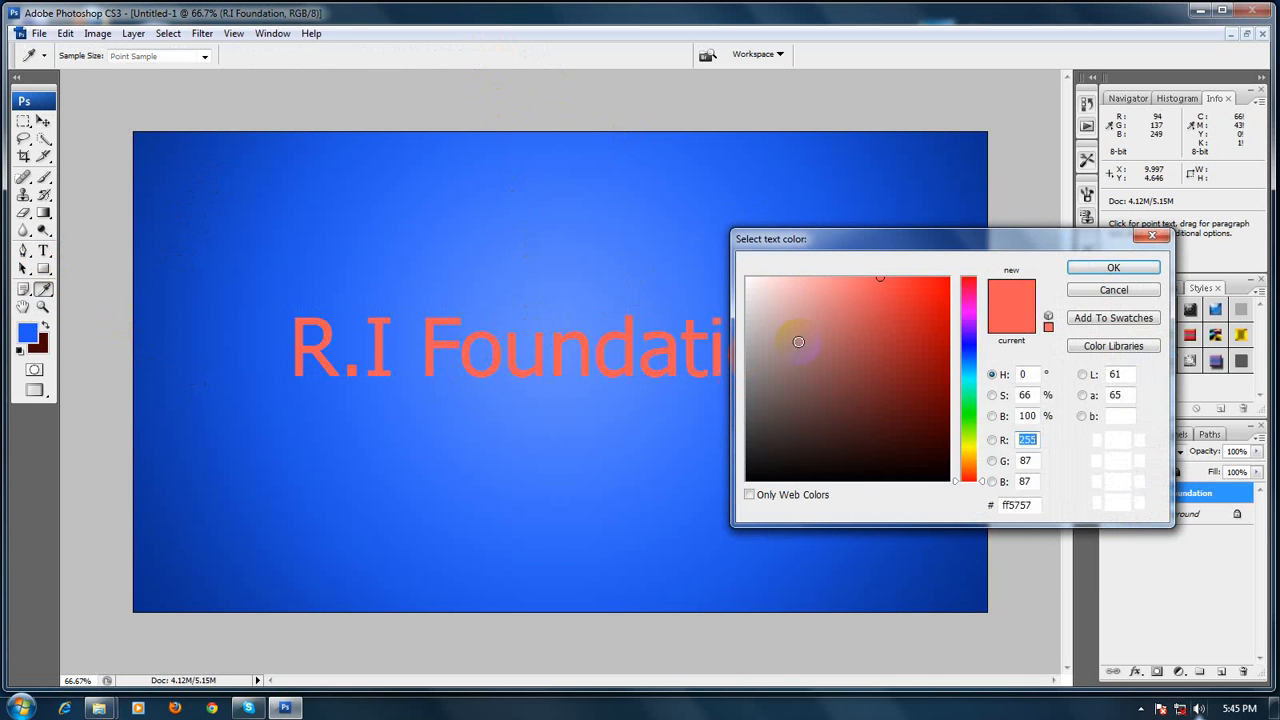
{"action": "left_click", "coordinate": [754, 263]}
{"action": "left_click", "coordinate": [740, 264]}
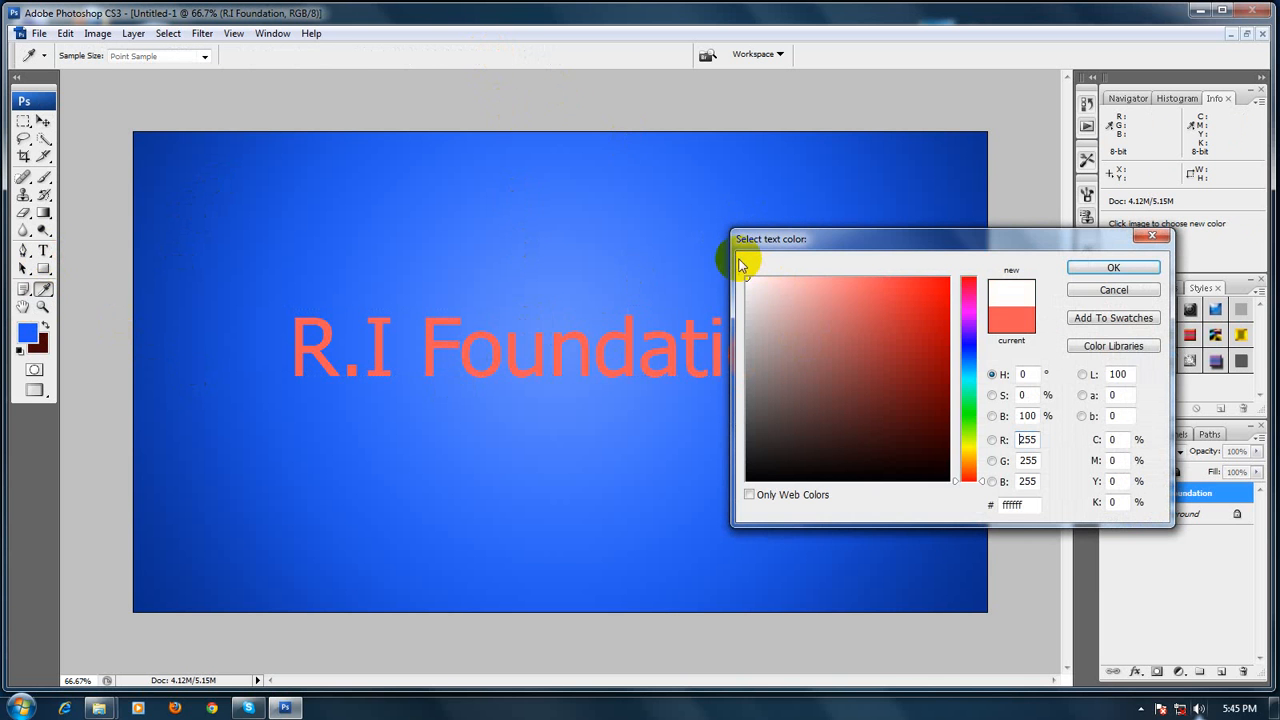
{"action": "left_click", "coordinate": [1113, 267]}
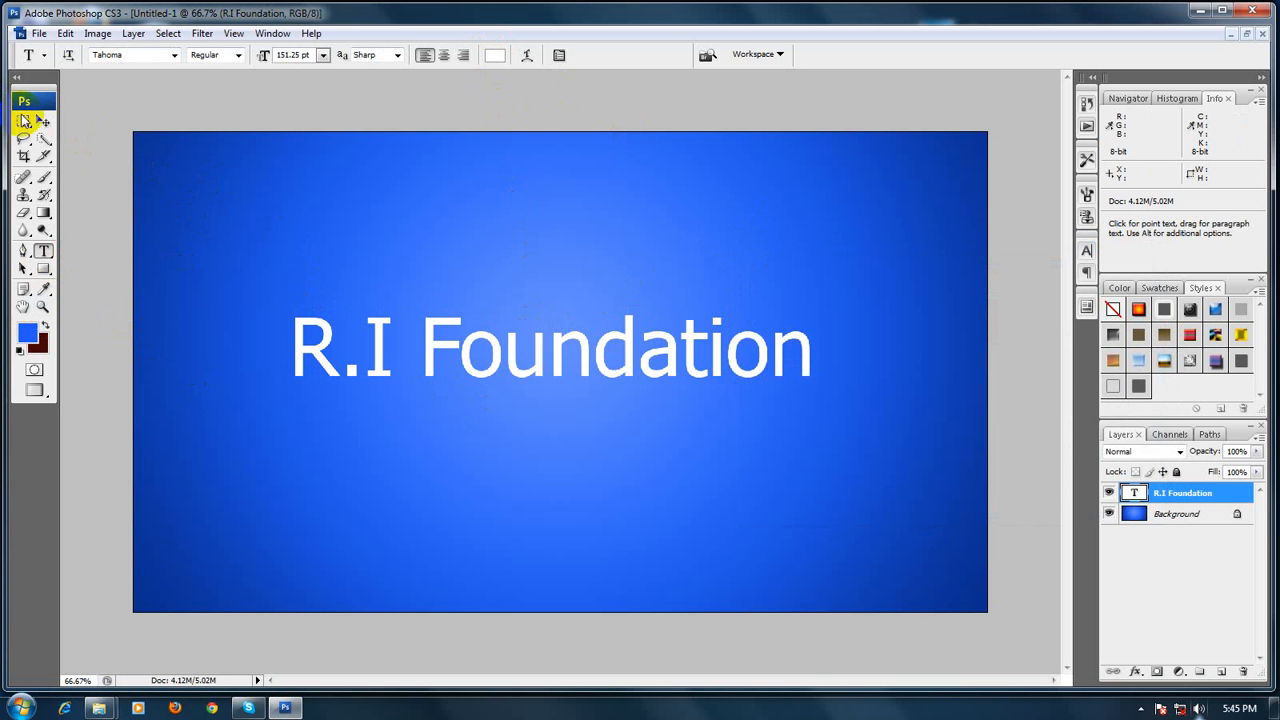
{"action": "left_click", "coordinate": [41, 123]}
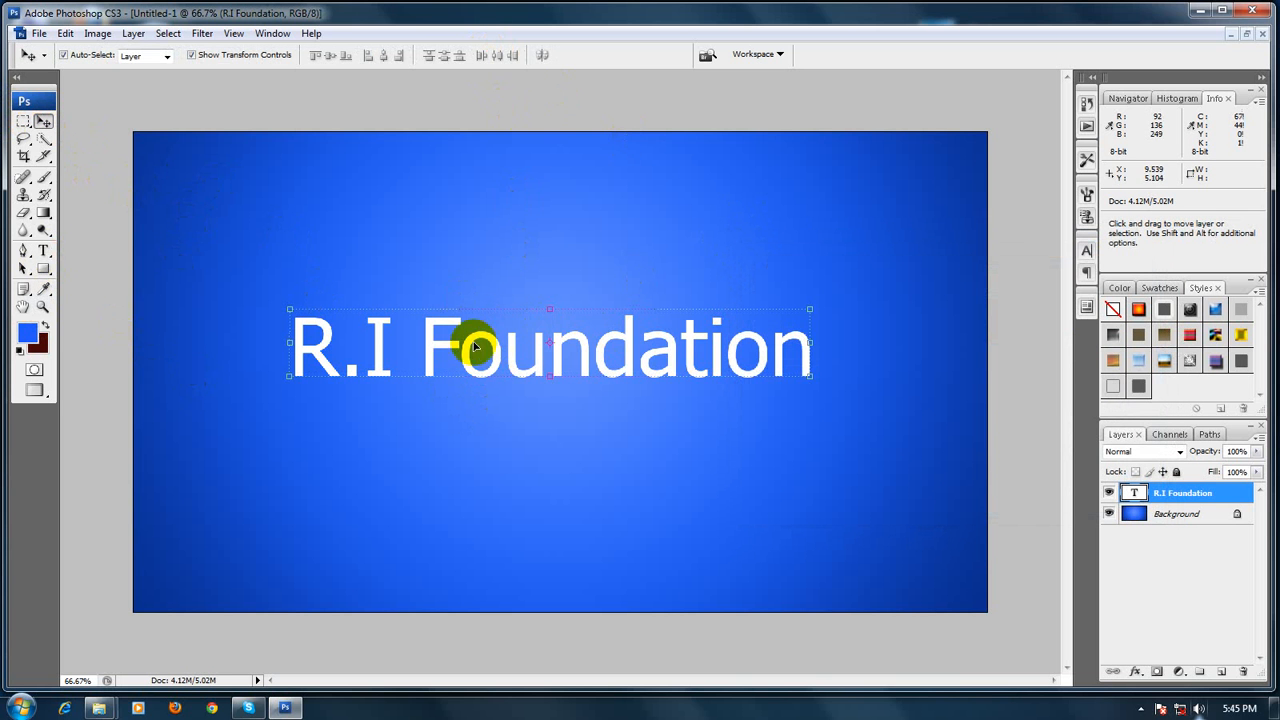
{"action": "left_click_drag", "start_coordinate": [436, 348], "coordinate": [434, 297]}
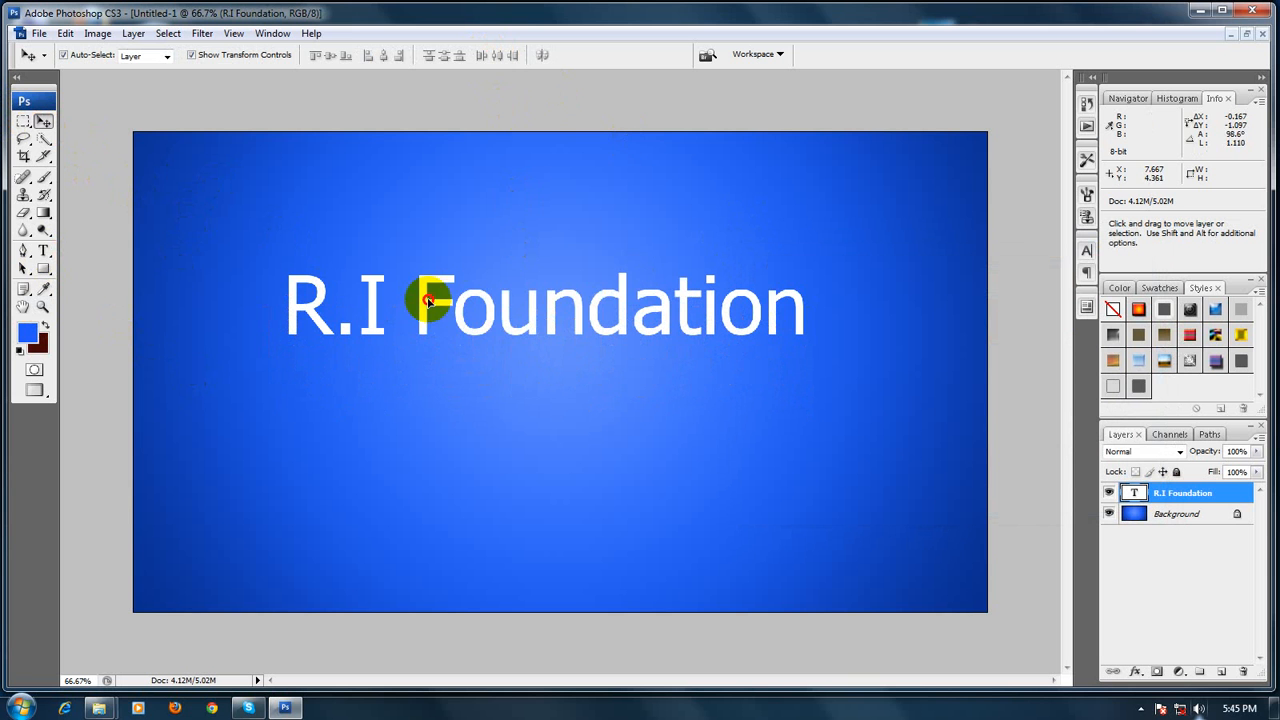
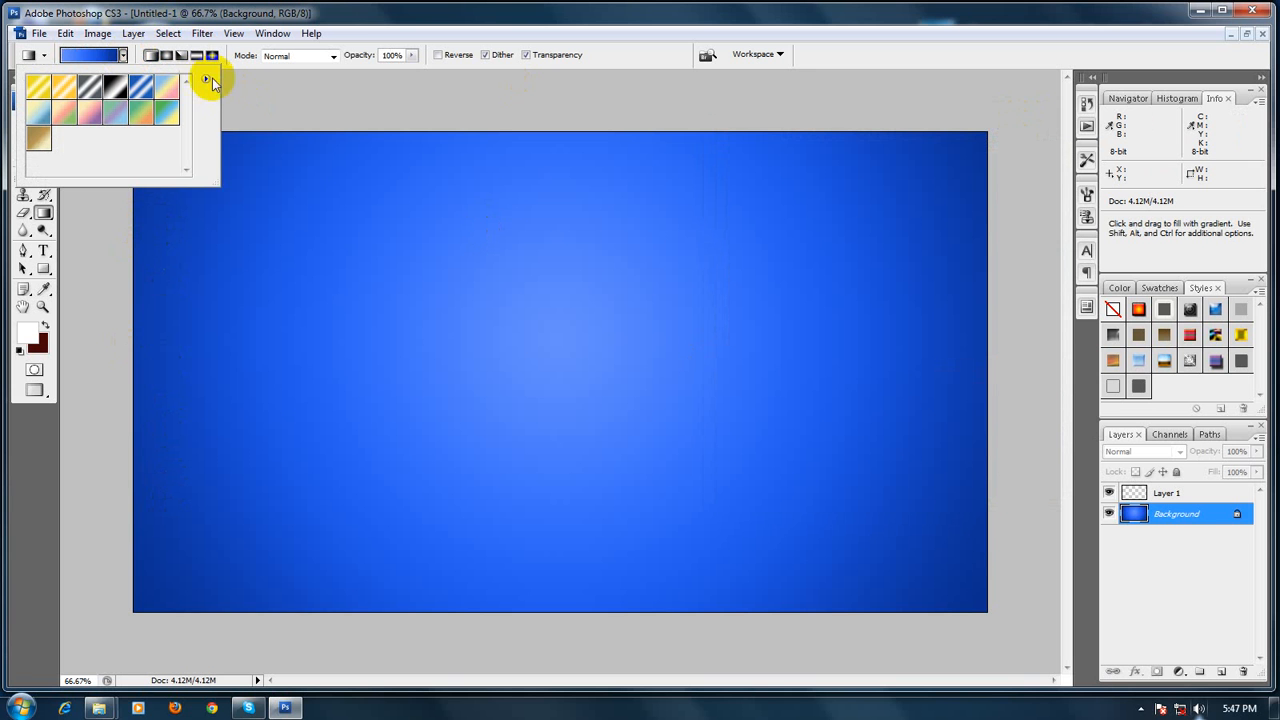
Reset the gradient presets to the default set and choose the Transparent Rainbow gradient
{"action": "left_click", "coordinate": [206, 79]}
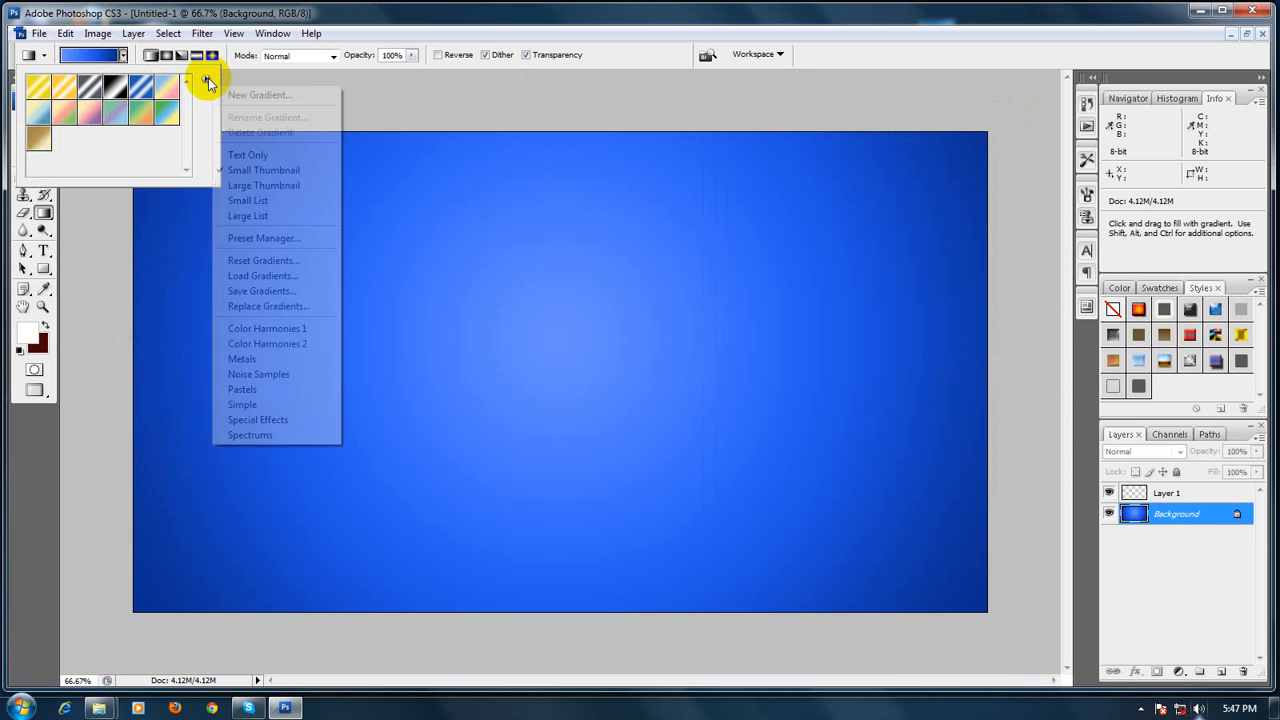
{"action": "left_click", "coordinate": [256, 262]}
{"action": "left_click", "coordinate": [548, 292]}
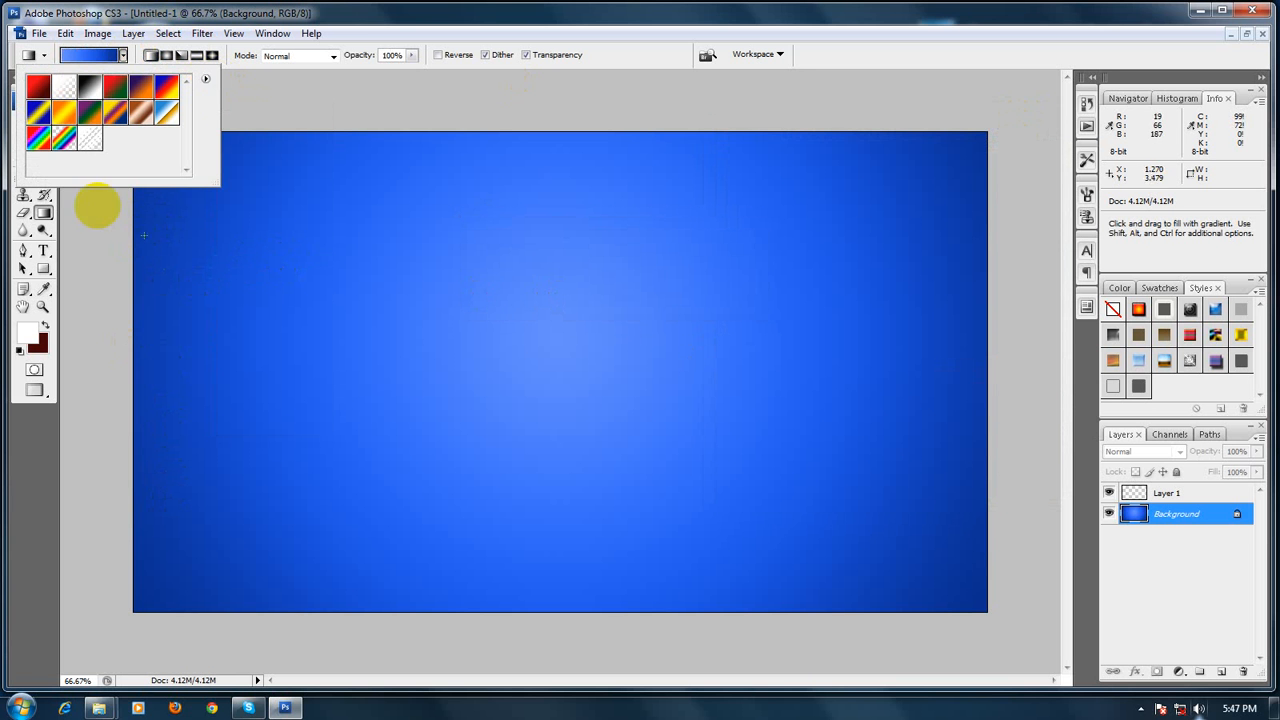
{"action": "left_click", "coordinate": [66, 139]}
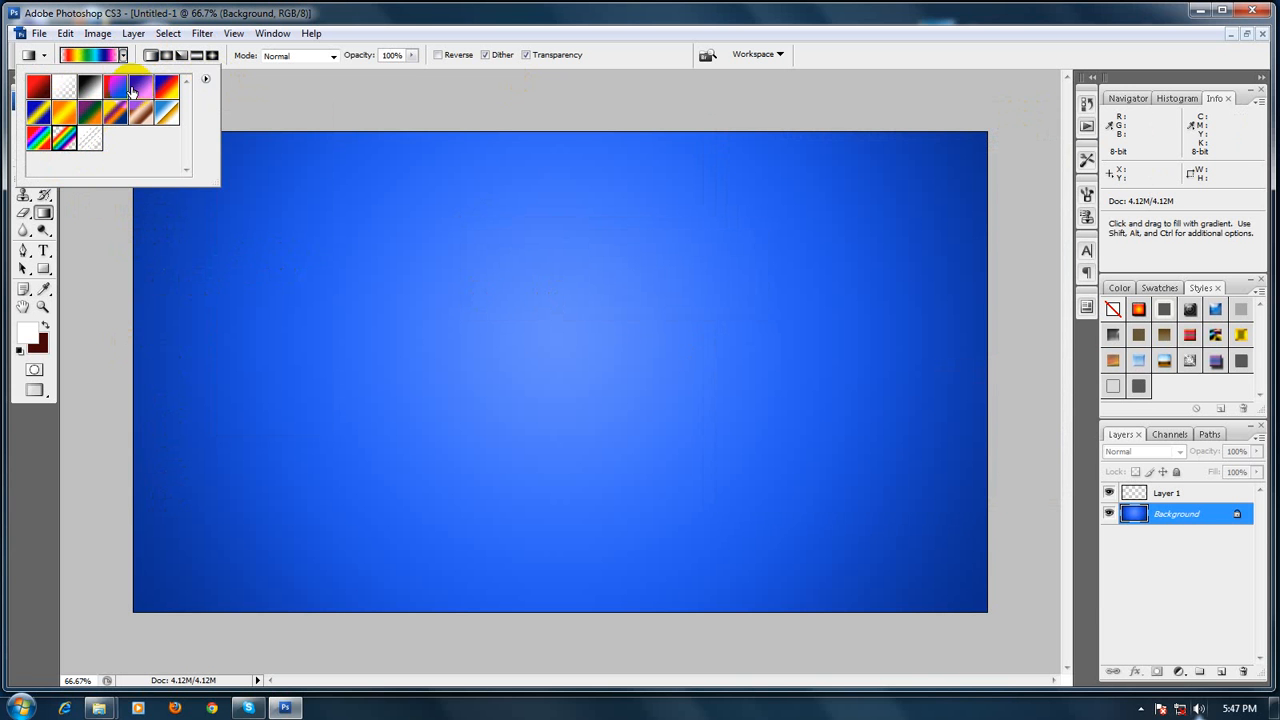
Try linear Transparent Rainbow fills on the Background, one from left to right and one from top to bottom, undoing each
{"action": "left_click", "coordinate": [151, 56]}
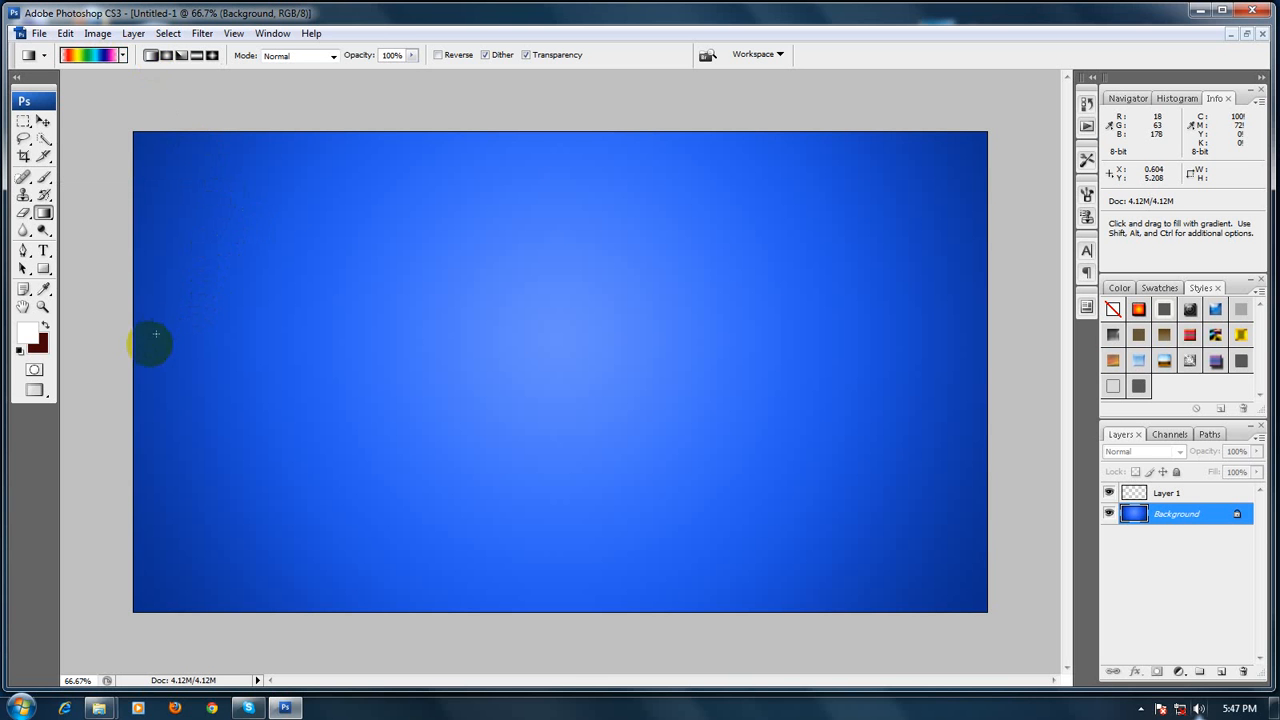
{"action": "left_click_drag", "start_coordinate": [136, 349], "coordinate": [977, 349]}
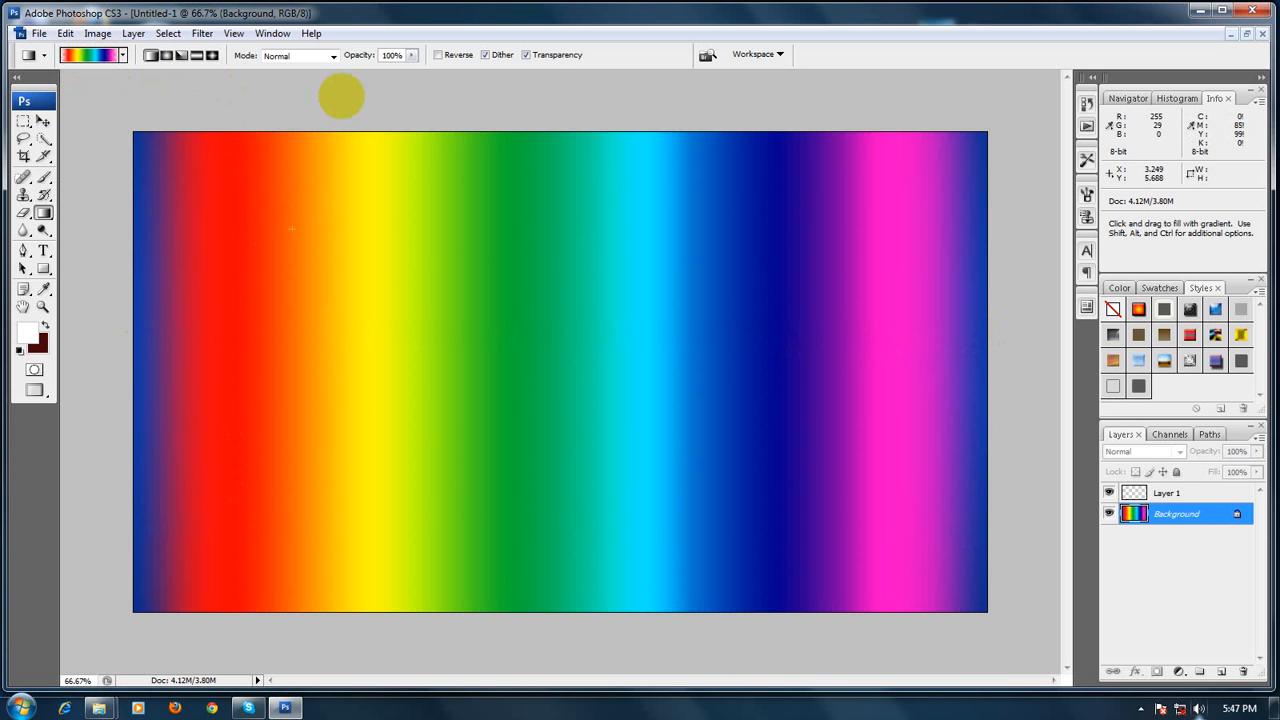
{"action": "key", "text": "ctrl+z"}
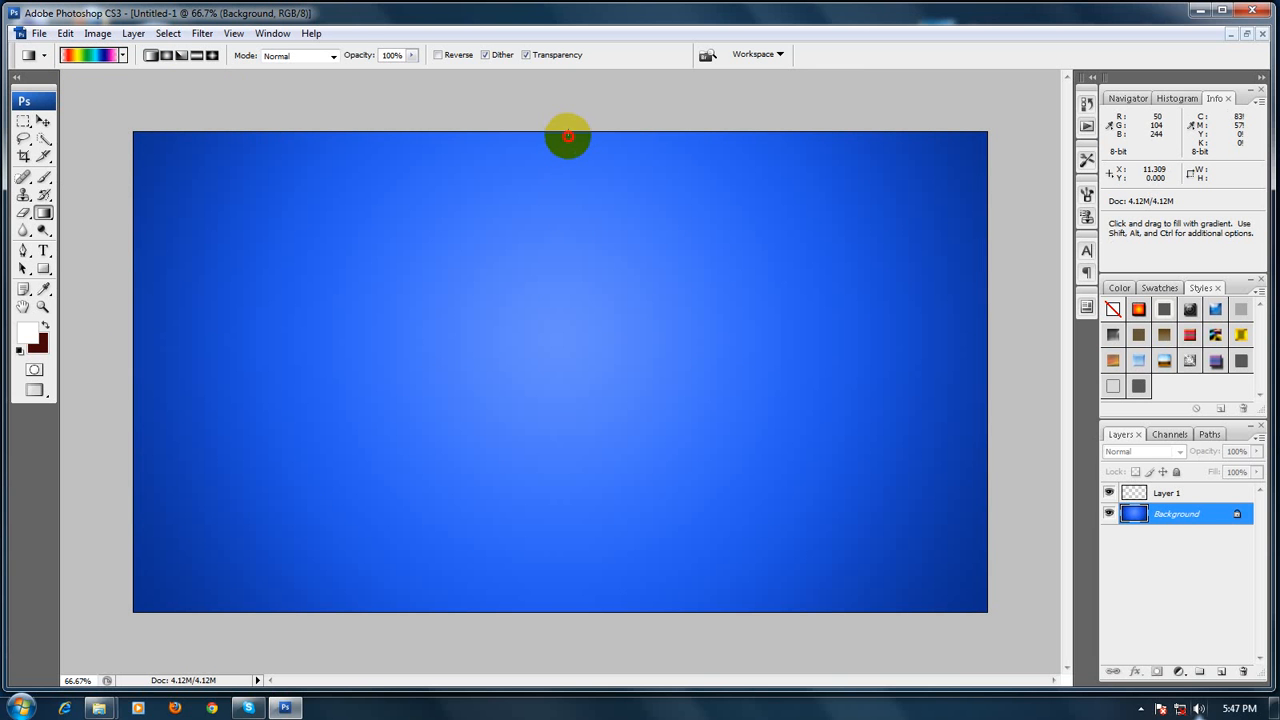
{"action": "left_click_drag", "start_coordinate": [568, 136], "coordinate": [620, 580]}
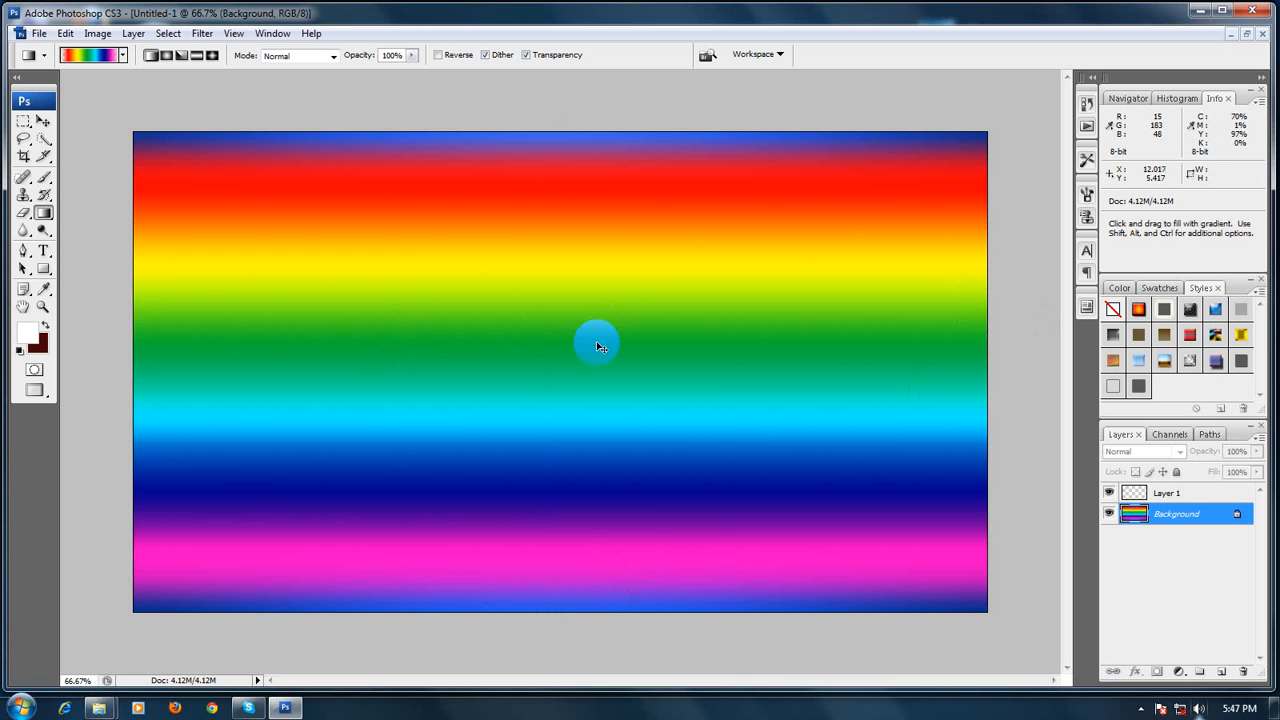
{"action": "key", "text": "ctrl+z"}
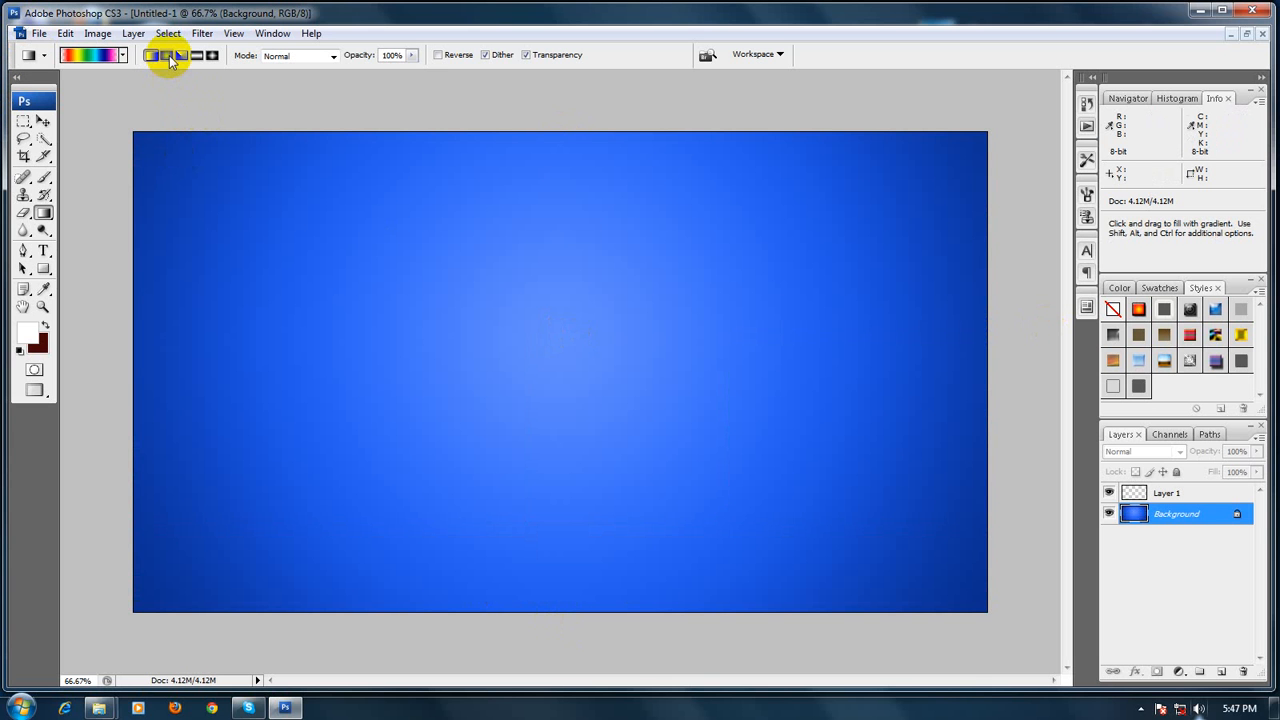
Switch the gradient style to radial and review the Transparent Rainbow's colour and opacity stops in the Gradient Editor
{"action": "left_click", "coordinate": [169, 55]}
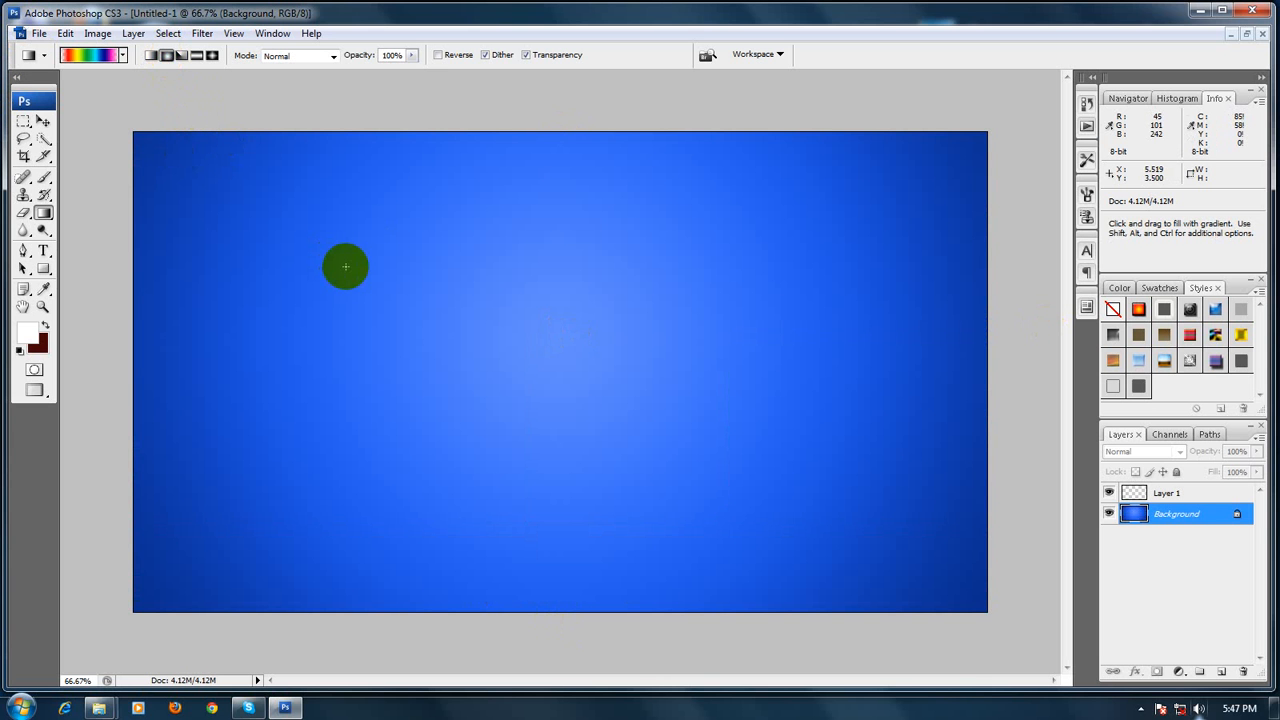
{"action": "left_click", "coordinate": [90, 56]}
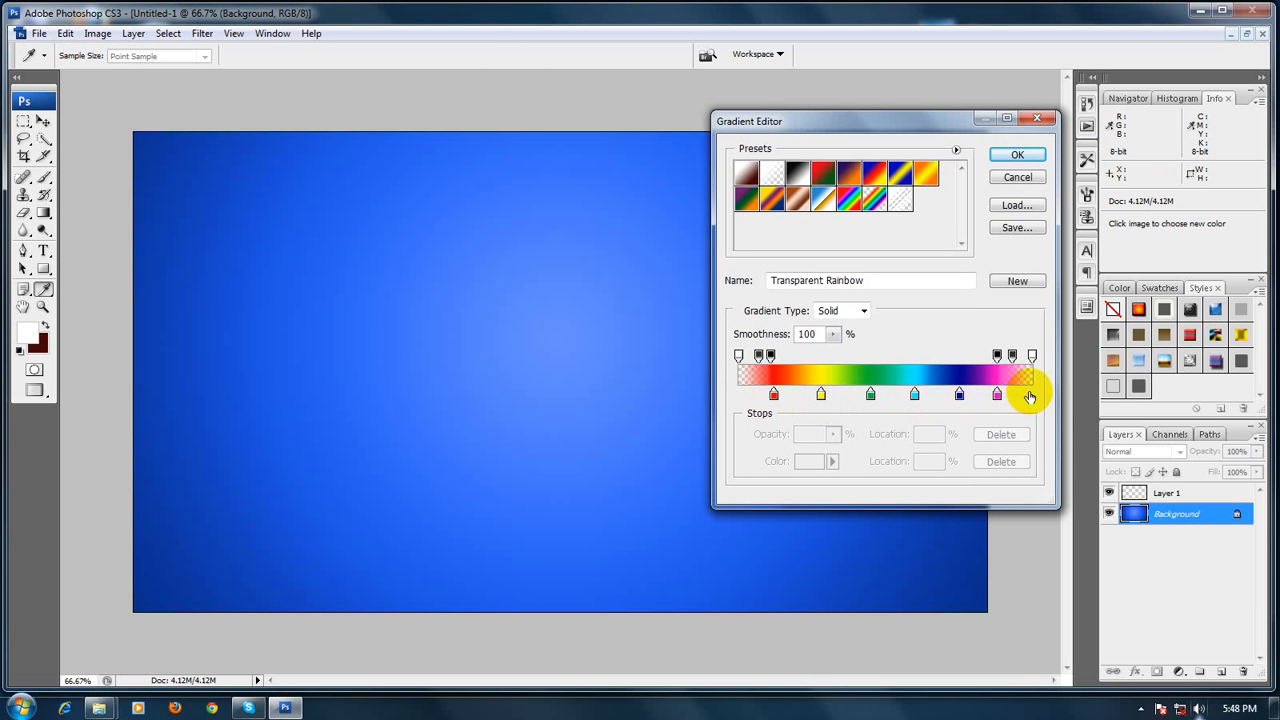
{"action": "left_click", "coordinate": [1013, 158]}
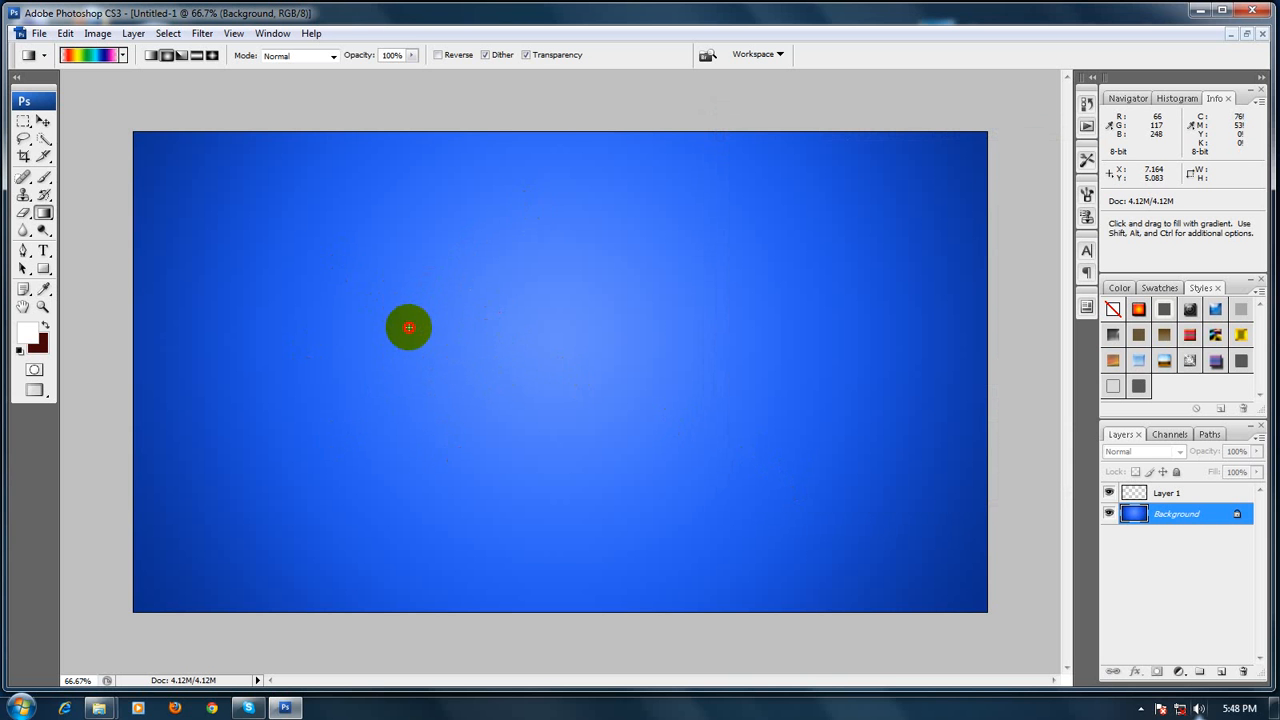
Try a radial Transparent Rainbow fill on the Background, starting left of the centre, and undo it
{"action": "left_click_drag", "start_coordinate": [409, 327], "coordinate": [865, 489]}
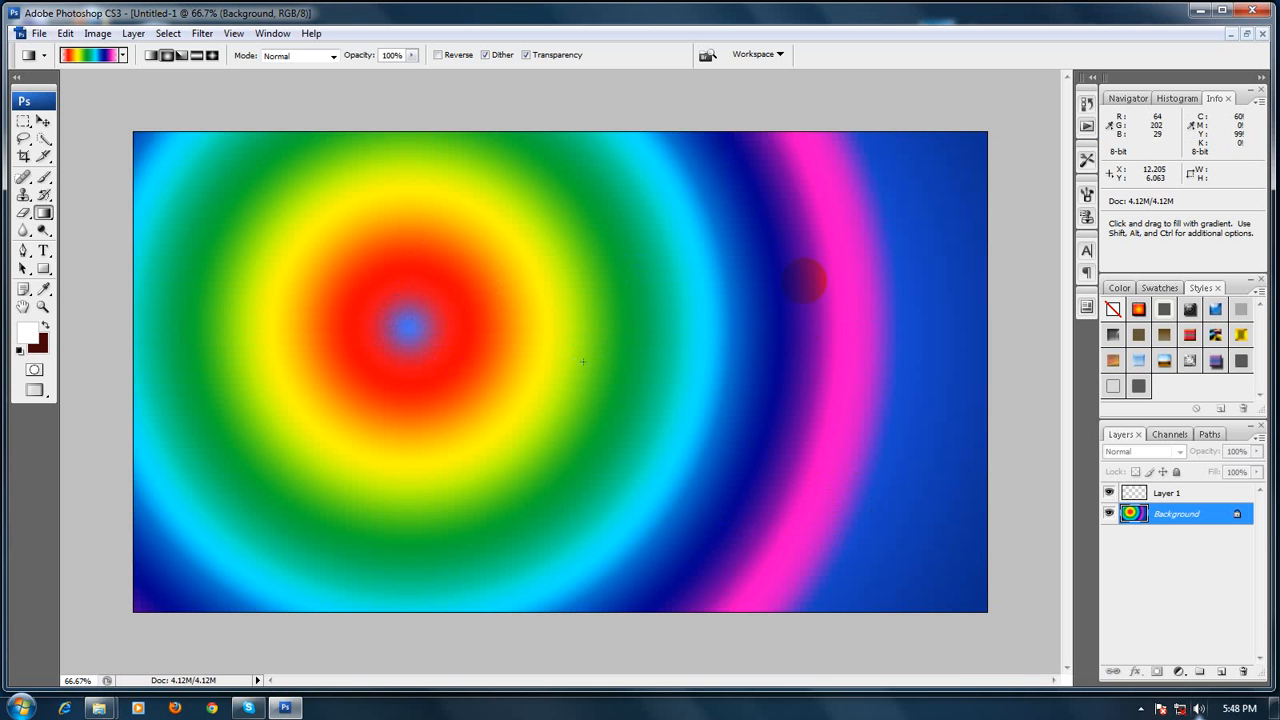
{"action": "key", "text": "ctrl+z"}
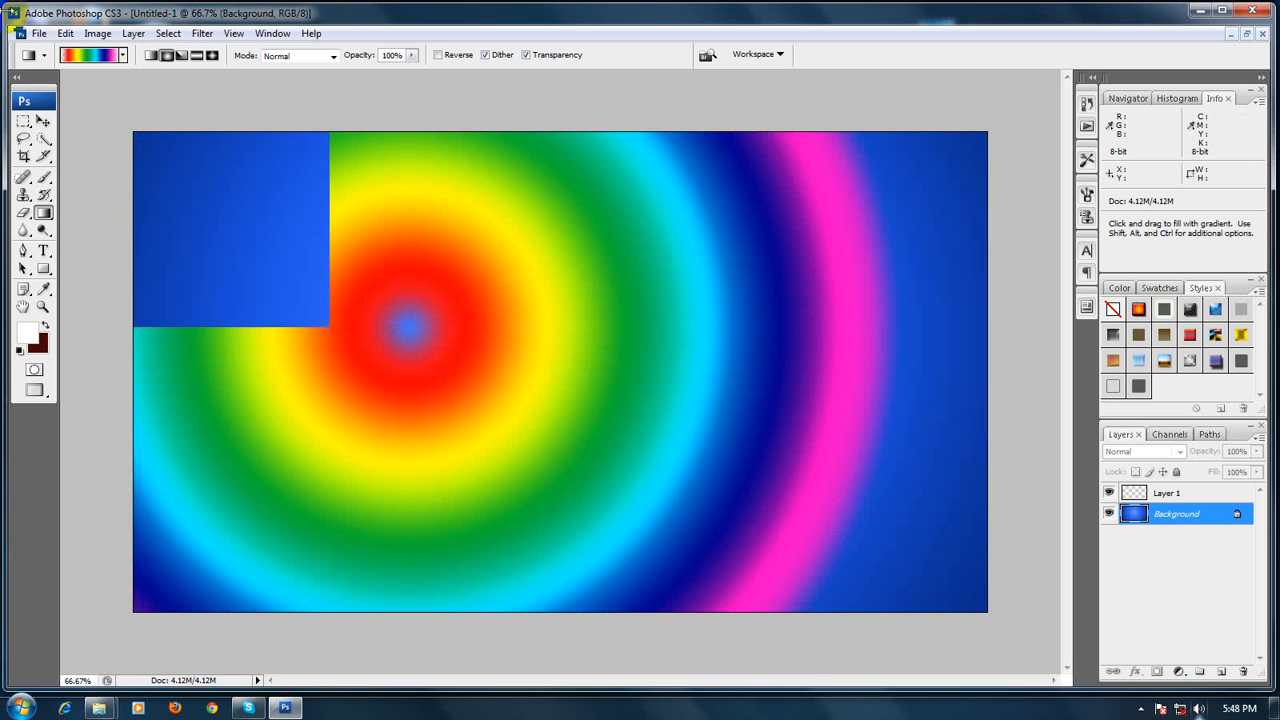
Choose the Foreground to Background gradient and try it as a radial fill from the canvas centre towards the right edge
{"action": "left_click", "coordinate": [123, 57]}
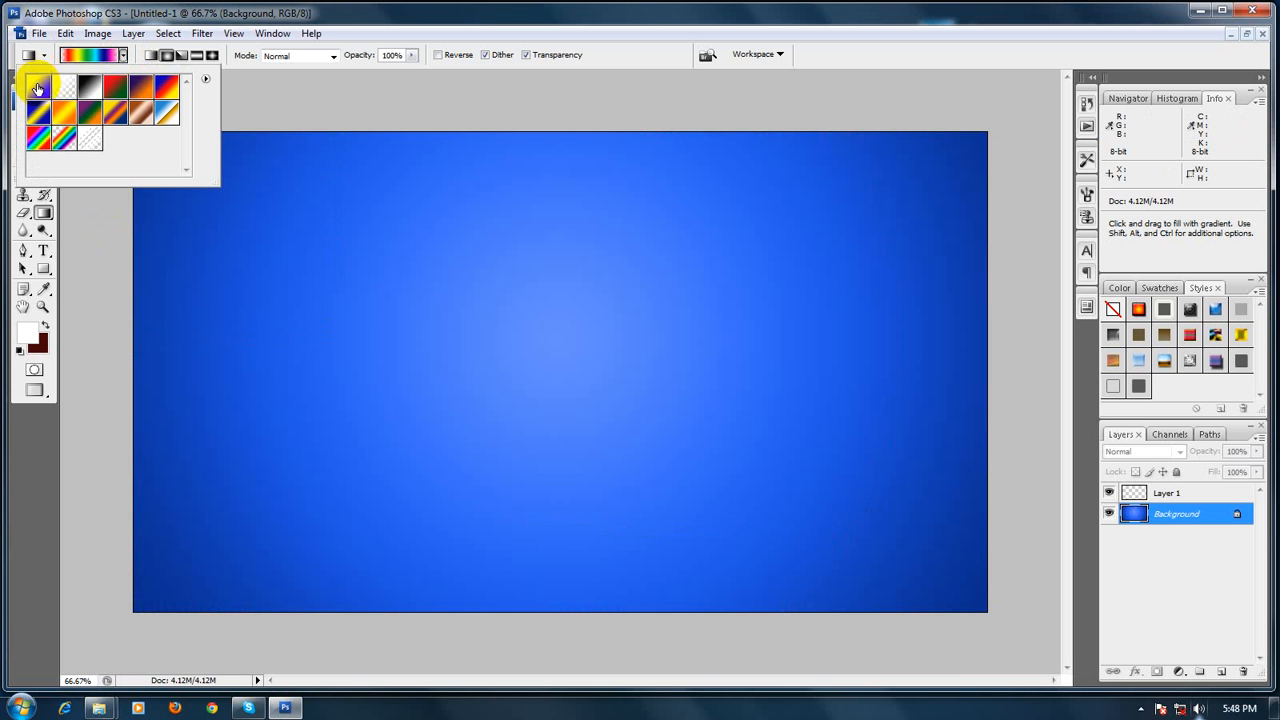
{"action": "double_click", "coordinate": [37, 88]}
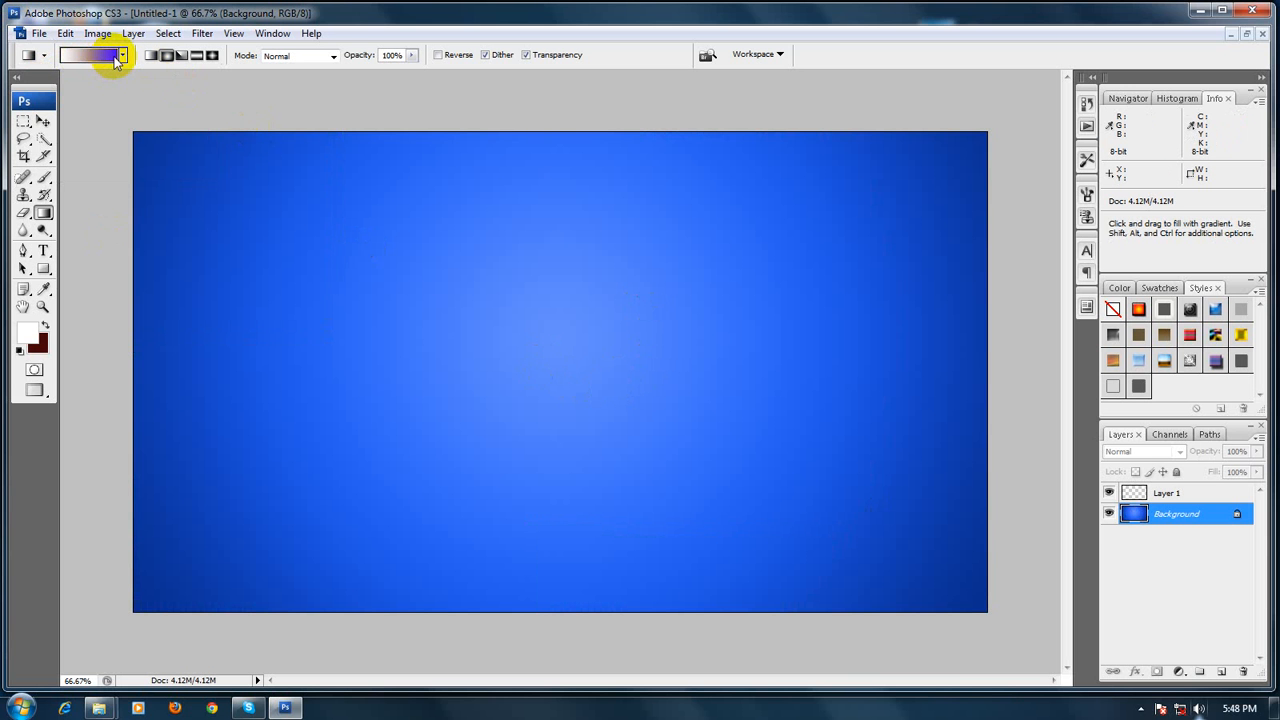
{"action": "left_click_drag", "start_coordinate": [545, 343], "coordinate": [943, 347]}
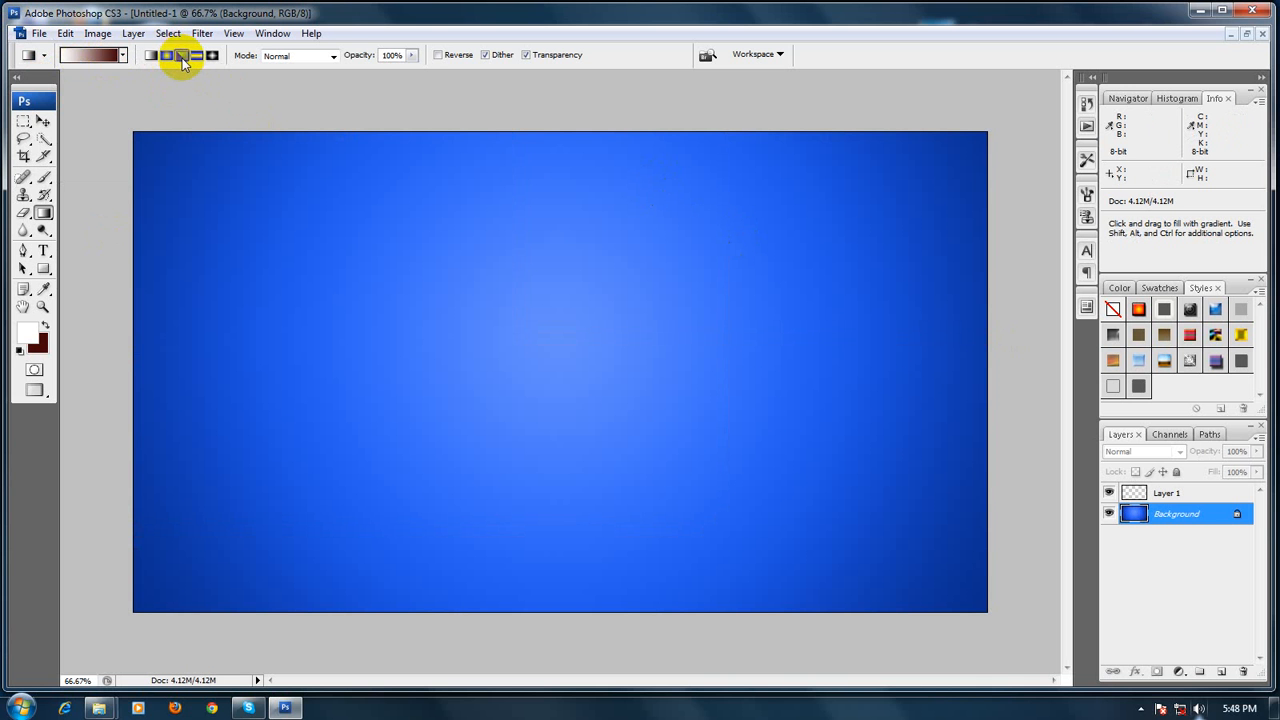
Switch the gradient style to angle, try a diagonal fill from the canvas centre towards the upper right, and undo it
{"action": "left_click", "coordinate": [184, 60]}
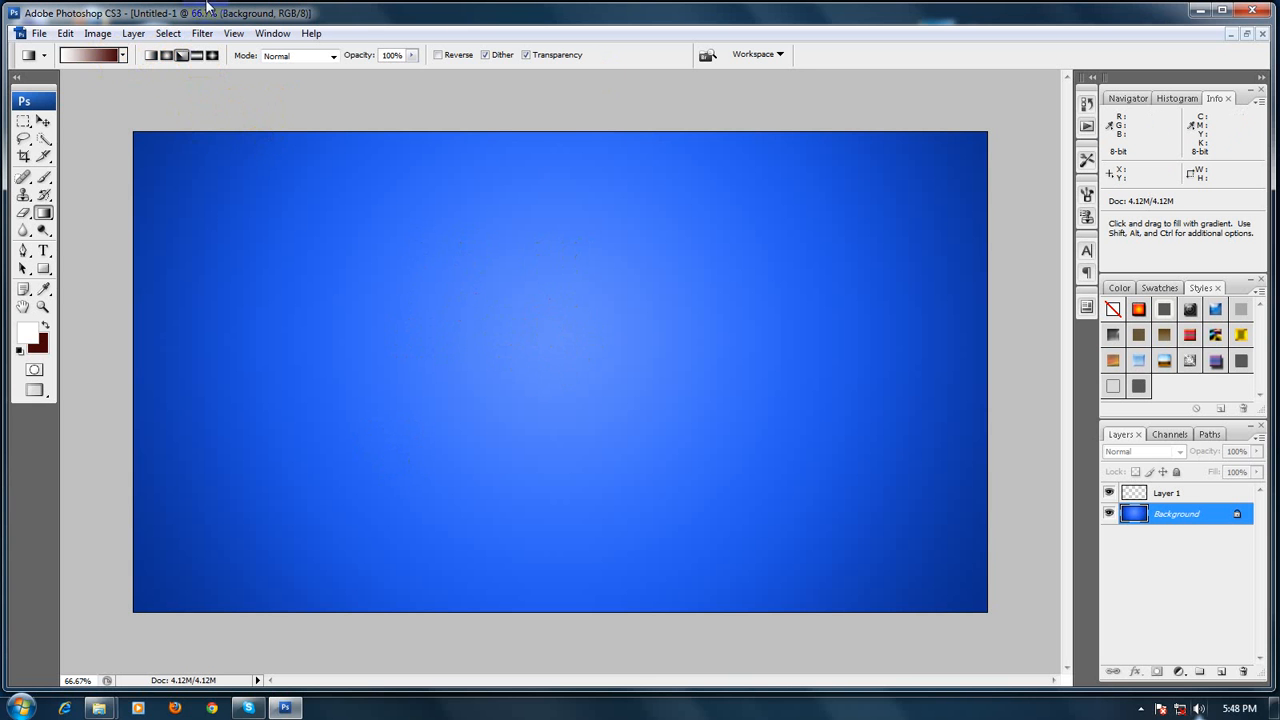
{"action": "left_click_drag", "start_coordinate": [548, 385], "coordinate": [785, 168]}
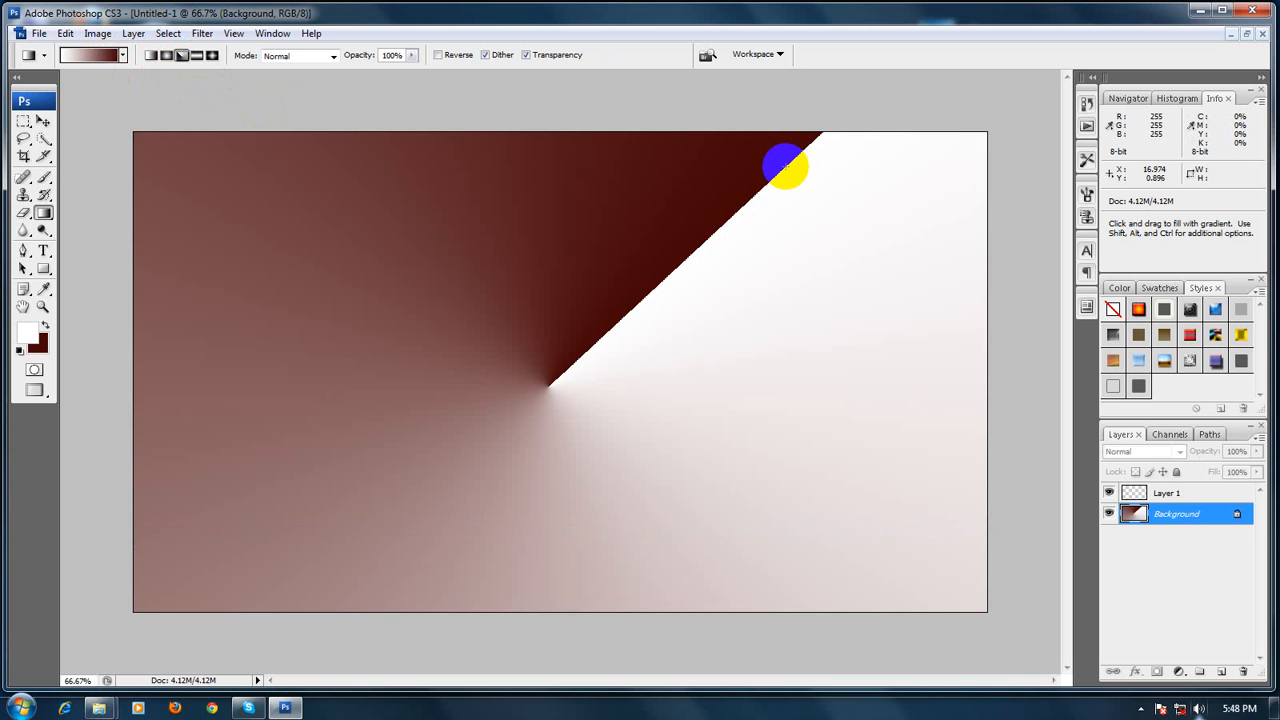
{"action": "key", "text": "ctrl+z"}
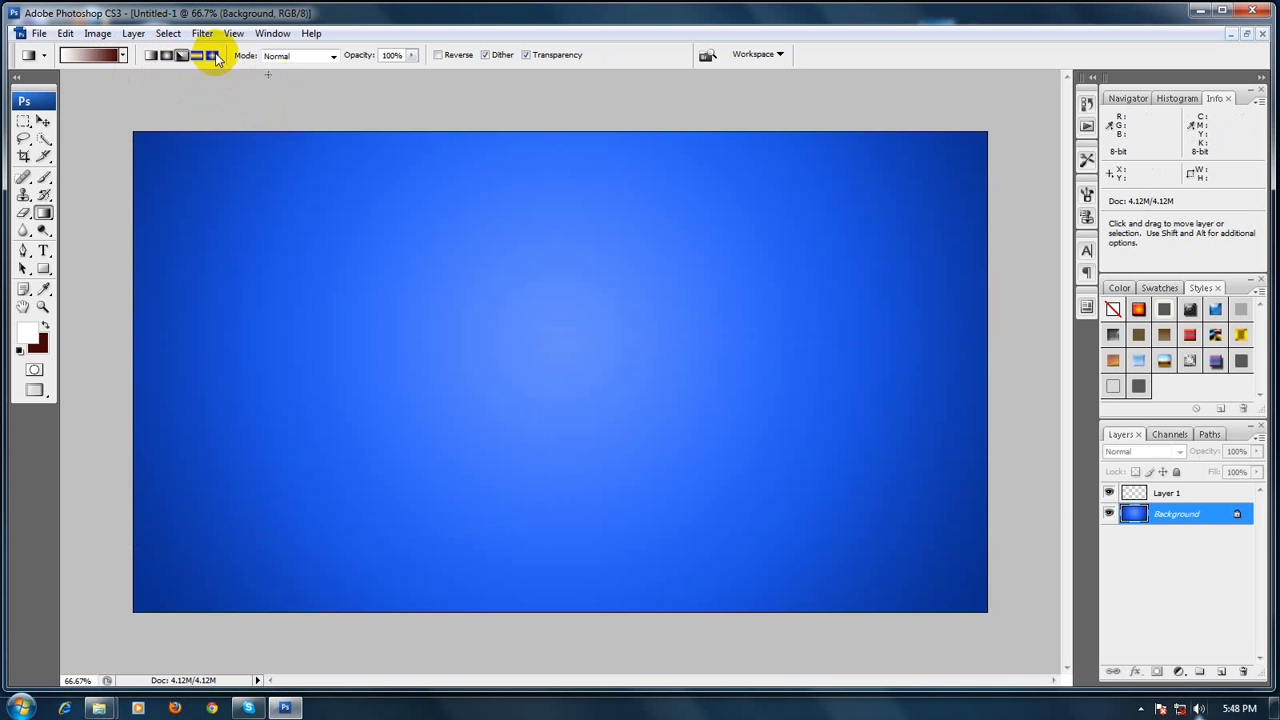
Recolour the gradient's first colour stop at 0% dark blue in the Gradient Editor
{"action": "left_click", "coordinate": [80, 64]}
{"action": "left_click", "coordinate": [738, 394]}
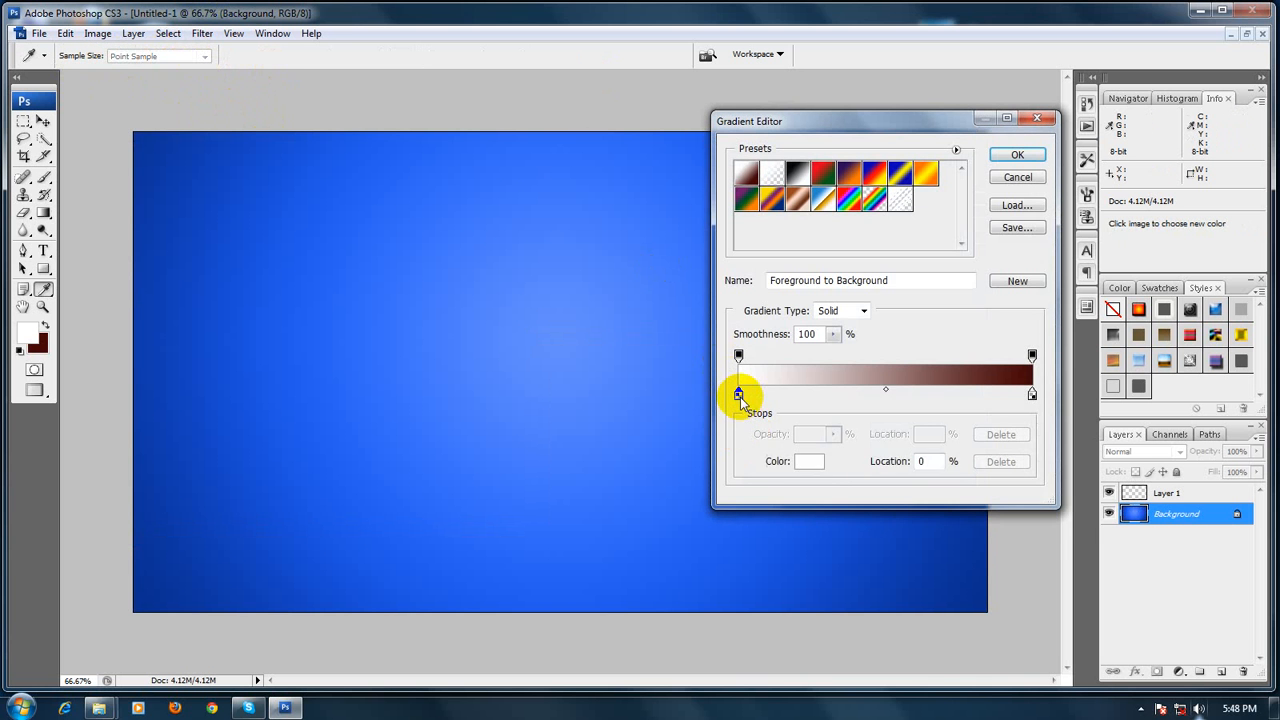
{"action": "double_click", "coordinate": [738, 394]}
{"action": "left_click", "coordinate": [923, 392]}
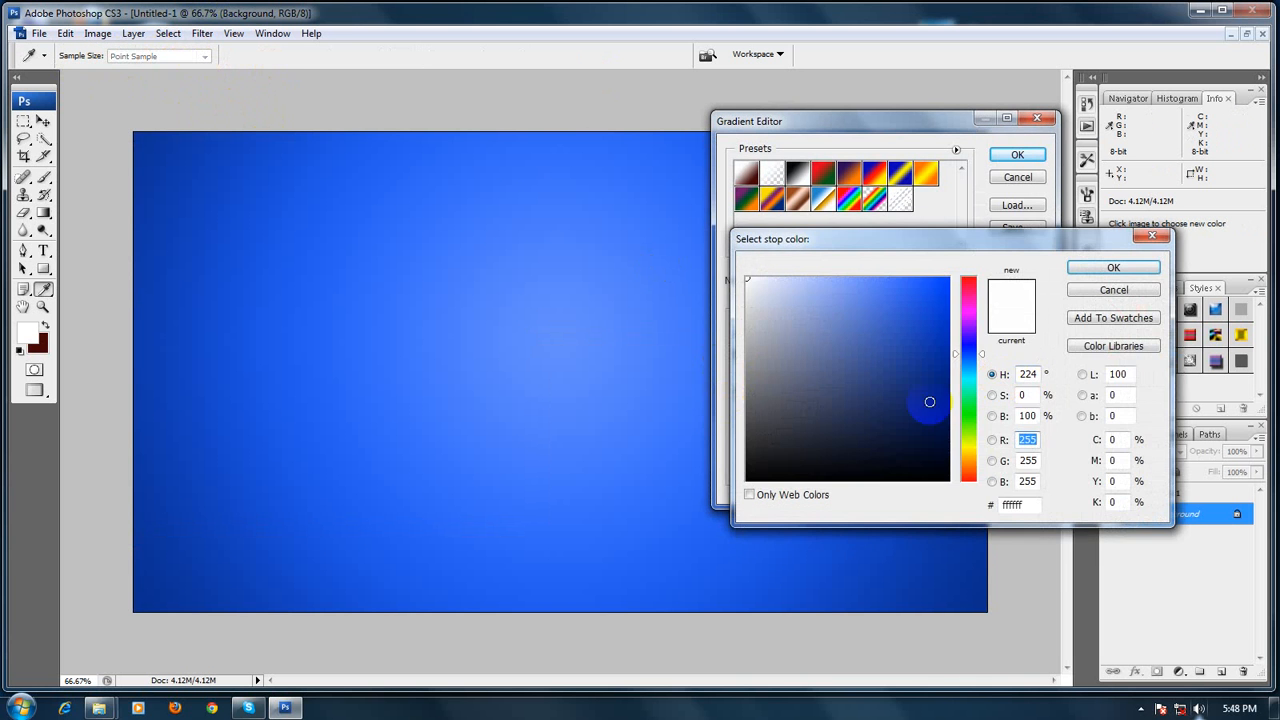
{"action": "left_click", "coordinate": [1110, 268]}
Add a colour stop at 25% to the gradient and colour it pinkish red (#f70f5b)
{"action": "left_click", "coordinate": [812, 394]}
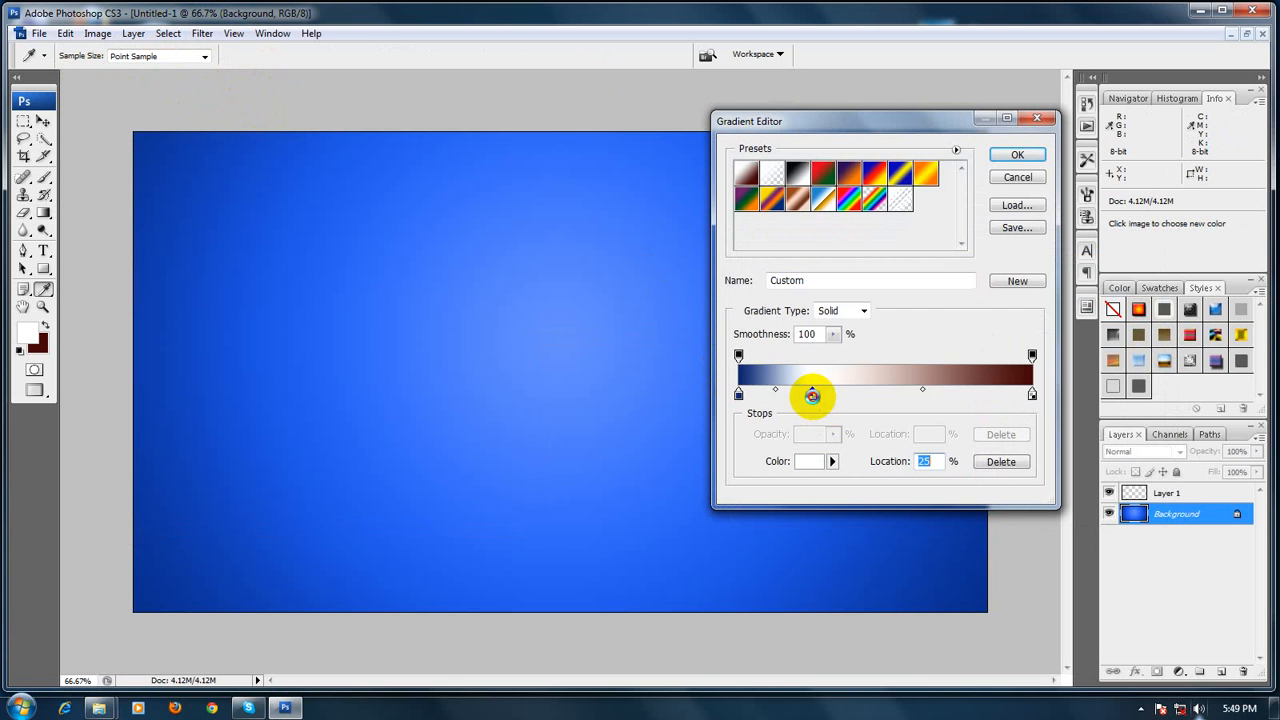
{"action": "double_click", "coordinate": [812, 394]}
{"action": "left_click", "coordinate": [968, 288]}
{"action": "left_click", "coordinate": [937, 284]}
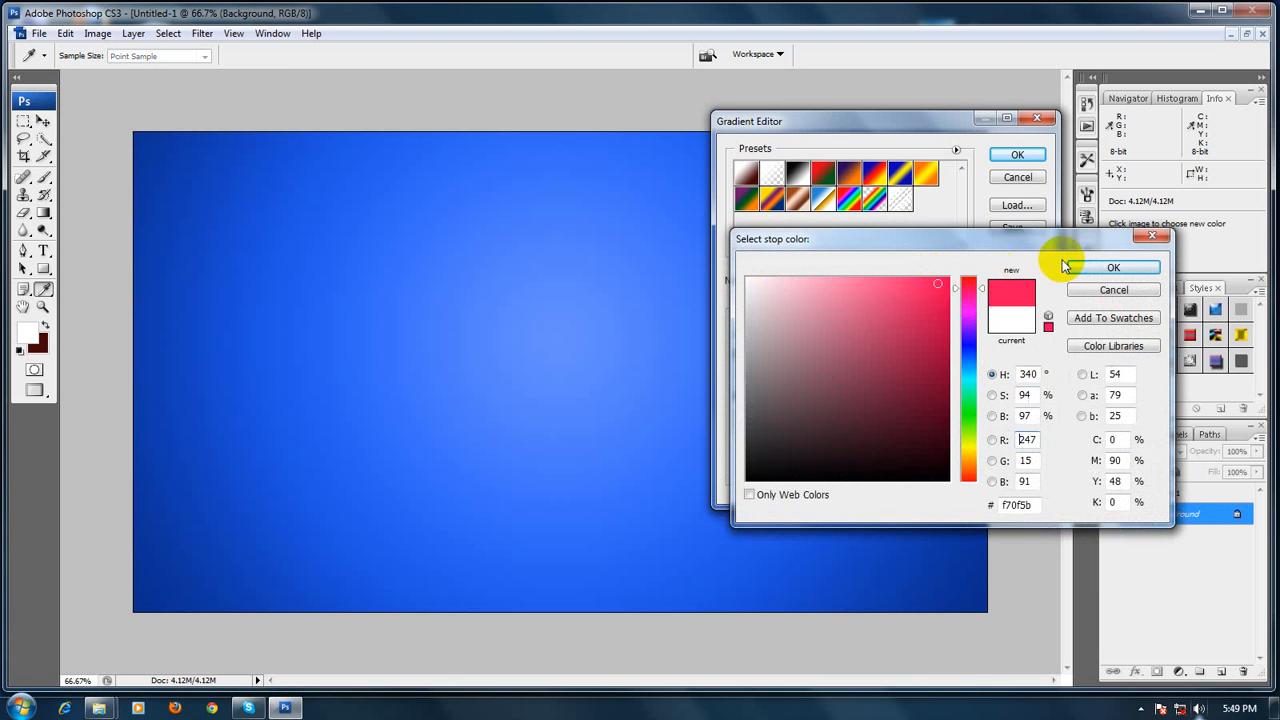
{"action": "left_click", "coordinate": [1110, 268]}
Add a green colour stop at 60% and a white one at 79%, and accept the custom gradient
{"action": "left_click", "coordinate": [913, 394]}
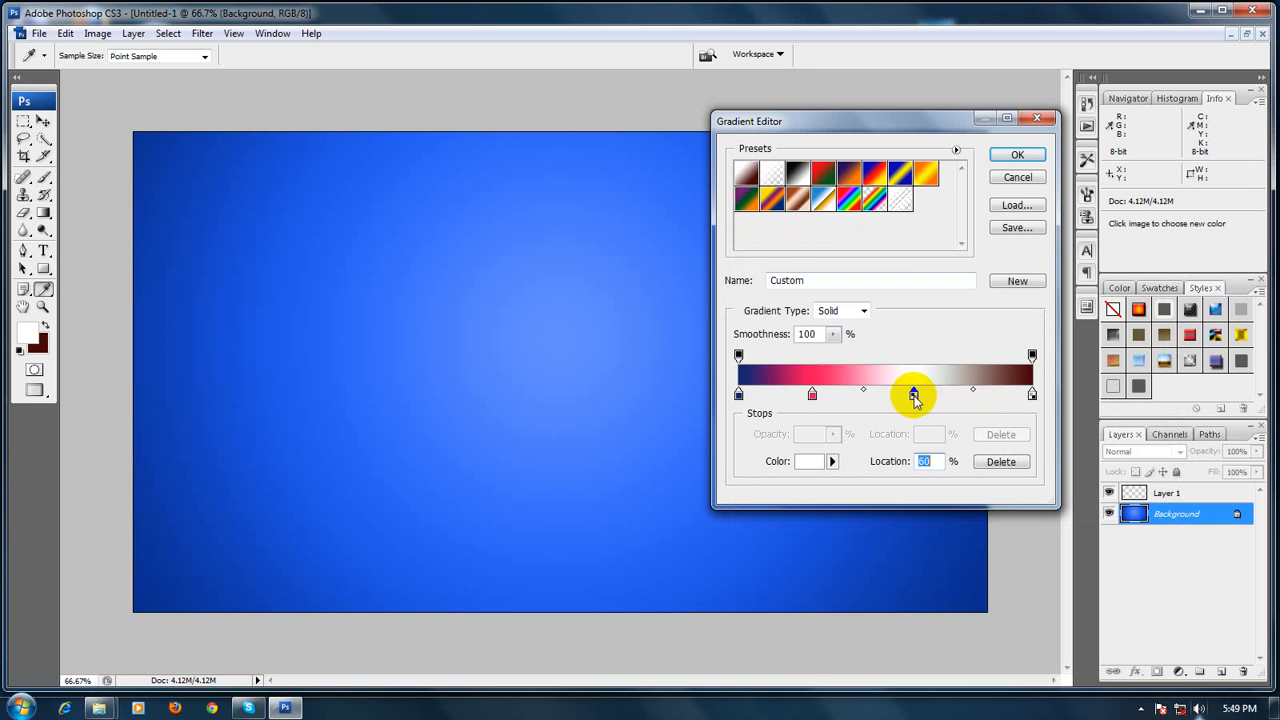
{"action": "double_click", "coordinate": [913, 394]}
{"action": "left_click", "coordinate": [968, 406]}
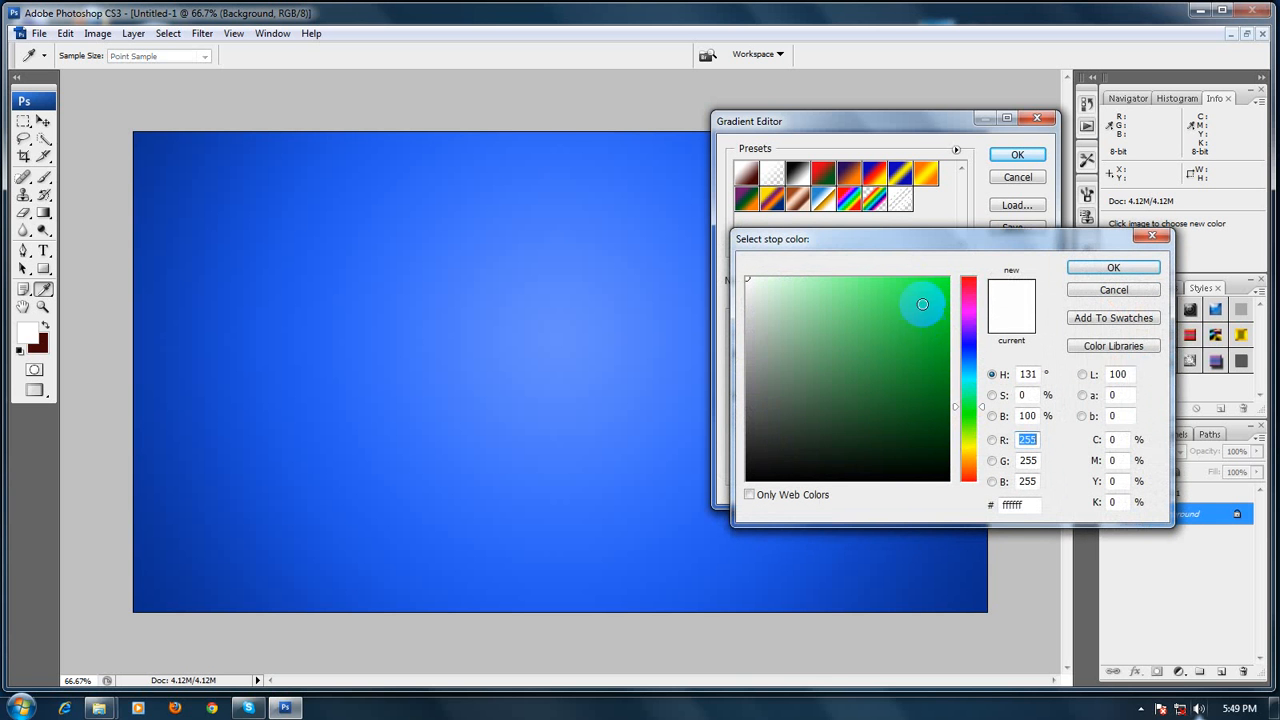
{"action": "left_click", "coordinate": [922, 304]}
{"action": "left_click", "coordinate": [1100, 268]}
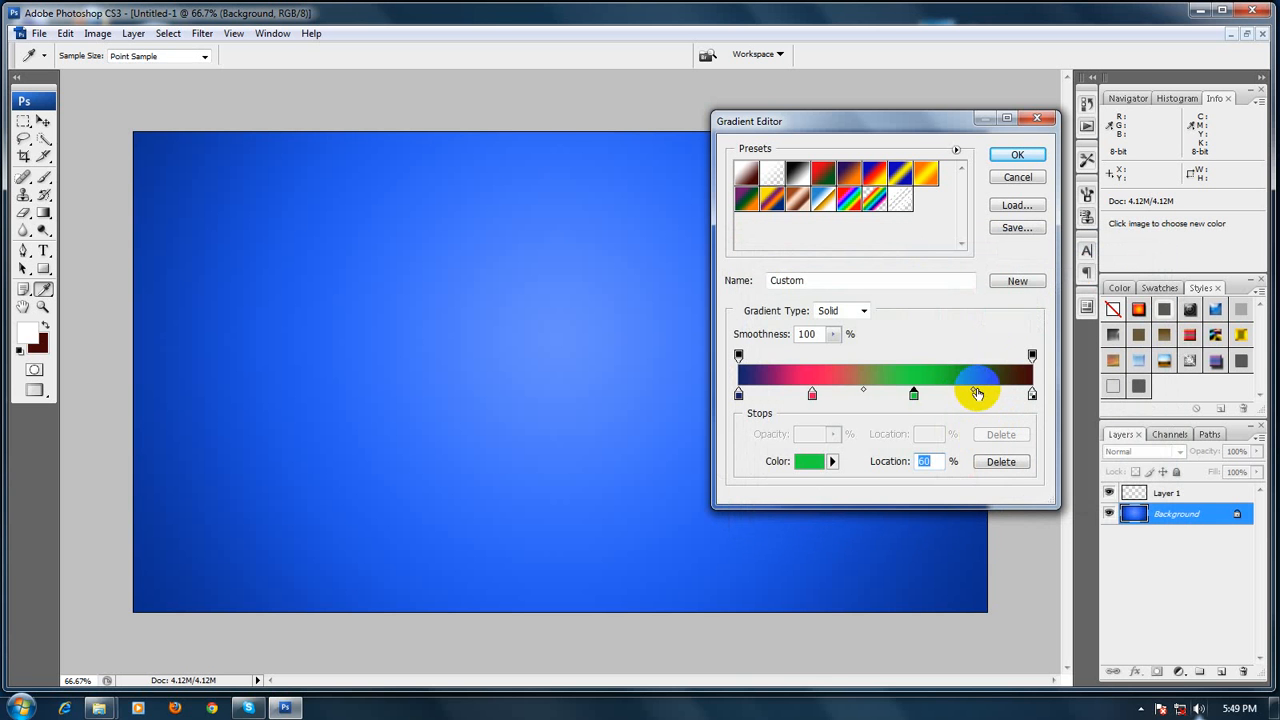
{"action": "left_click", "coordinate": [971, 396]}
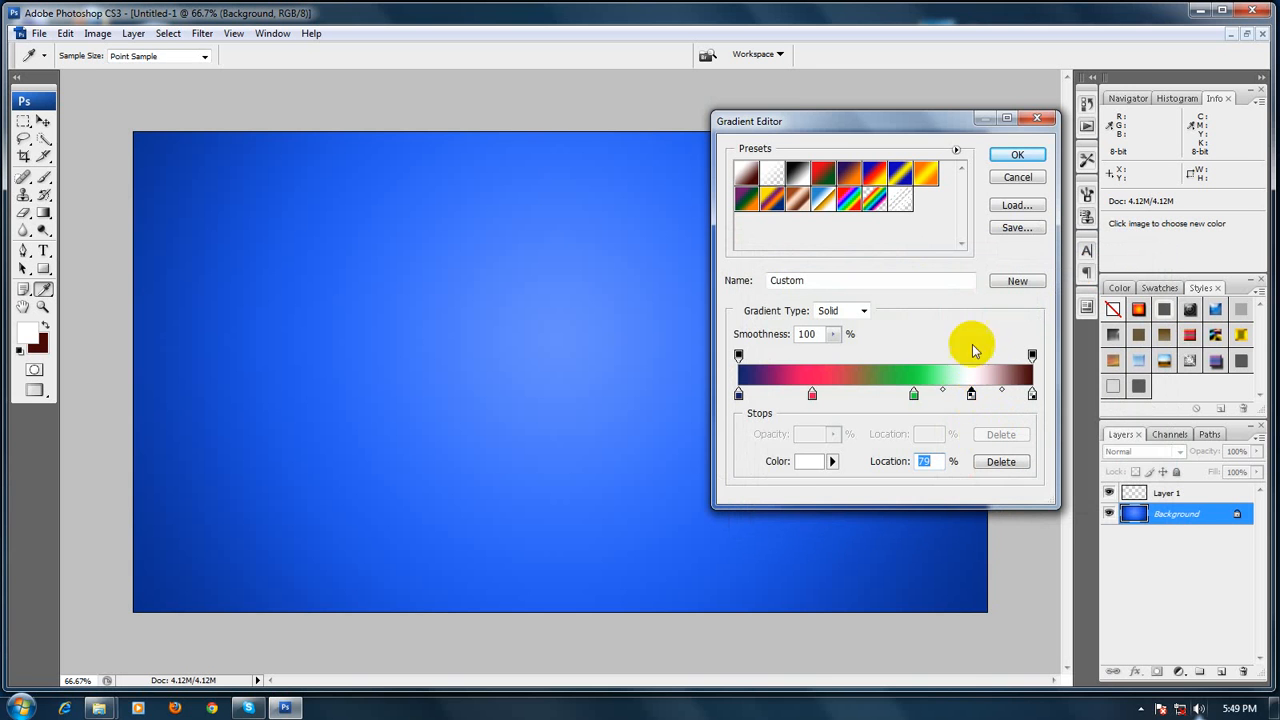
{"action": "left_click", "coordinate": [1012, 155]}
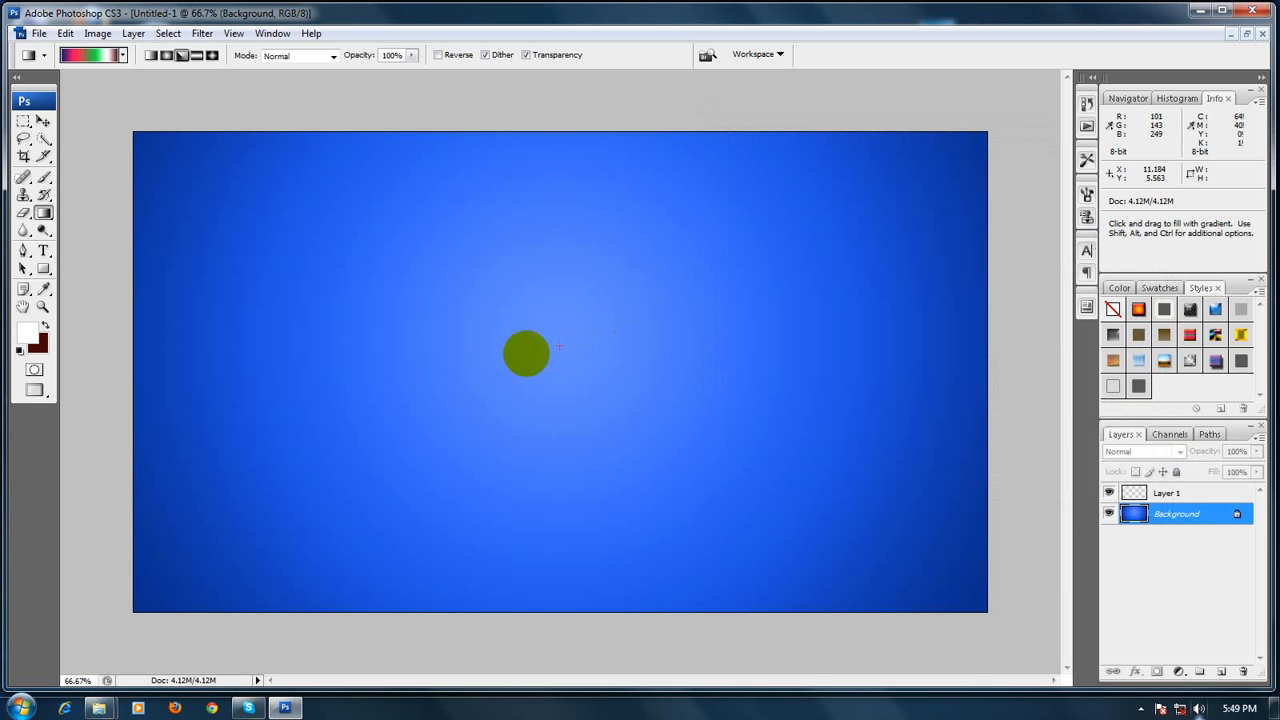
Try two diagonal angle fills of the custom gradient from near the canvas centre to the upper right, undoing the first
{"action": "left_click_drag", "start_coordinate": [502, 359], "coordinate": [816, 127]}
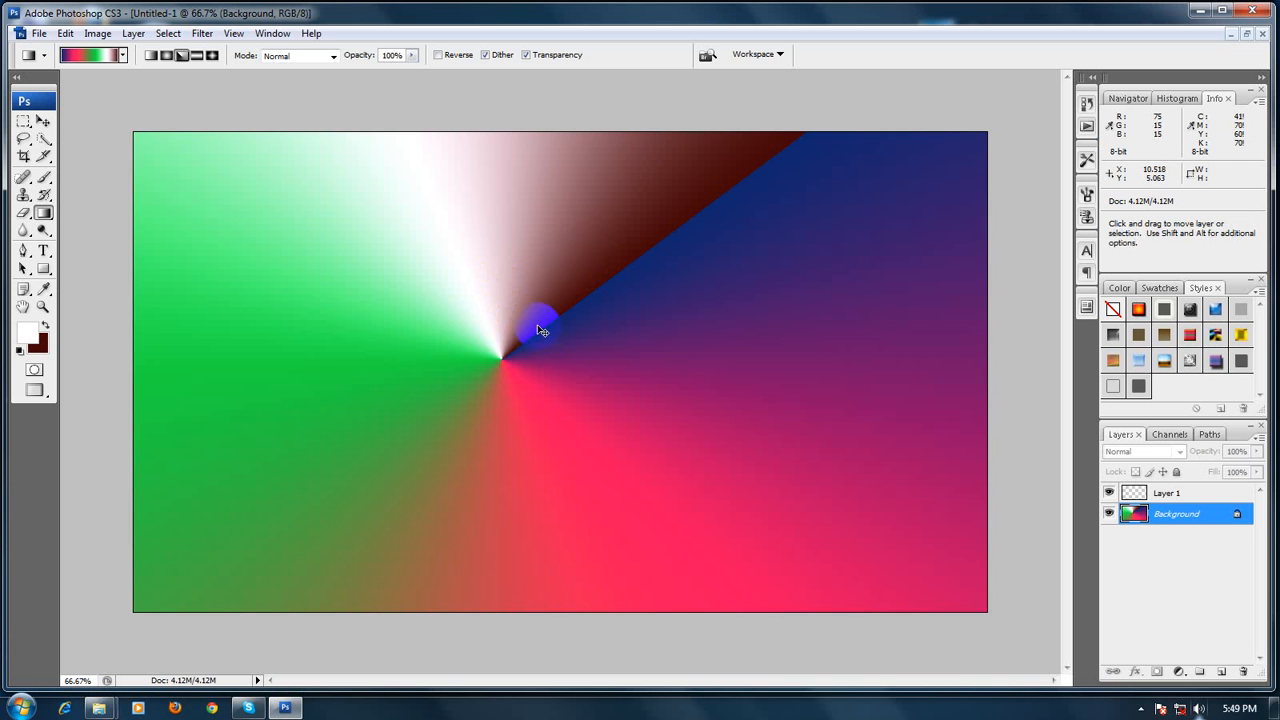
{"action": "key", "text": "ctrl+z"}
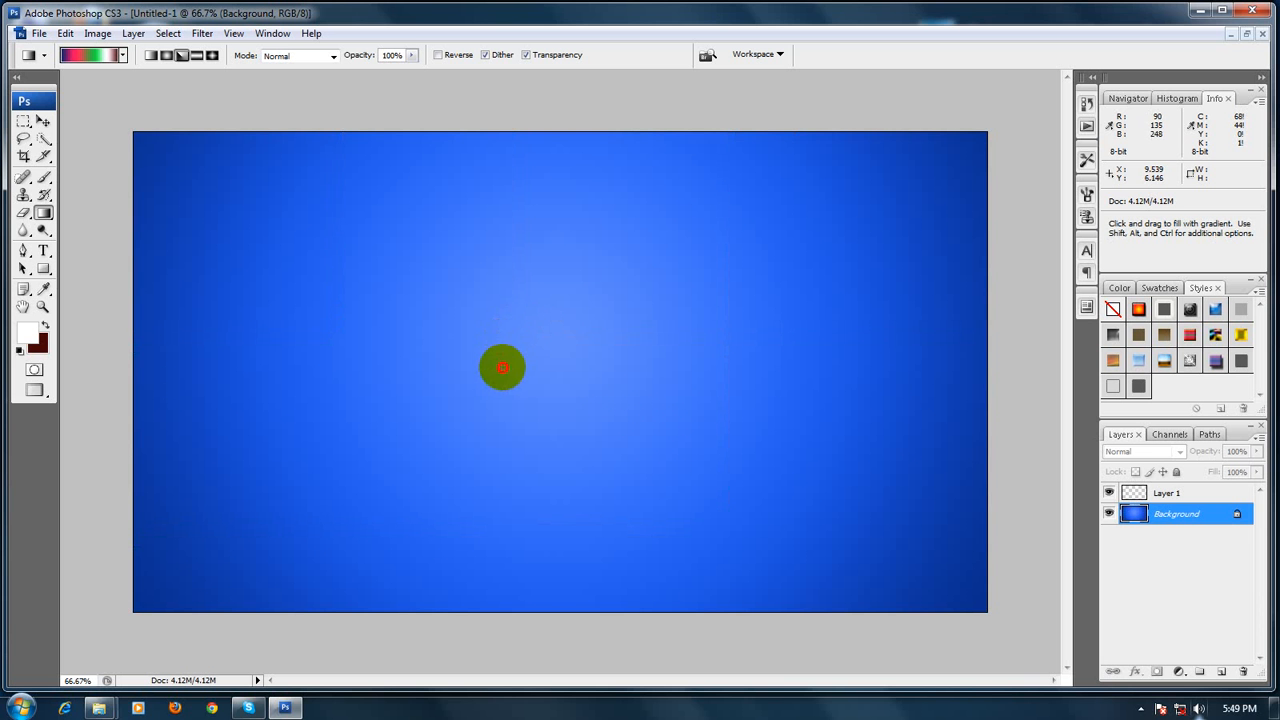
{"action": "left_click_drag", "start_coordinate": [502, 367], "coordinate": [765, 129]}
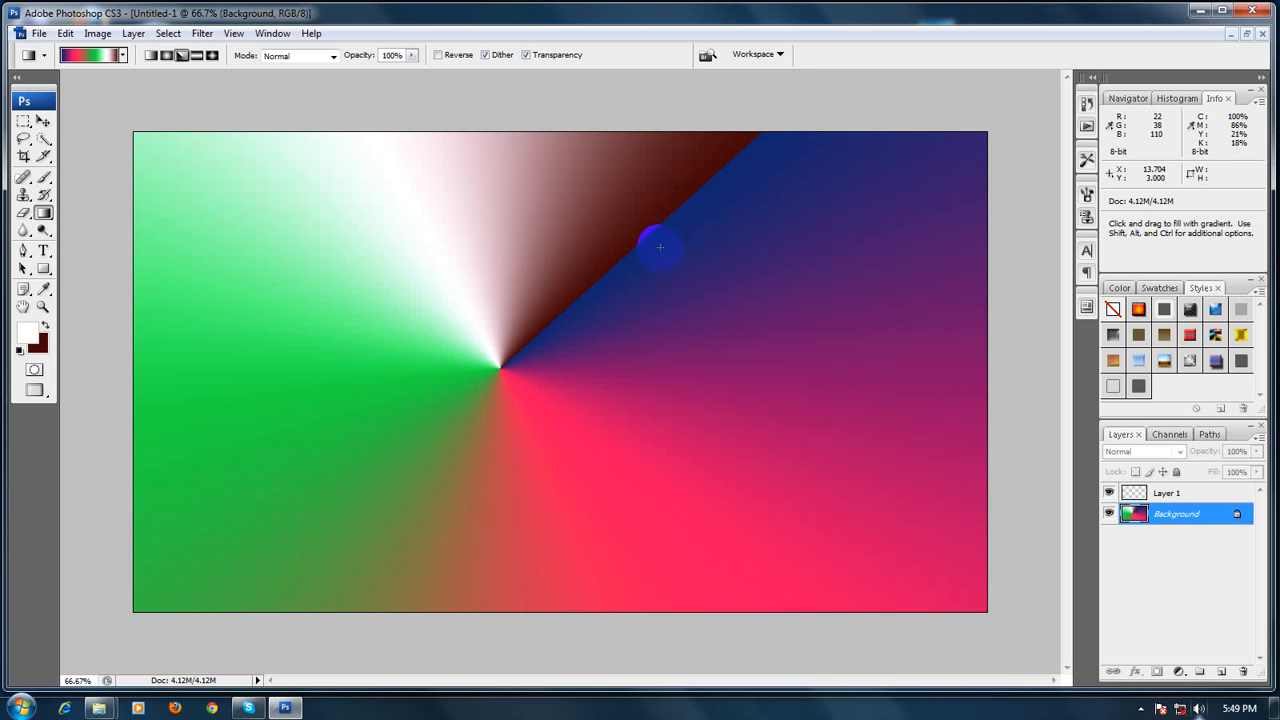
Remove the custom gradient's dark brown end stop, and try a dark blue stop at 99% before deleting it
{"action": "left_click", "coordinate": [90, 57]}
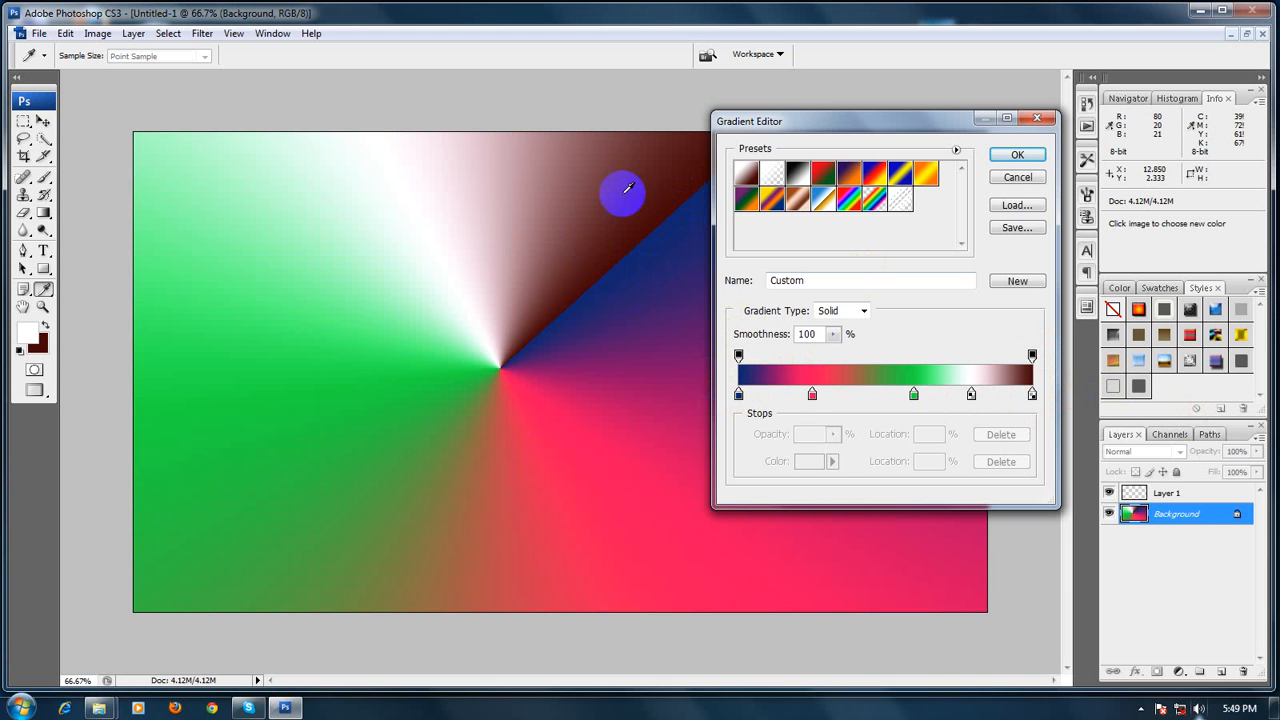
{"action": "left_click_drag", "start_coordinate": [1033, 397], "coordinate": [1046, 416]}
{"action": "left_click", "coordinate": [738, 396]}
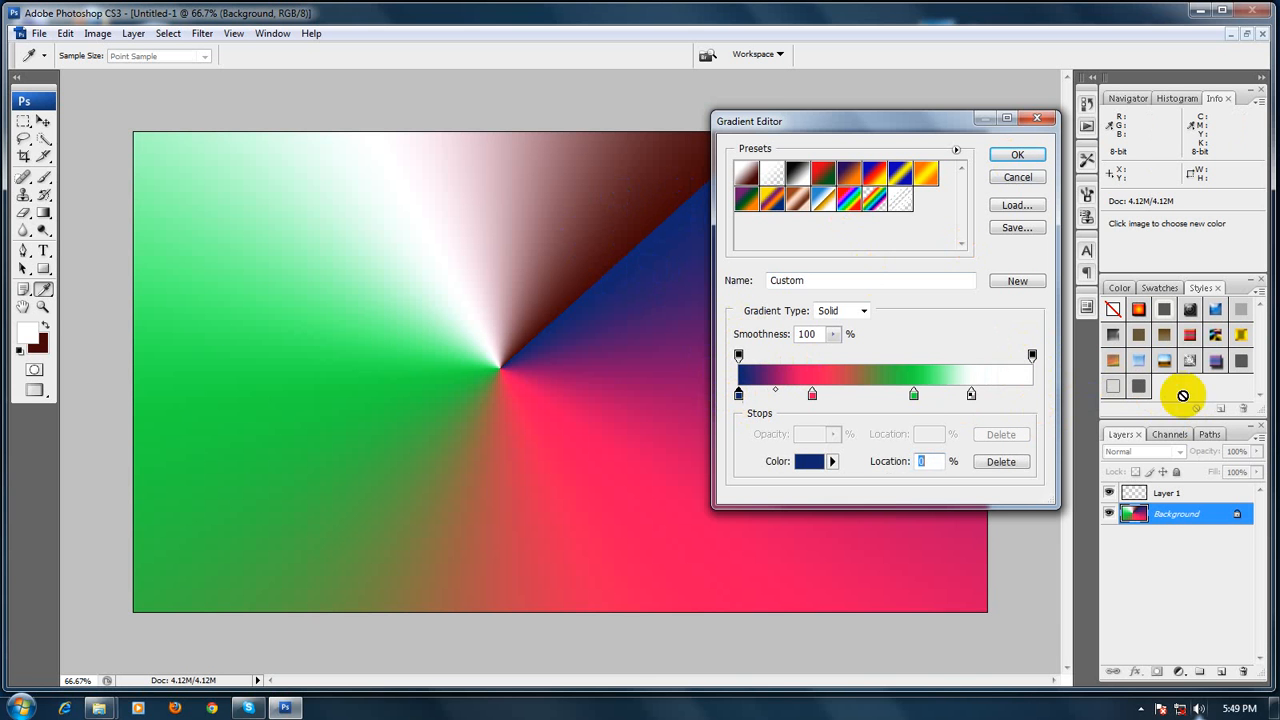
{"action": "left_click", "coordinate": [1029, 395]}
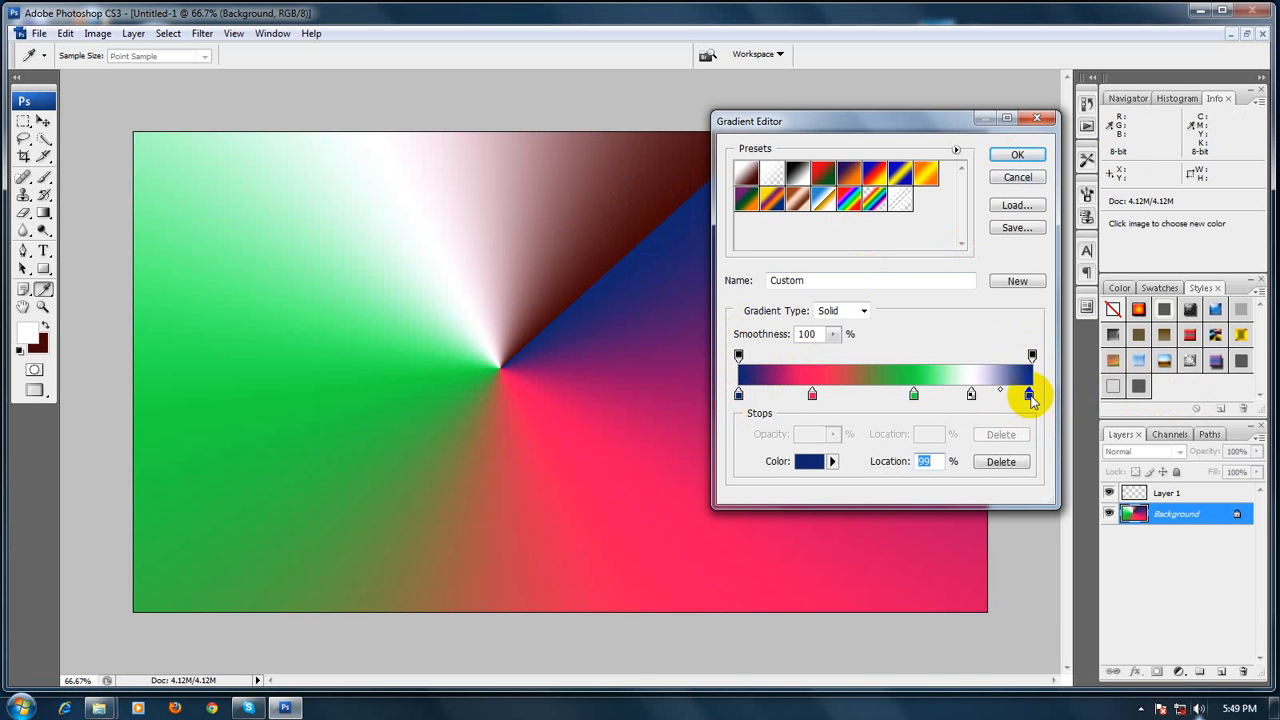
{"action": "left_click", "coordinate": [1002, 461]}
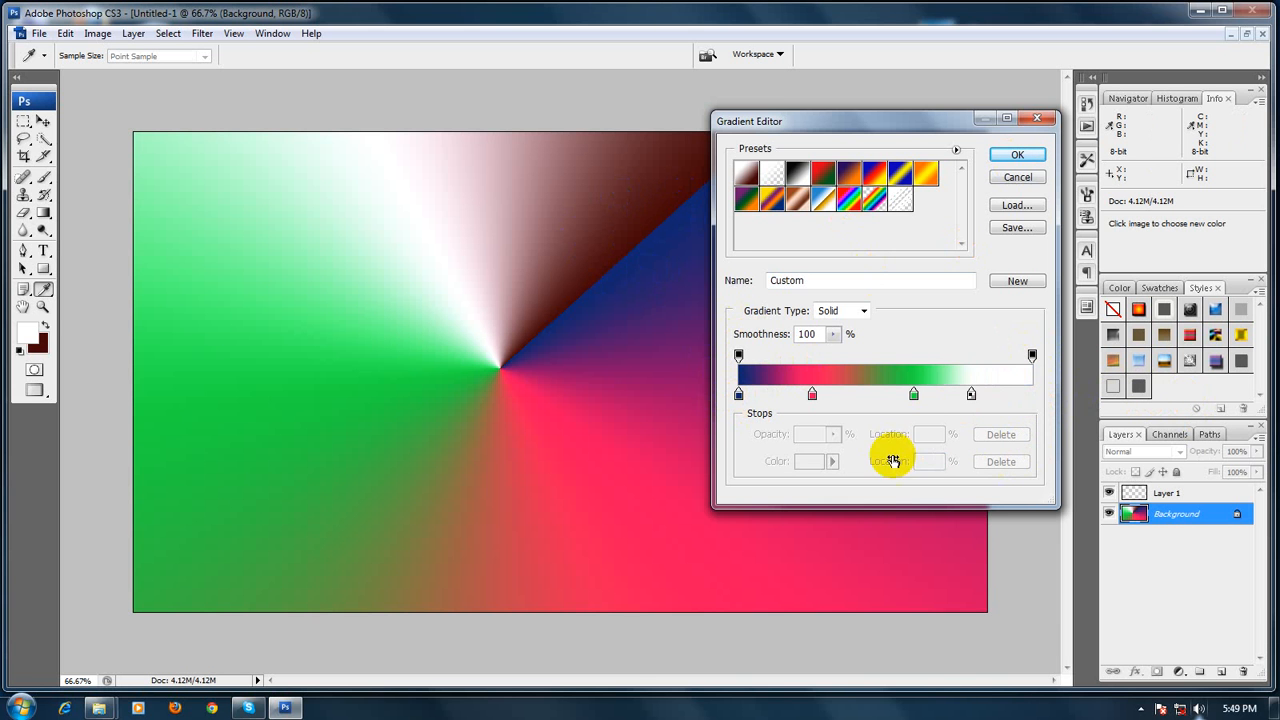
Add a second pink stop between the green and white stops and move the green stop to 51%
{"action": "left_click", "coordinate": [813, 396]}
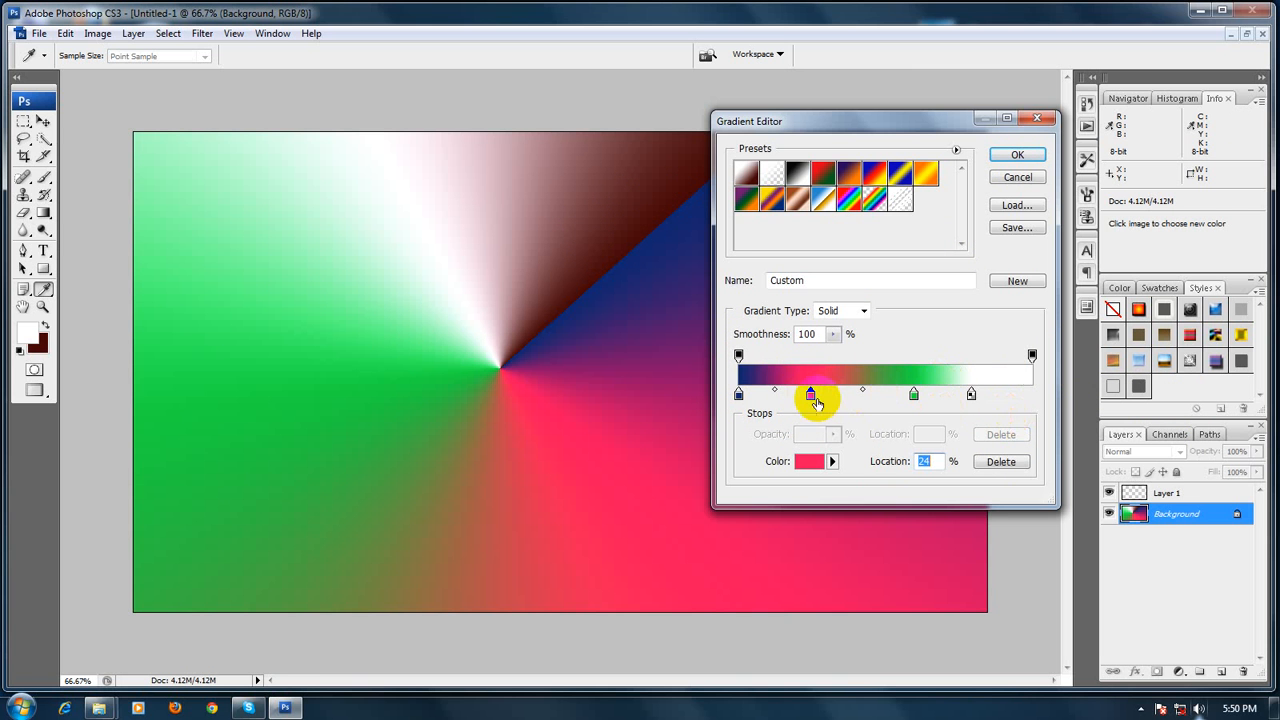
{"action": "left_click_drag", "start_coordinate": [814, 400], "coordinate": [815, 400]}
{"action": "left_click", "coordinate": [941, 401]}
{"action": "left_click_drag", "start_coordinate": [917, 398], "coordinate": [886, 398]}
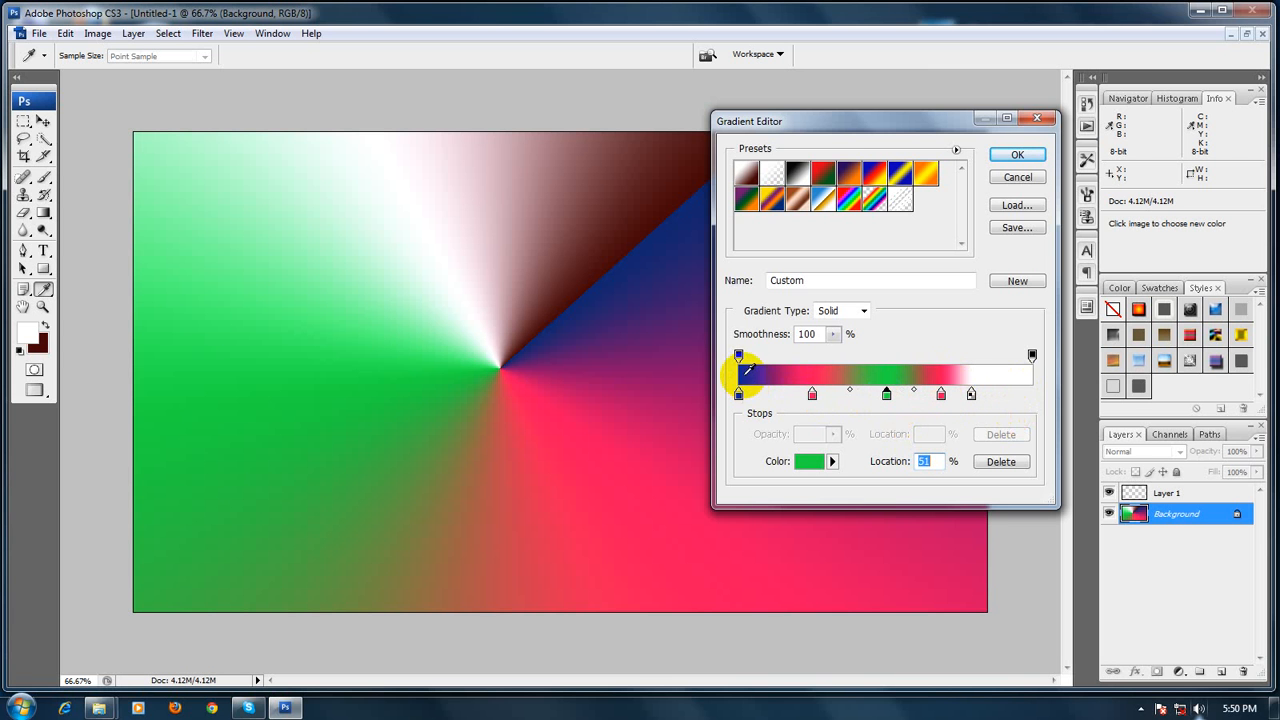
Add a dark blue end stop at 100% matching the gradient's first stop, and accept the gradient
{"action": "left_click_drag", "start_coordinate": [738, 397], "coordinate": [745, 397]}
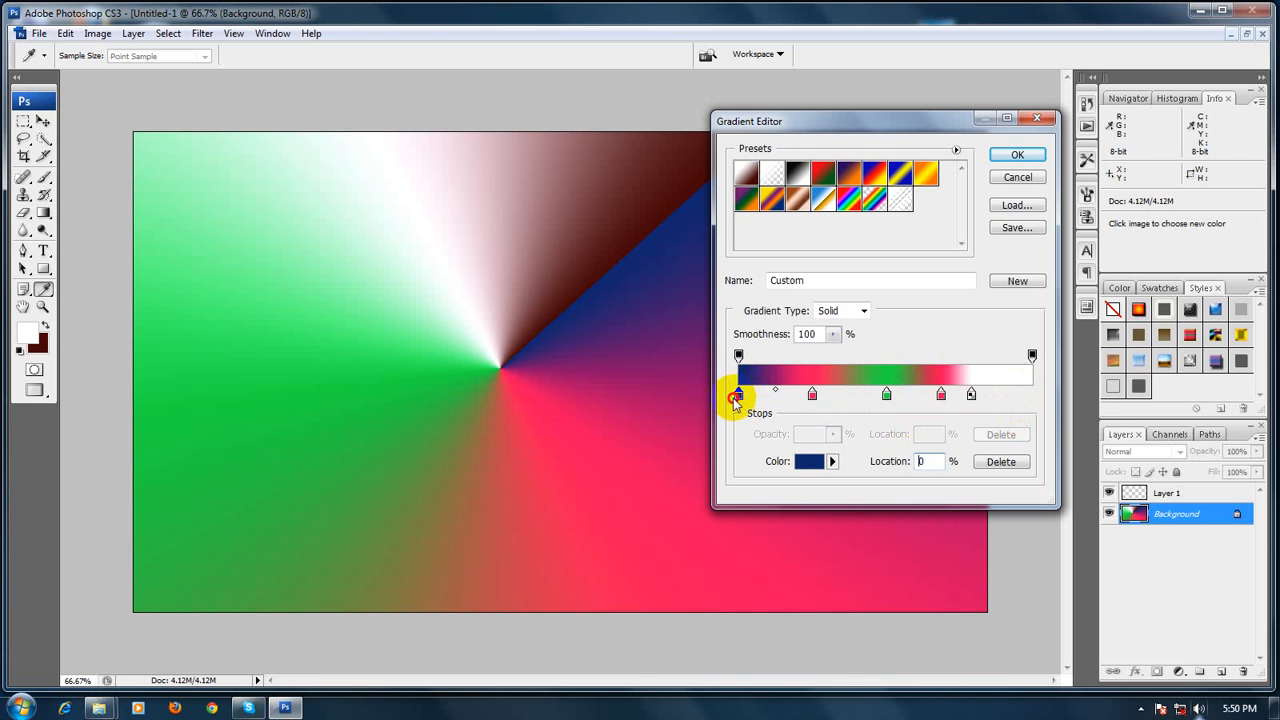
{"action": "left_click", "coordinate": [1031, 395]}
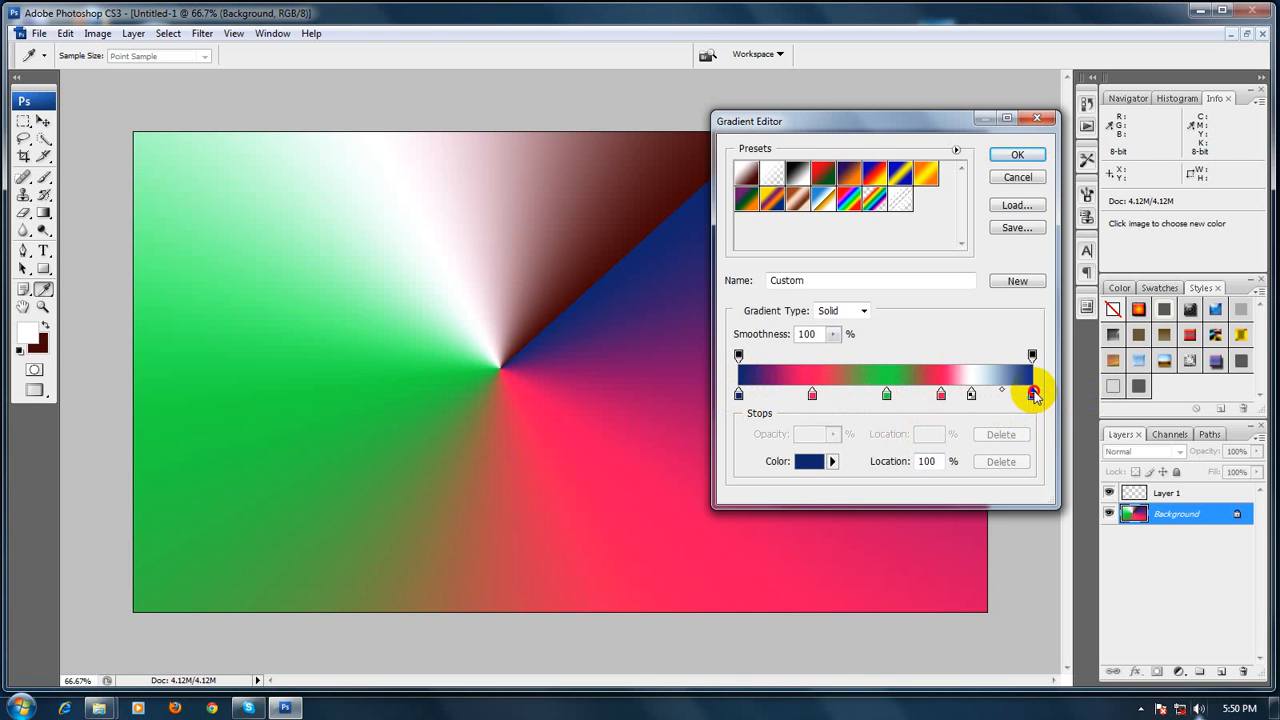
{"action": "left_click", "coordinate": [1018, 157]}
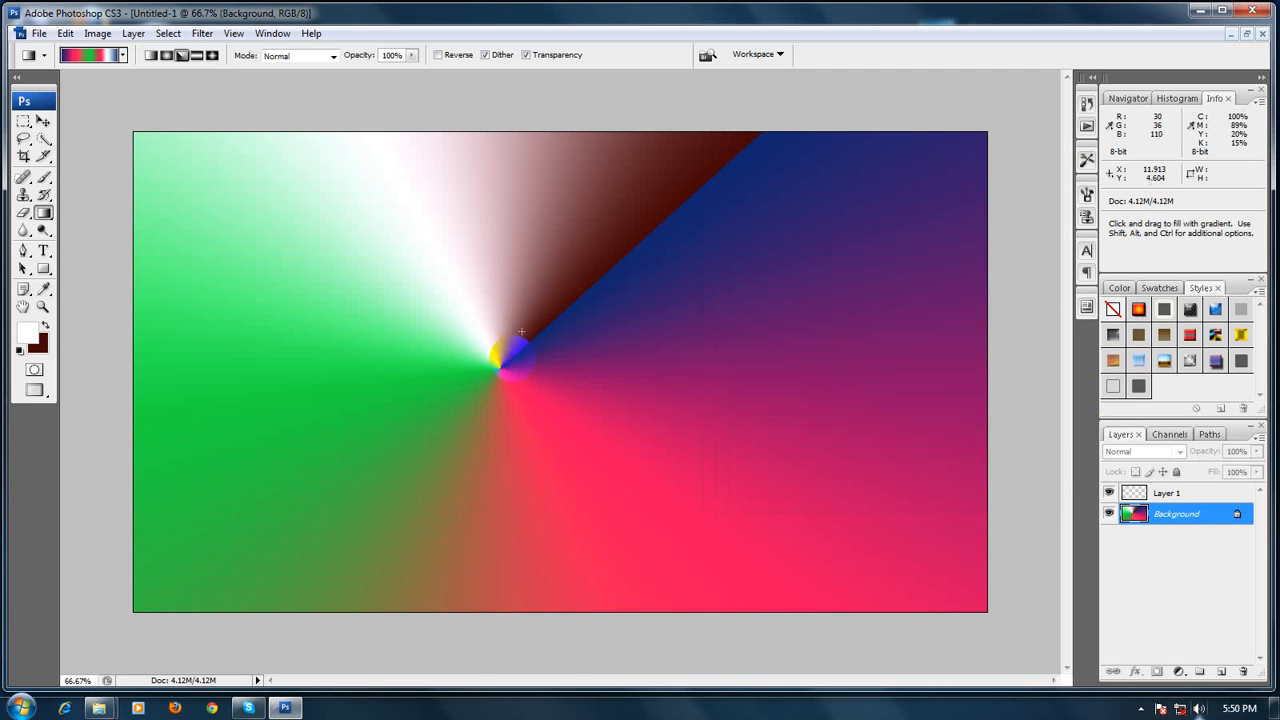
Try four angle fills of the edited gradient on the Background, each from a different centre point and direction
{"action": "left_click_drag", "start_coordinate": [491, 352], "coordinate": [505, 149]}
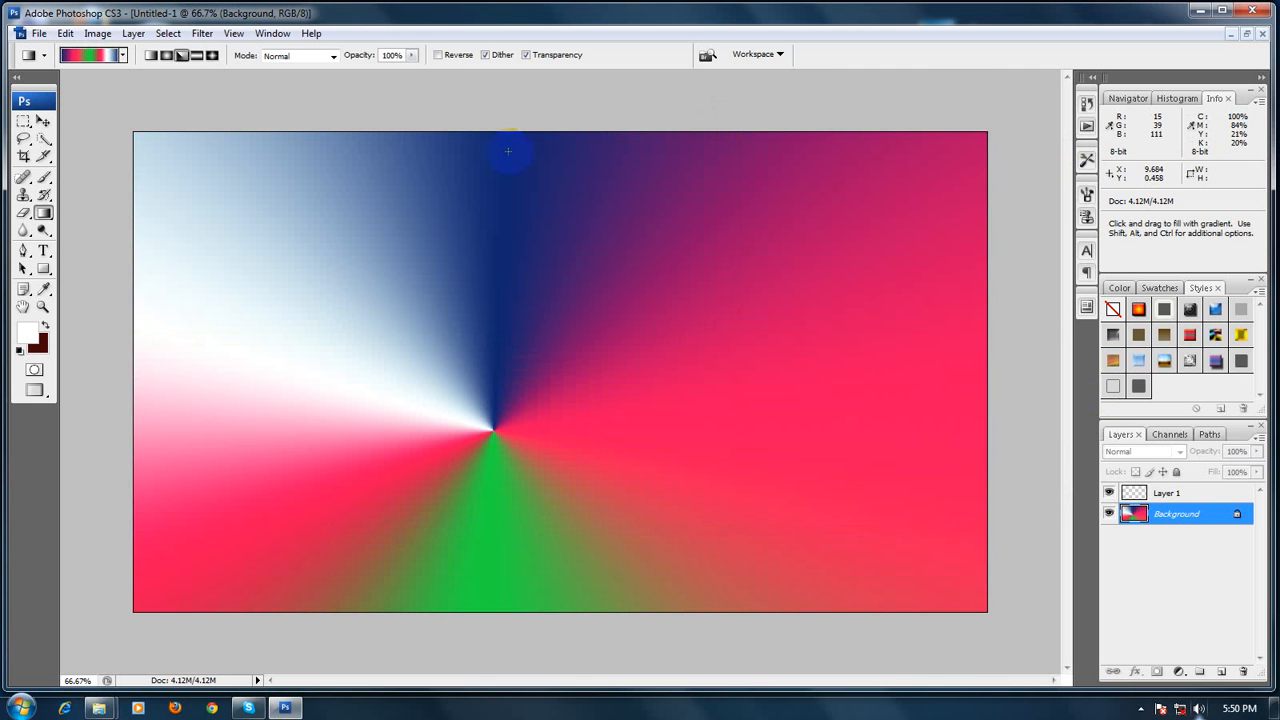
{"action": "left_click_drag", "start_coordinate": [589, 416], "coordinate": [946, 249]}
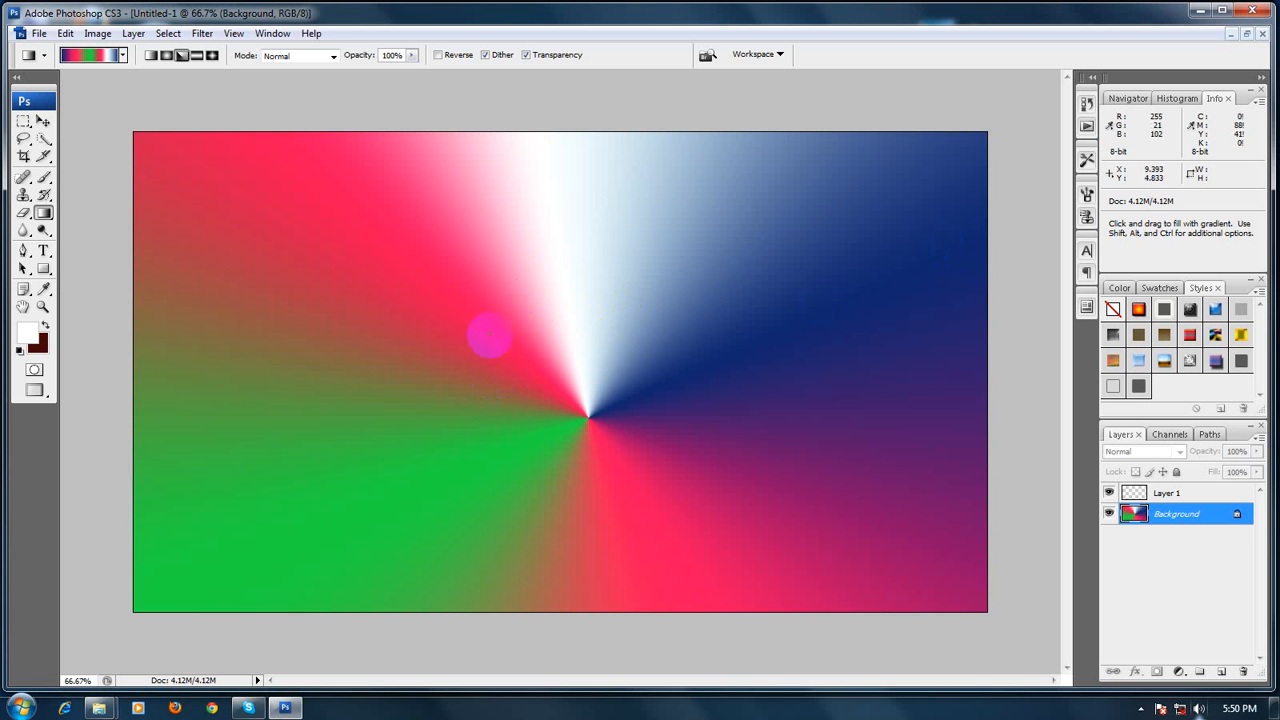
{"action": "left_click_drag", "start_coordinate": [491, 333], "coordinate": [561, 143]}
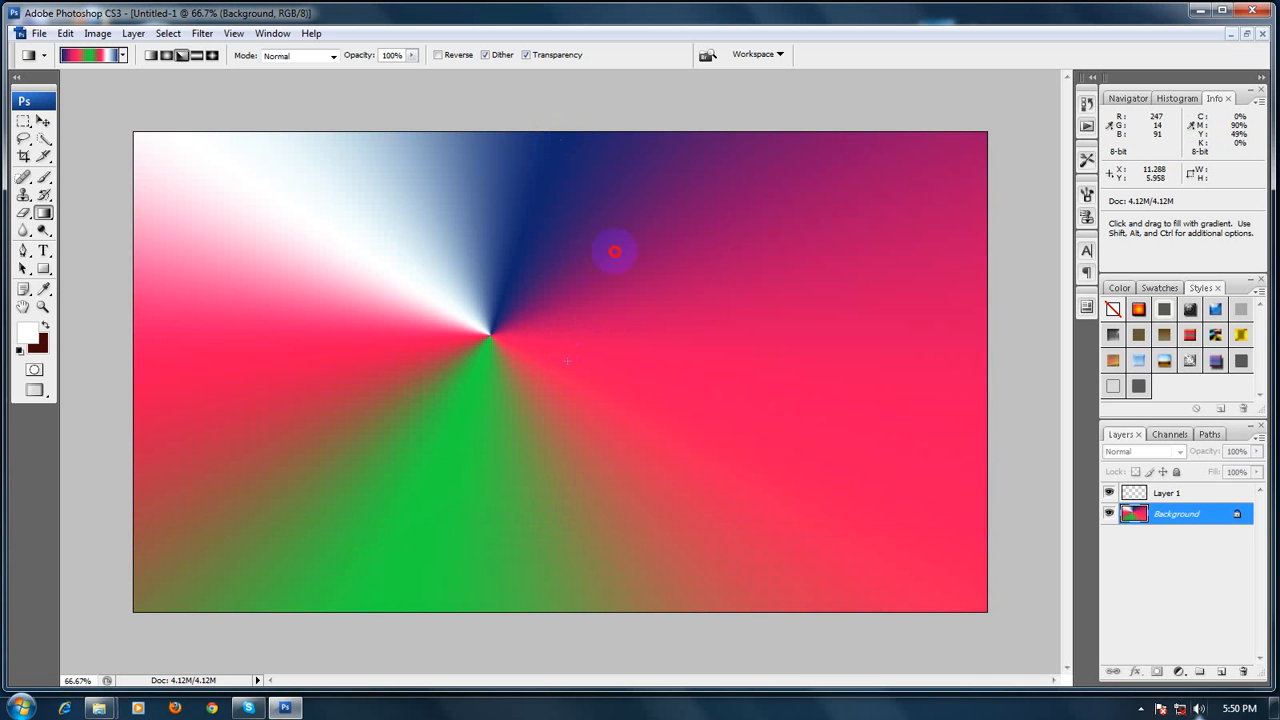
{"action": "left_click_drag", "start_coordinate": [567, 360], "coordinate": [663, 109]}
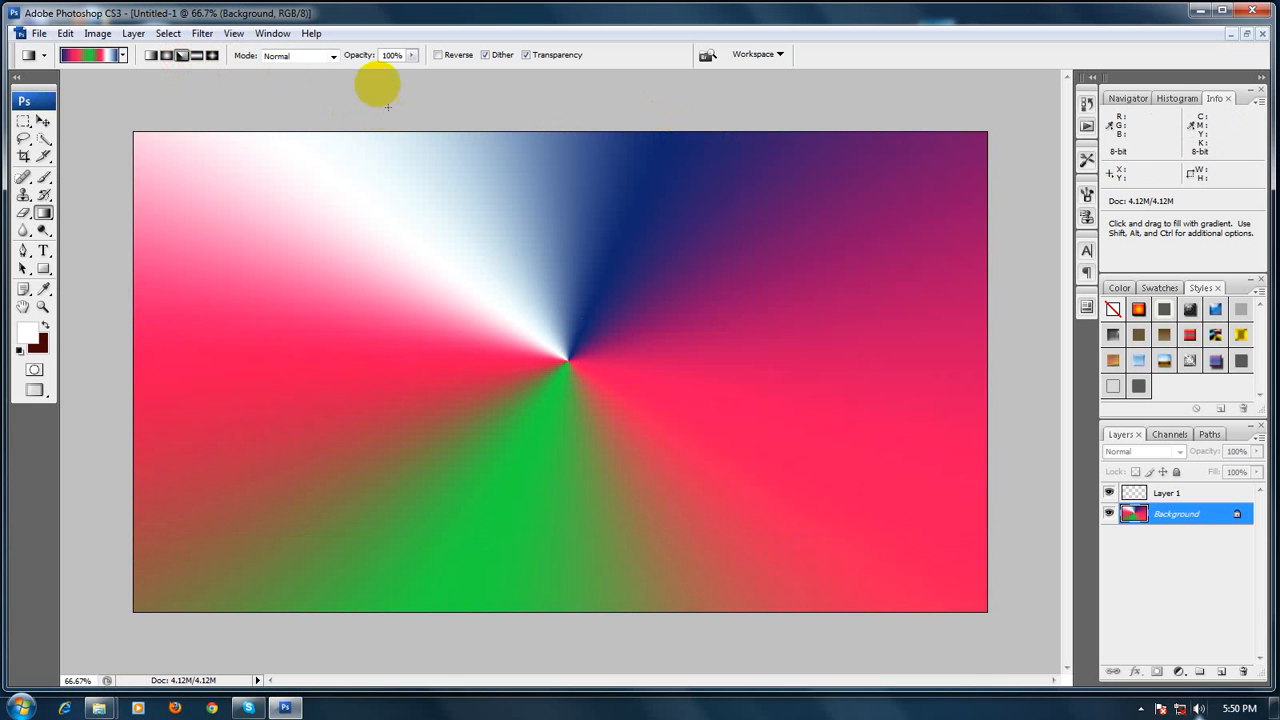
Switch the gradient style to reflected and fill the Background horizontally from its left edge to its right edge
{"action": "left_click", "coordinate": [196, 58]}
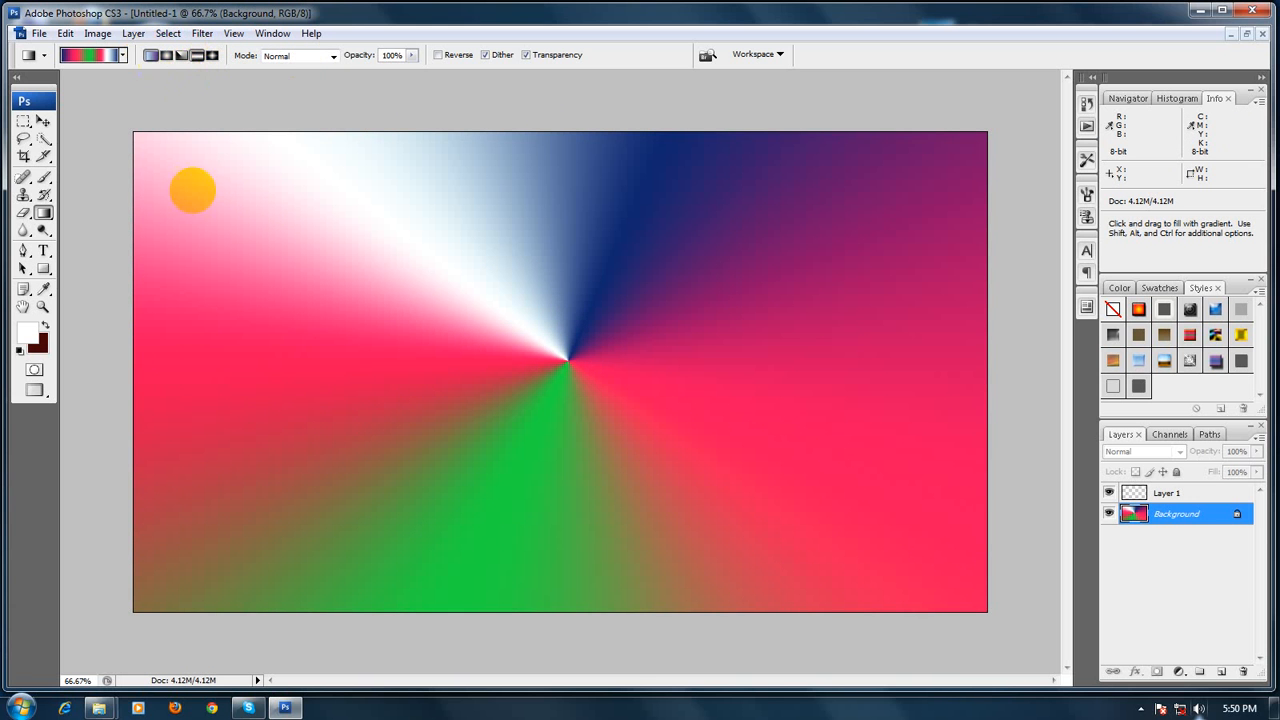
{"action": "mouse_move", "coordinate": [128, 336]}
{"action": "left_mouse_down"}
{"action": "mouse_move", "coordinate": [1002, 346]}
{"action": "mouse_move", "coordinate": [988, 340]}
{"action": "left_mouse_up"}
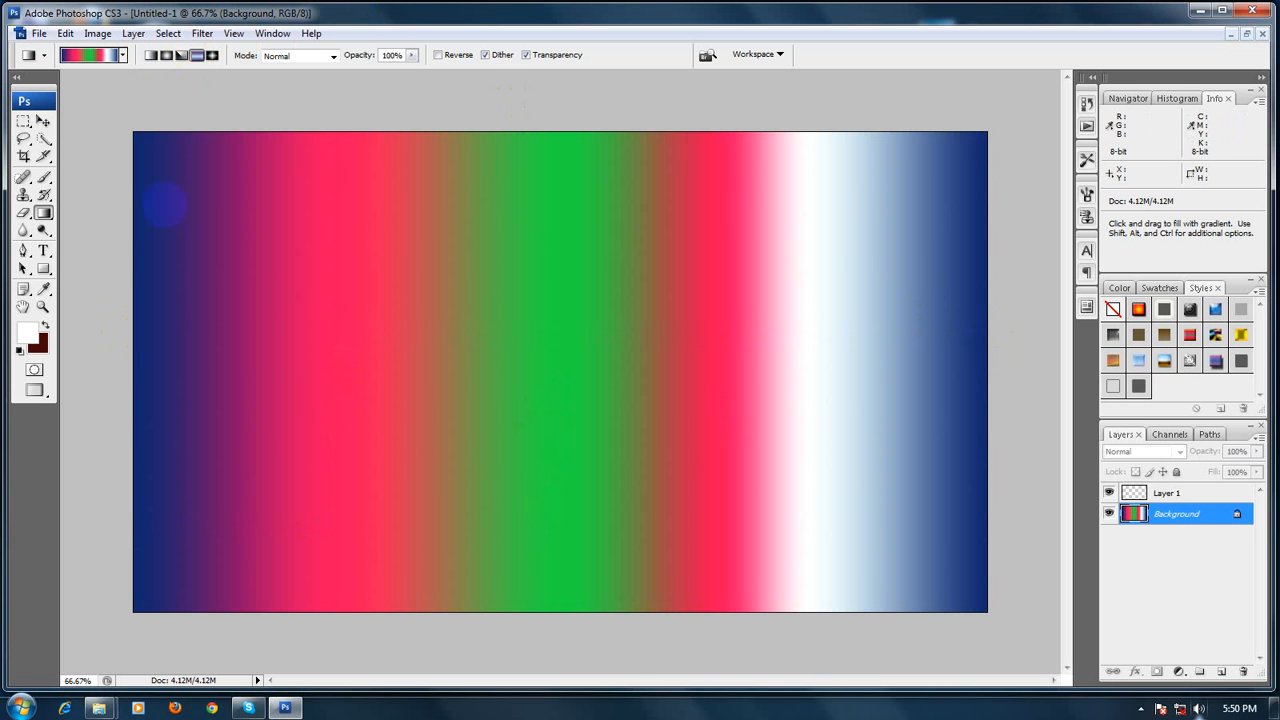
Fill the Background horizontally with the linear gradient across its full width, from the centre to the right edge, and over its left third
{"action": "left_click_drag", "start_coordinate": [137, 338], "coordinate": [990, 339]}
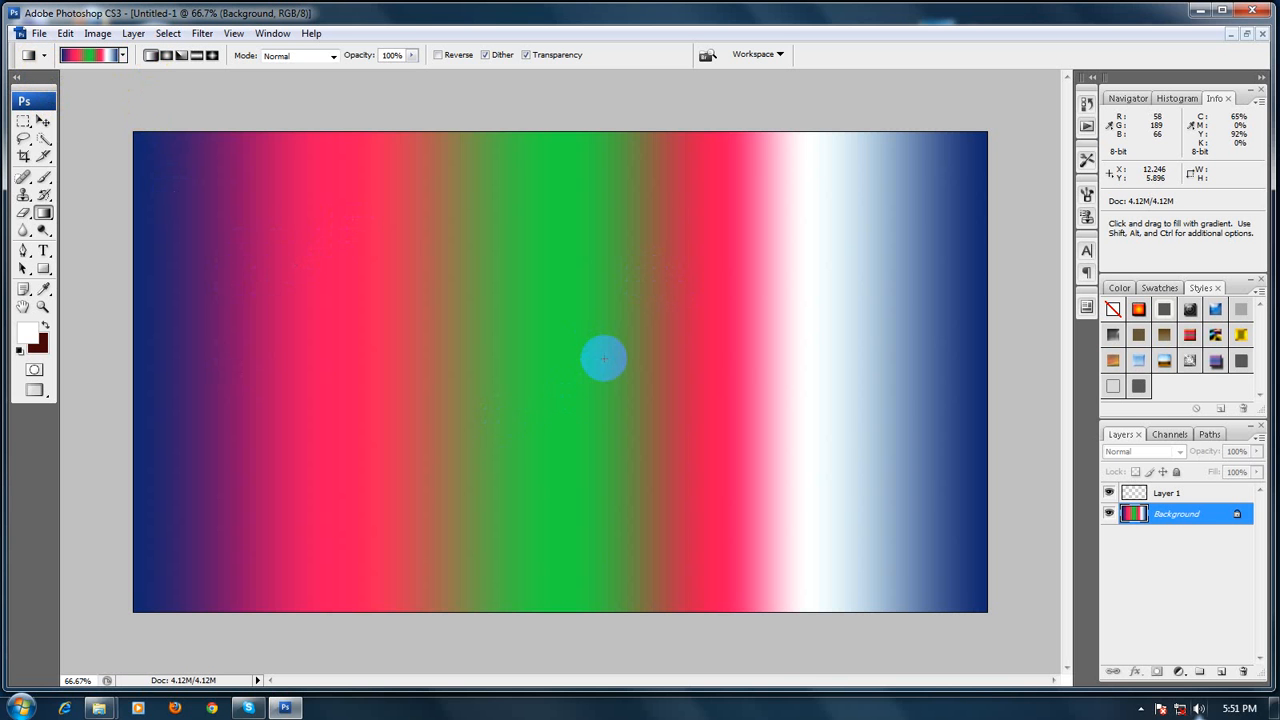
{"action": "left_click_drag", "start_coordinate": [604, 358], "coordinate": [985, 360]}
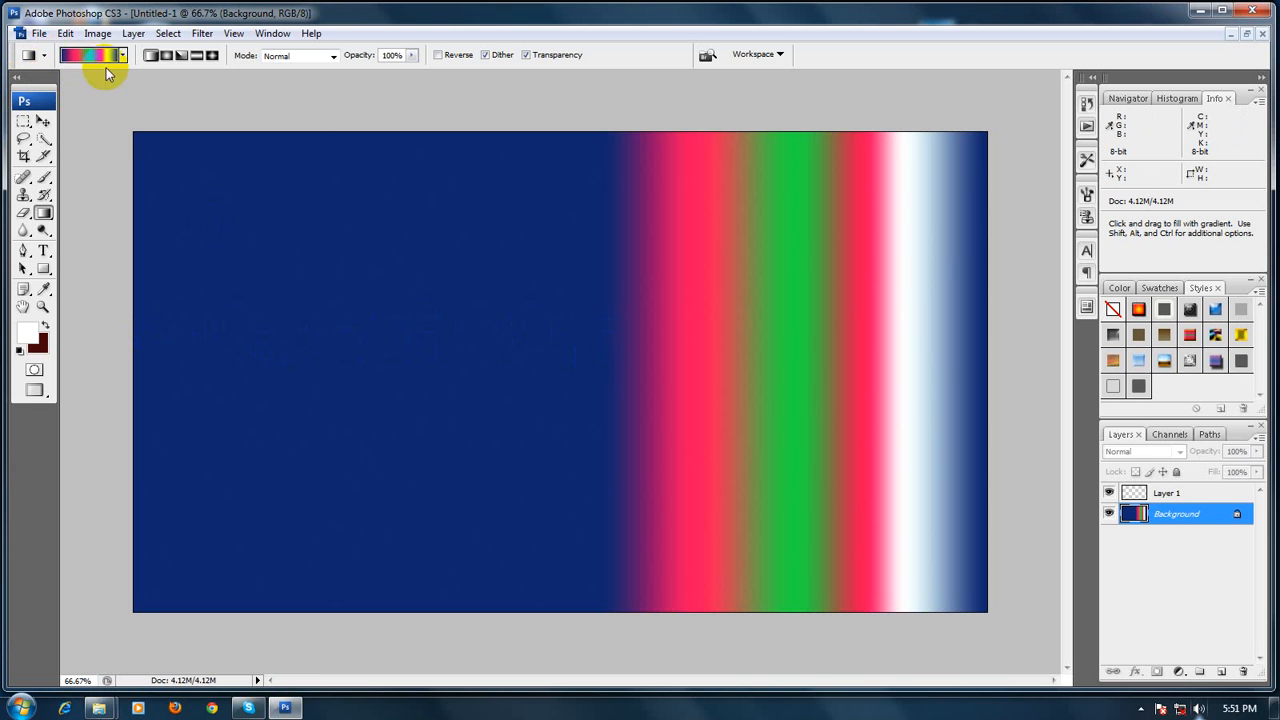
{"action": "left_click_drag", "start_coordinate": [126, 340], "coordinate": [450, 340]}
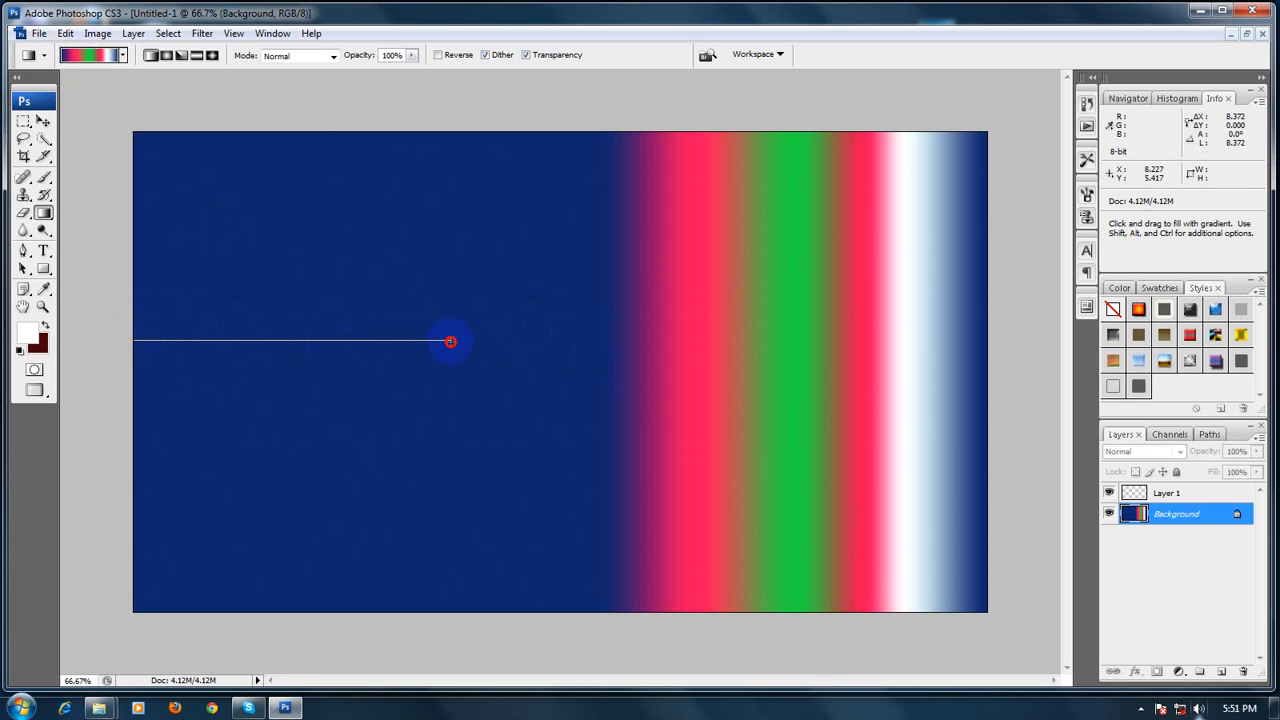
{"action": "left_click_drag", "start_coordinate": [450, 340], "coordinate": [450, 340]}
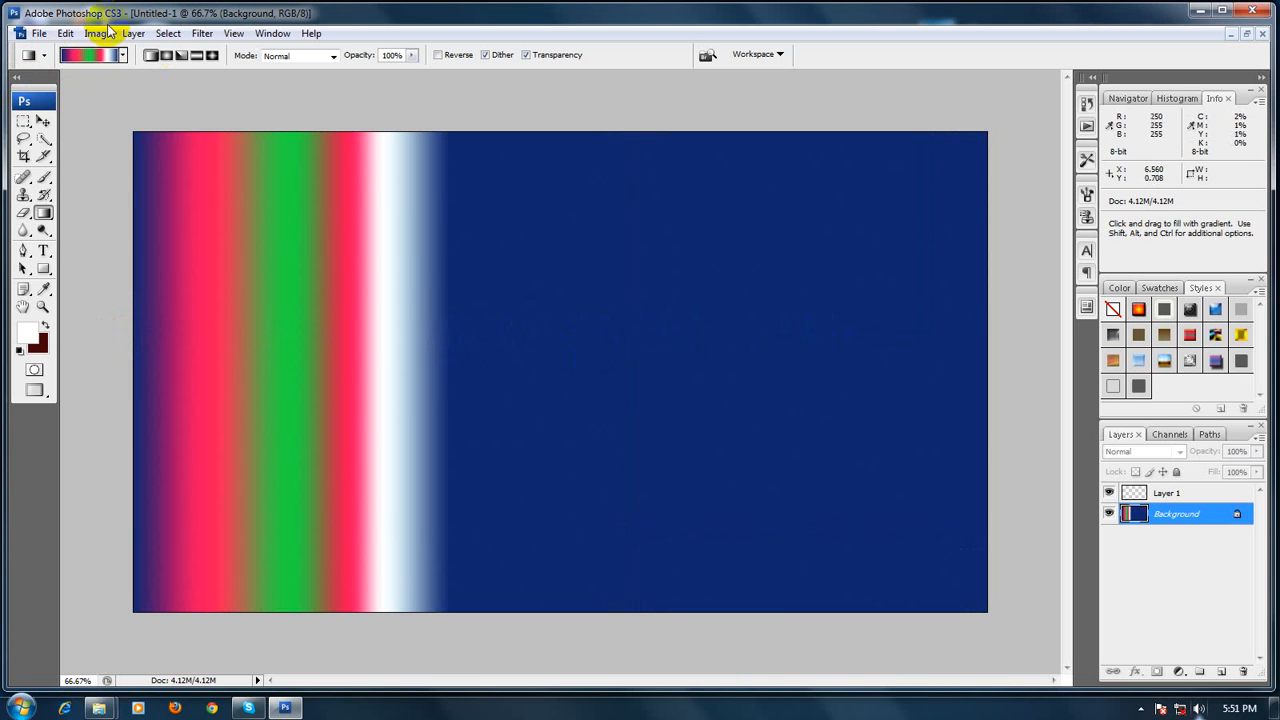
Choose the Violet, Green, Orange preset and fill the Background linearly from its left edge to about a third of its width
{"action": "left_click", "coordinate": [122, 55]}
{"action": "left_click", "coordinate": [87, 113]}
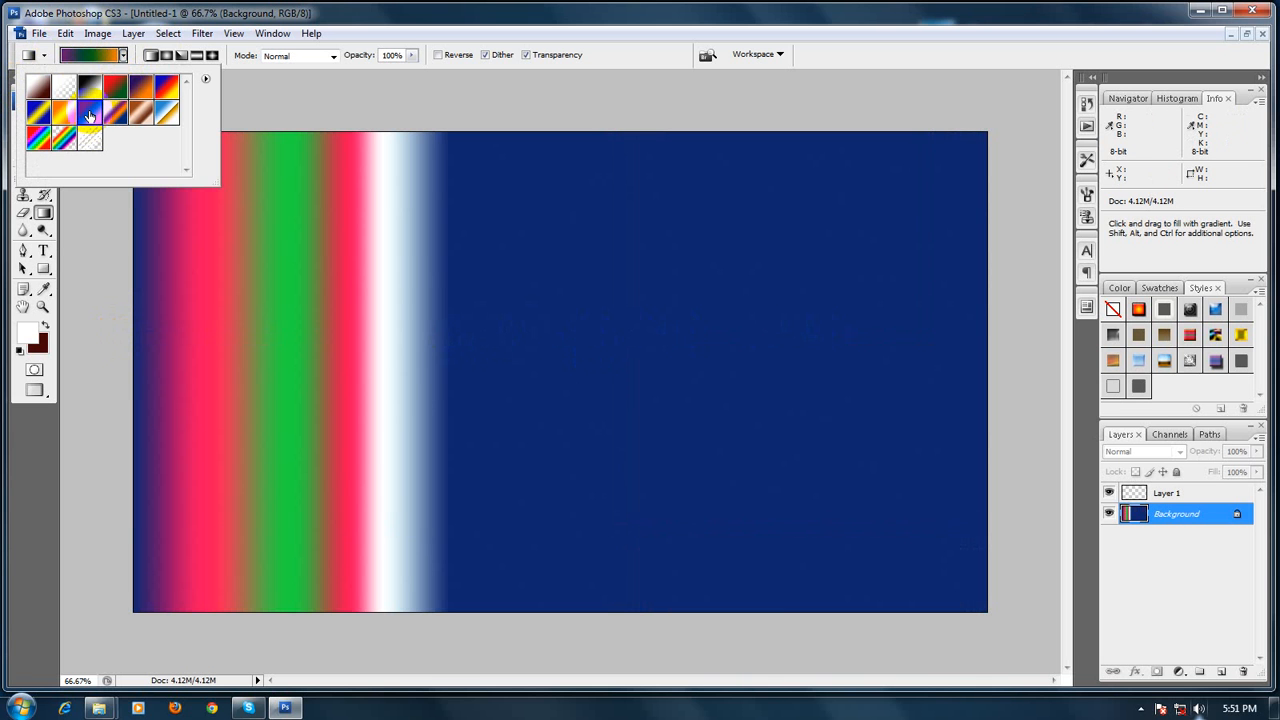
{"action": "left_click", "coordinate": [86, 56]}
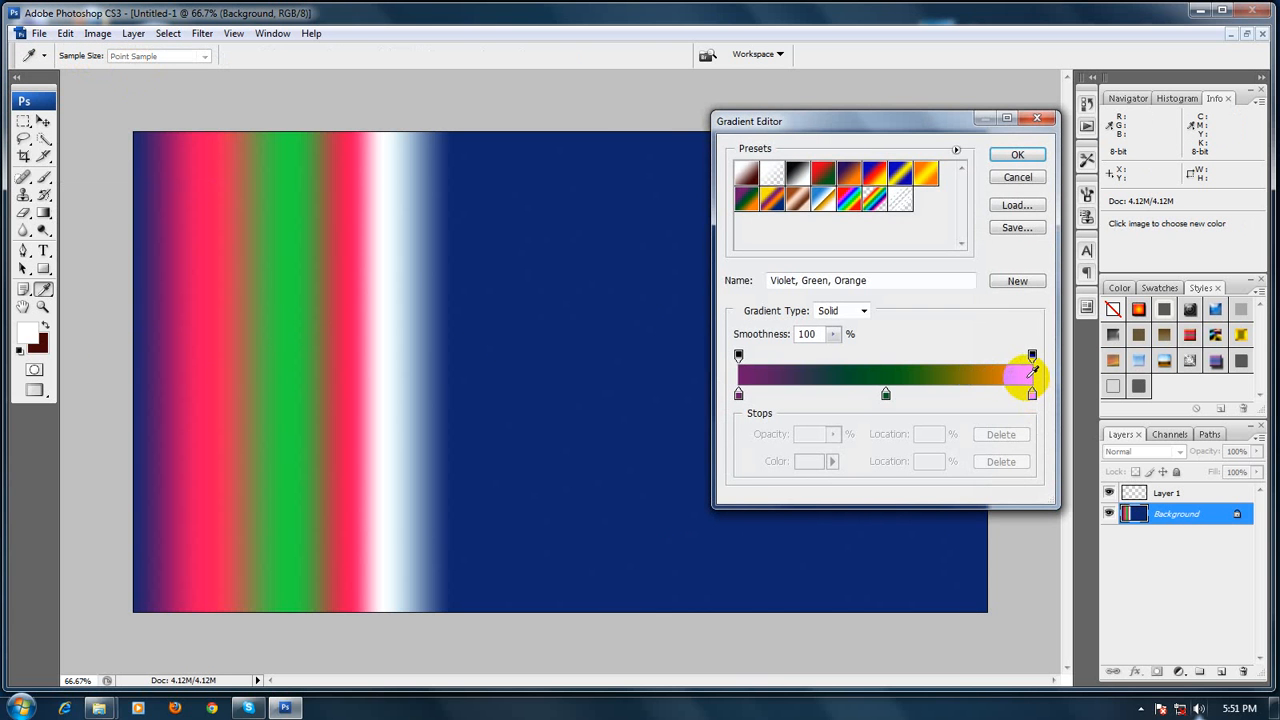
{"action": "left_click", "coordinate": [1017, 155]}
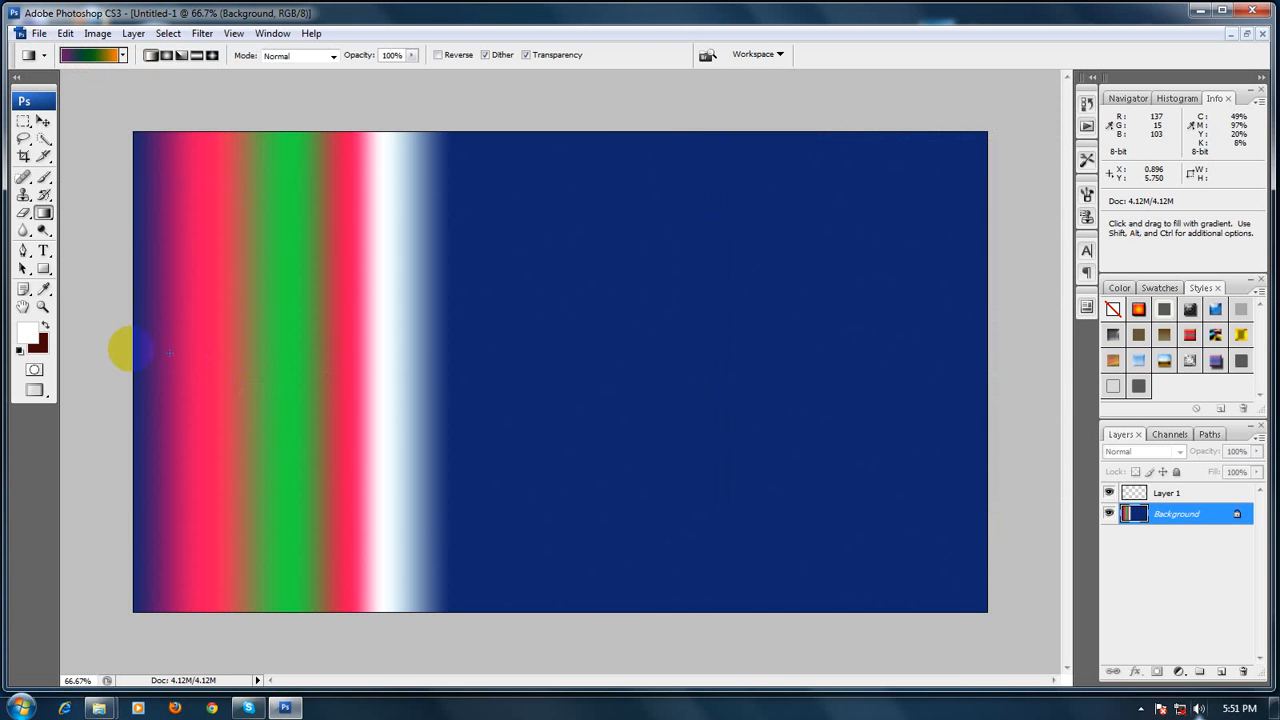
{"action": "left_click_drag", "start_coordinate": [130, 348], "coordinate": [447, 357]}
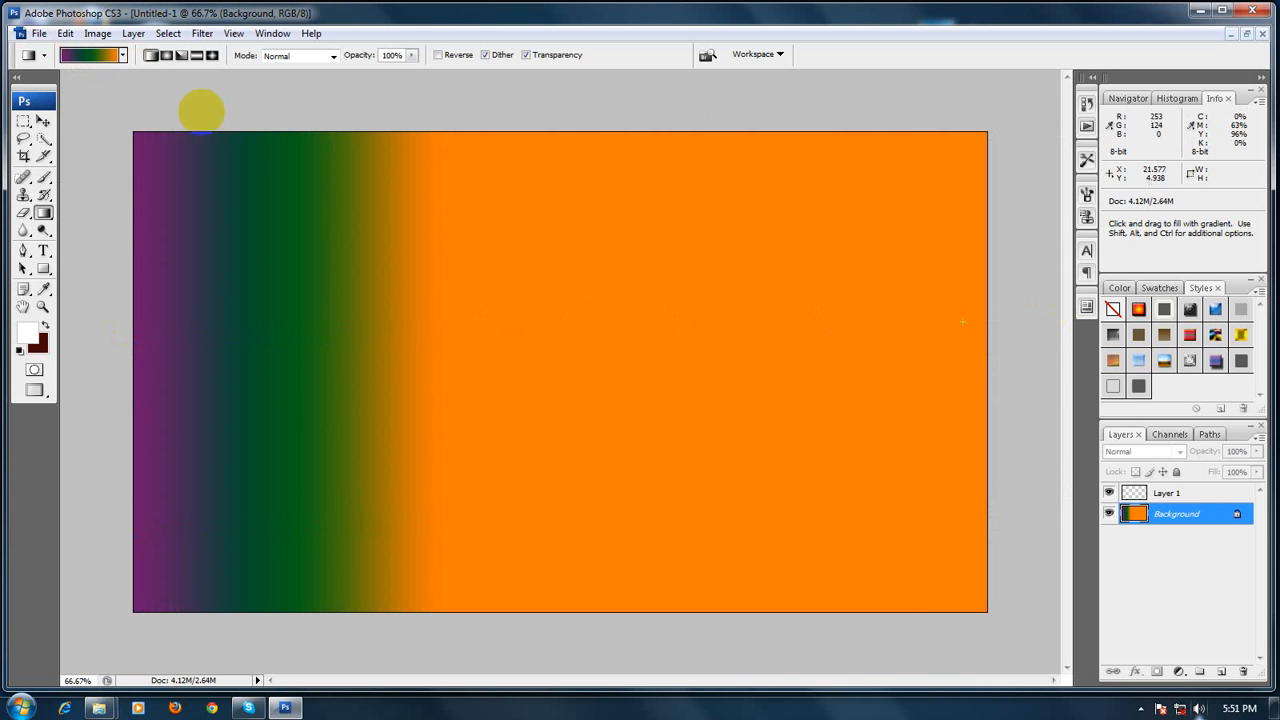
Try a linear fill from near the Background's centre to its right edge and undo it
{"action": "left_click", "coordinate": [88, 55]}
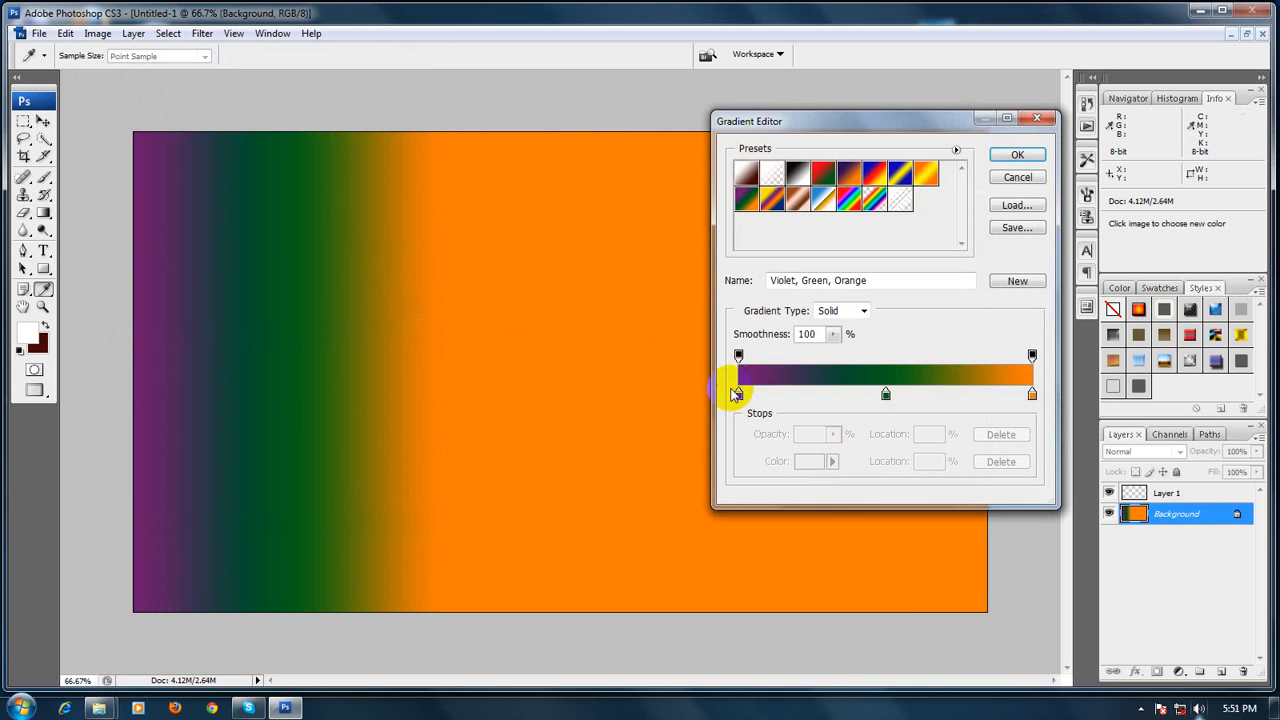
{"action": "left_click", "coordinate": [1016, 155]}
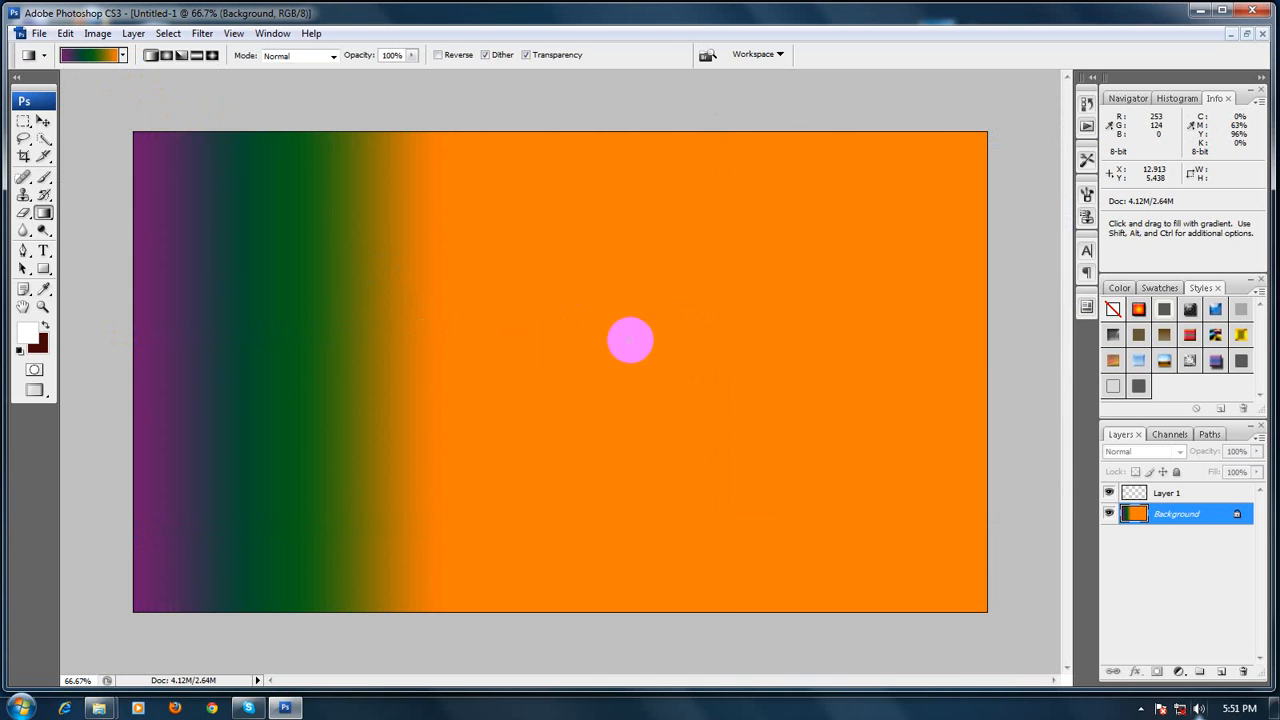
{"action": "left_click_drag", "start_coordinate": [641, 353], "coordinate": [980, 351]}
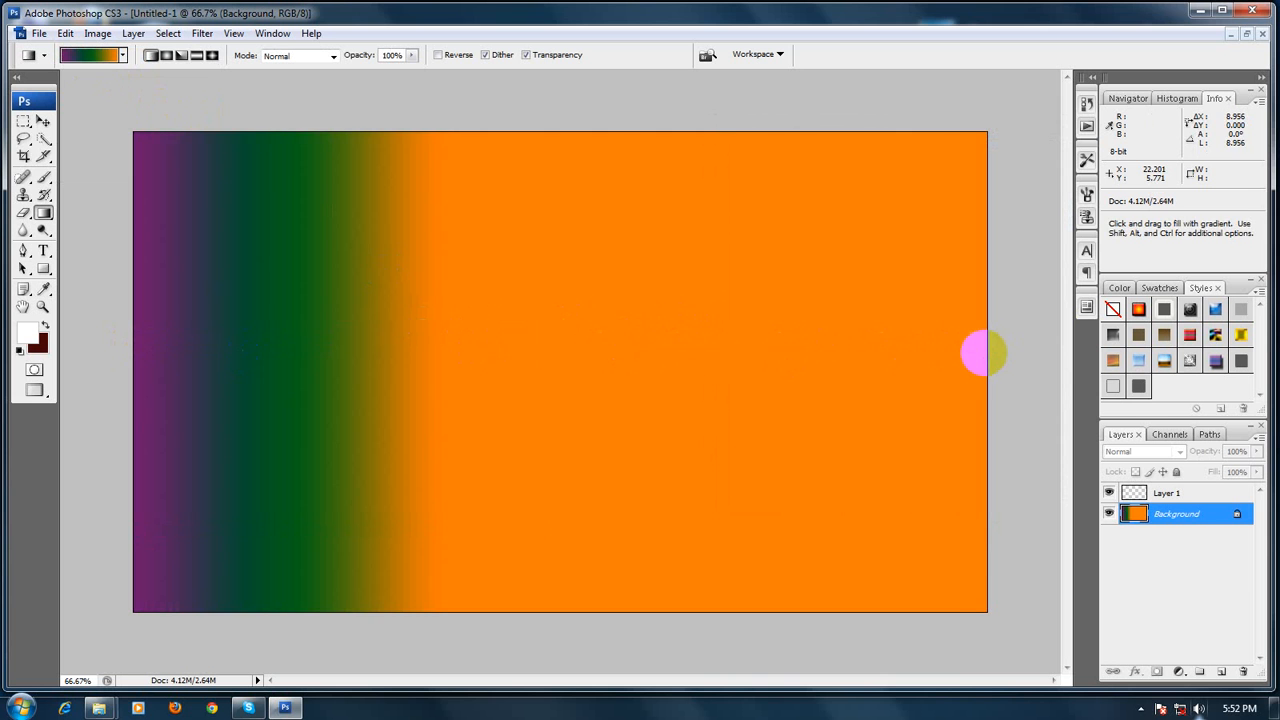
{"action": "key", "text": "v"}
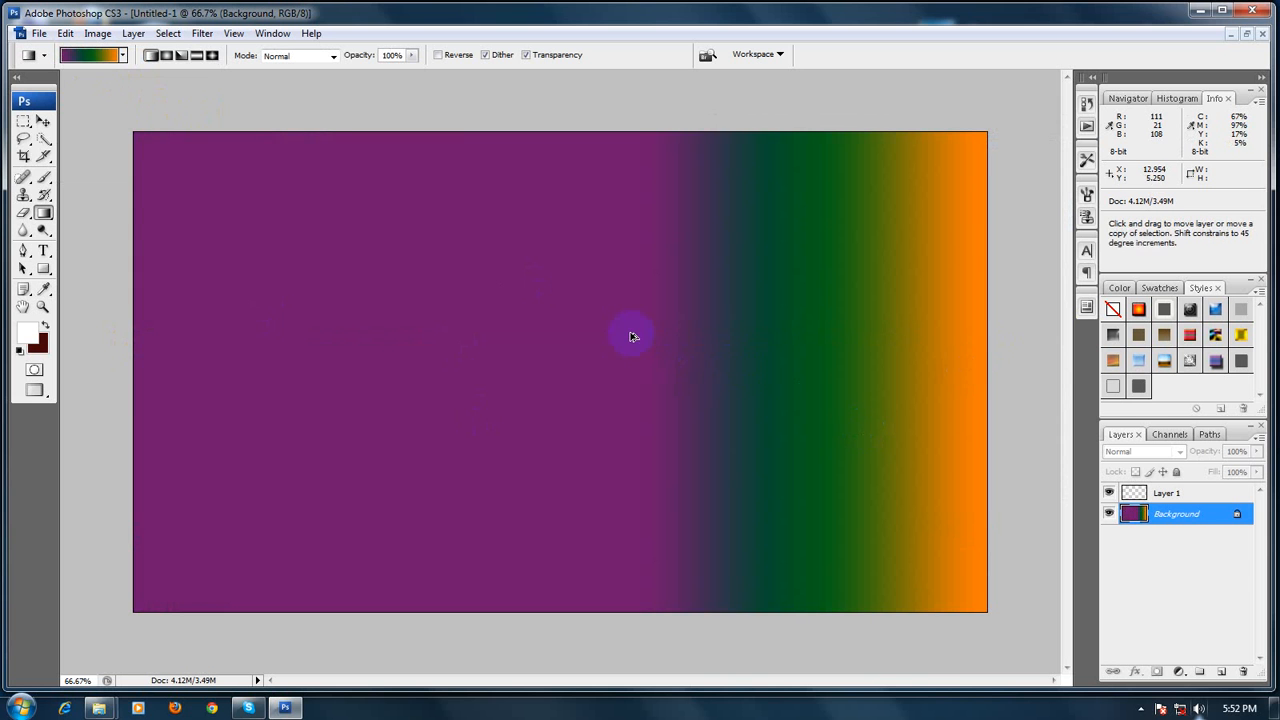
{"action": "key", "text": "ctrl+z"}
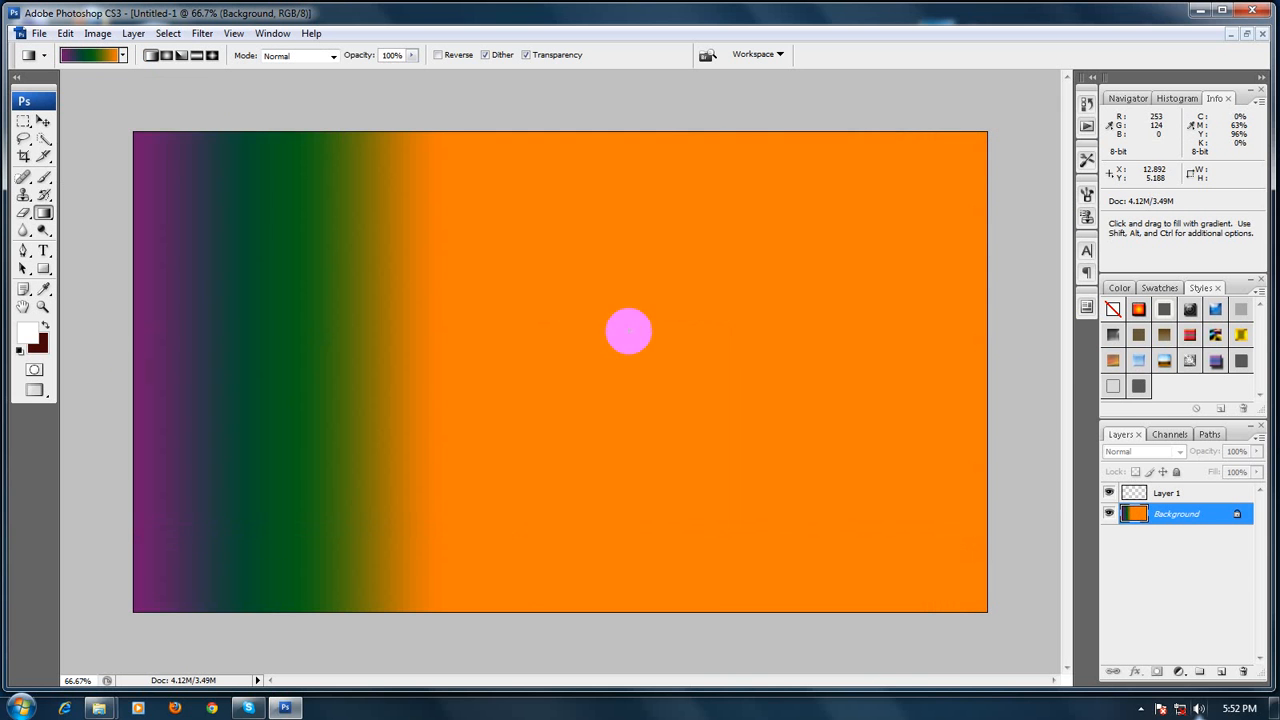
Switch the gradient style to reflected and try five horizontal fills starting near the Background's centre, its left quarter and its left edge
{"action": "left_click", "coordinate": [197, 56]}
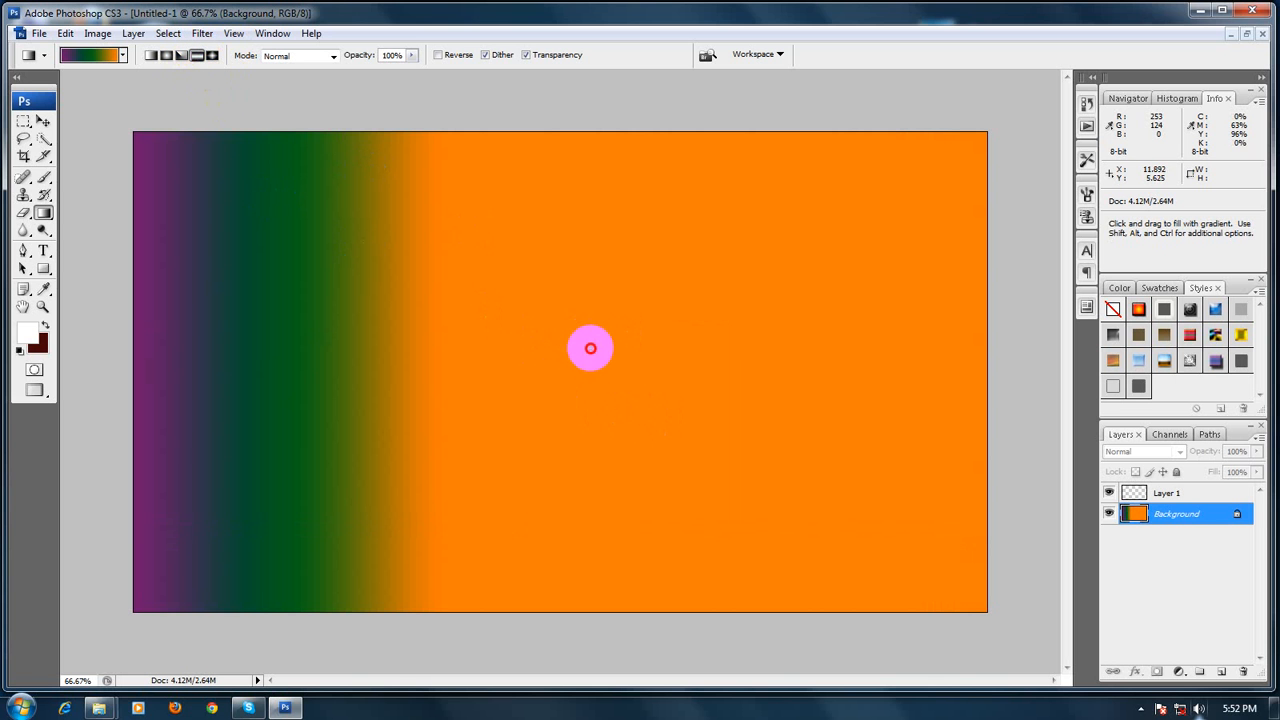
{"action": "left_click_drag", "start_coordinate": [590, 348], "coordinate": [985, 347]}
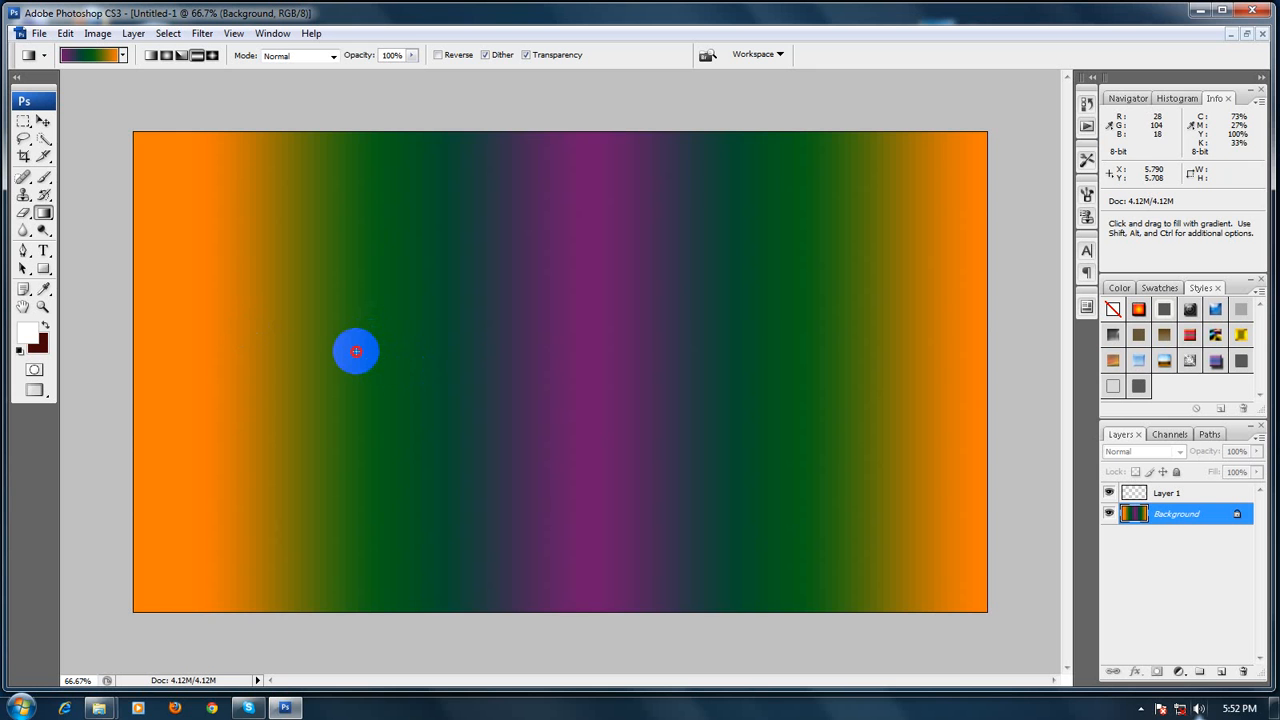
{"action": "left_click_drag", "start_coordinate": [356, 351], "coordinate": [782, 349]}
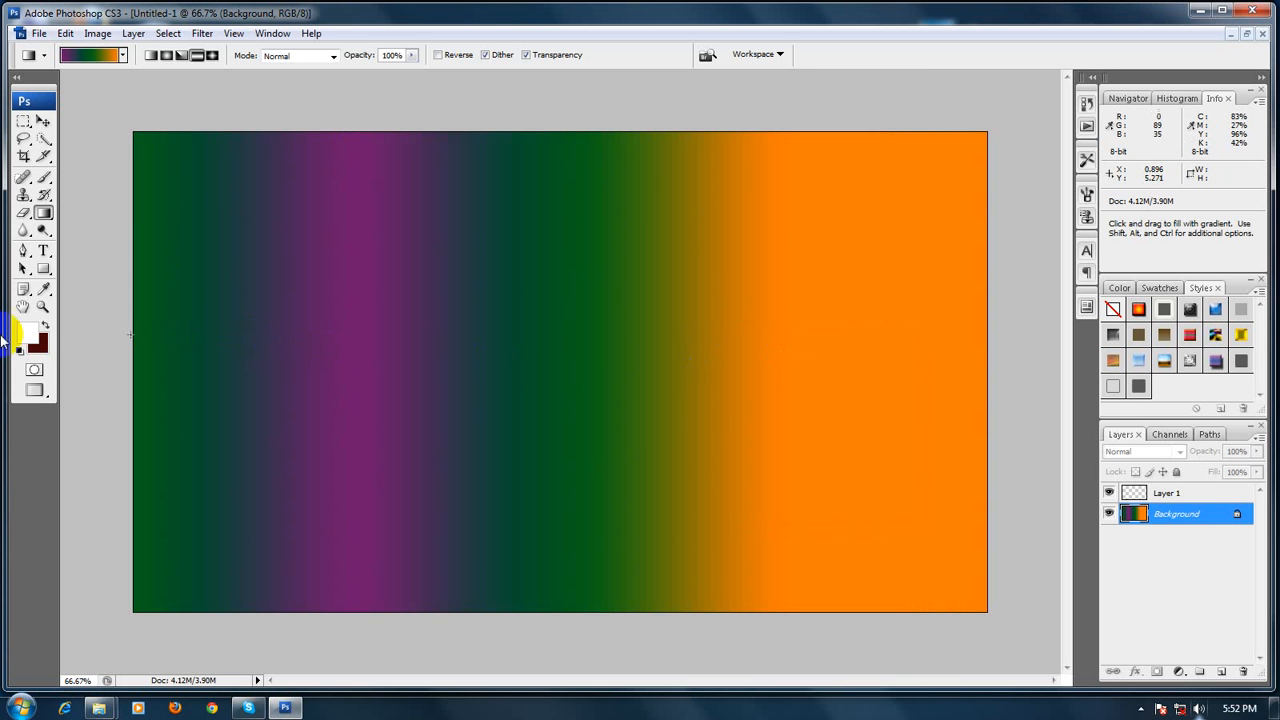
{"action": "left_click_drag", "start_coordinate": [636, 367], "coordinate": [940, 367]}
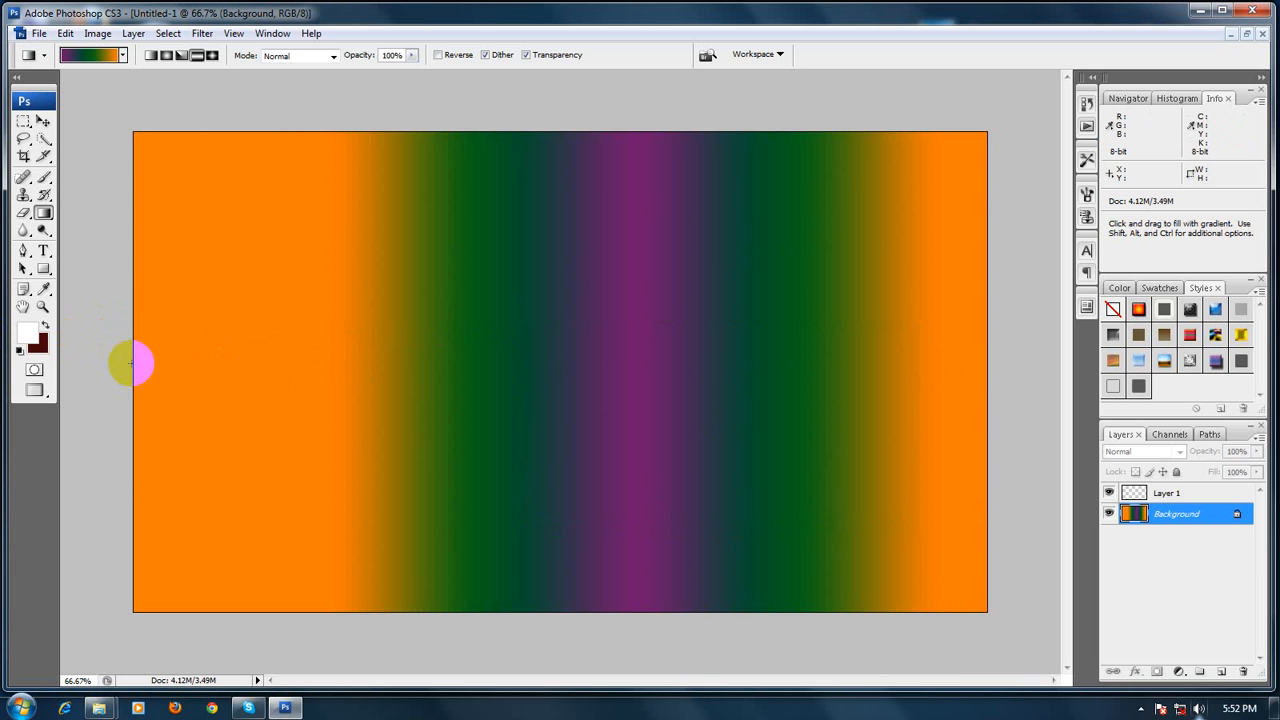
{"action": "left_click_drag", "start_coordinate": [131, 363], "coordinate": [920, 366]}
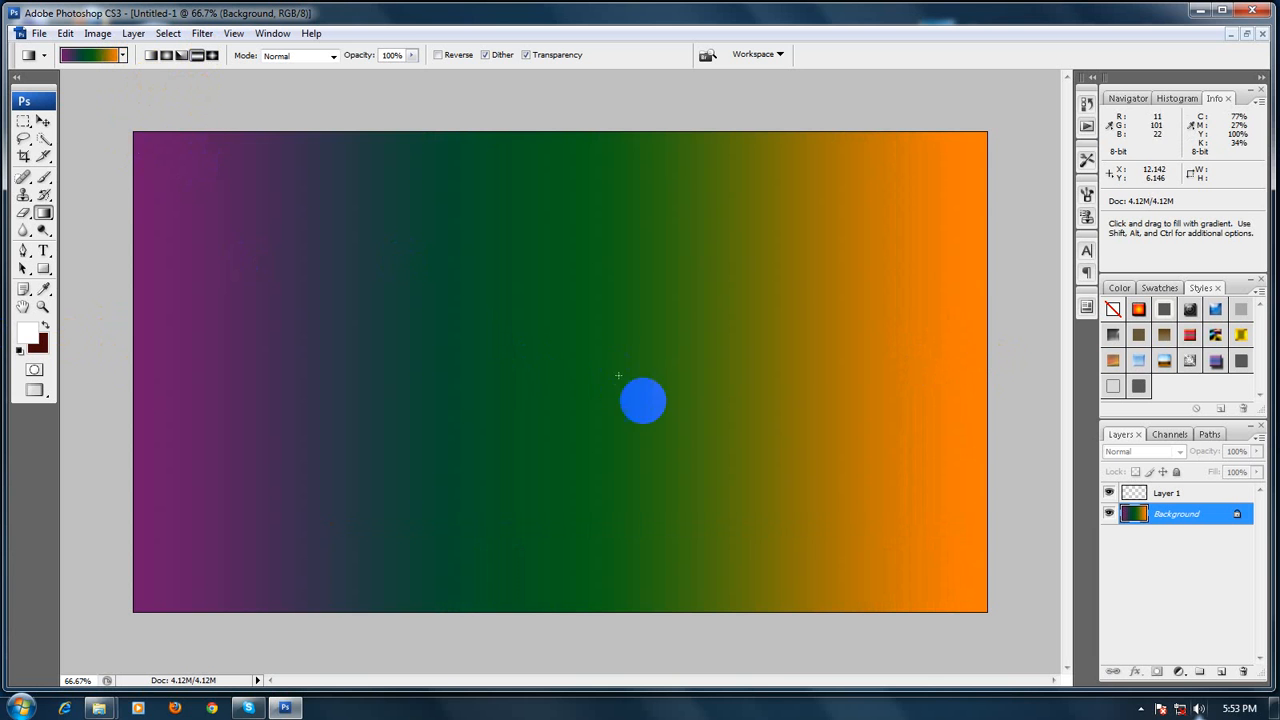
{"action": "left_click_drag", "start_coordinate": [620, 354], "coordinate": [931, 354]}
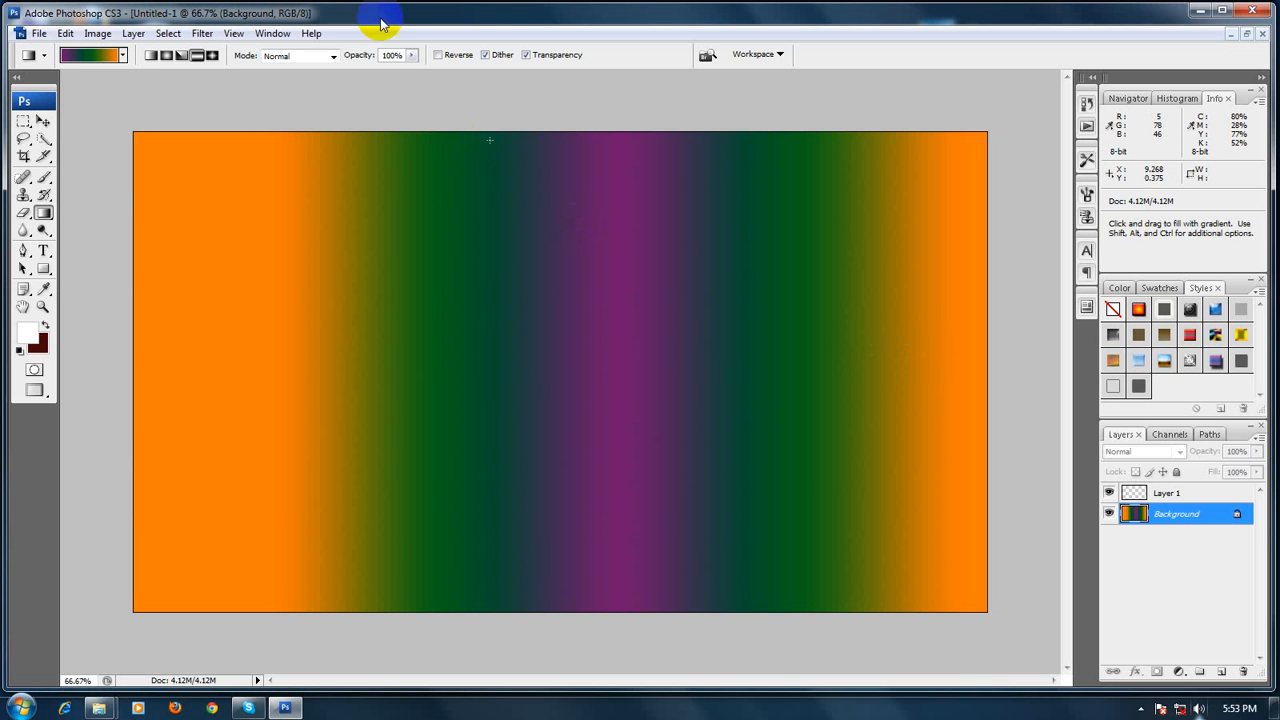
Switch the gradient style to diamond and try fills of varied sizes and angles on the Background, ending with a small diamond above the centre
{"action": "left_click", "coordinate": [212, 54]}
{"action": "left_click_drag", "start_coordinate": [482, 372], "coordinate": [658, 439]}
{"action": "left_click_drag", "start_coordinate": [762, 248], "coordinate": [759, 251]}
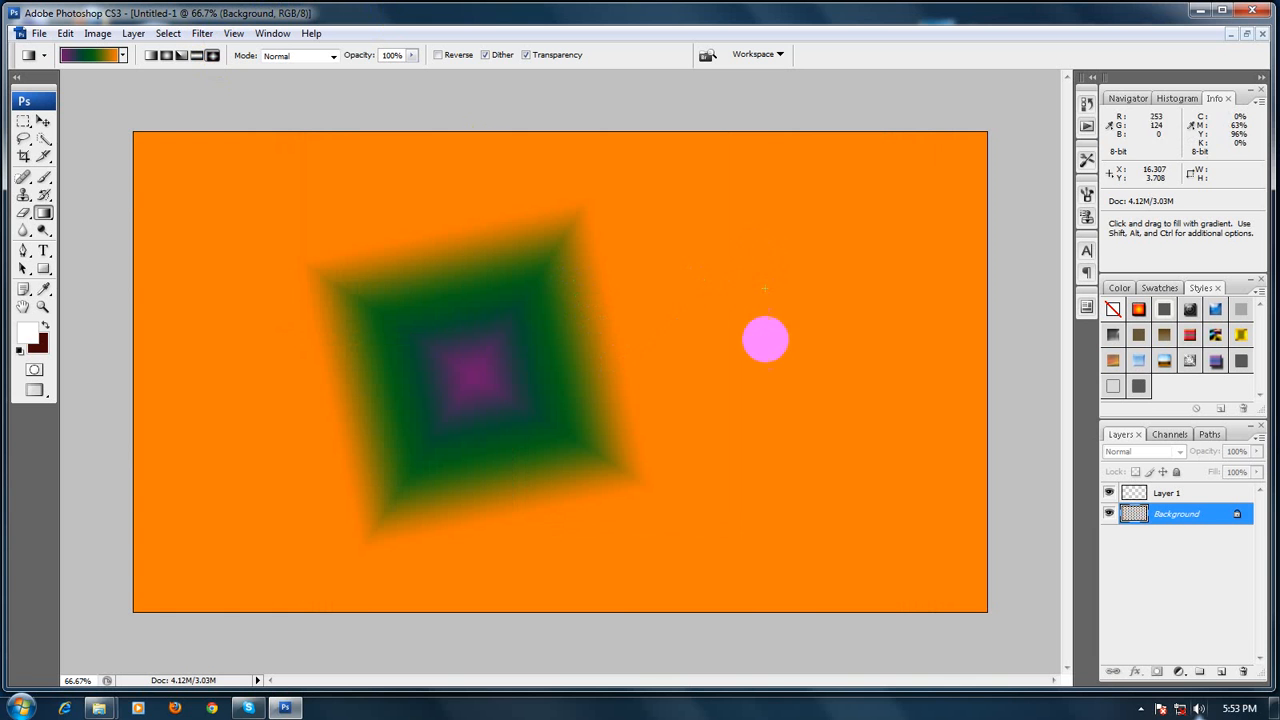
{"action": "left_click_drag", "start_coordinate": [498, 331], "coordinate": [350, 254]}
{"action": "left_click_drag", "start_coordinate": [648, 378], "coordinate": [876, 366]}
{"action": "left_click_drag", "start_coordinate": [467, 343], "coordinate": [422, 266]}
{"action": "left_click_drag", "start_coordinate": [646, 358], "coordinate": [704, 237]}
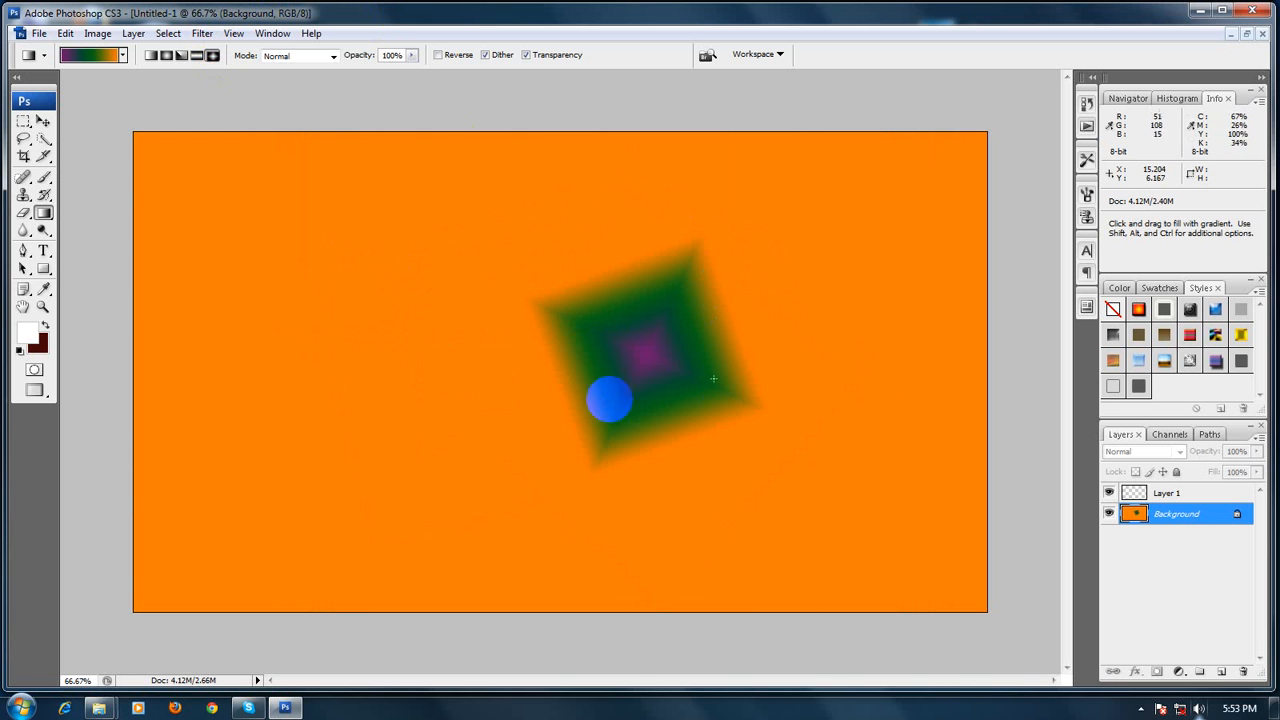
{"action": "left_click_drag", "start_coordinate": [475, 343], "coordinate": [333, 278]}
{"action": "left_click_drag", "start_coordinate": [463, 455], "coordinate": [723, 291]}
{"action": "left_click_drag", "start_coordinate": [601, 284], "coordinate": [623, 184]}
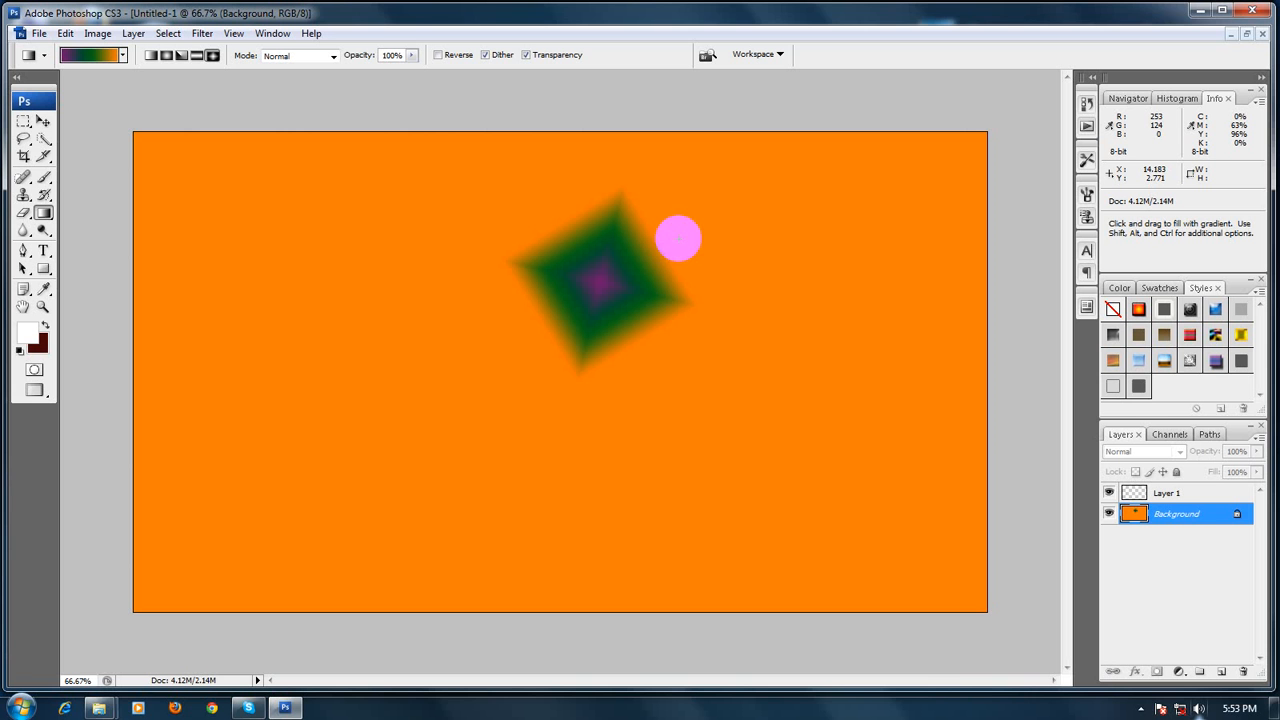
Recolour the gradient's first stop to light magenta (#ef4aea) and remove the green and orange stops
{"action": "left_click", "coordinate": [123, 56]}
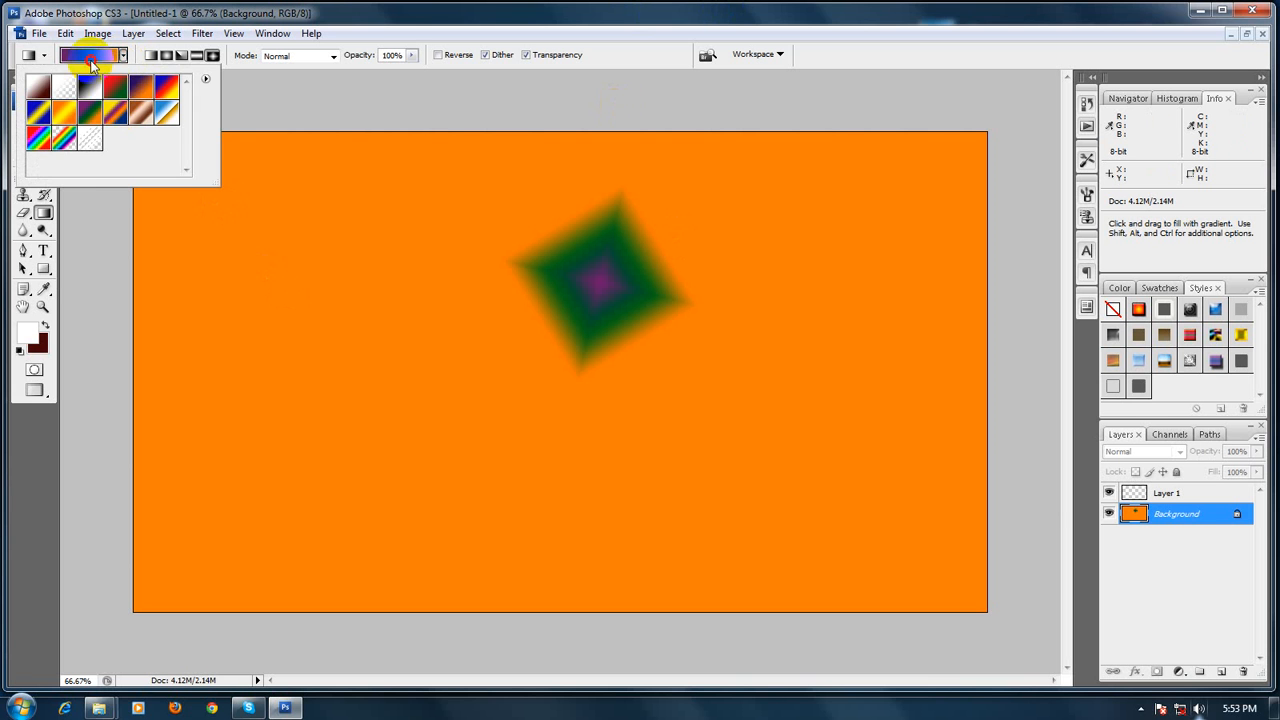
{"action": "left_click", "coordinate": [88, 55]}
{"action": "double_click", "coordinate": [738, 395]}
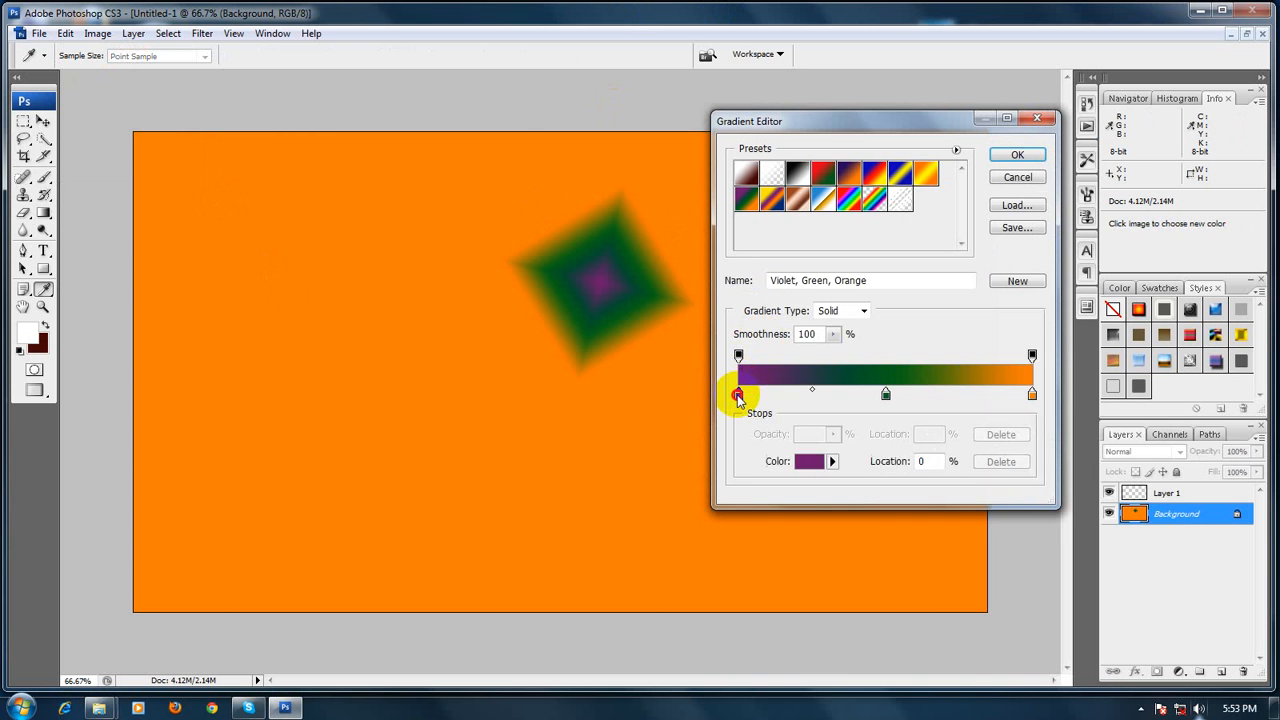
{"action": "left_click", "coordinate": [886, 290]}
{"action": "left_click", "coordinate": [1104, 275]}
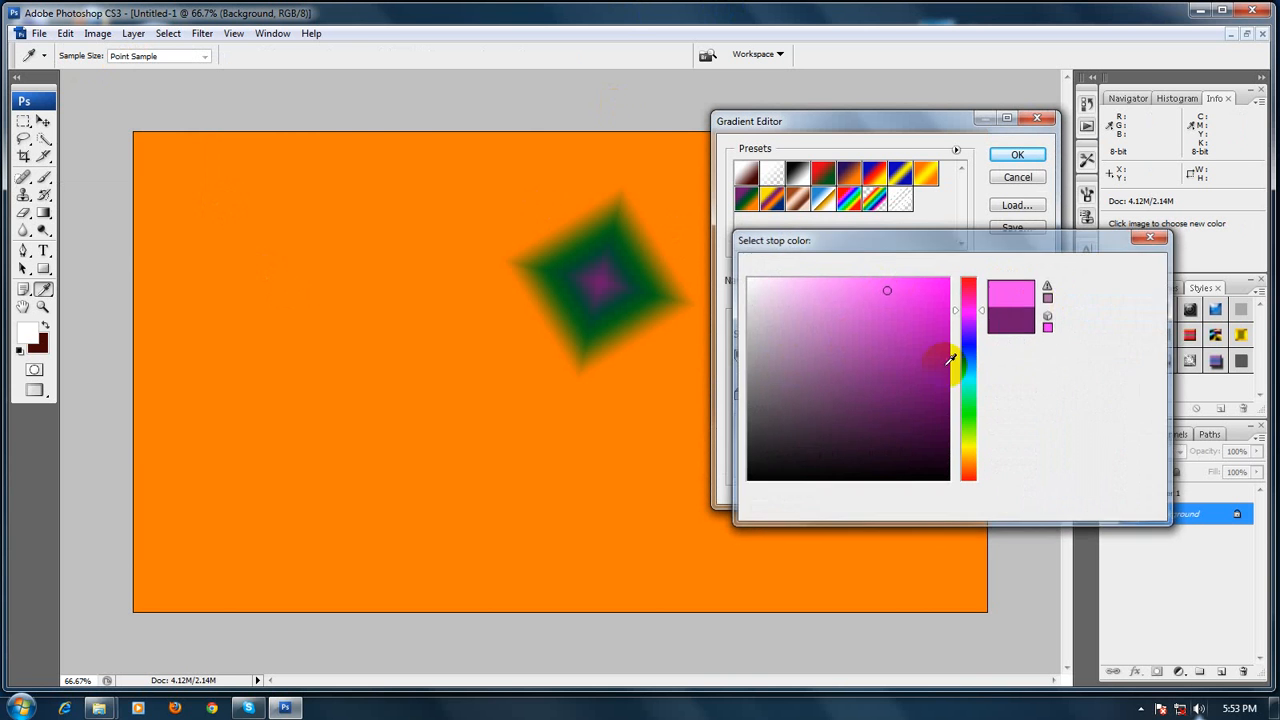
{"action": "left_click_drag", "start_coordinate": [857, 394], "coordinate": [972, 450]}
{"action": "left_click_drag", "start_coordinate": [1035, 397], "coordinate": [1043, 454]}
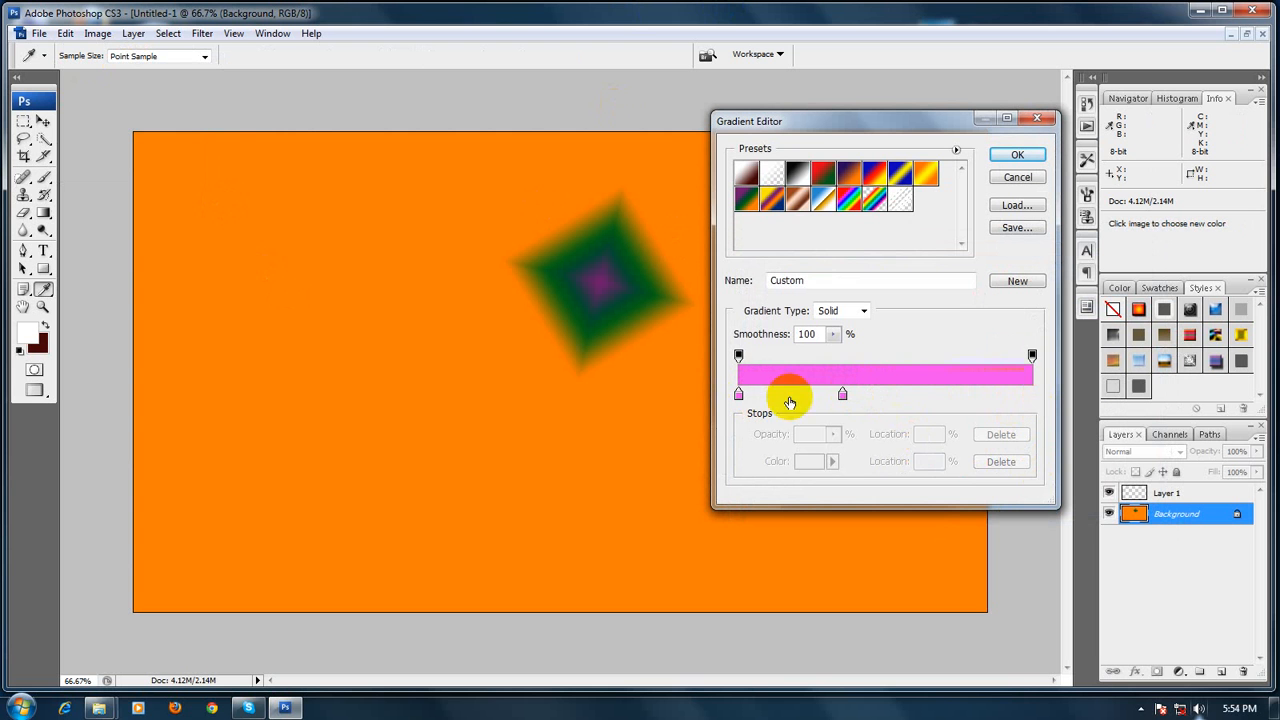
Move the second magenta stop to 100%, recolour it dark purple, and accept the gradient
{"action": "left_click_drag", "start_coordinate": [840, 394], "coordinate": [1031, 400]}
{"action": "double_click", "coordinate": [1032, 394]}
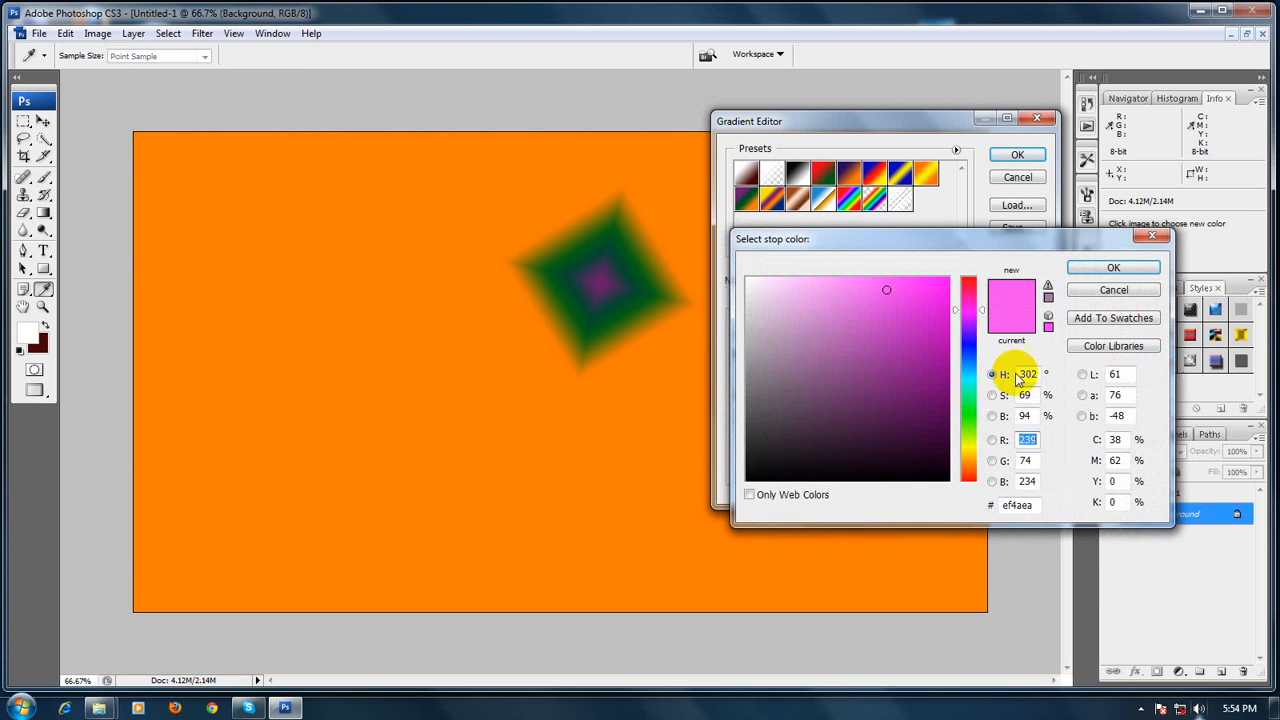
{"action": "left_click", "coordinate": [936, 366]}
{"action": "left_click", "coordinate": [1113, 268]}
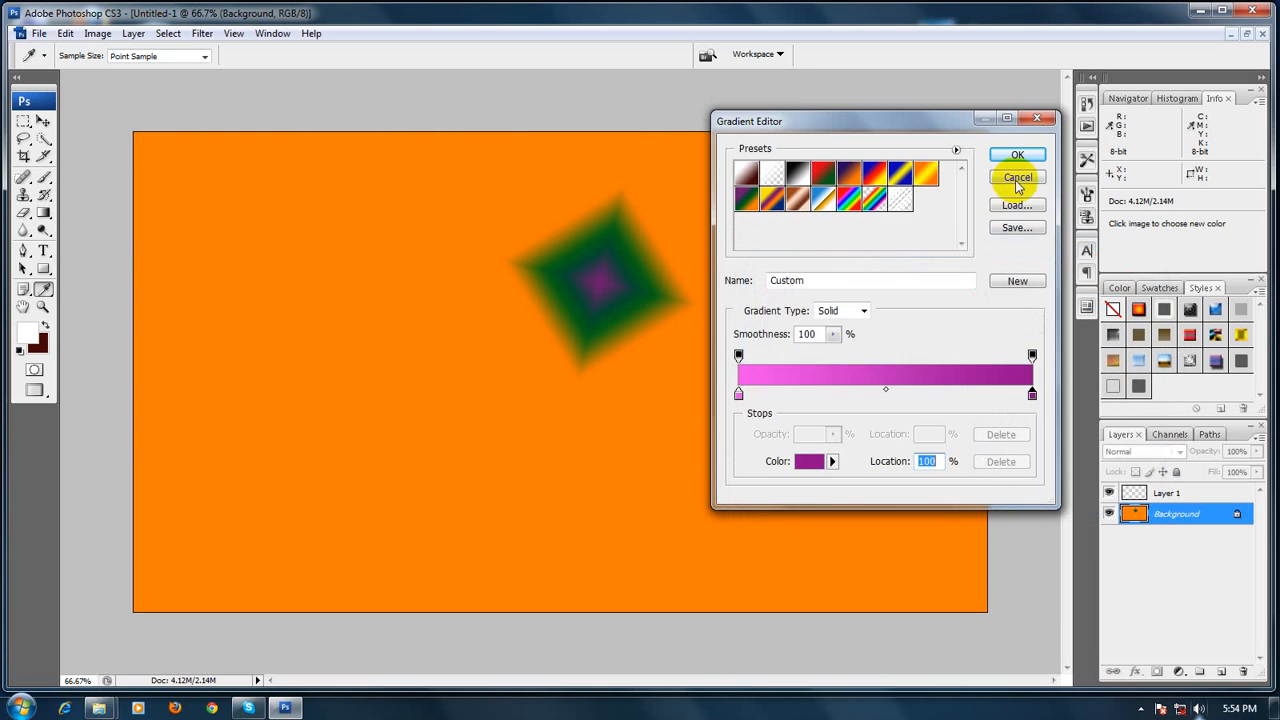
{"action": "left_click", "coordinate": [1016, 155]}
Fill the Background with the magenta gradient in diamond style, and switch to radial style for two fills outward from near the centre
{"action": "left_click_drag", "start_coordinate": [737, 349], "coordinate": [1006, 349]}
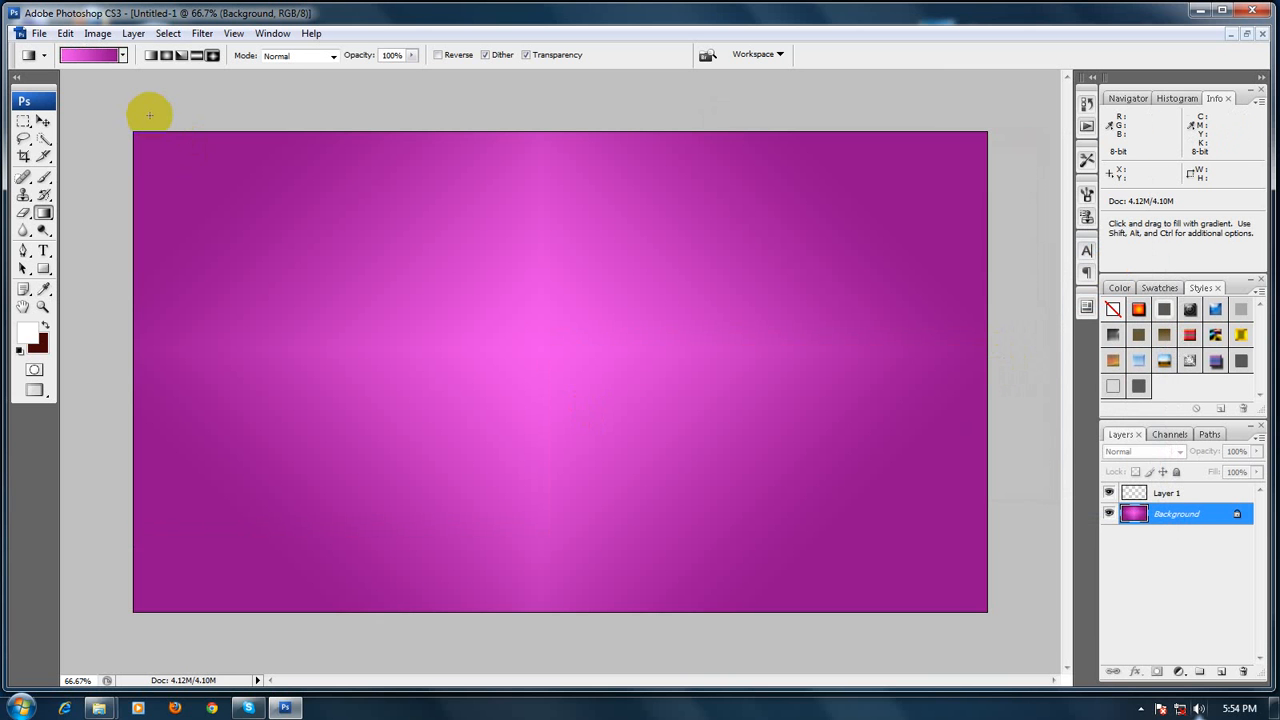
{"action": "left_click", "coordinate": [164, 56]}
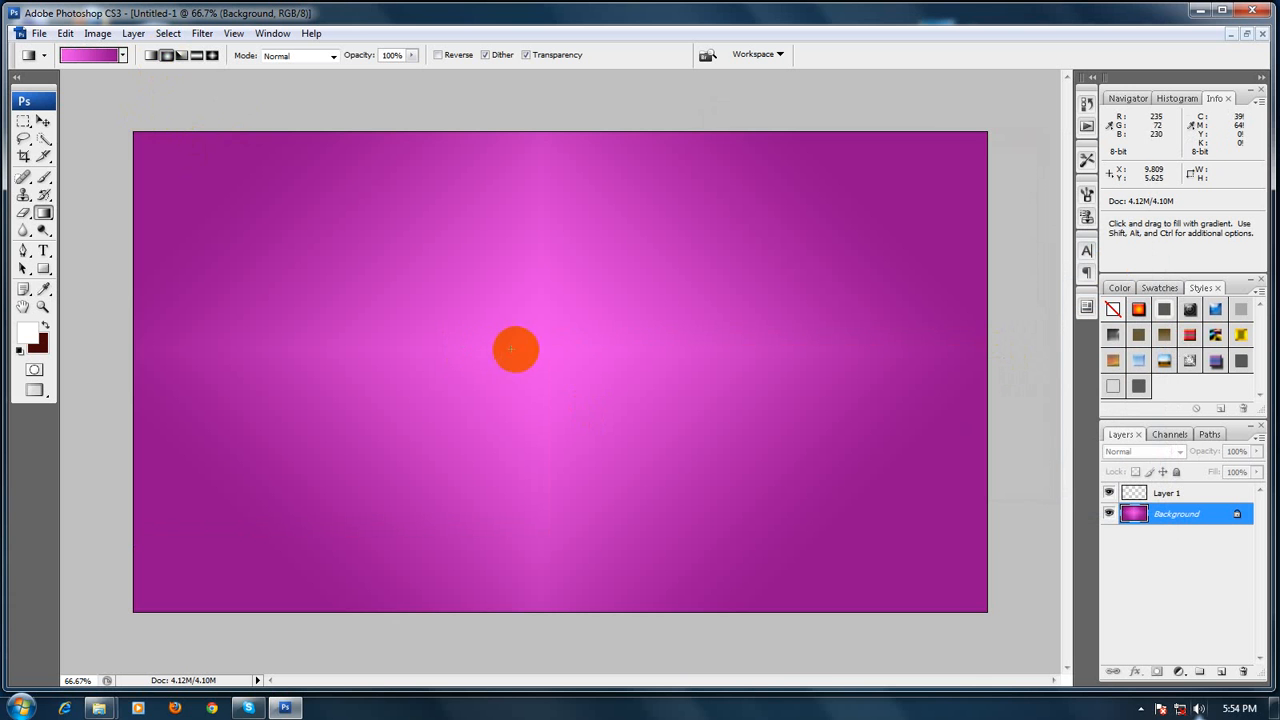
{"action": "left_click_drag", "start_coordinate": [516, 349], "coordinate": [973, 343]}
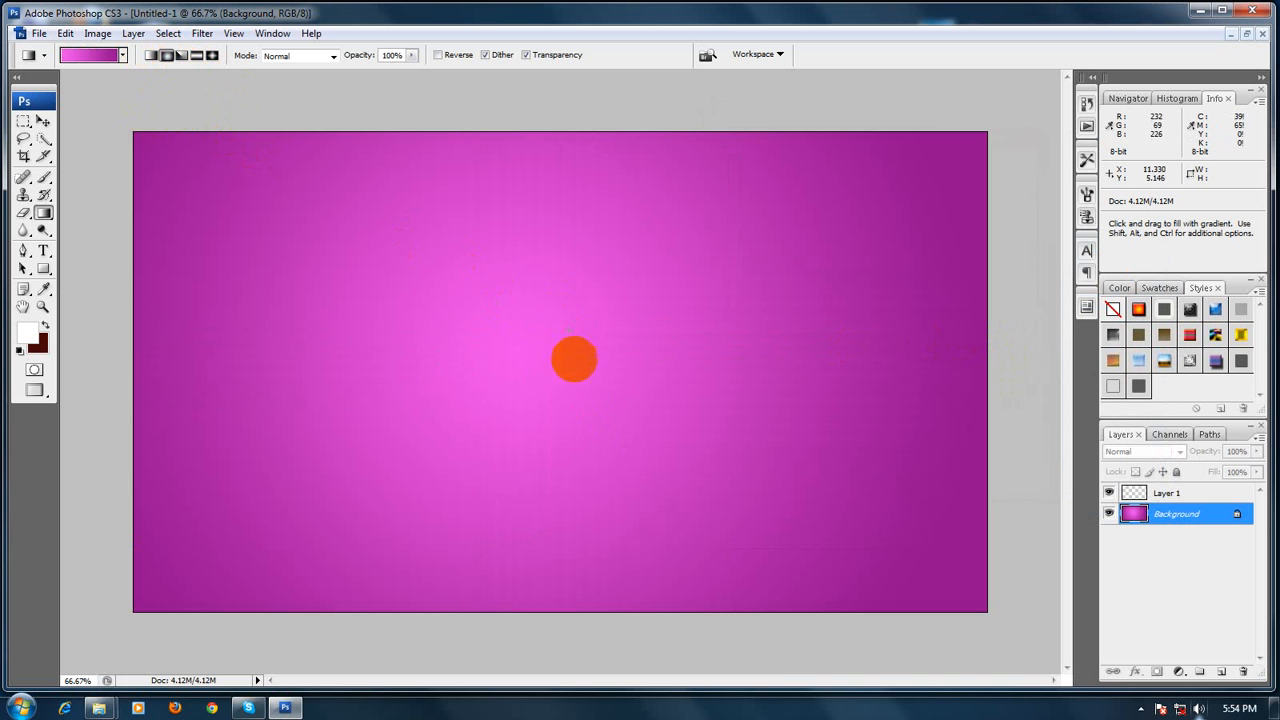
{"action": "left_click_drag", "start_coordinate": [555, 346], "coordinate": [887, 421]}
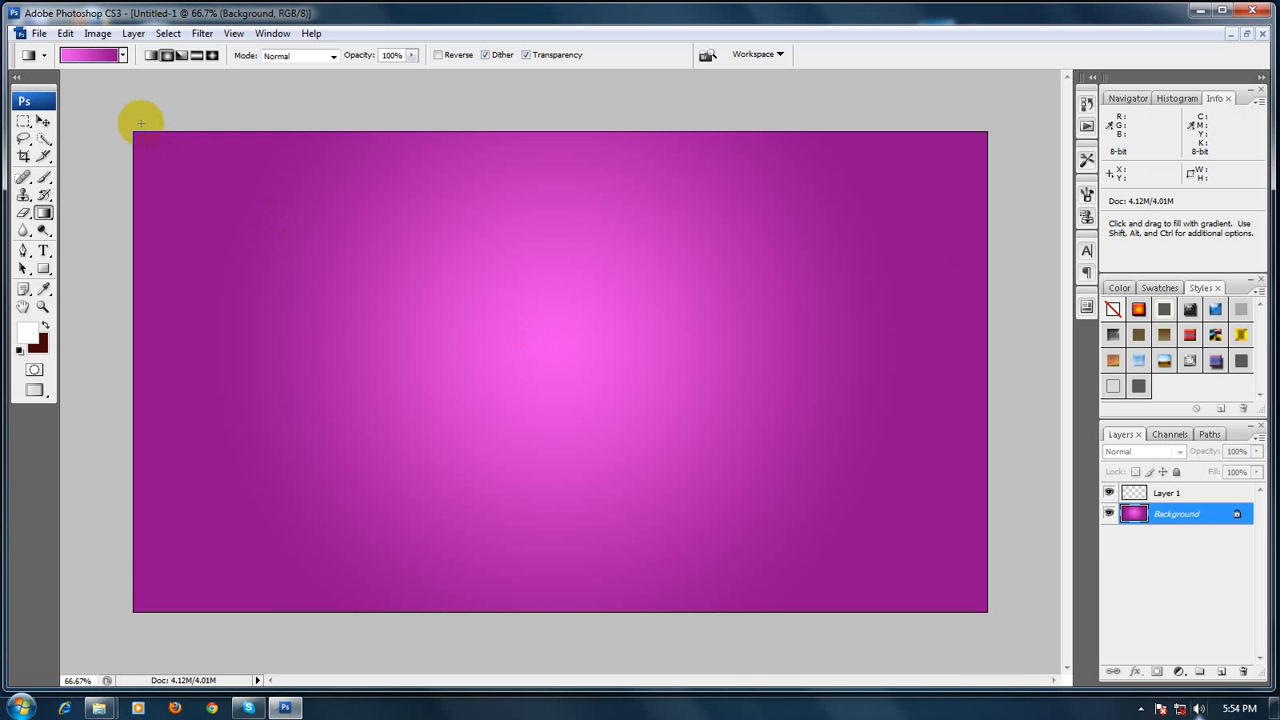
Add the magenta gradient as a new preset, save the gradient presets to the Desktop as rifoundation, and accept the Gradient Editor
{"action": "left_click", "coordinate": [96, 64]}
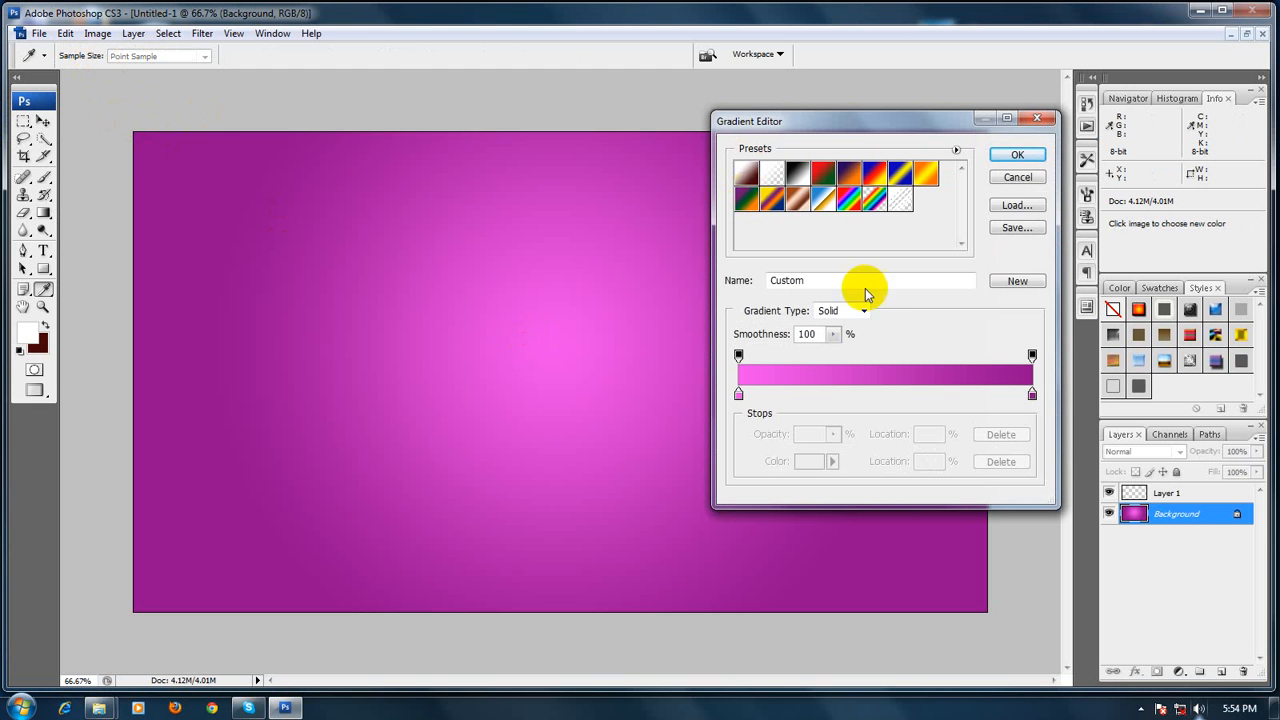
{"action": "left_click", "coordinate": [1012, 282]}
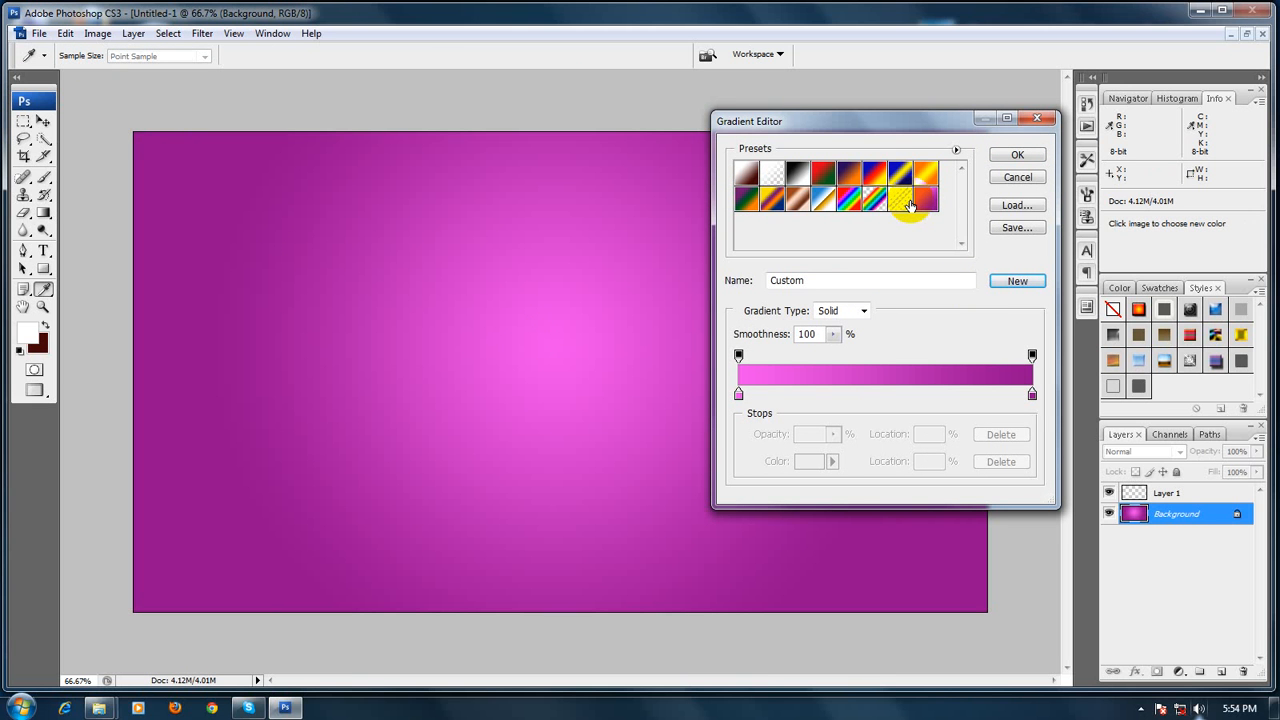
{"action": "left_click", "coordinate": [1015, 228]}
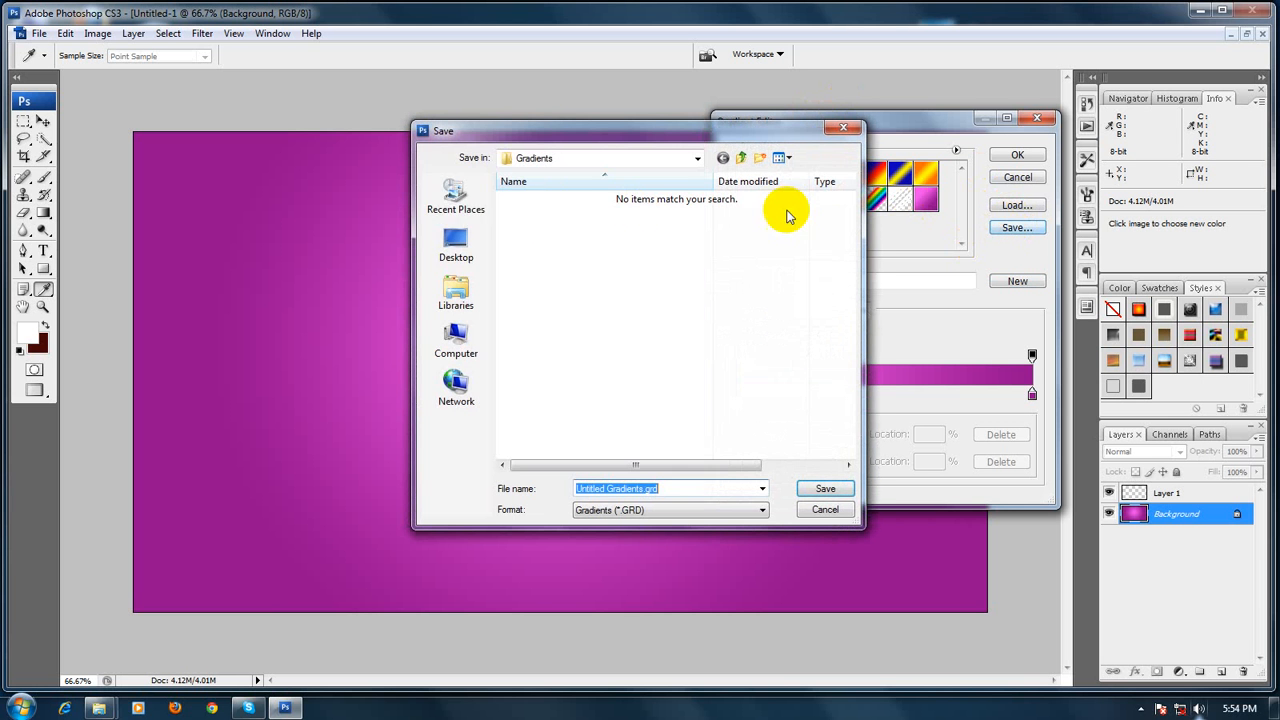
{"action": "left_click", "coordinate": [466, 241]}
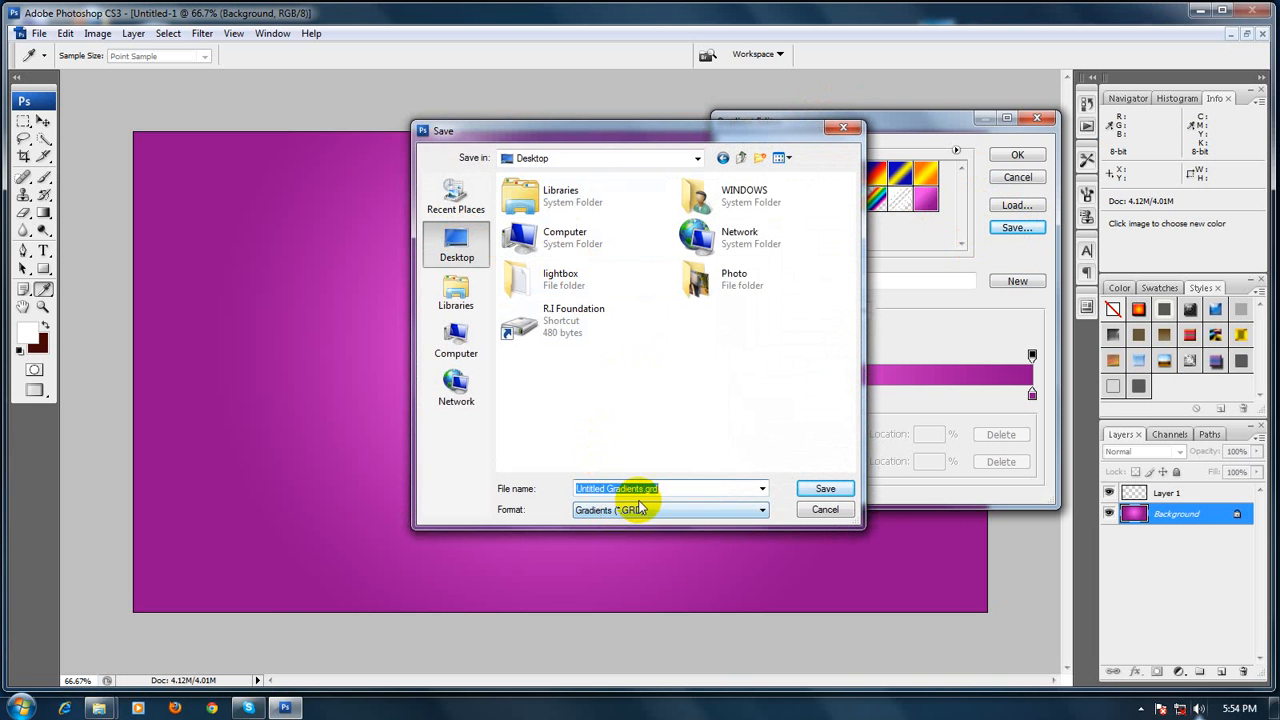
{"action": "type", "text": "r"}
{"action": "type", "text": "ion"}
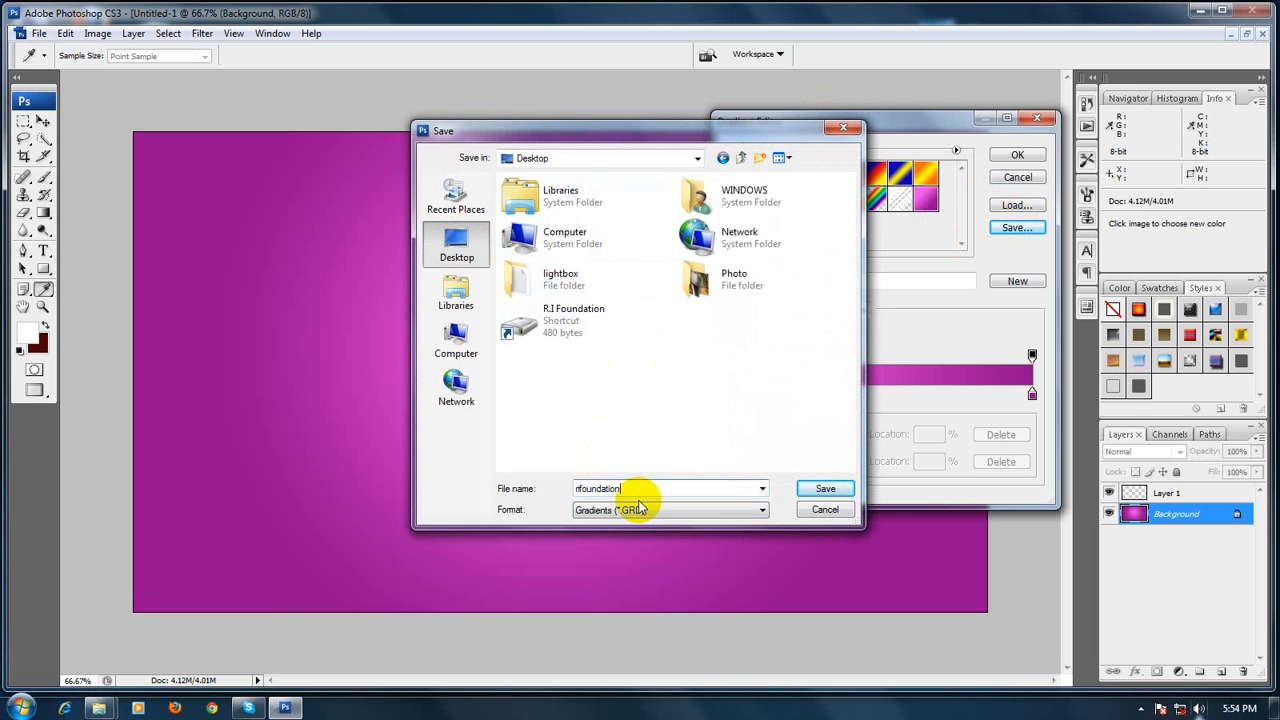
{"action": "key", "text": "Return"}
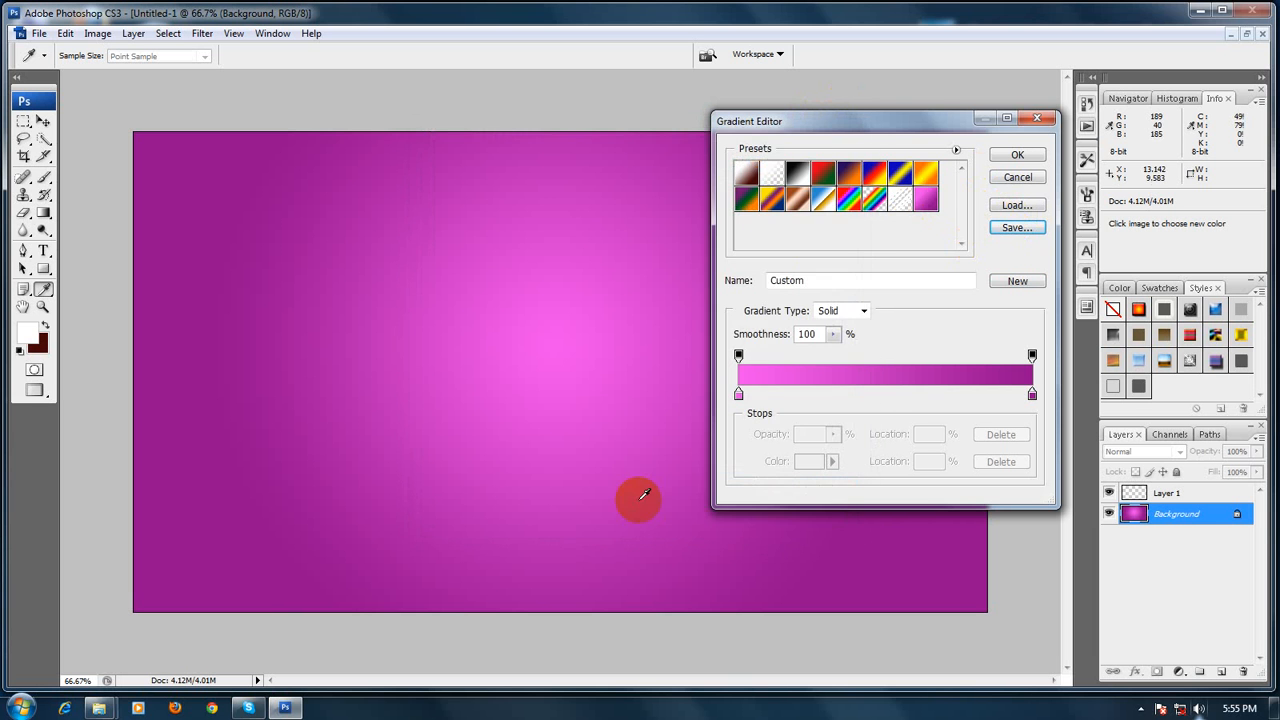
{"action": "left_click", "coordinate": [1015, 160]}
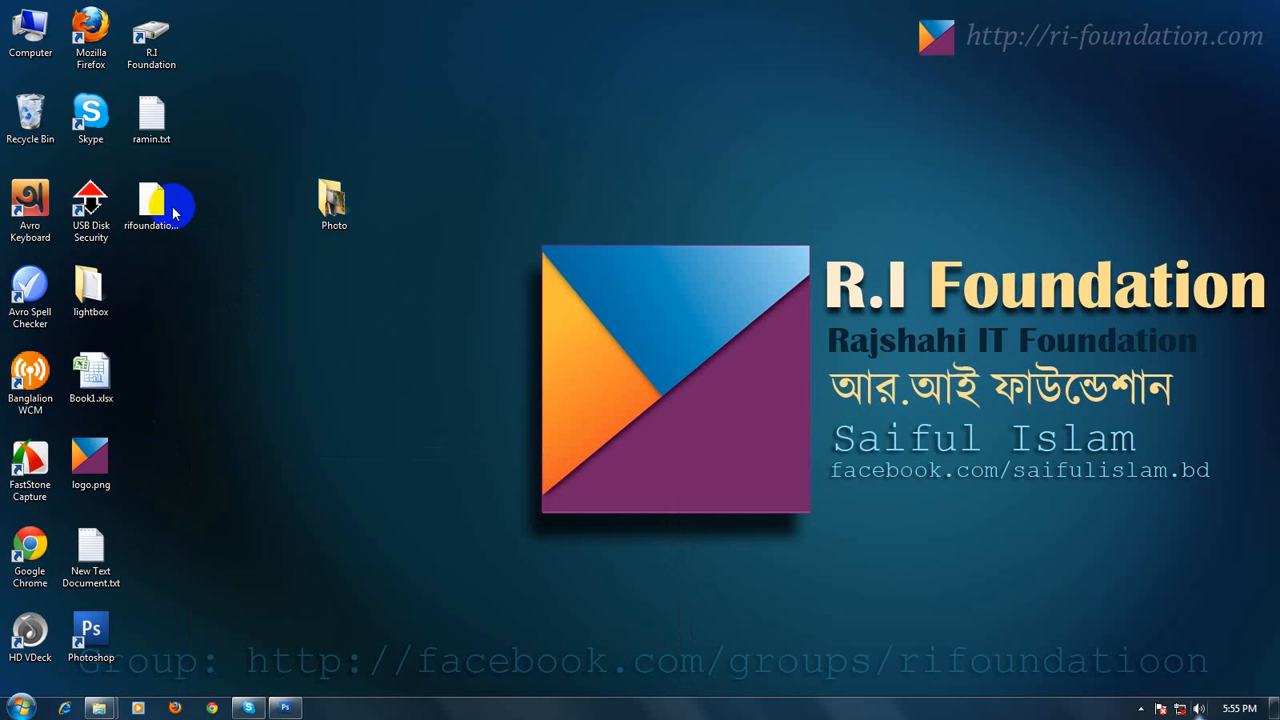
Check the saved rifoundation.grd file on the Windows desktop and switch back to Photoshop
{"action": "left_click", "coordinate": [151, 205]}
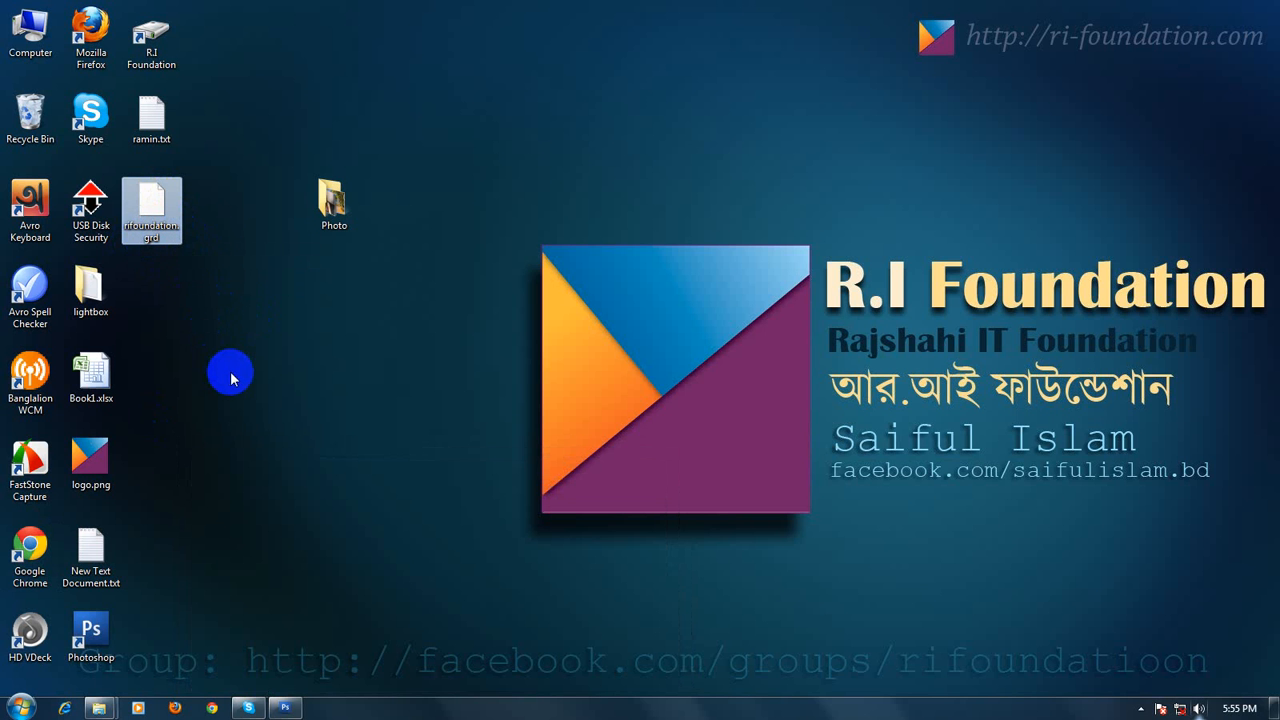
{"action": "left_click", "coordinate": [208, 262]}
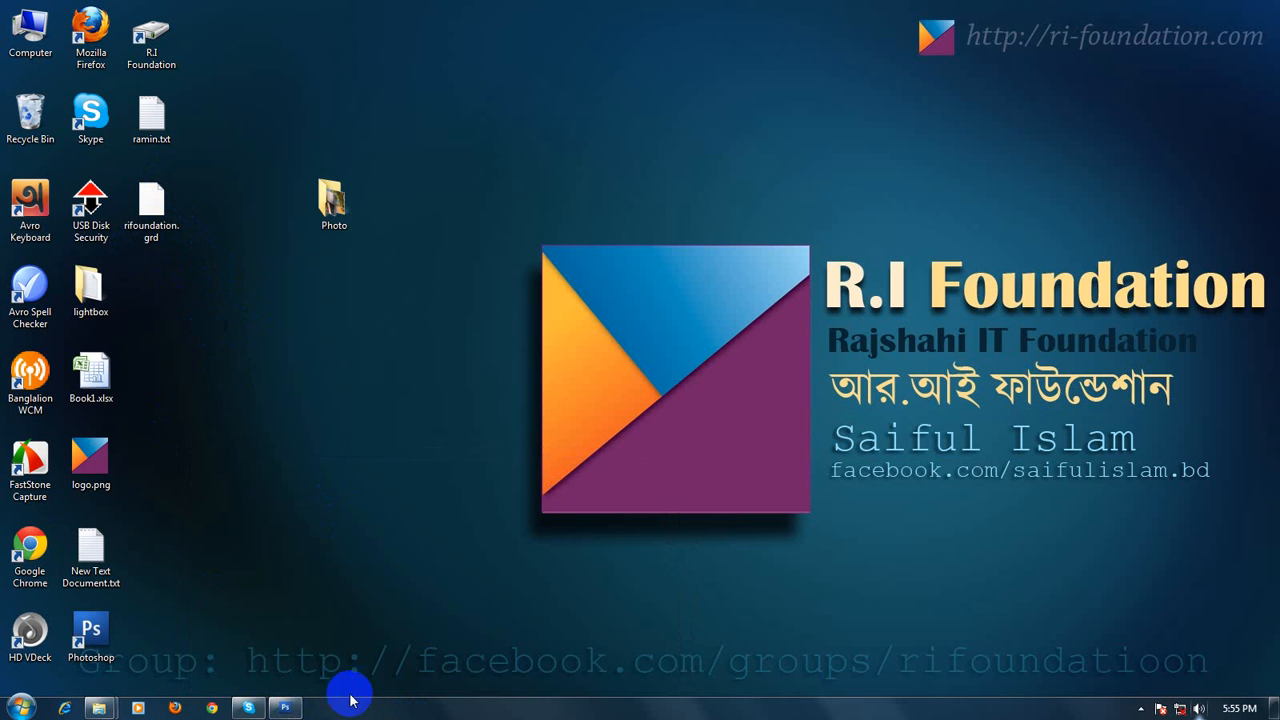
{"action": "left_click", "coordinate": [276, 708]}
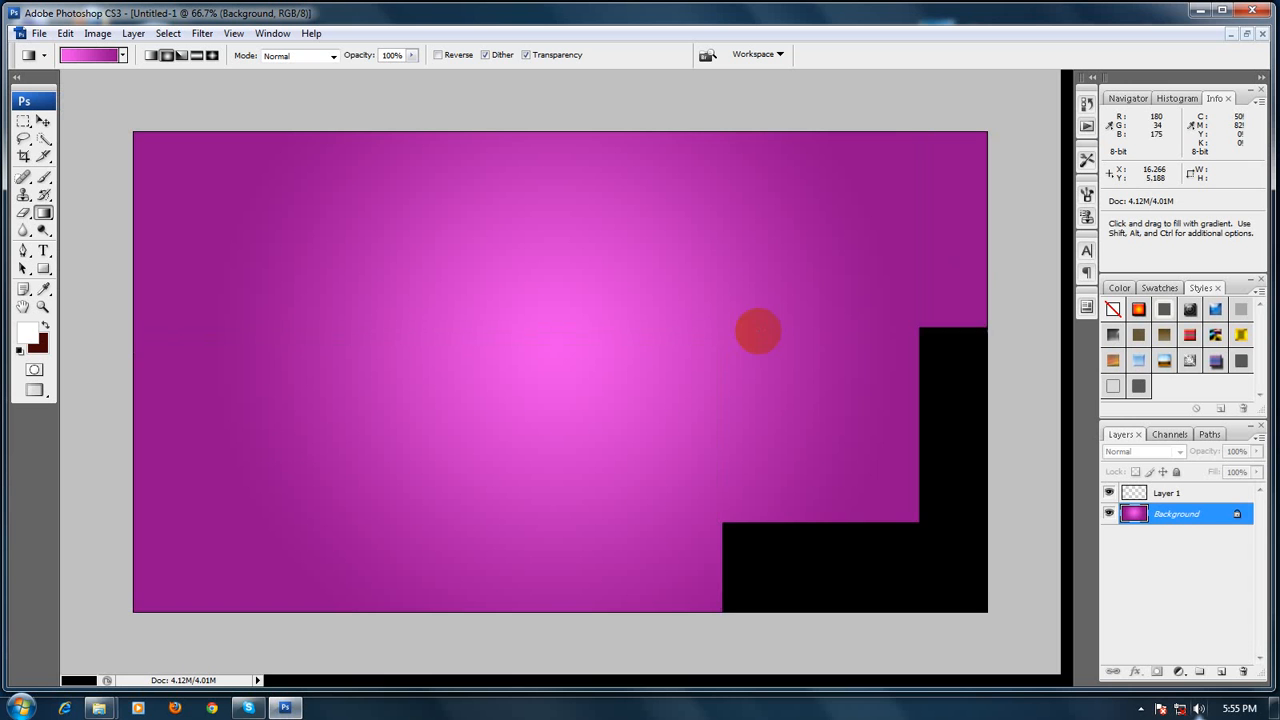
Load rifoundation.grd from the Desktop into the gradient presets, enlarge the Gradient Editor to view them, and accept it
{"action": "left_click", "coordinate": [82, 55]}
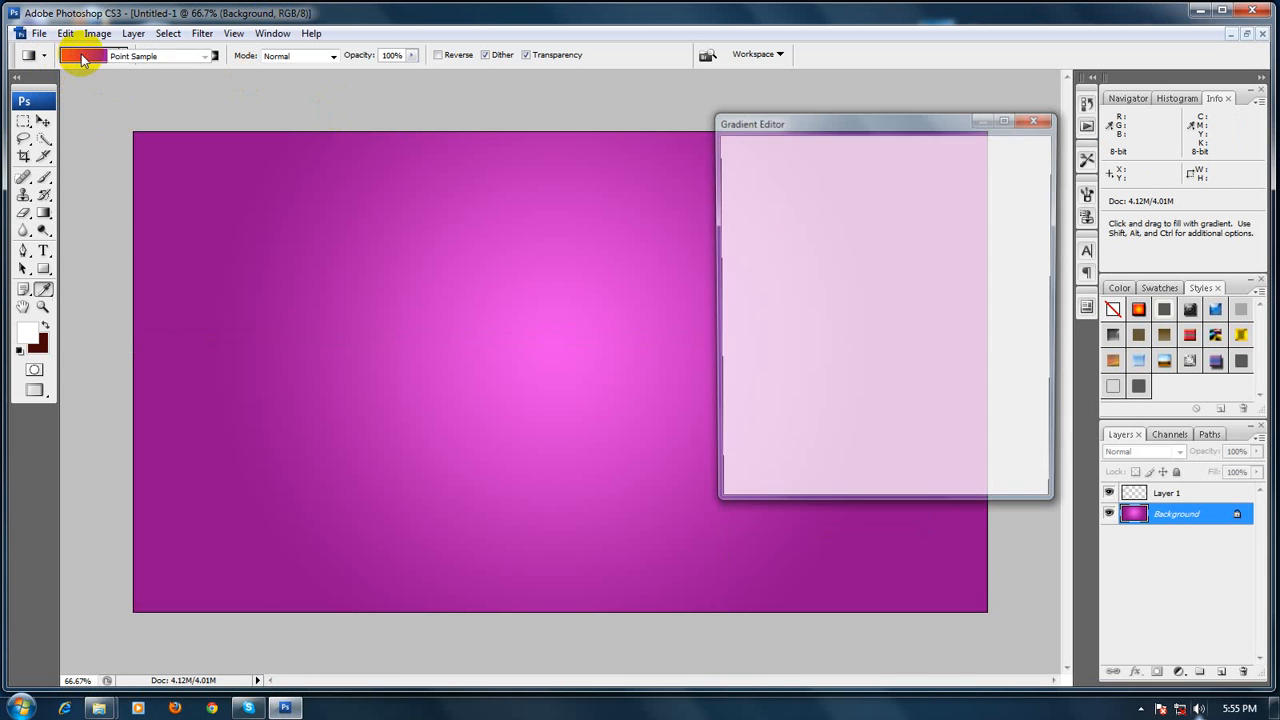
{"action": "left_click_drag", "start_coordinate": [948, 121], "coordinate": [758, 131]}
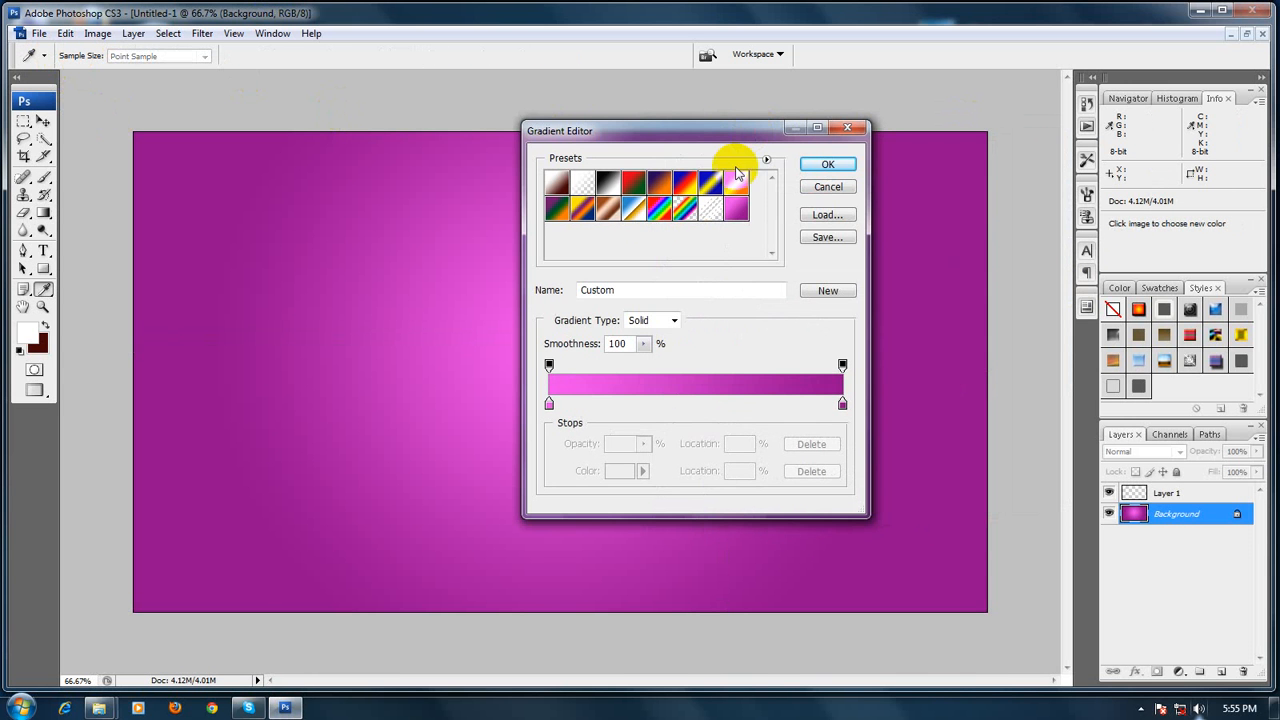
{"action": "left_click", "coordinate": [826, 215]}
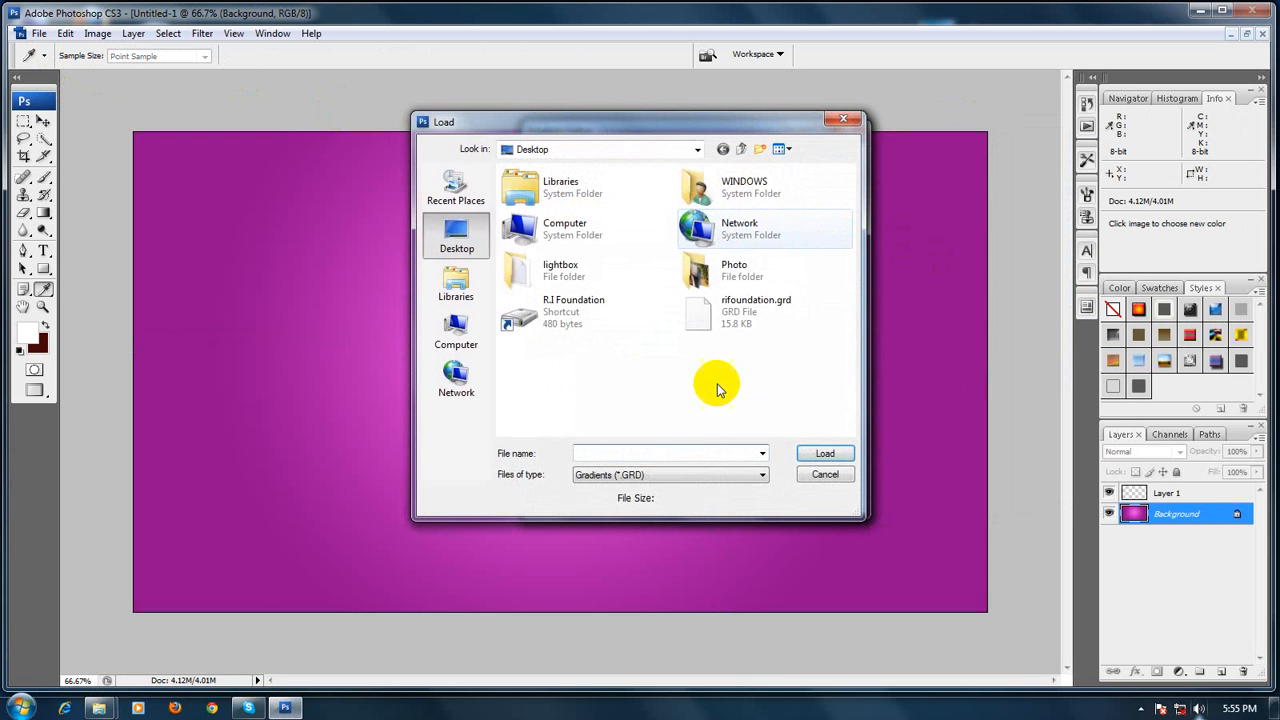
{"action": "double_click", "coordinate": [737, 309]}
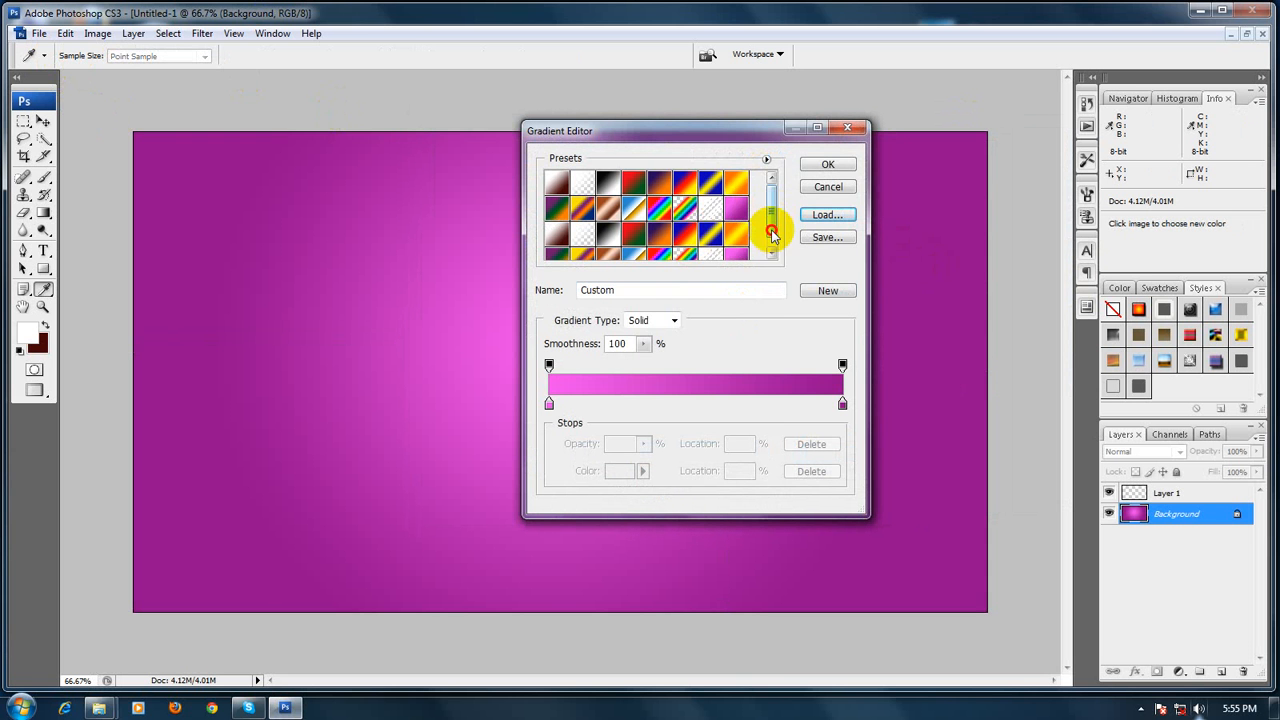
{"action": "left_click_drag", "start_coordinate": [771, 231], "coordinate": [771, 254]}
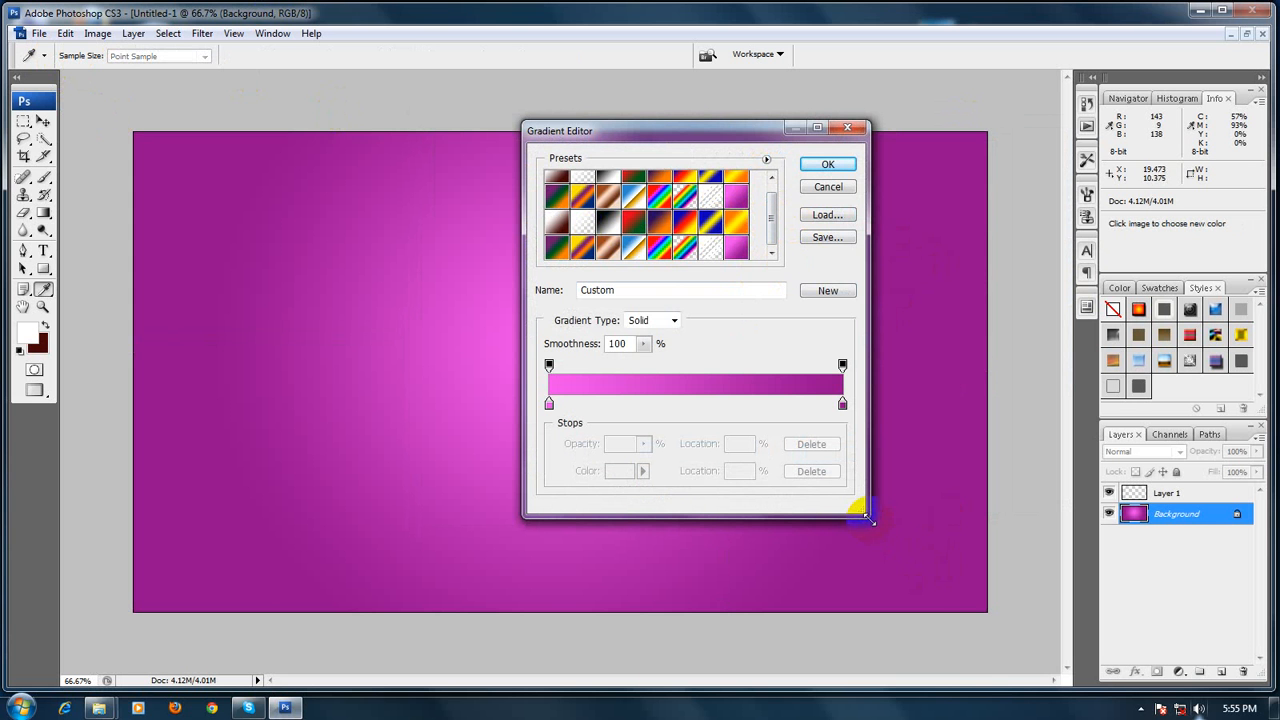
{"action": "left_click_drag", "start_coordinate": [868, 518], "coordinate": [945, 630]}
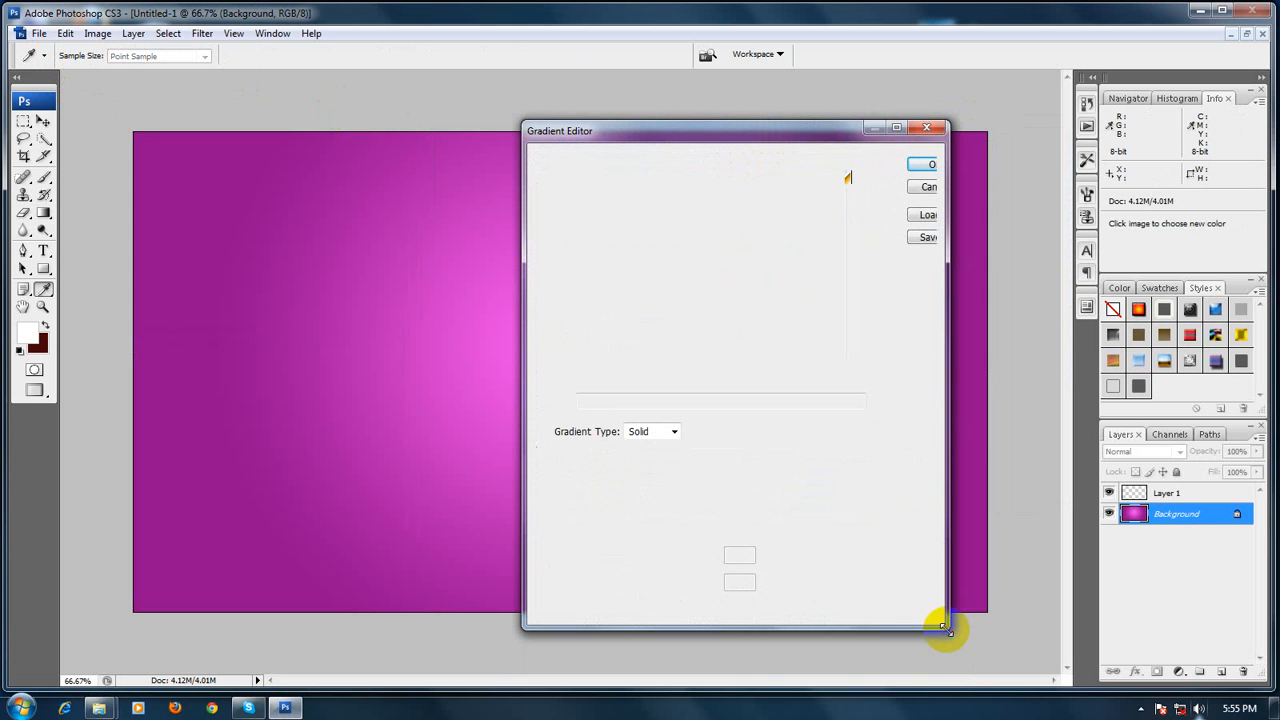
{"action": "left_click", "coordinate": [904, 165]}
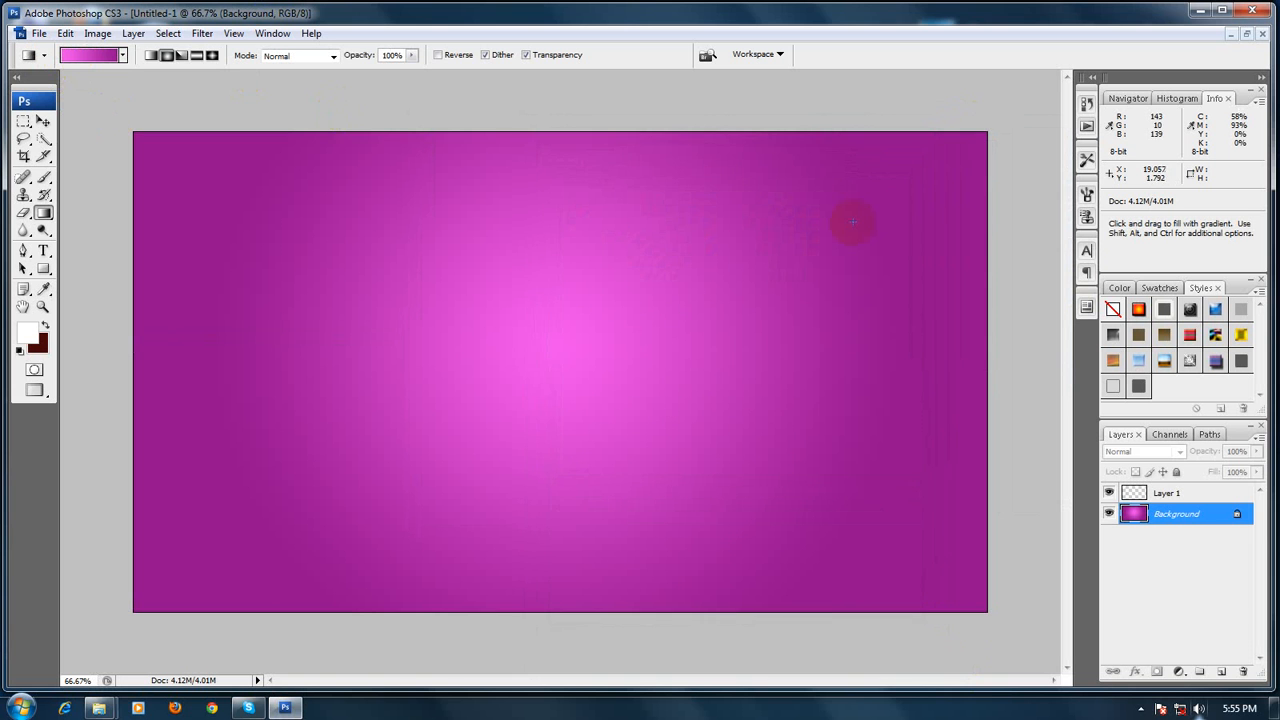